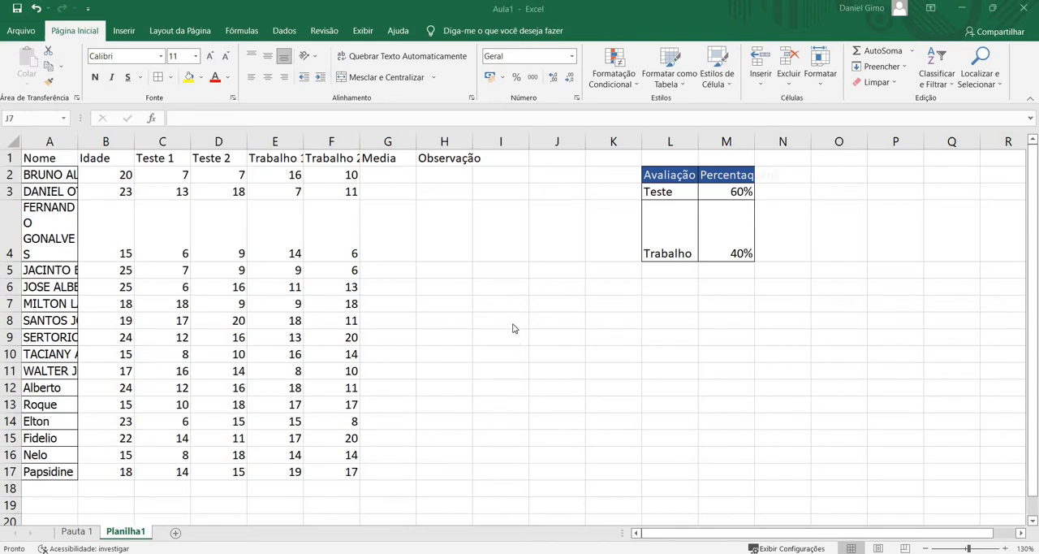
Clear all the ages in the Idade column, cells B2 to B17
{"action": "left_click", "coordinate": [107, 176]}
{"action": "left_click_drag", "start_coordinate": [106, 176], "coordinate": [360, 469]}
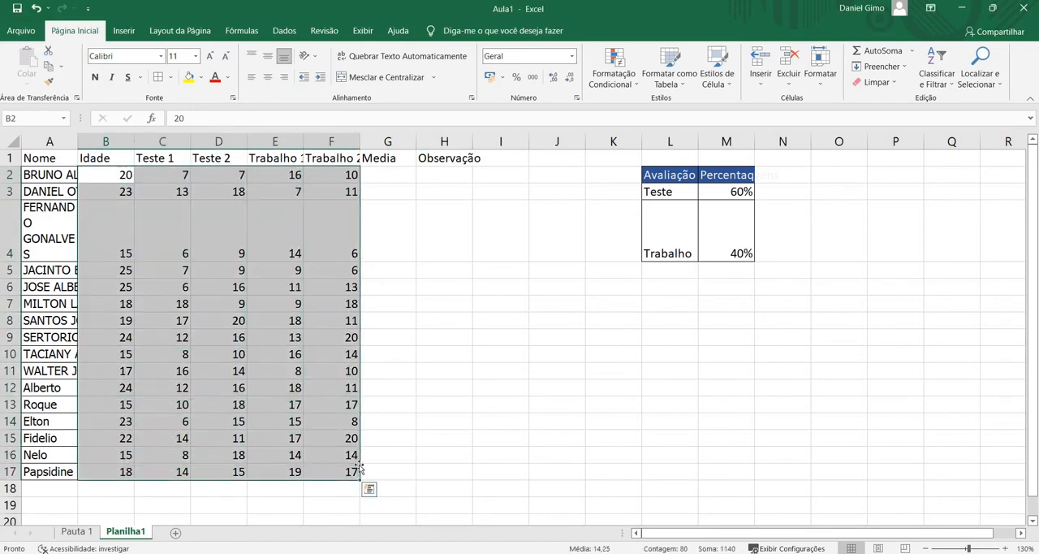
{"action": "key", "text": "BackSpace"}
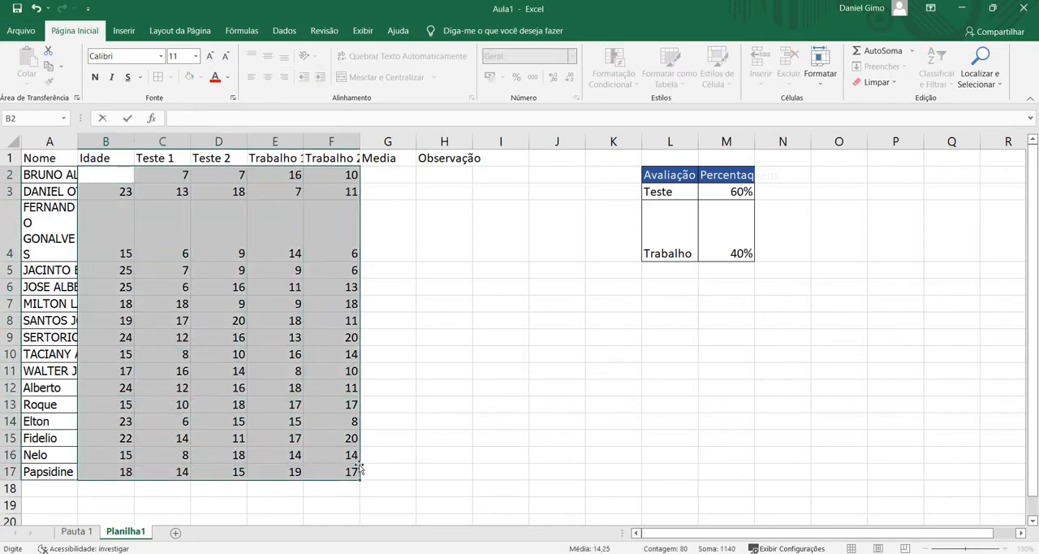
{"action": "left_click", "coordinate": [413, 269]}
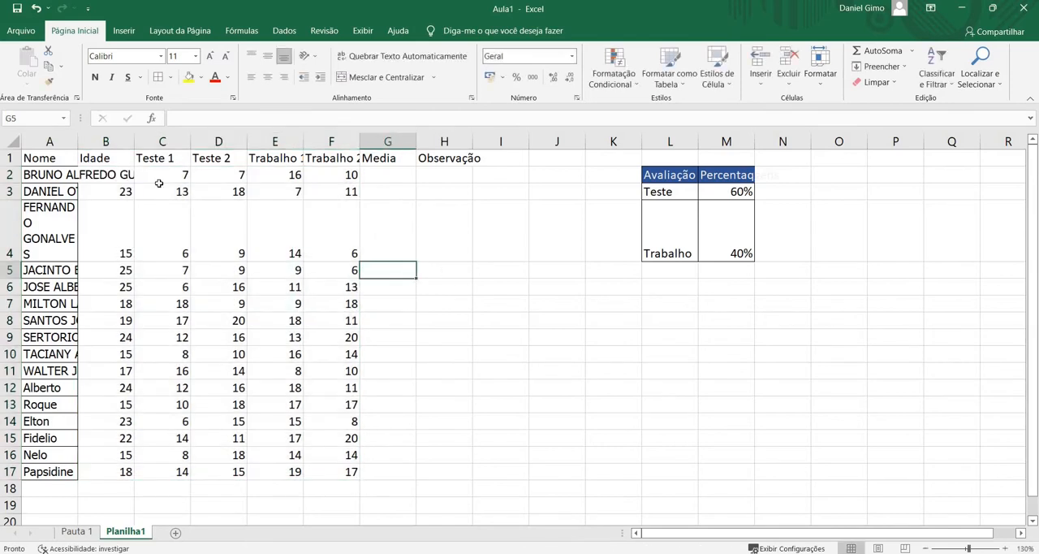
{"action": "left_click", "coordinate": [187, 175]}
{"action": "left_click", "coordinate": [106, 193]}
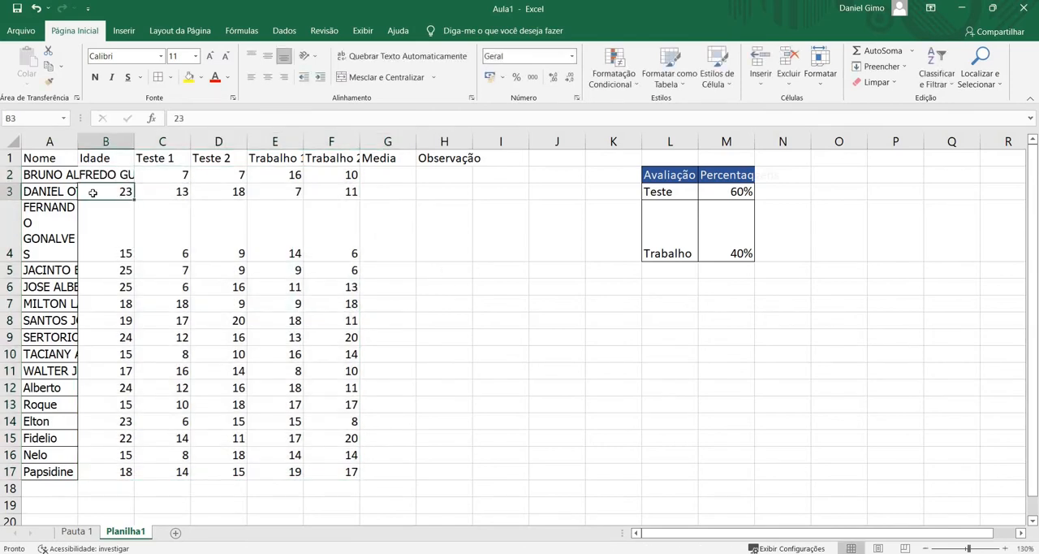
{"action": "left_click_drag", "start_coordinate": [105, 192], "coordinate": [91, 474]}
{"action": "key", "text": "Delete"}
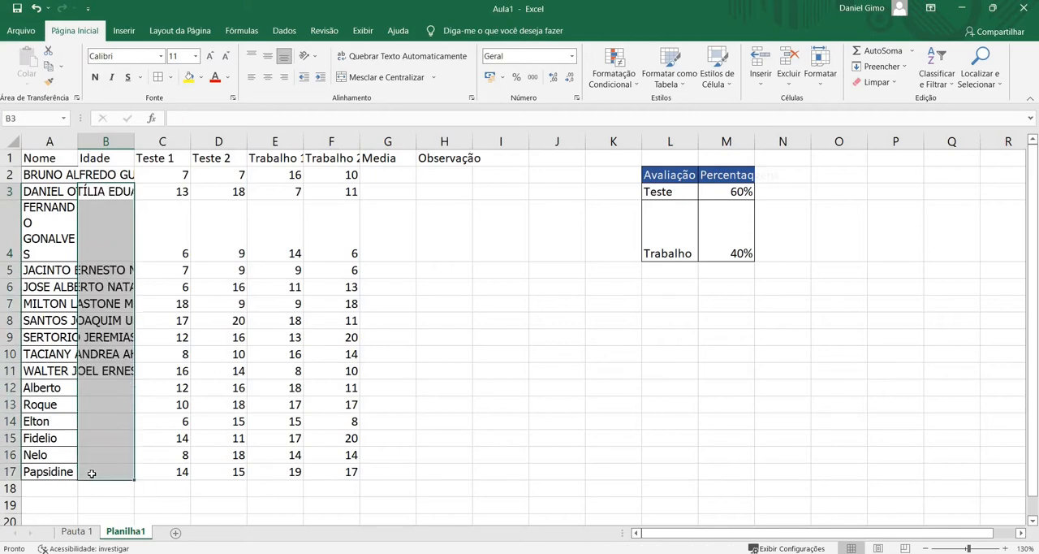
Clear all the grades in the Teste and Trabalho columns, cells C2 to F17
{"action": "left_click", "coordinate": [173, 170]}
{"action": "left_click_drag", "start_coordinate": [173, 170], "coordinate": [345, 481]}
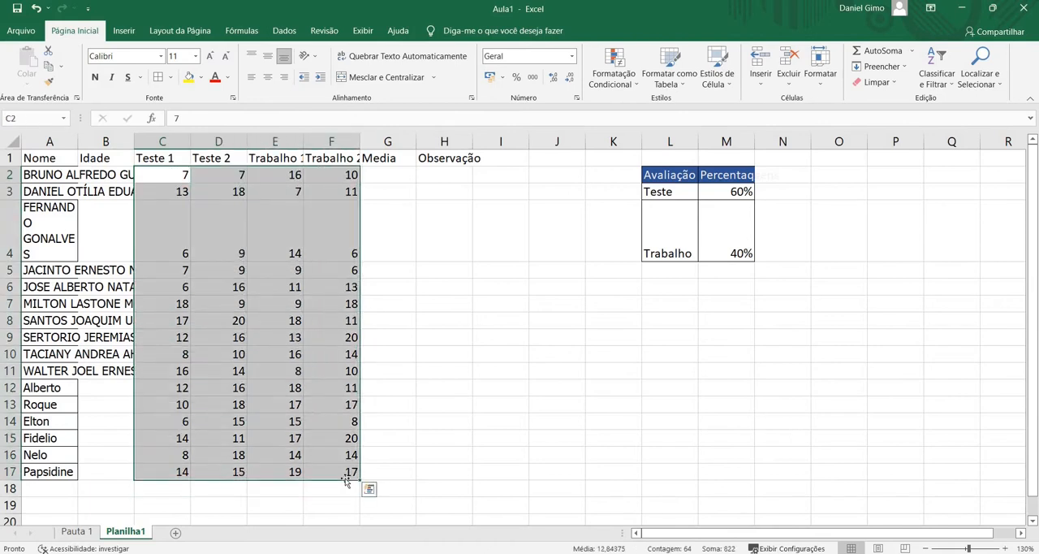
{"action": "key", "text": "Delete"}
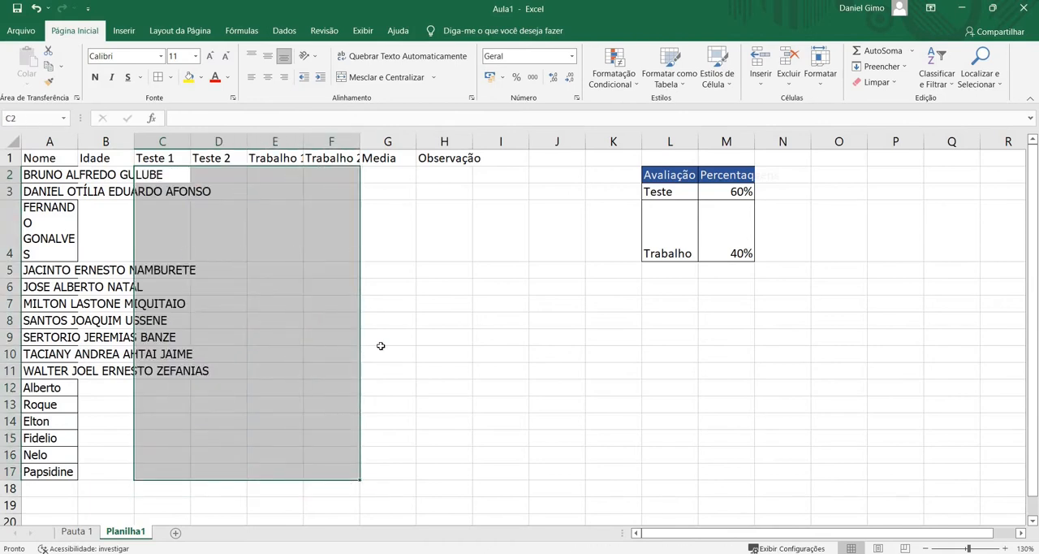
{"action": "left_click", "coordinate": [430, 289]}
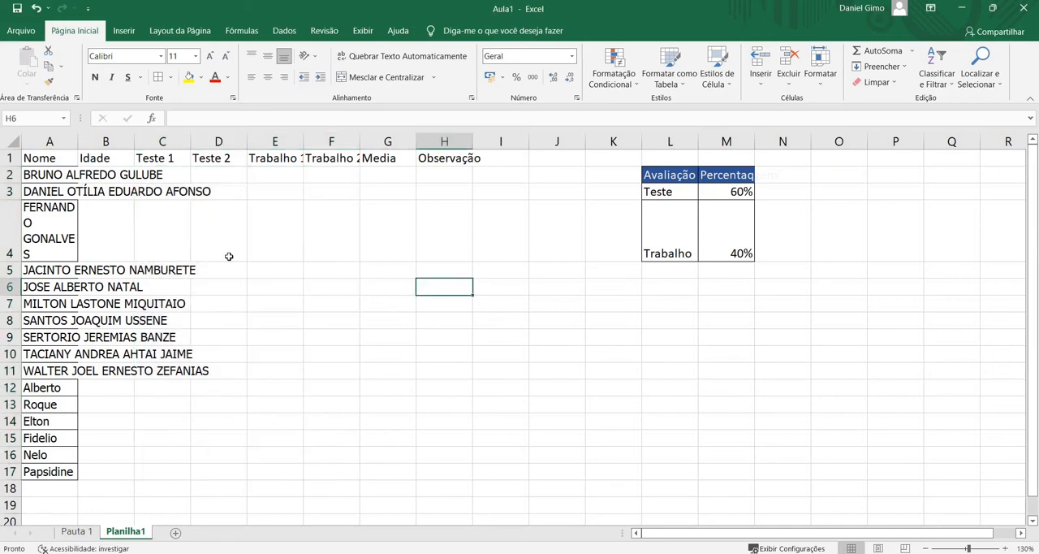
{"action": "left_click", "coordinate": [68, 231]}
{"action": "left_click", "coordinate": [60, 419]}
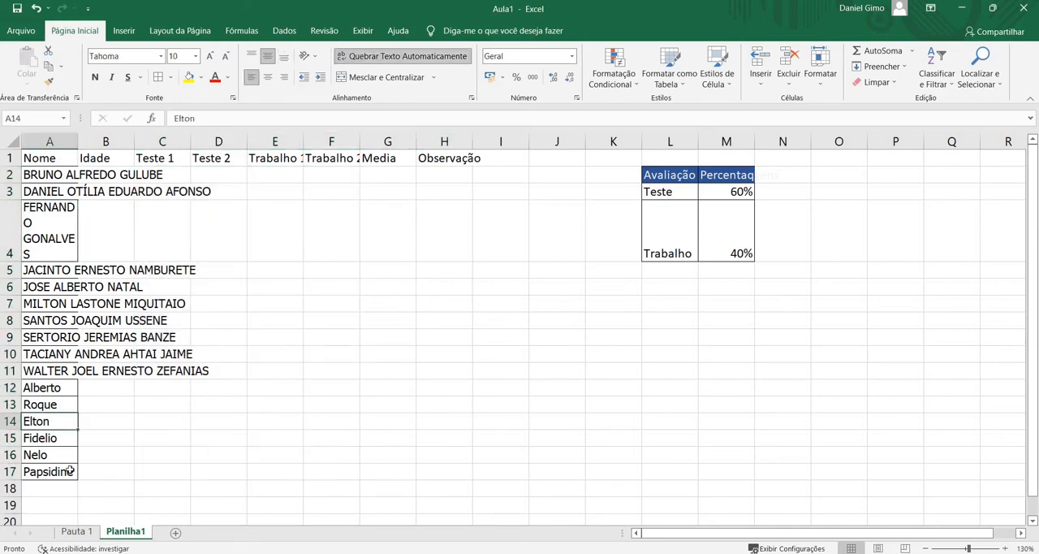
{"action": "left_click", "coordinate": [174, 304]}
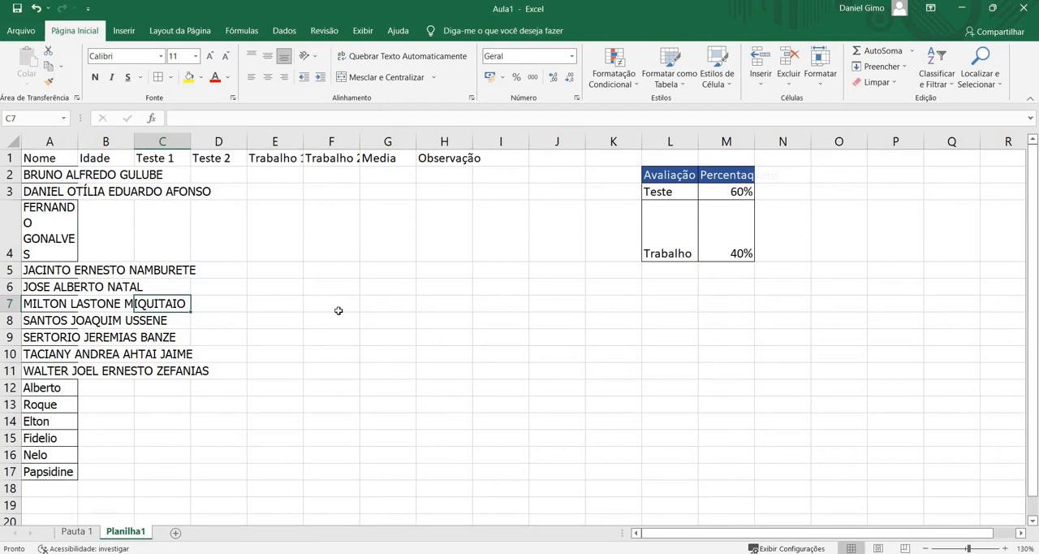
{"action": "scroll", "coordinate": [447, 281], "scroll_direction": "down", "scroll_amount": 5}
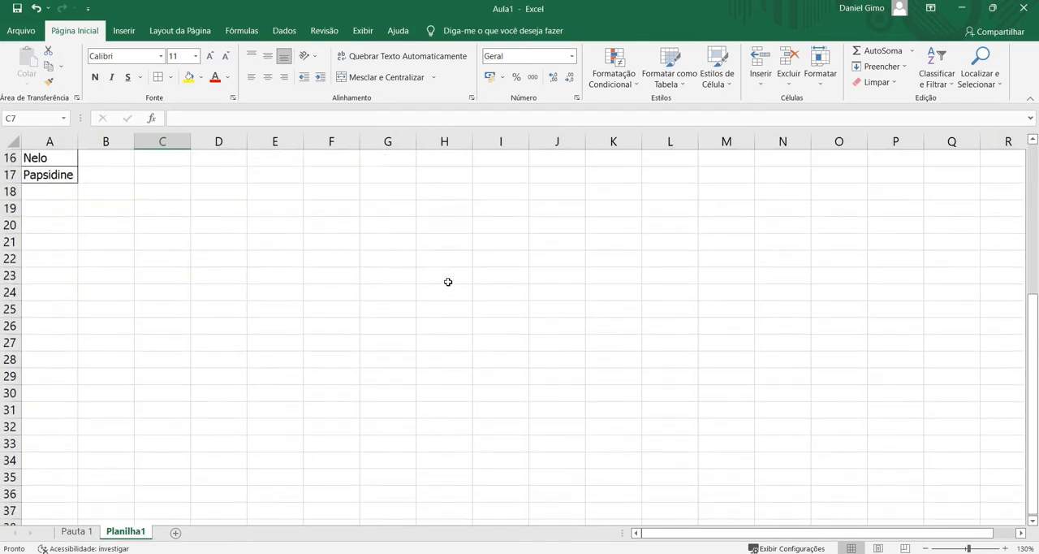
{"action": "scroll", "coordinate": [447, 282], "scroll_direction": "up", "scroll_amount": 5}
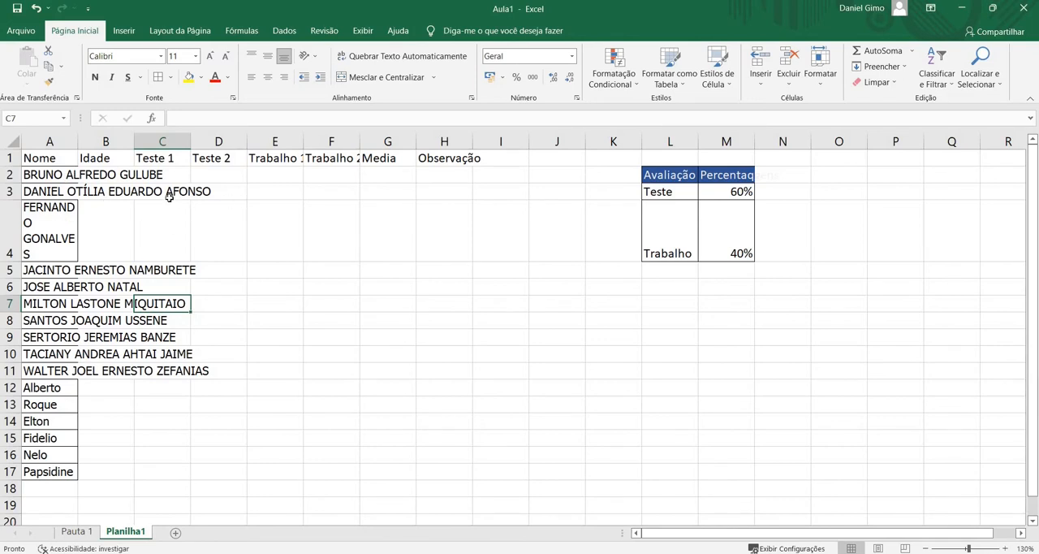
{"action": "left_click", "coordinate": [59, 158]}
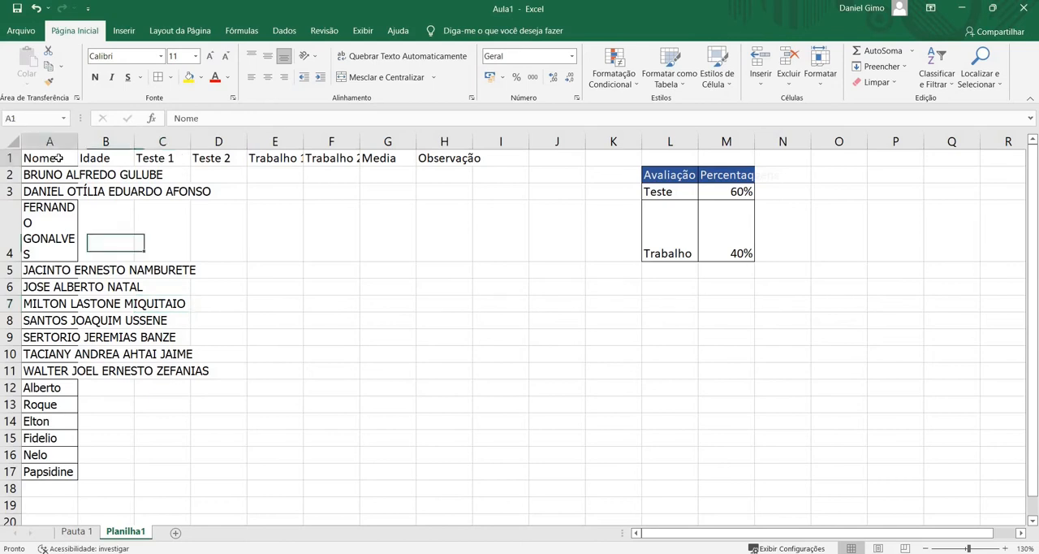
{"action": "left_click", "coordinate": [49, 141]}
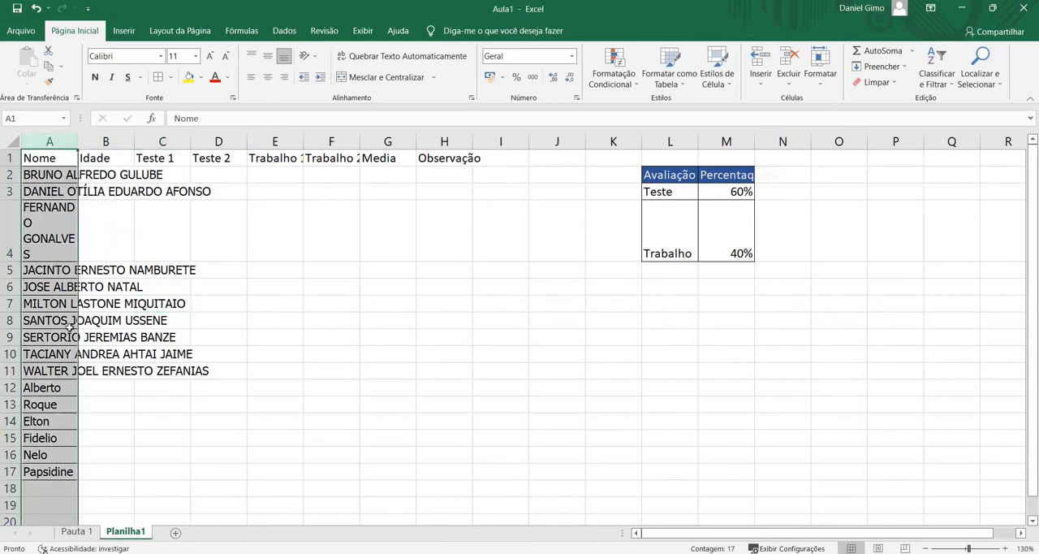
{"action": "left_click", "coordinate": [130, 276]}
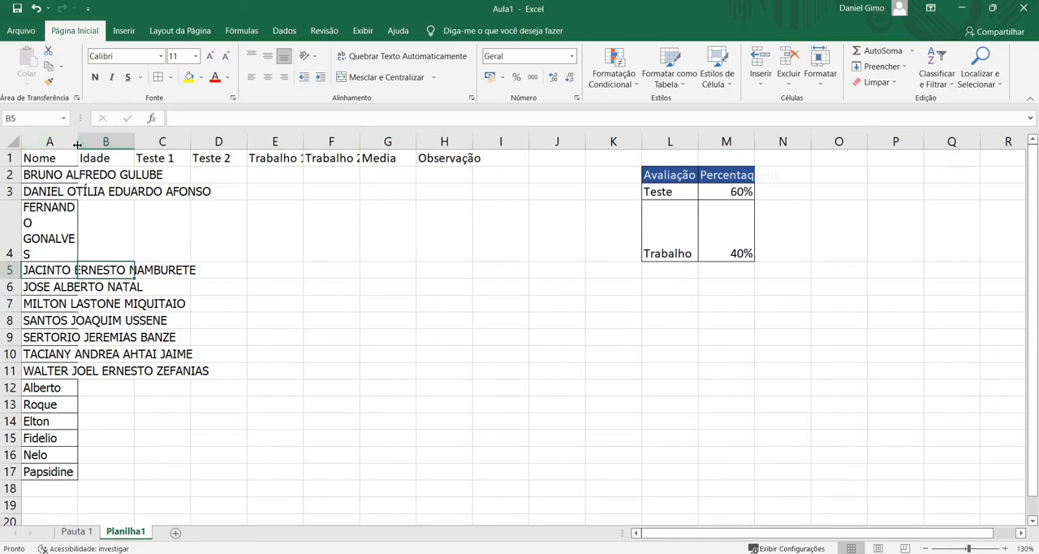
Autofit column A to the full names, and narrow it again by hand
{"action": "double_click", "coordinate": [78, 144]}
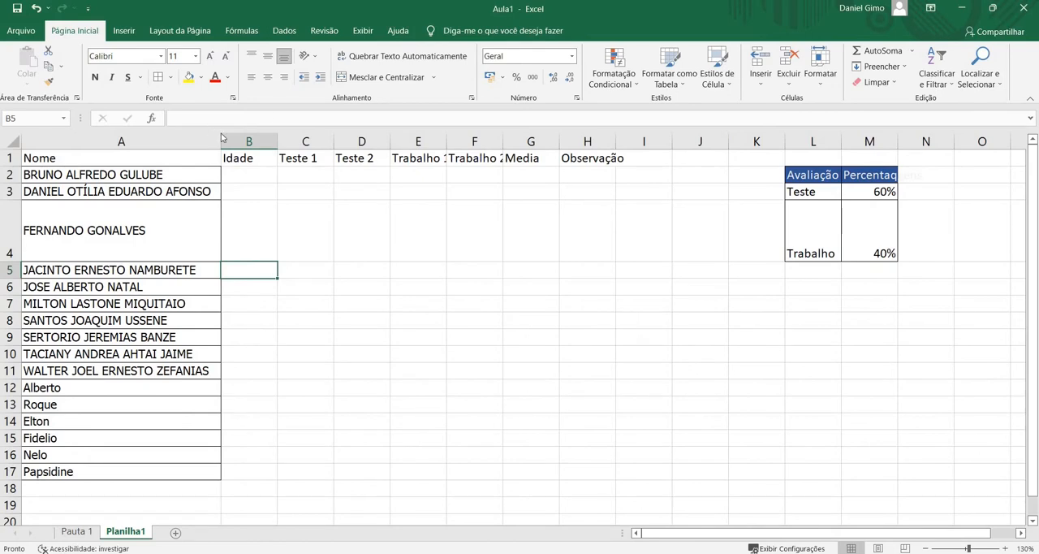
{"action": "left_click_drag", "start_coordinate": [223, 142], "coordinate": [141, 152]}
{"action": "left_click", "coordinate": [146, 155]}
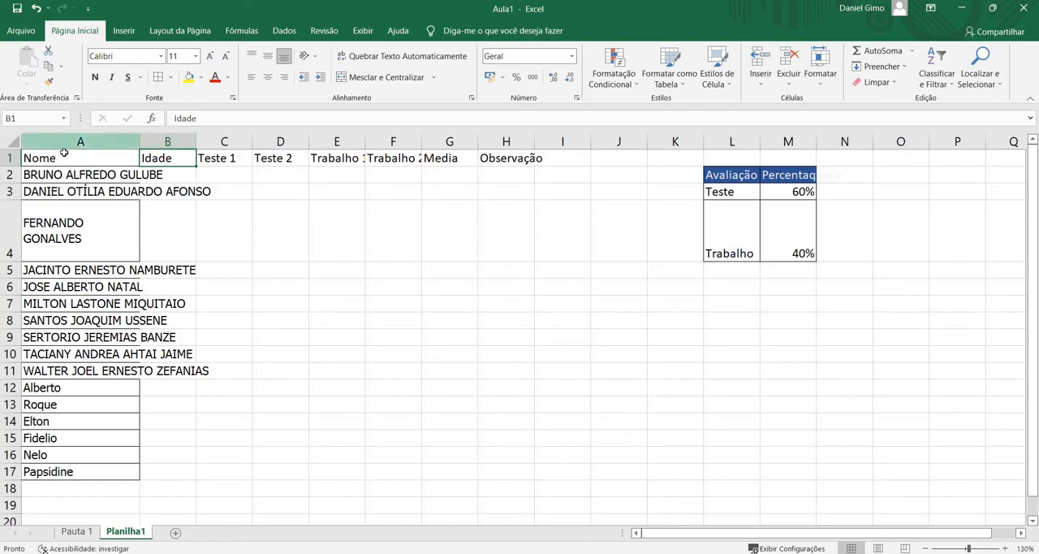
Try widening all columns of the sheet equally at once, and undo the change
{"action": "left_click", "coordinate": [15, 138]}
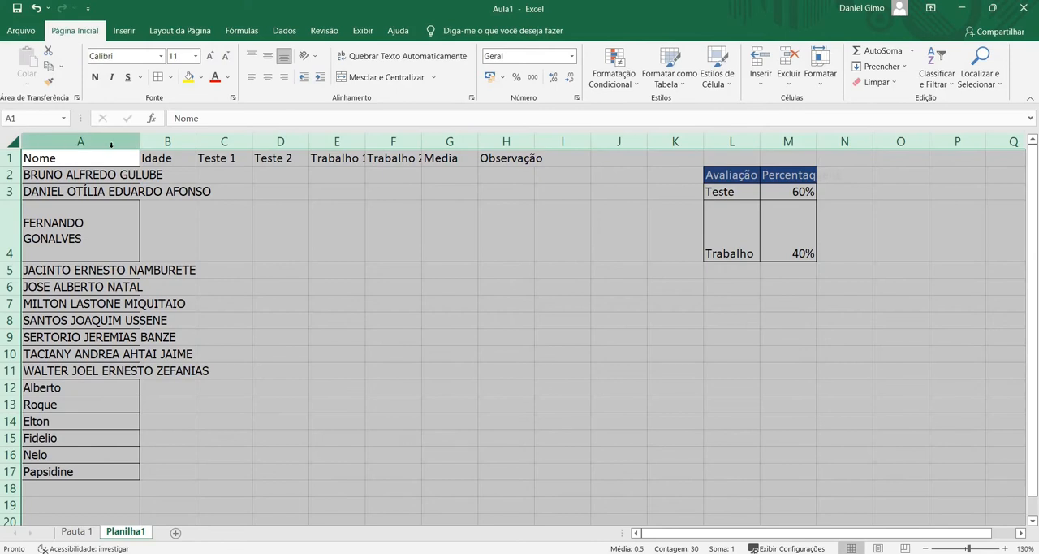
{"action": "left_click_drag", "start_coordinate": [197, 143], "coordinate": [258, 141]}
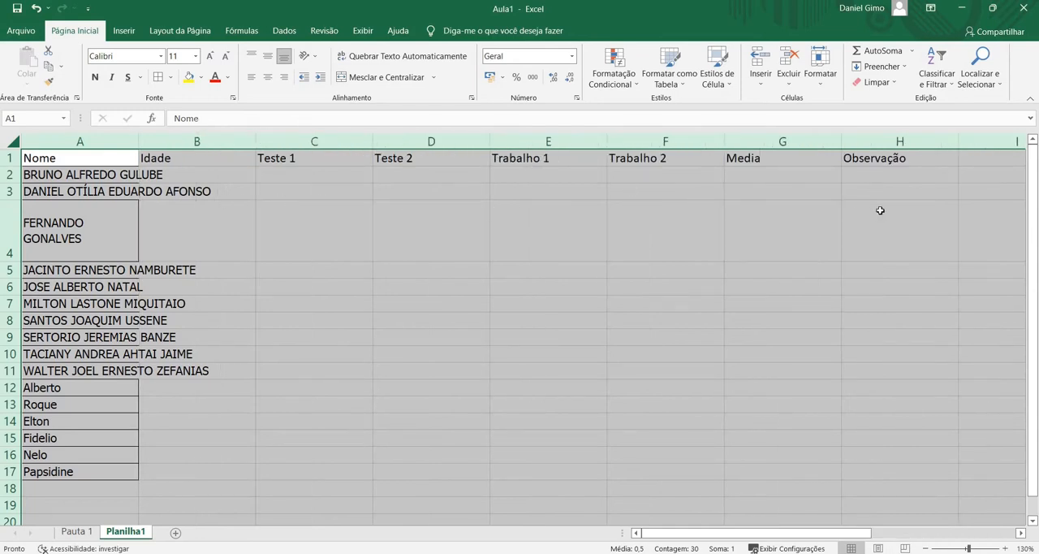
{"action": "key", "text": "ctrl+z"}
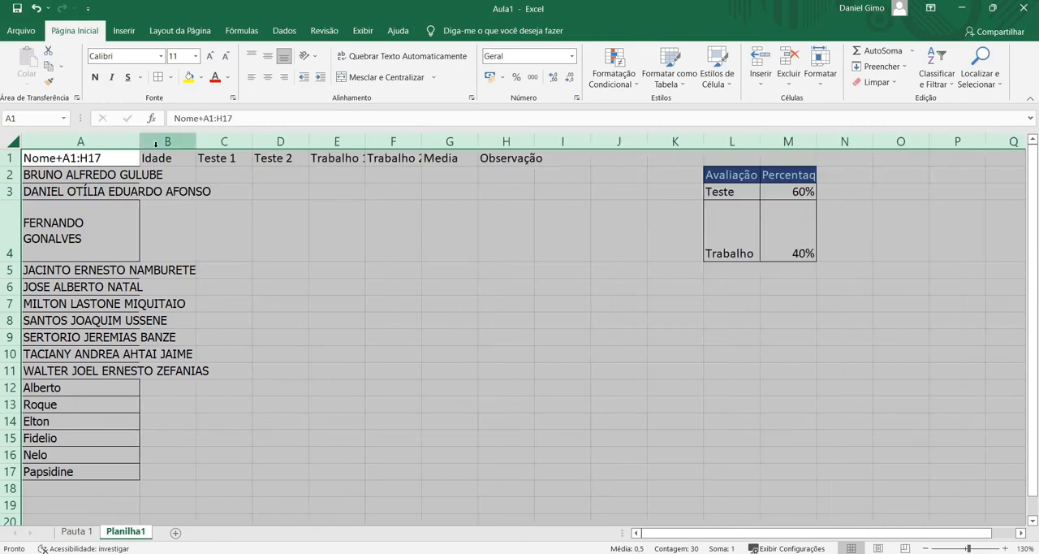
{"action": "left_click", "coordinate": [155, 144]}
{"action": "left_click", "coordinate": [126, 143]}
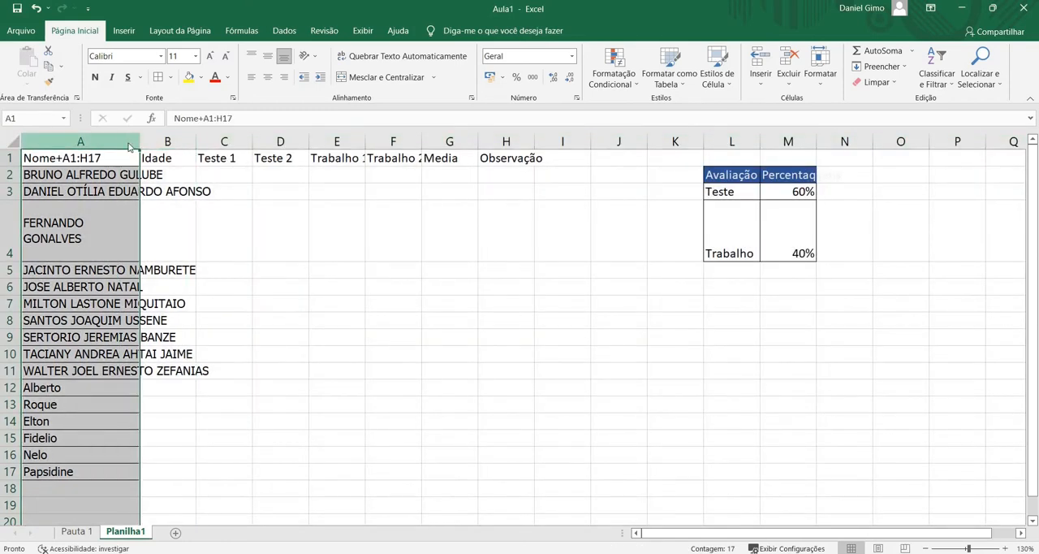
{"action": "right_click", "coordinate": [129, 144]}
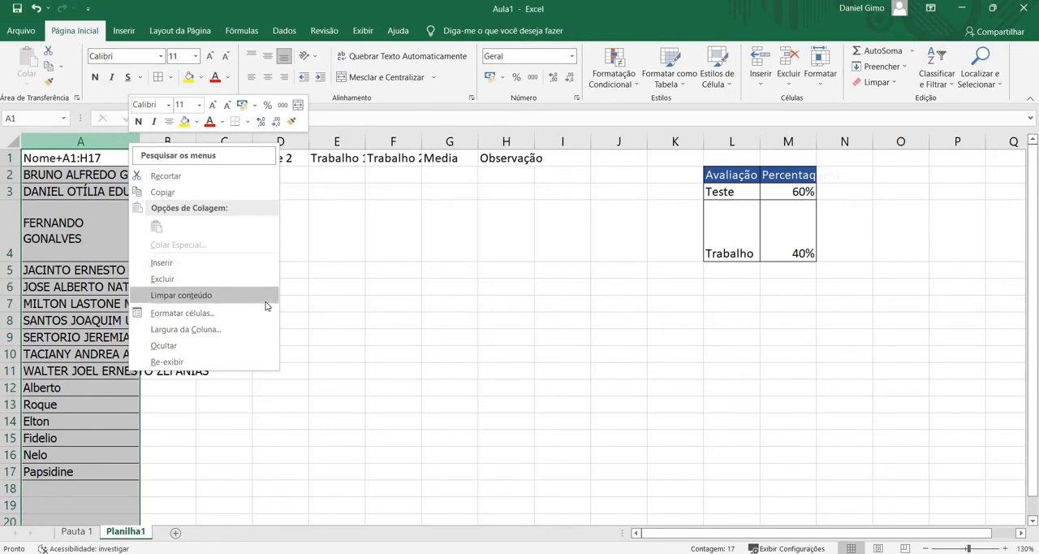
{"action": "left_click", "coordinate": [100, 138]}
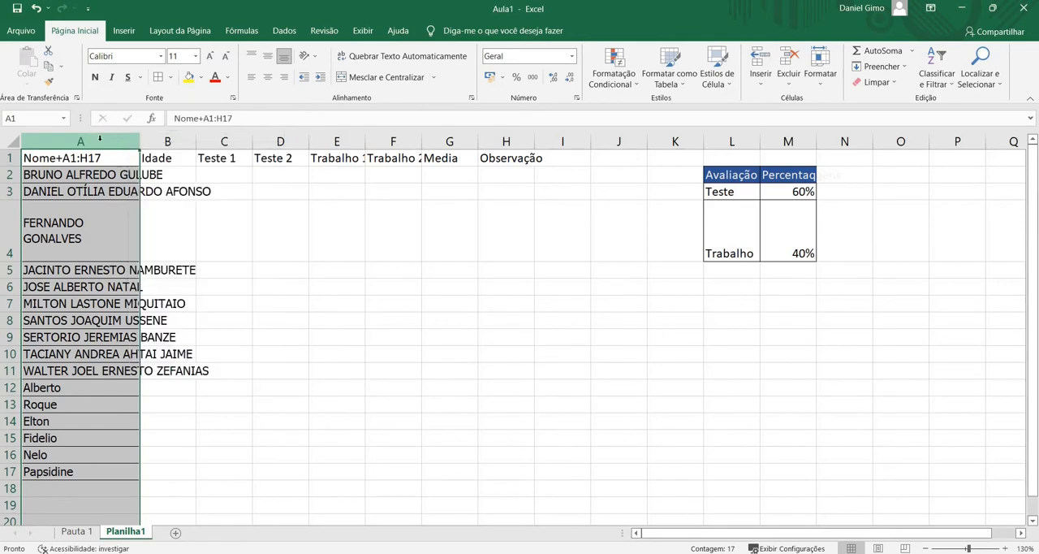
{"action": "key", "text": "Right"}
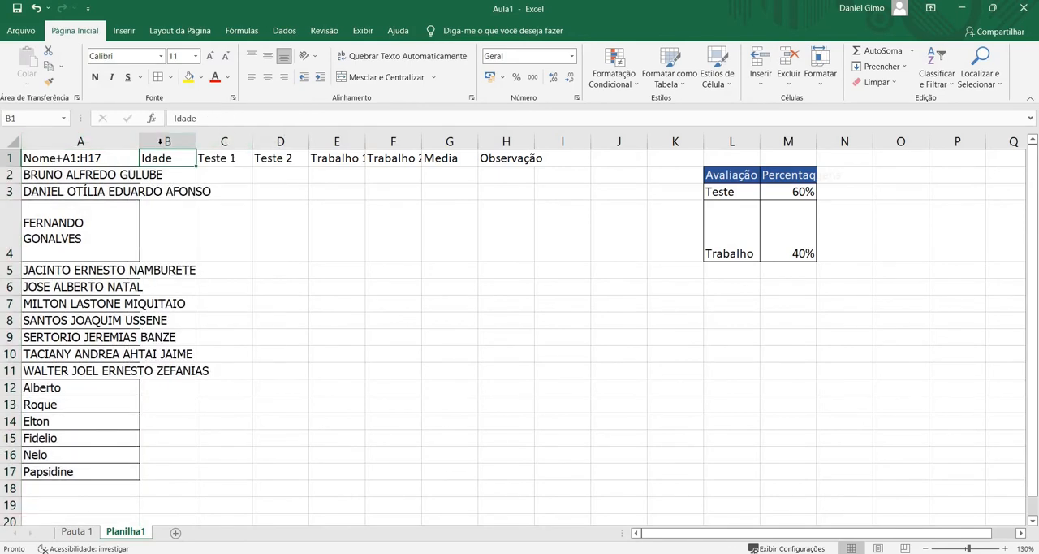
Set the width of column B (Idade) to exactly 10
{"action": "left_click", "coordinate": [160, 141]}
{"action": "right_click", "coordinate": [161, 144]}
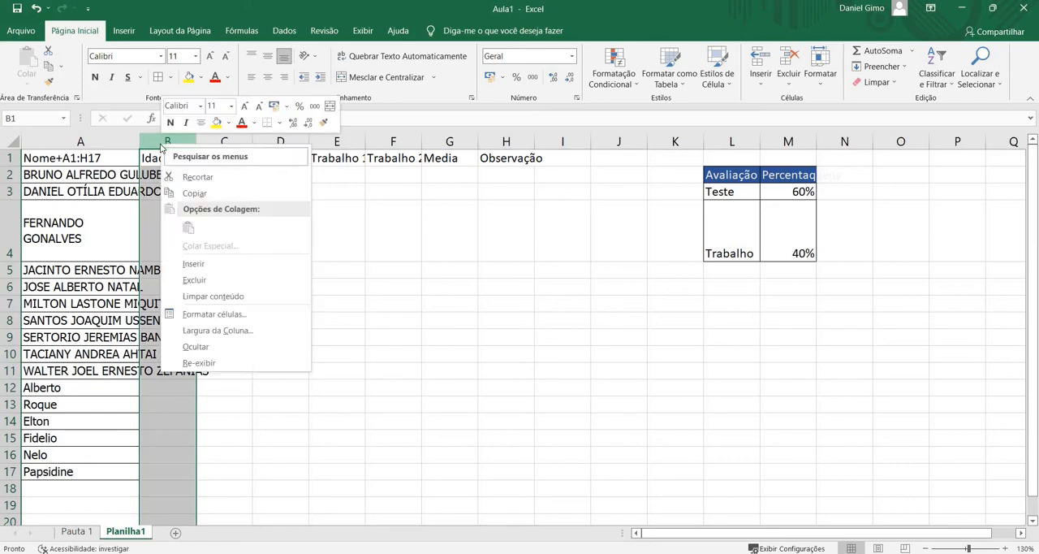
{"action": "left_click", "coordinate": [212, 330]}
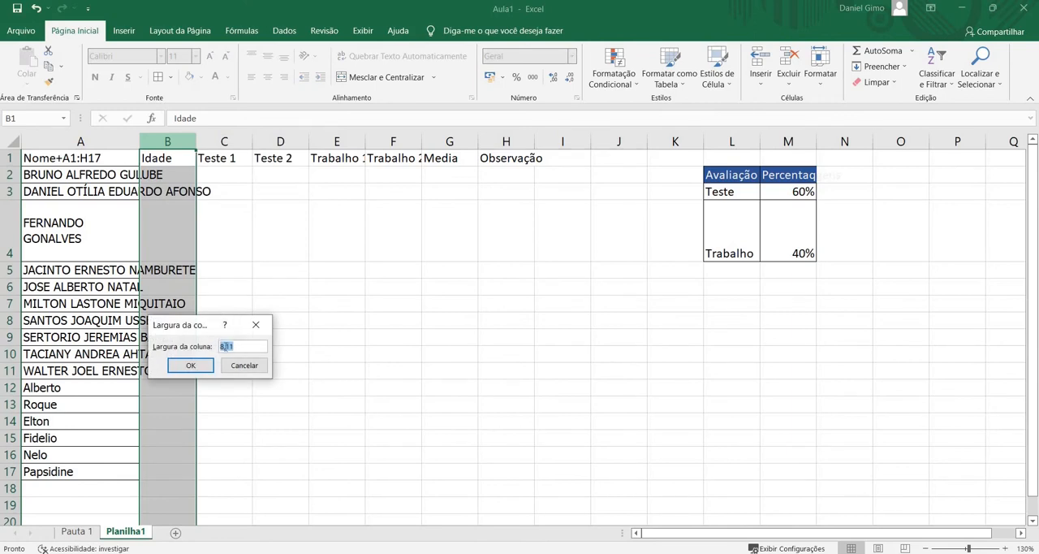
{"action": "left_click", "coordinate": [222, 346]}
{"action": "key", "text": "BackSpace"}
{"action": "type", "text": "10"}
{"action": "key", "text": "Return"}
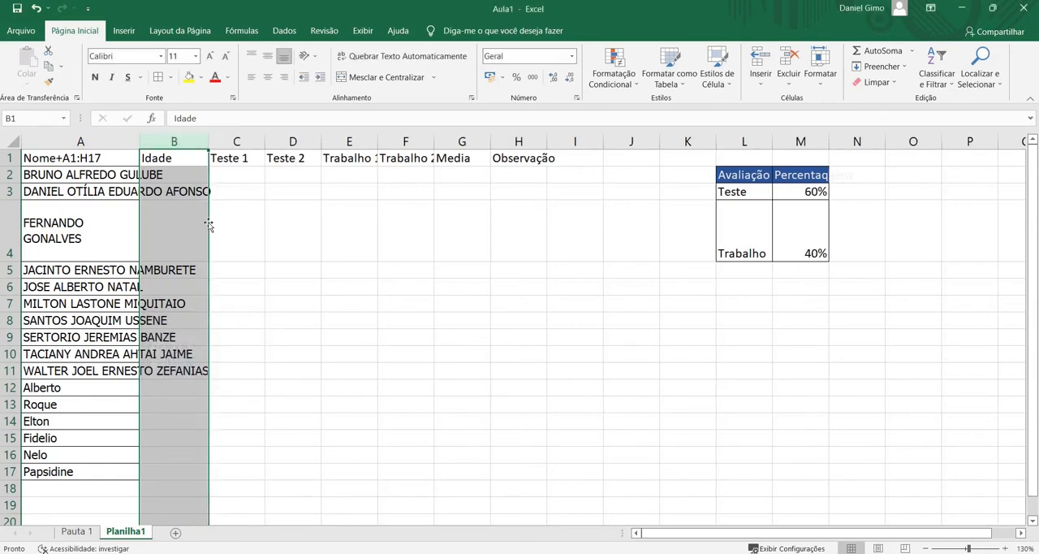
{"action": "left_click", "coordinate": [237, 159]}
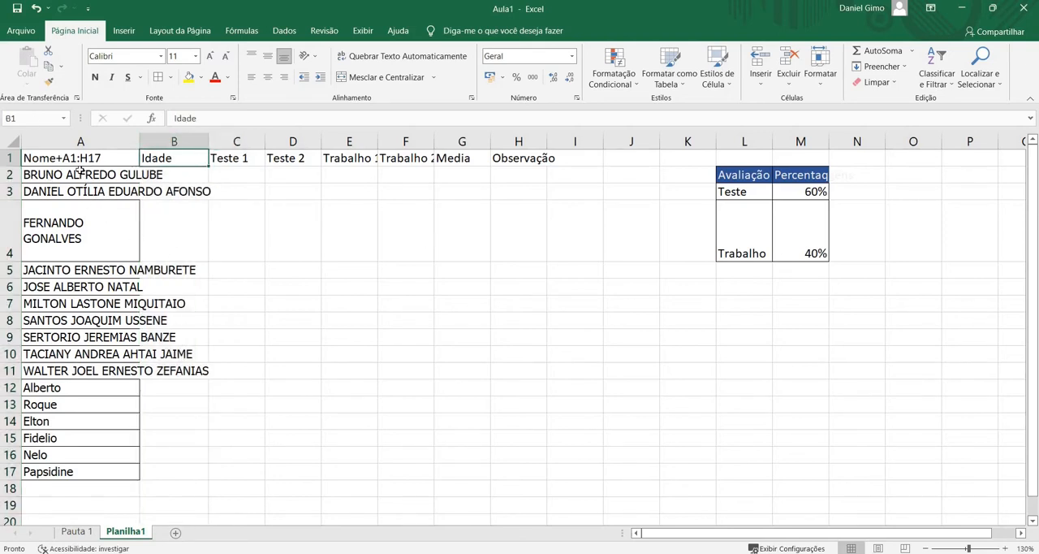
Correct the header in cell A1 so that it reads Nome
{"action": "double_click", "coordinate": [106, 158]}
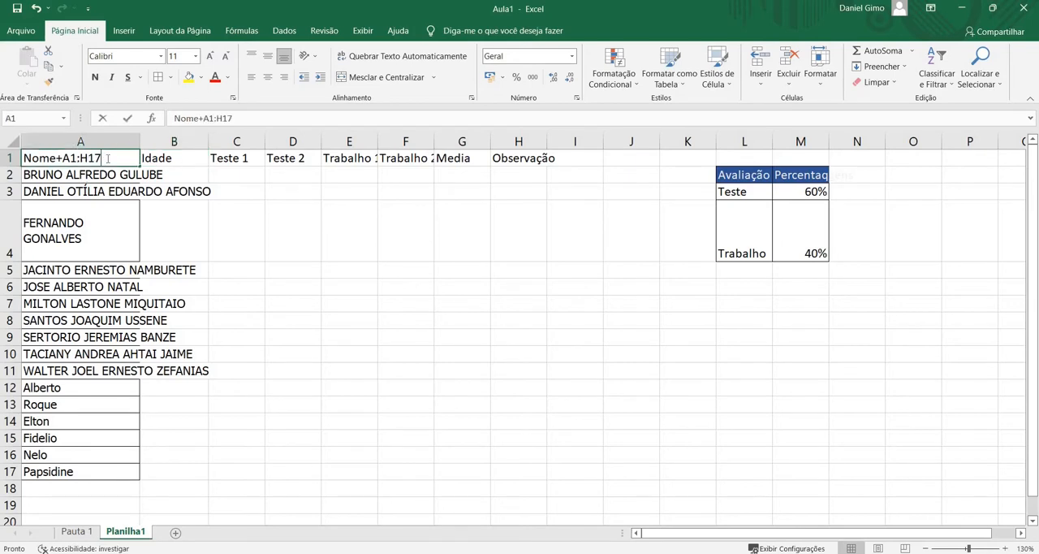
{"action": "key", "text": "BackSpace"}
{"action": "key", "text": "BackSpace"}
{"action": "key", "text": "BackSpace"}
{"action": "key", "text": "BackSpace"}
{"action": "key", "text": "BackSpace"}
{"action": "key", "text": "BackSpace"}
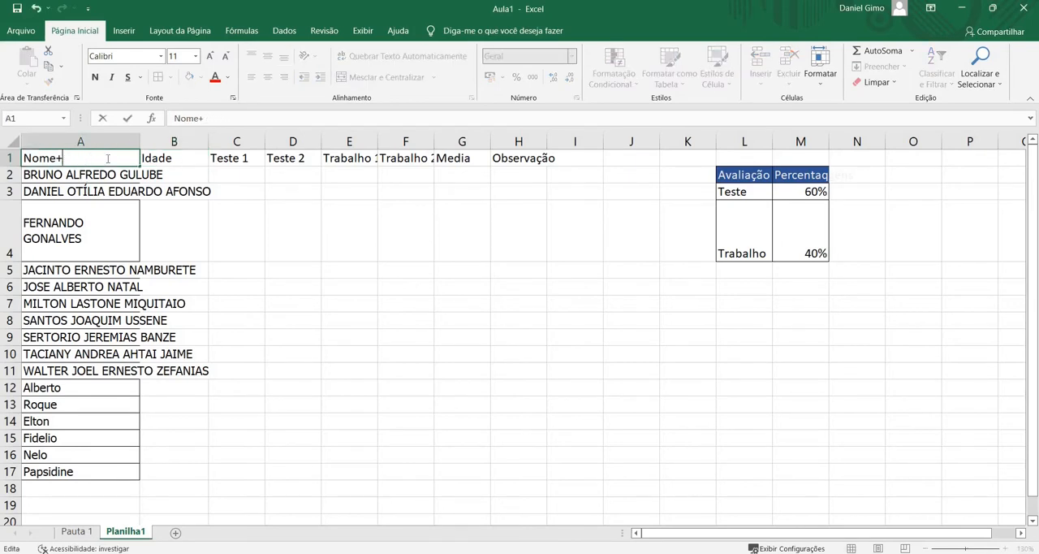
{"action": "key", "text": "Return"}
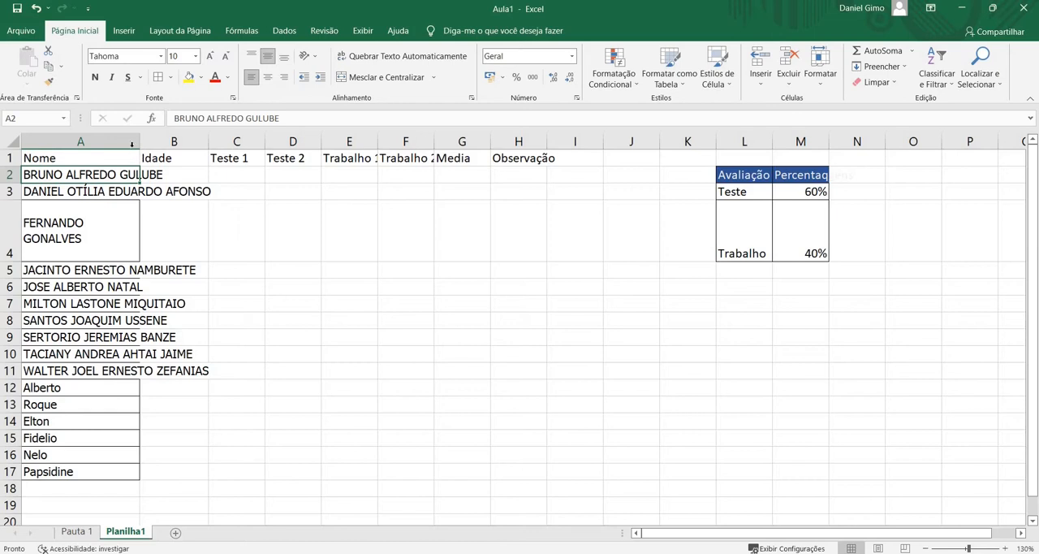
Autofit the width of column A to the longest name
{"action": "double_click", "coordinate": [140, 144]}
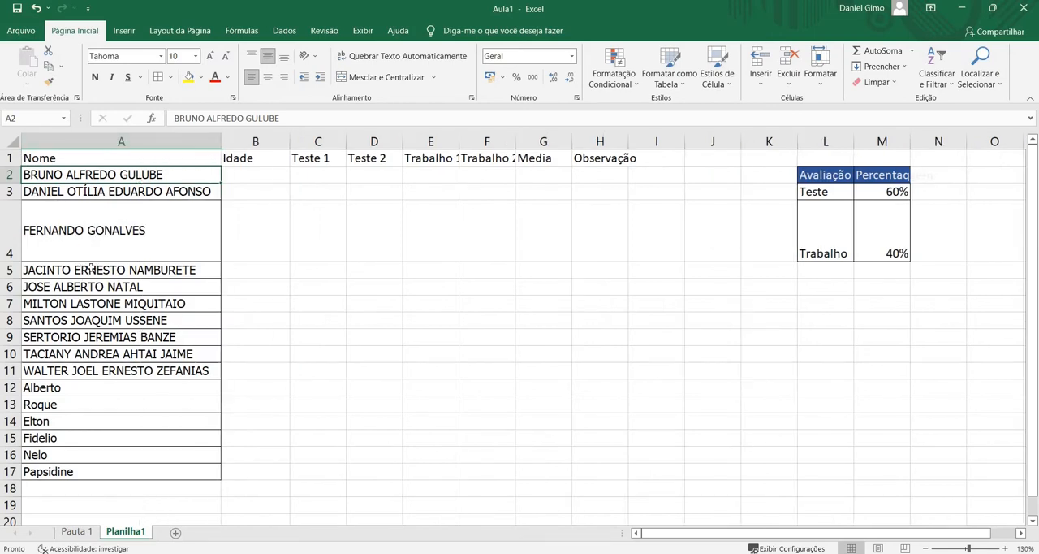
{"action": "scroll", "coordinate": [97, 265], "scroll_direction": "down", "scroll_amount": 15}
{"action": "scroll", "coordinate": [106, 264], "scroll_direction": "up", "scroll_amount": 15}
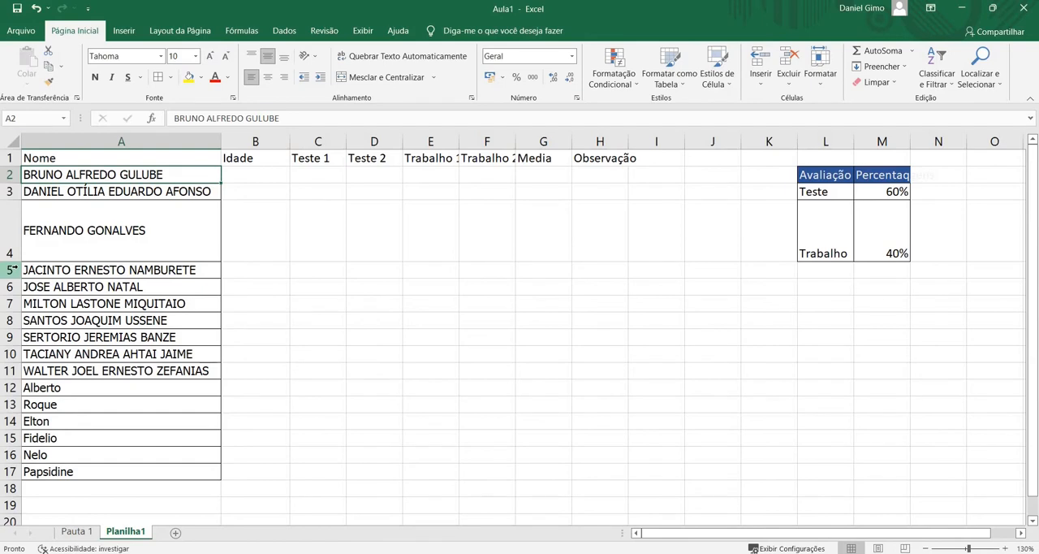
Set a taller exact row height for row 5 of the student table
{"action": "left_click", "coordinate": [6, 269]}
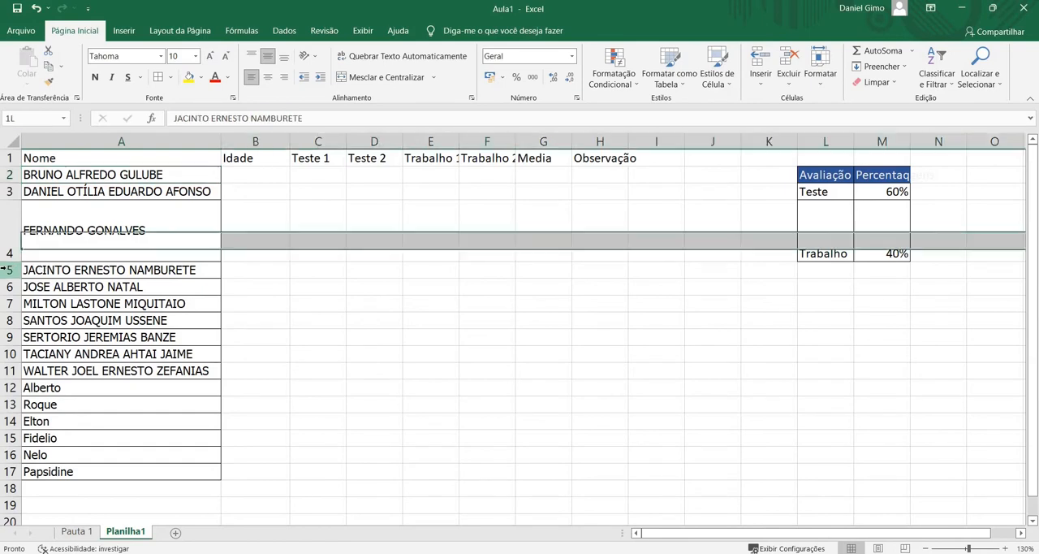
{"action": "right_click", "coordinate": [5, 270]}
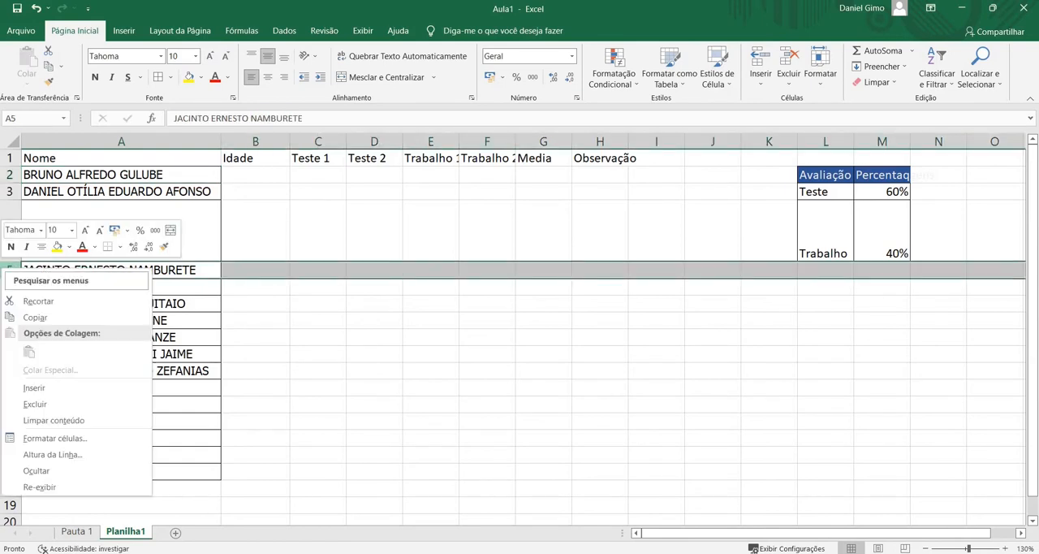
{"action": "left_click", "coordinate": [44, 460]}
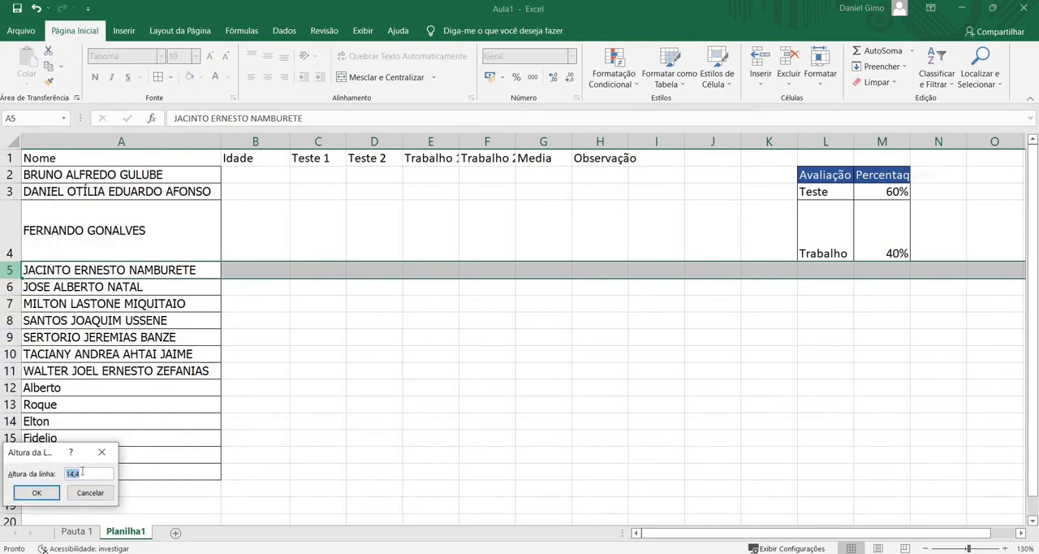
{"action": "left_click", "coordinate": [69, 473]}
{"action": "type", "text": "24"}
{"action": "key", "text": "Return"}
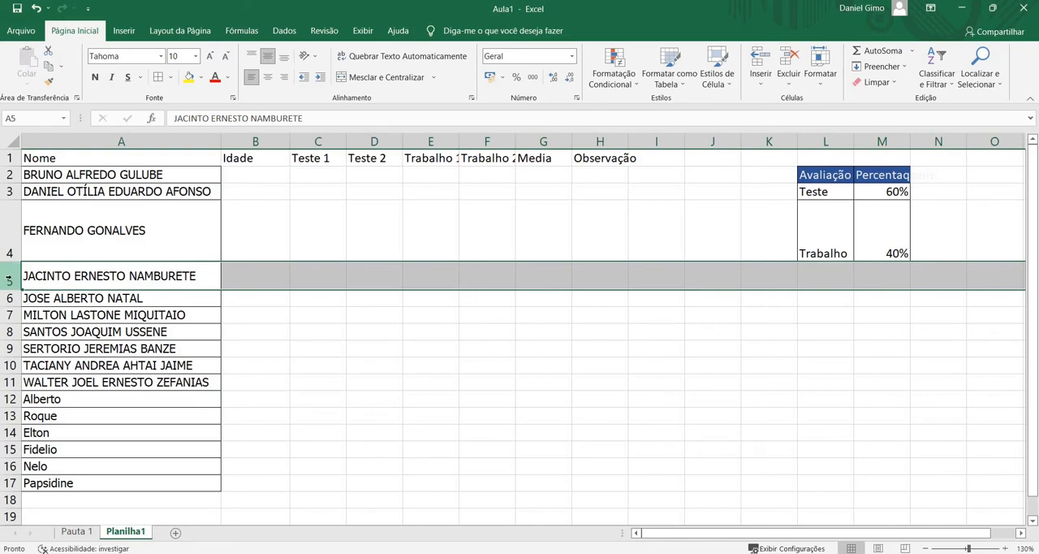
Give all rows of the sheet the same height by resizing them together
{"action": "left_click", "coordinate": [13, 142]}
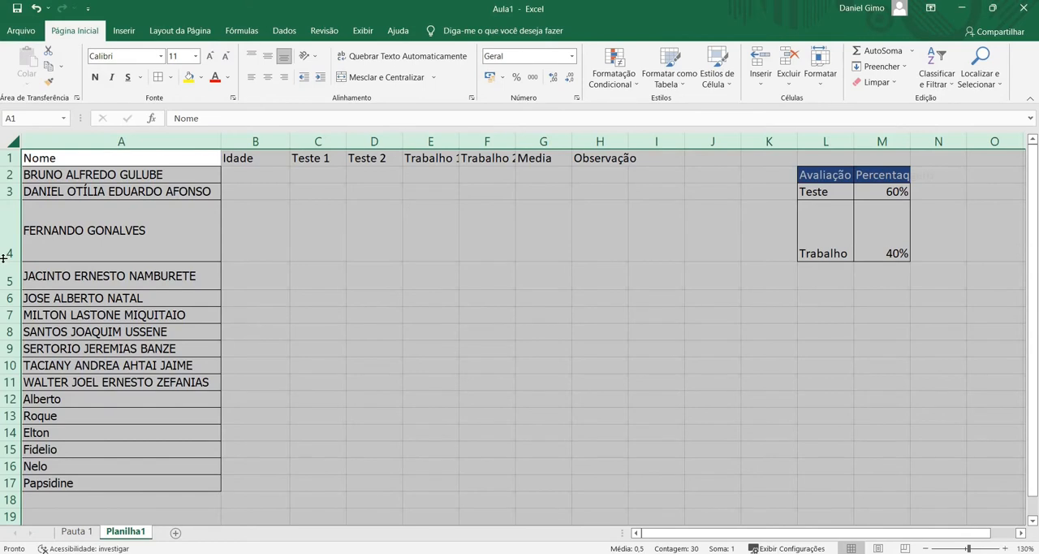
{"action": "left_click_drag", "start_coordinate": [3, 257], "coordinate": [4, 227]}
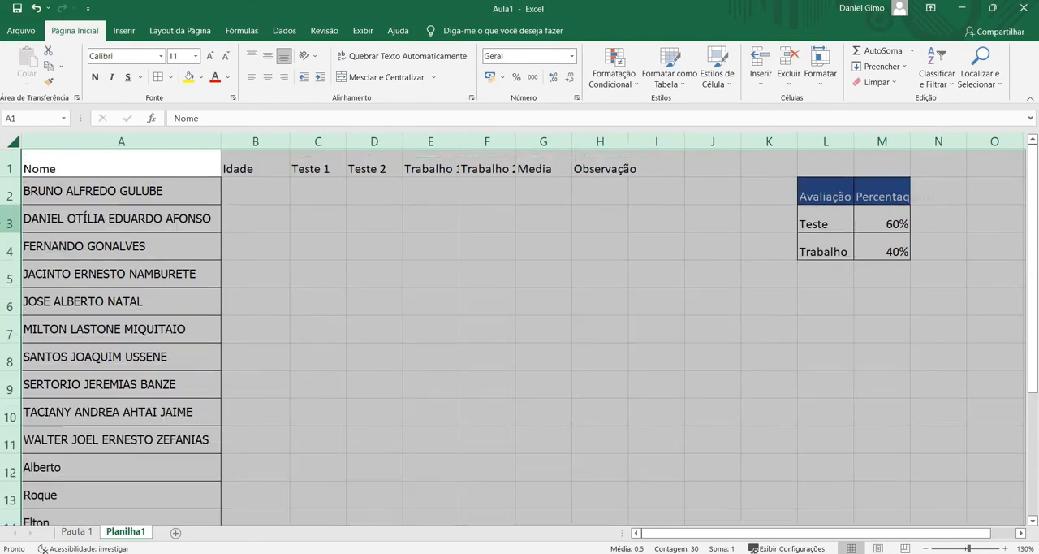
{"action": "left_click", "coordinate": [111, 276]}
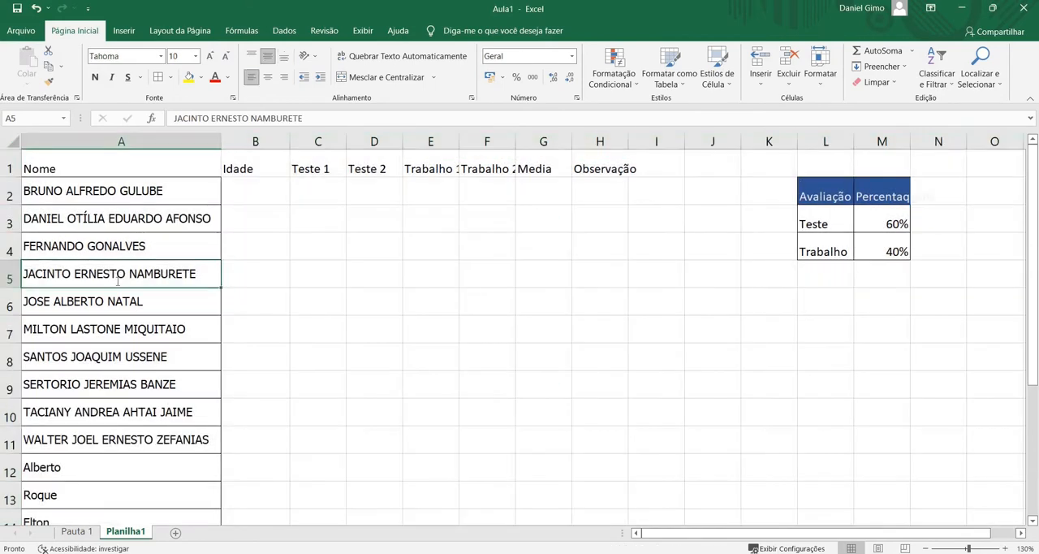
{"action": "key", "text": "F2"}
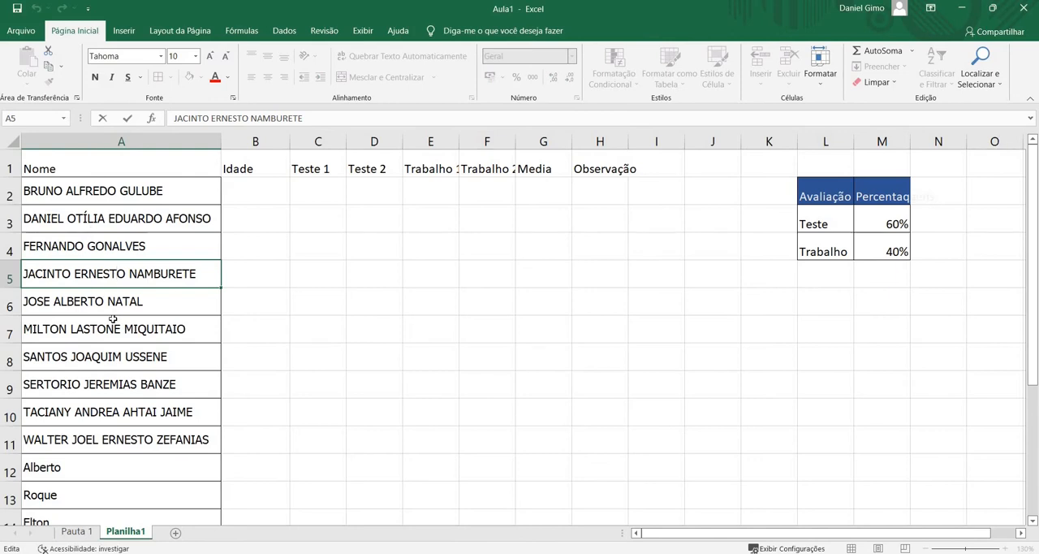
{"action": "scroll", "coordinate": [114, 323], "scroll_direction": "down", "scroll_amount": 20}
{"action": "scroll", "coordinate": [113, 325], "scroll_direction": "up", "scroll_amount": 20}
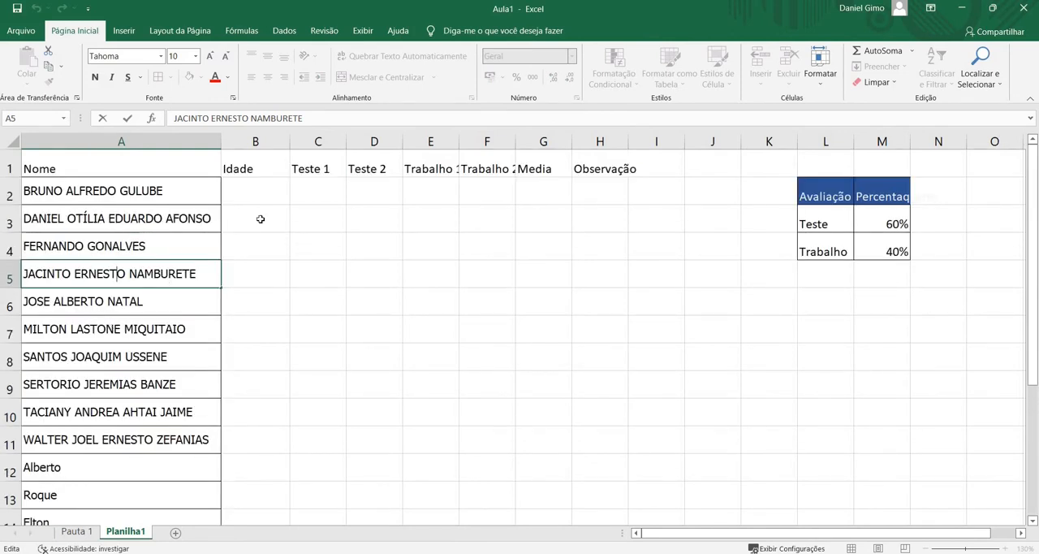
Autofit the widths of columns E and F so the Trabalho 1 and Trabalho 2 headers fit
{"action": "left_click", "coordinate": [438, 142]}
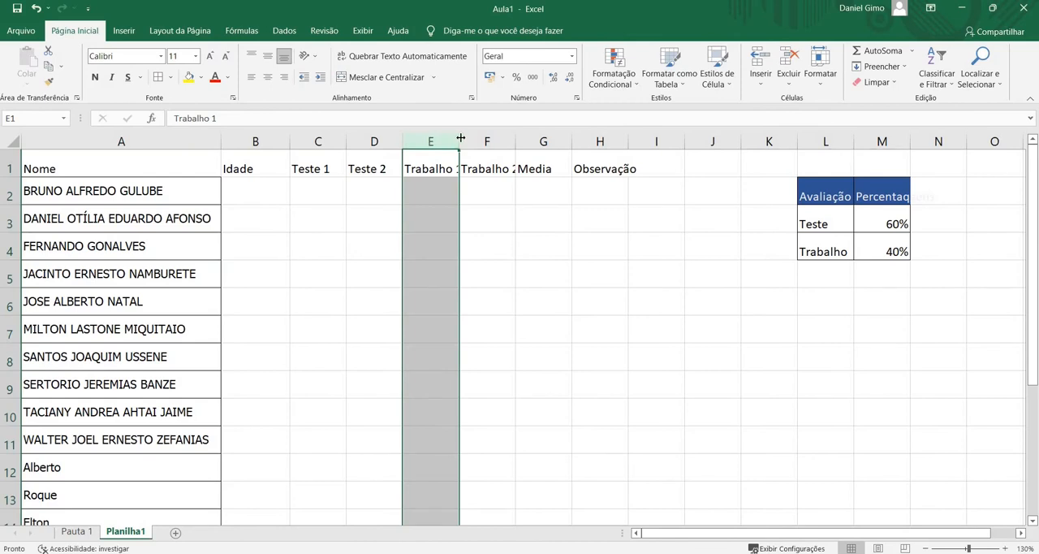
{"action": "double_click", "coordinate": [461, 139]}
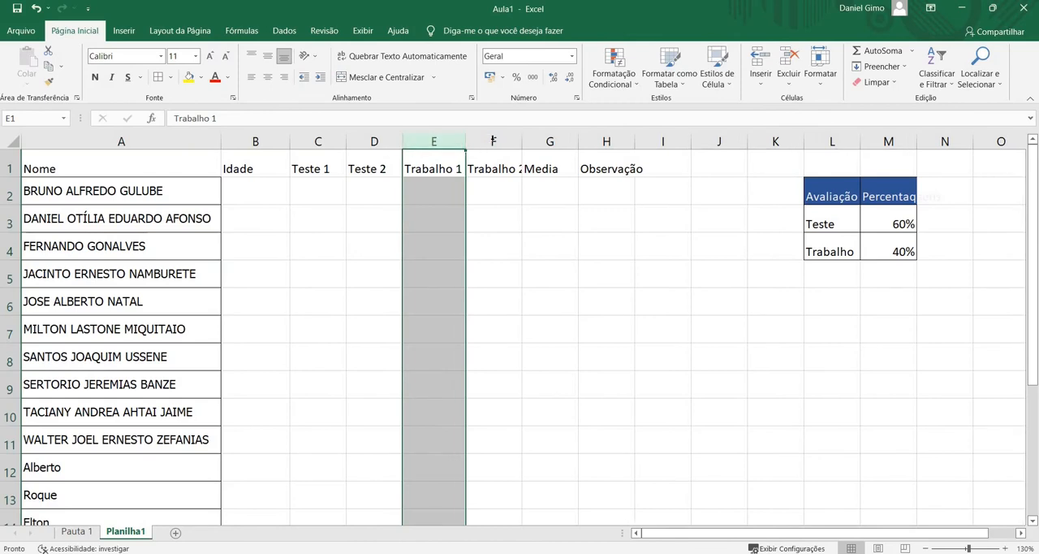
{"action": "double_click", "coordinate": [521, 142]}
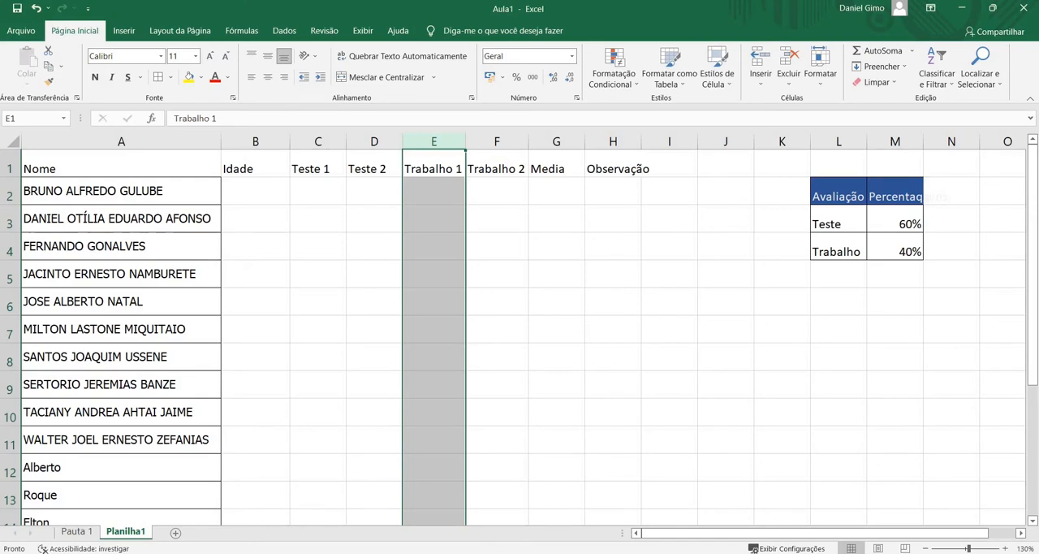
{"action": "scroll", "coordinate": [162, 270], "scroll_direction": "down", "scroll_amount": 4}
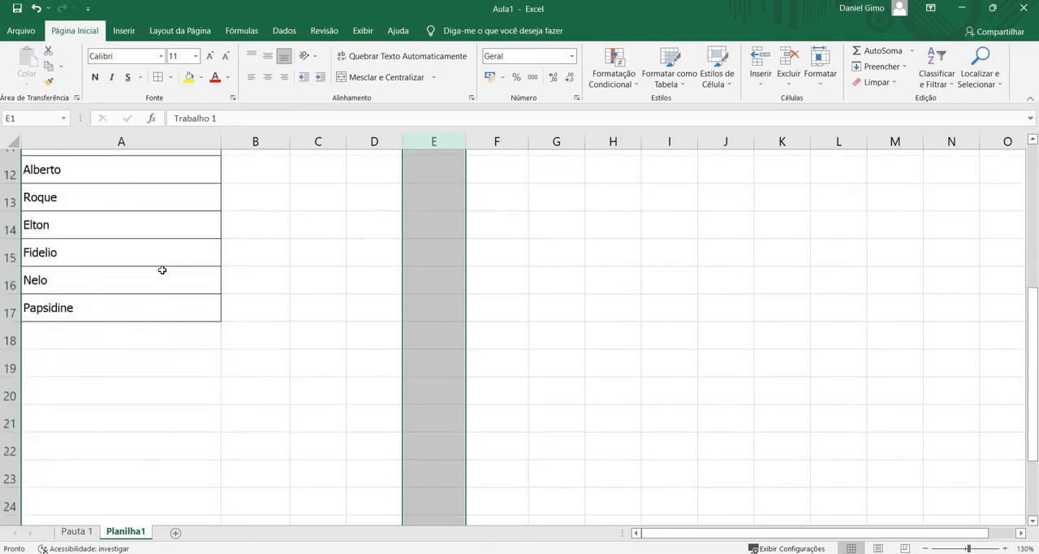
{"action": "scroll", "coordinate": [162, 270], "scroll_direction": "up", "scroll_amount": 4}
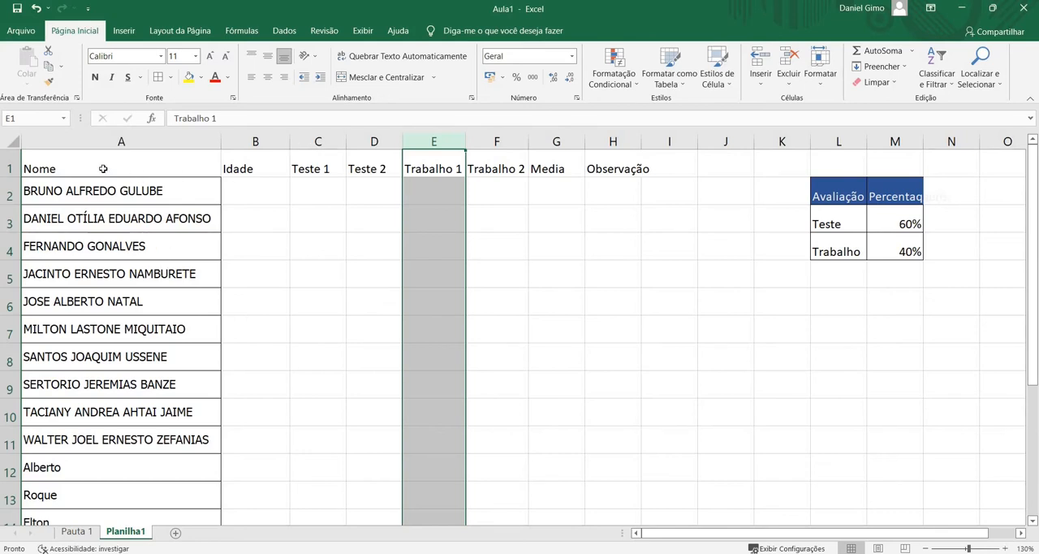
Insert a blank column before the Nome column
{"action": "left_click", "coordinate": [131, 141]}
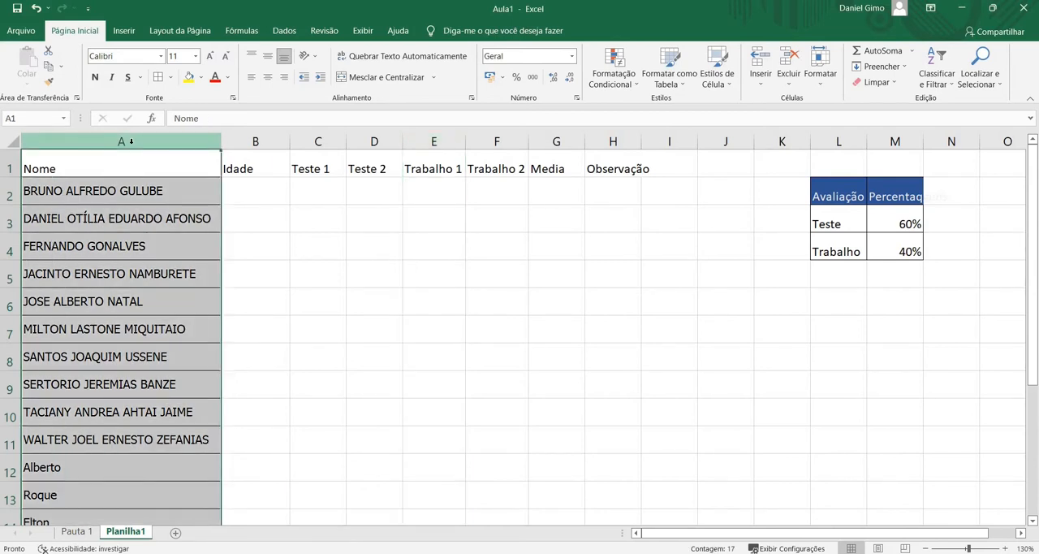
{"action": "right_click", "coordinate": [131, 143]}
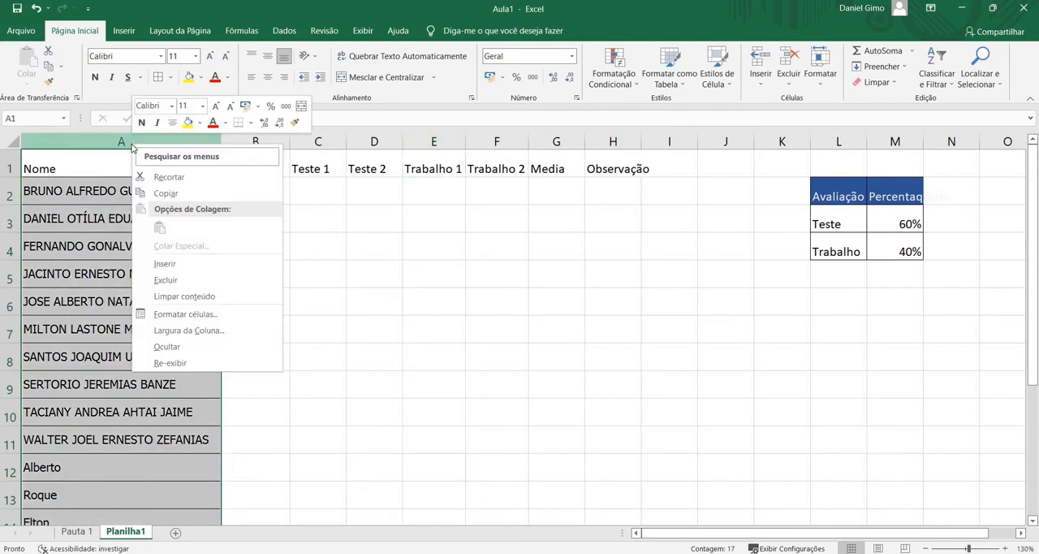
{"action": "left_click", "coordinate": [165, 264]}
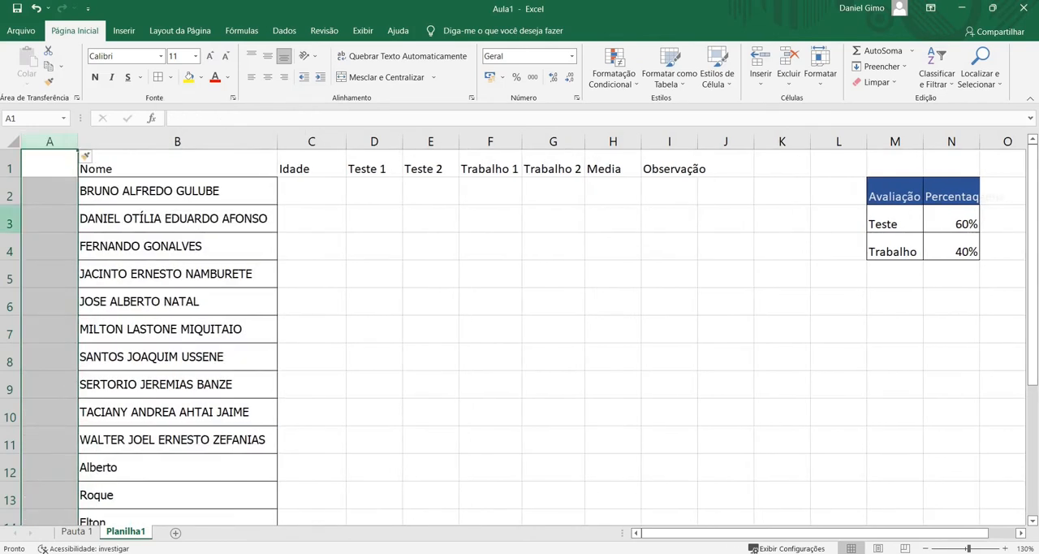
{"action": "left_click", "coordinate": [223, 142]}
{"action": "left_click", "coordinate": [248, 166]}
{"action": "left_click", "coordinate": [253, 191]}
{"action": "left_click", "coordinate": [255, 222]}
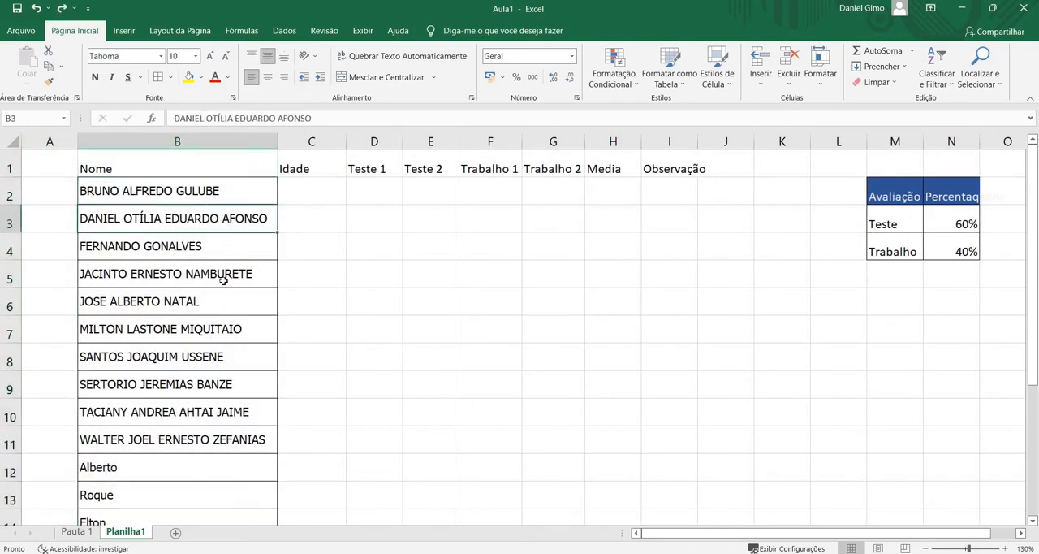
{"action": "left_click", "coordinate": [225, 279]}
{"action": "left_click", "coordinate": [178, 195]}
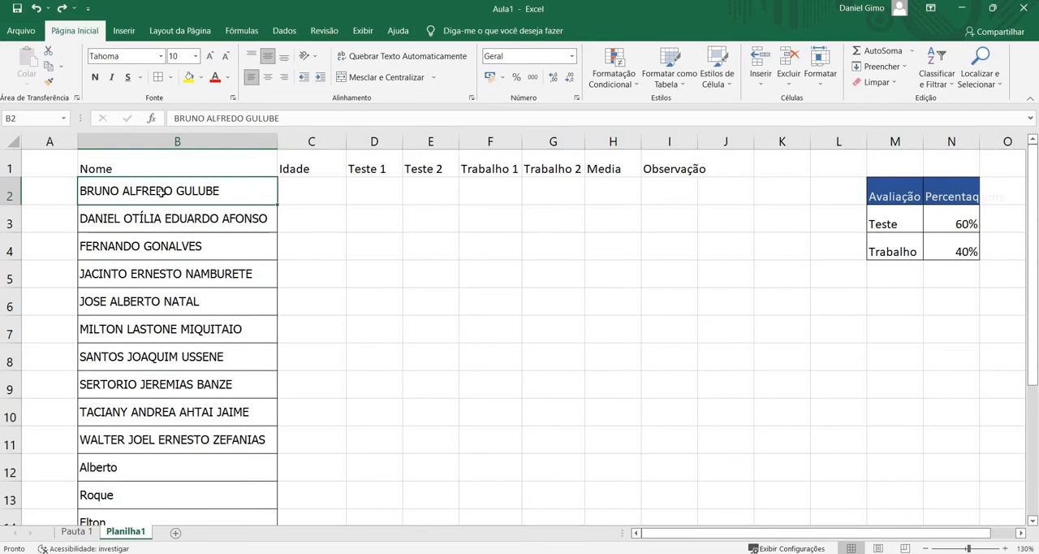
Insert a blank column between Nome and Idade, and delete it again
{"action": "left_click", "coordinate": [319, 140]}
{"action": "right_click", "coordinate": [321, 143]}
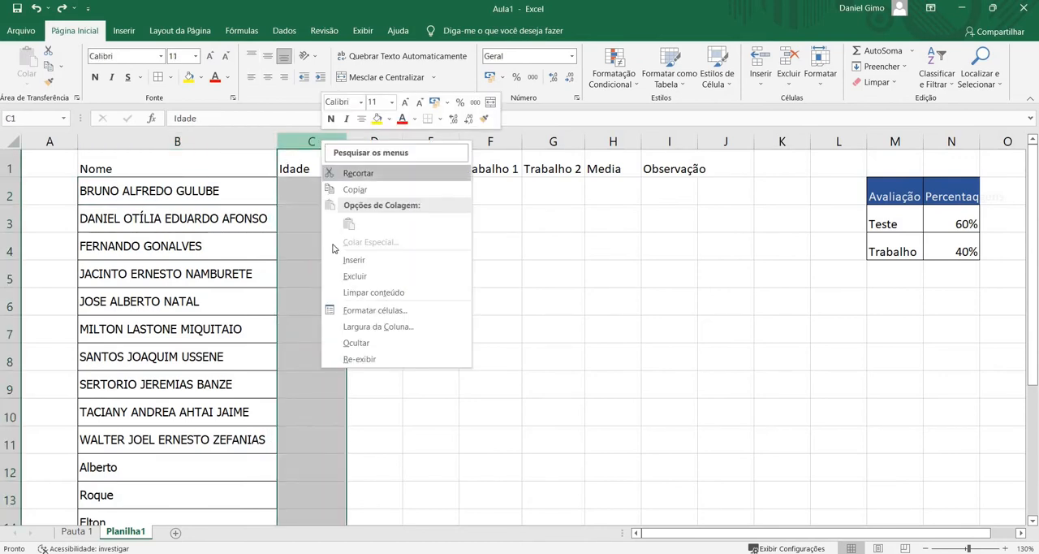
{"action": "left_click", "coordinate": [354, 260]}
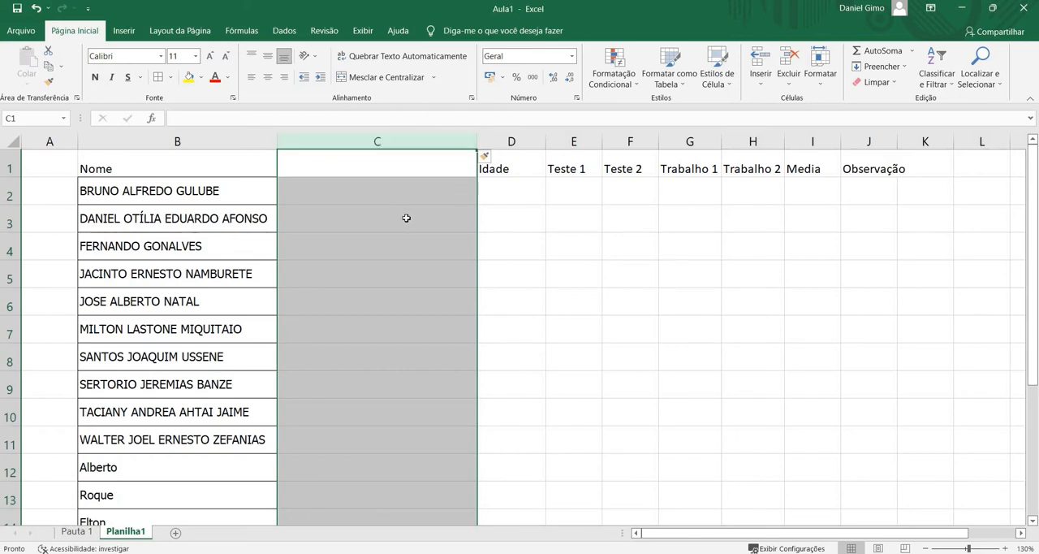
{"action": "right_click", "coordinate": [405, 139]}
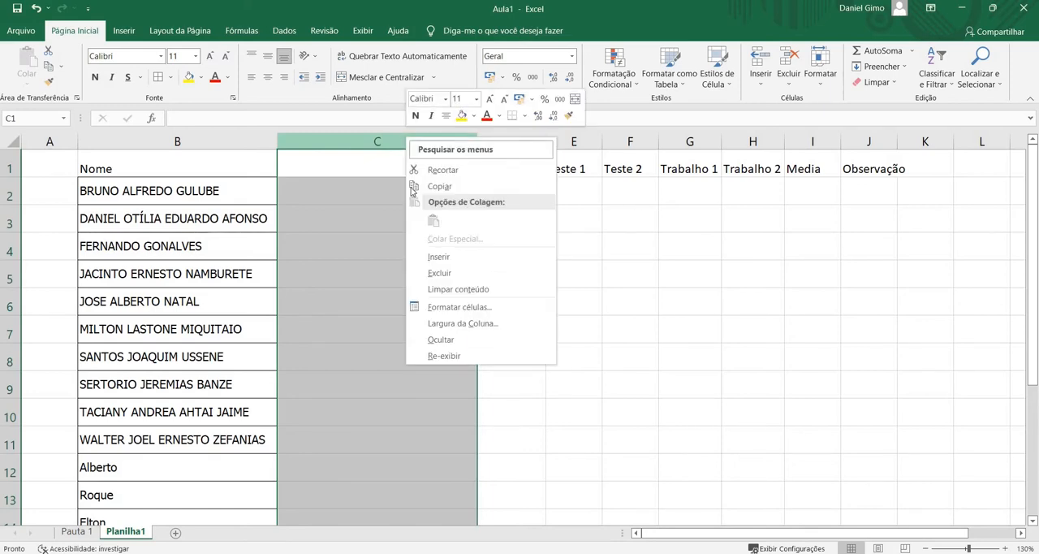
{"action": "left_click", "coordinate": [342, 139]}
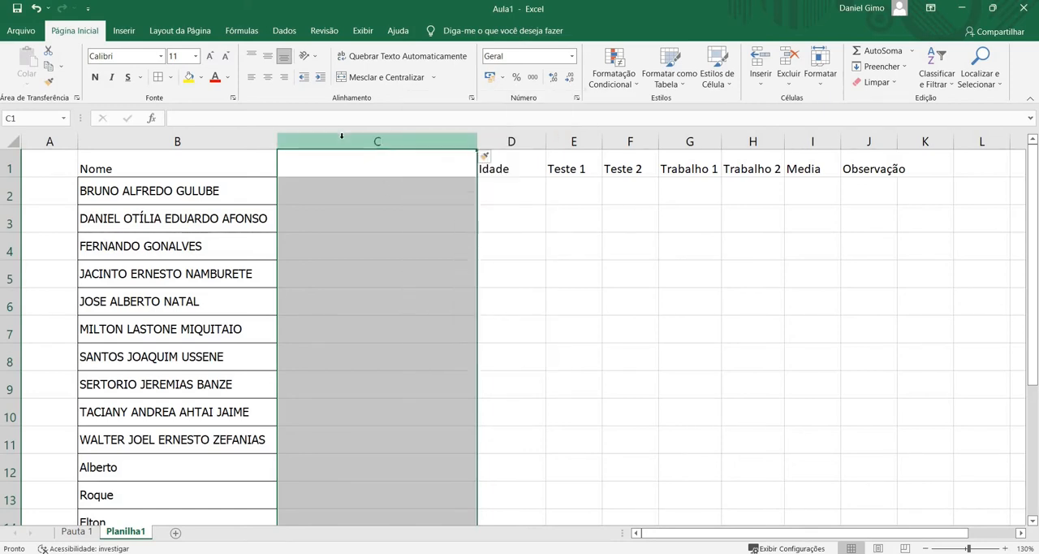
{"action": "left_click", "coordinate": [793, 65]}
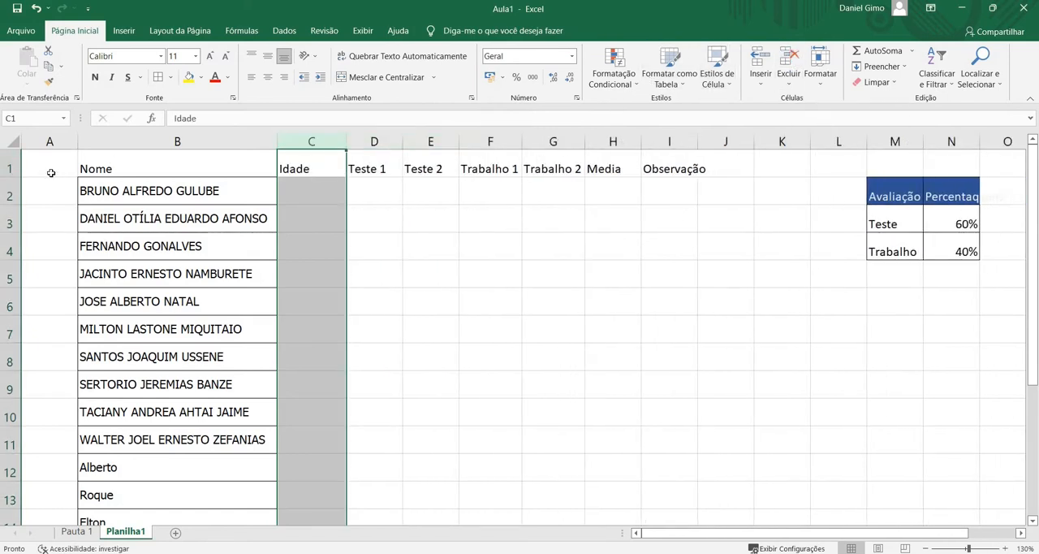
Enter the header Nr in cell A1 of the empty first column
{"action": "left_click", "coordinate": [74, 162]}
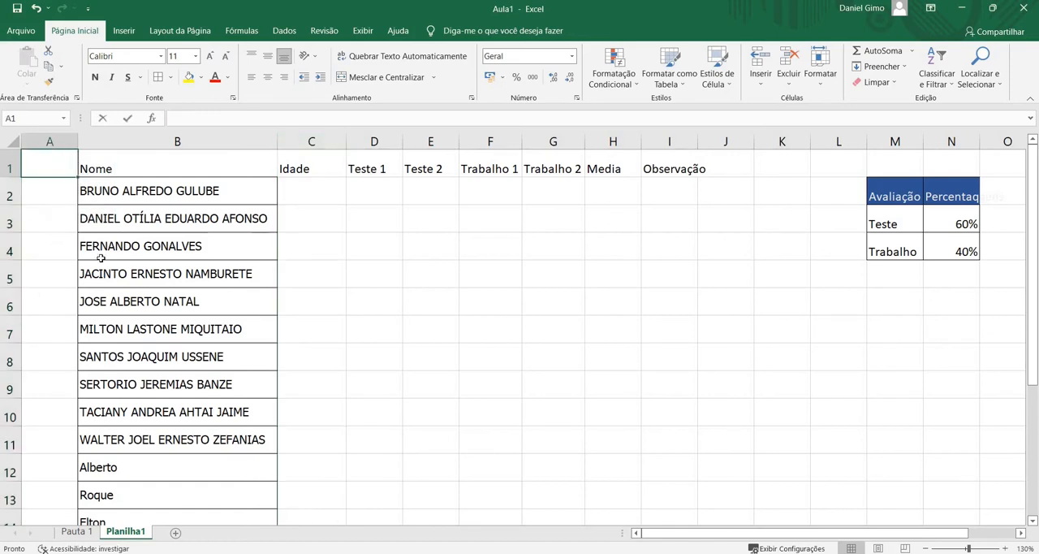
{"action": "type", "text": "NR"}
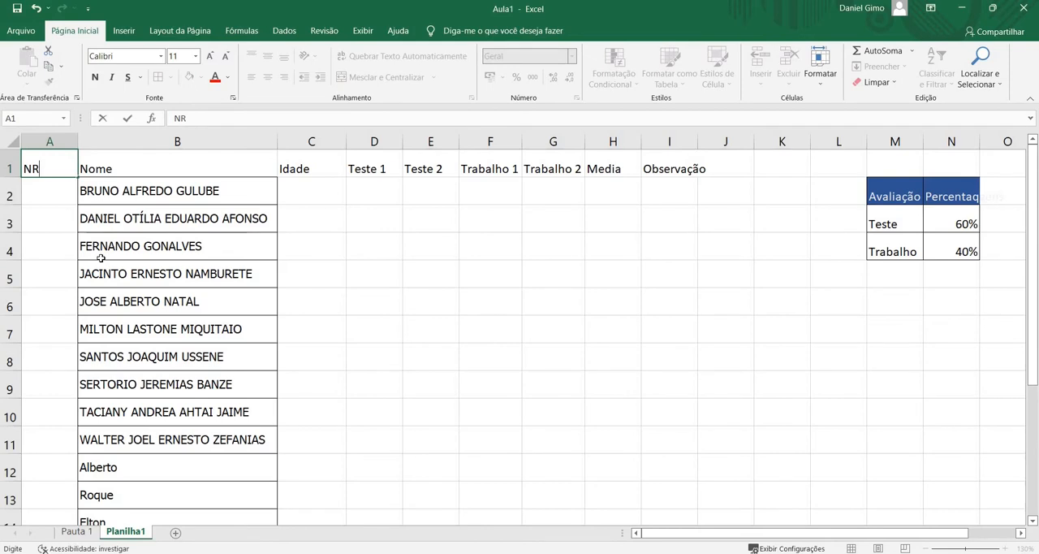
{"action": "type", "text": "]"}
{"action": "key", "text": "BackSpace"}
{"action": "type", "text": "r"}
{"action": "left_click", "coordinate": [100, 248]}
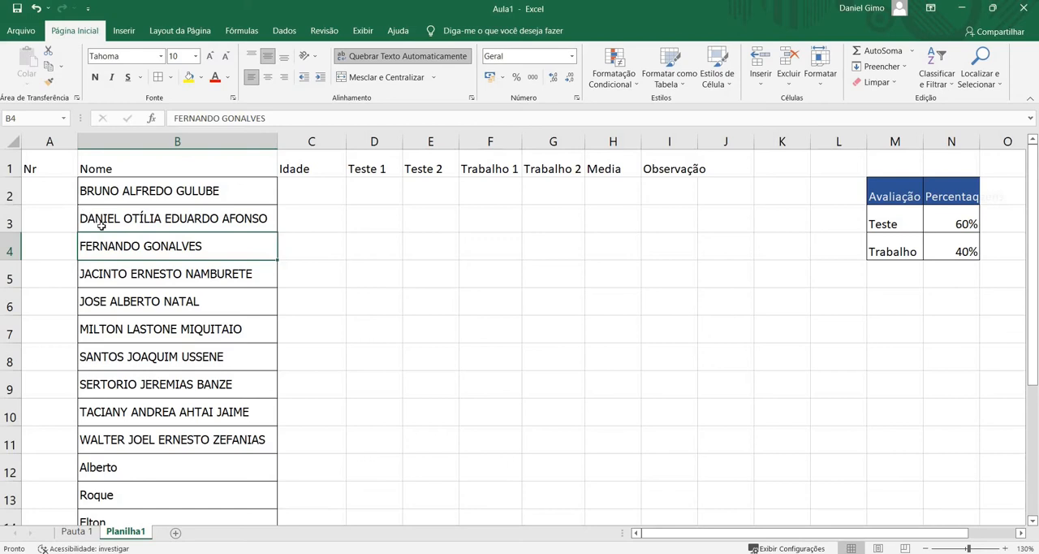
Insert two blank rows at row 4 of the student table, and delete both again
{"action": "left_click", "coordinate": [14, 247]}
{"action": "right_click", "coordinate": [13, 251]}
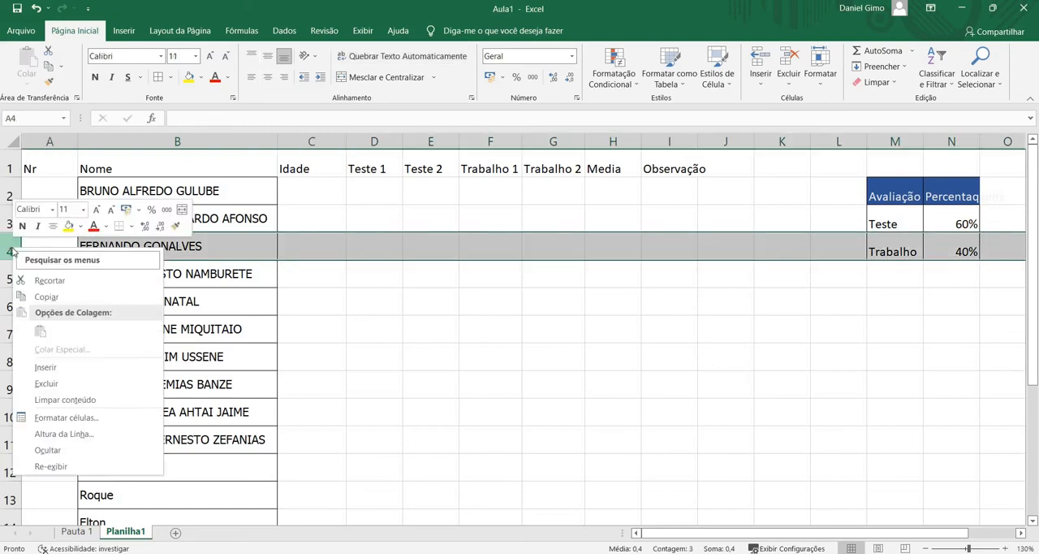
{"action": "left_click", "coordinate": [54, 367]}
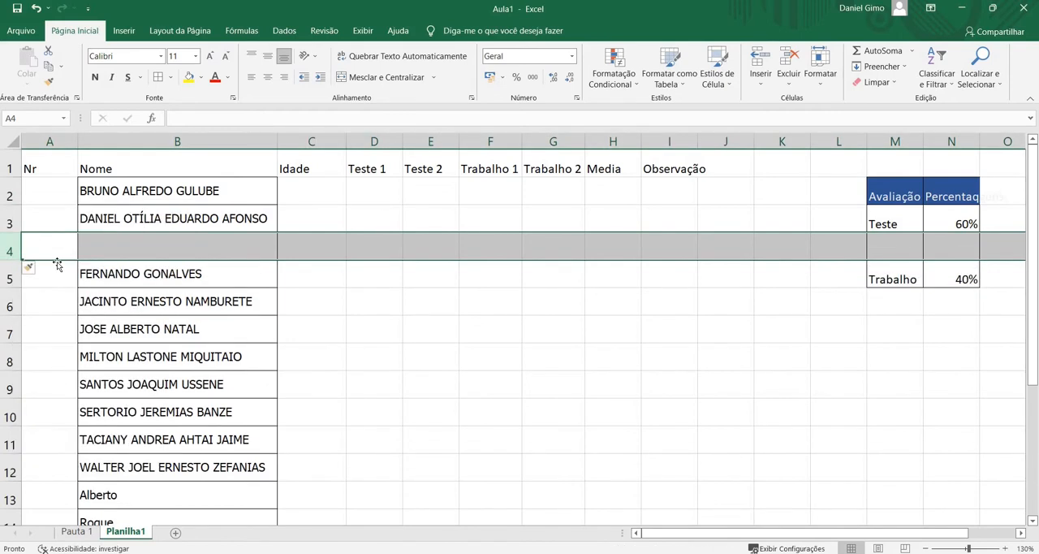
{"action": "left_click", "coordinate": [758, 85]}
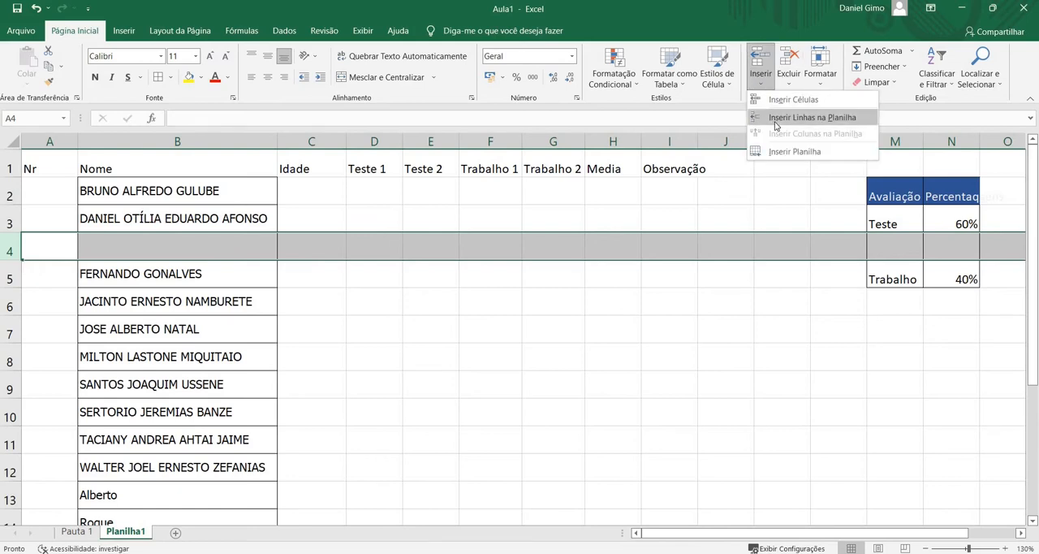
{"action": "left_click", "coordinate": [812, 118]}
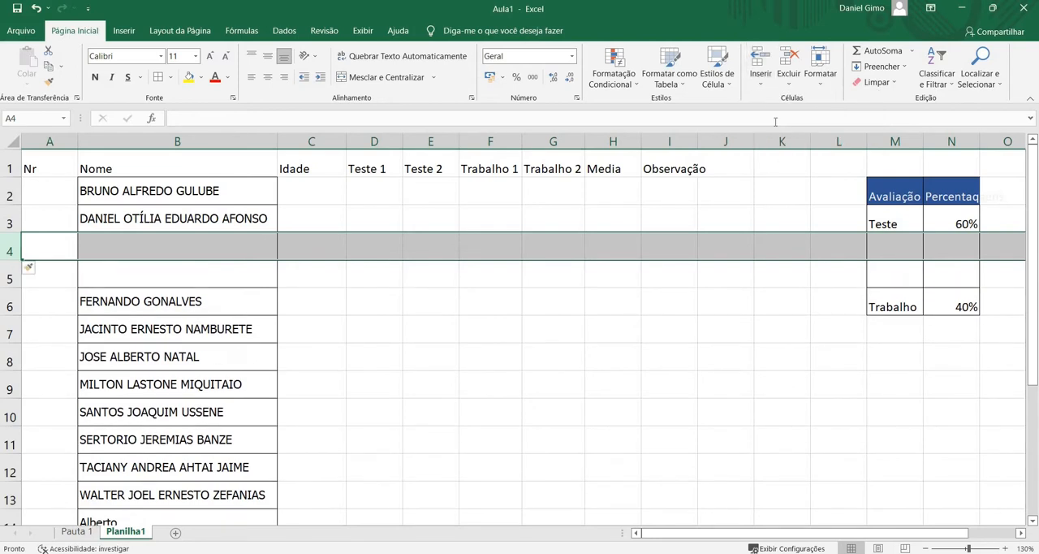
{"action": "left_click", "coordinate": [788, 59]}
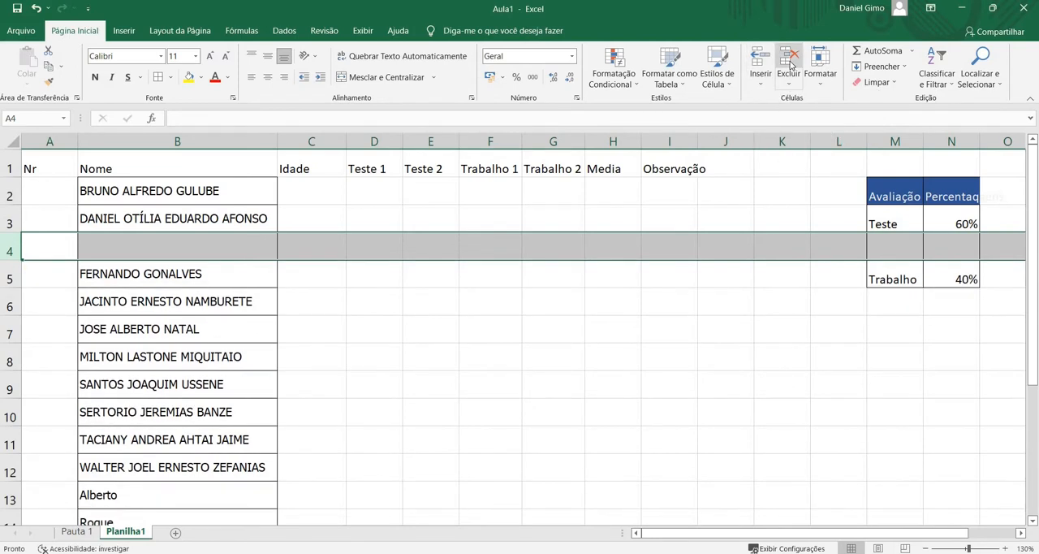
{"action": "left_click", "coordinate": [791, 65]}
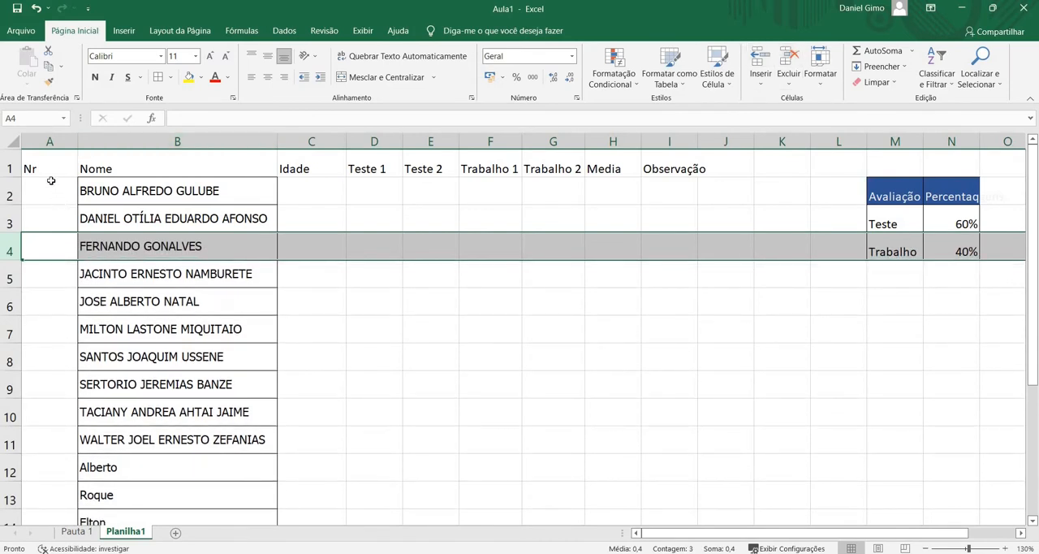
{"action": "left_click", "coordinate": [50, 191]}
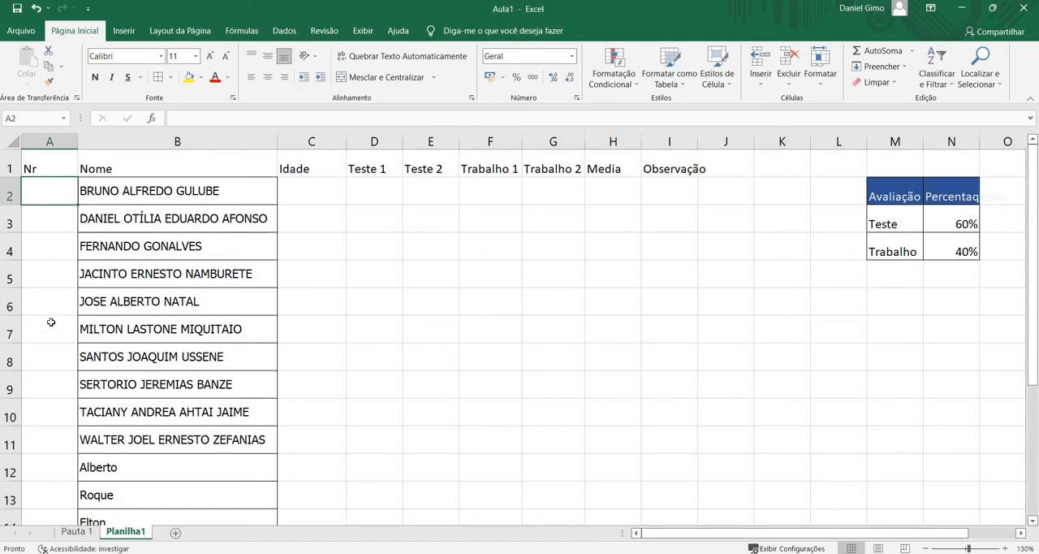
{"action": "scroll", "coordinate": [111, 208], "scroll_direction": "down", "scroll_amount": 10}
{"action": "scroll", "coordinate": [113, 211], "scroll_direction": "up", "scroll_amount": 10}
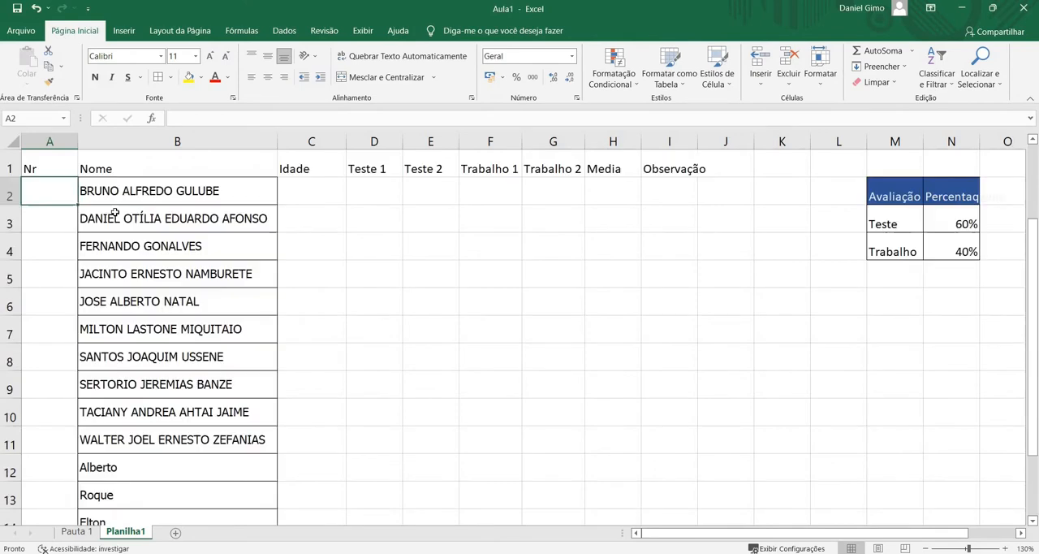
Enter the numbers 1, 2 and 3 in cells A2 to A4 of the Nr column
{"action": "type", "text": "1"}
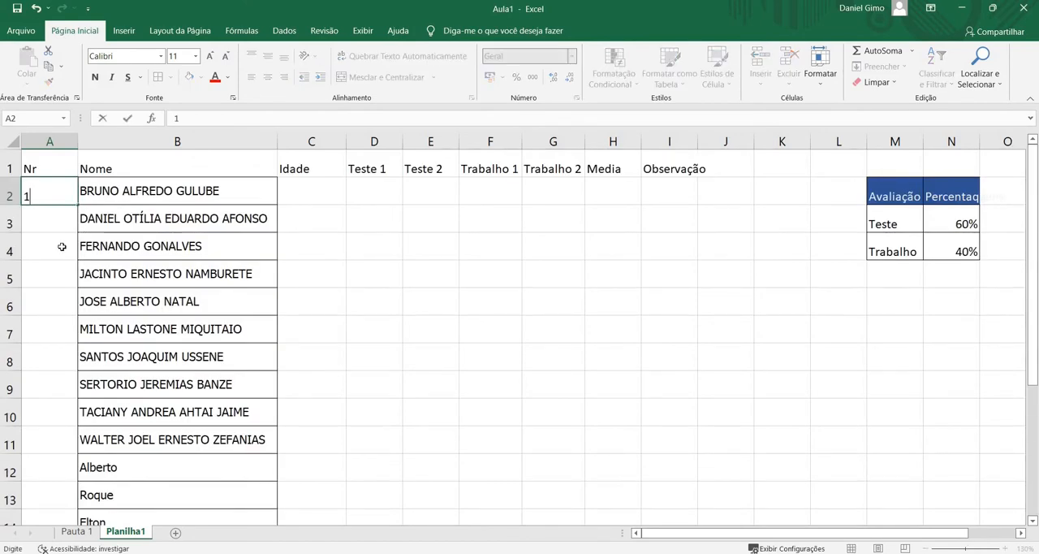
{"action": "key", "text": "Return"}
{"action": "type", "text": "2"}
{"action": "key", "text": "Return"}
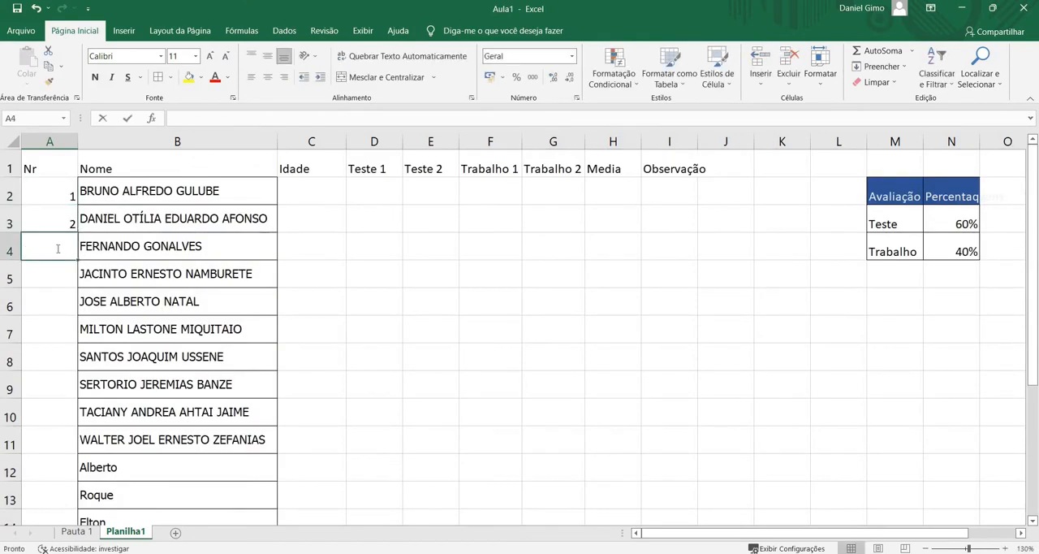
{"action": "type", "text": "3"}
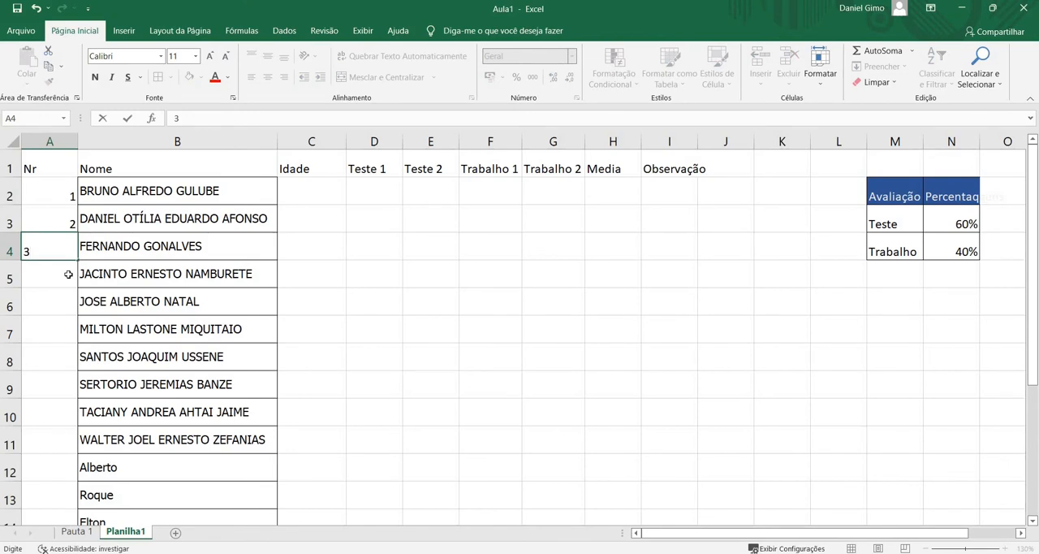
{"action": "key", "text": "Return"}
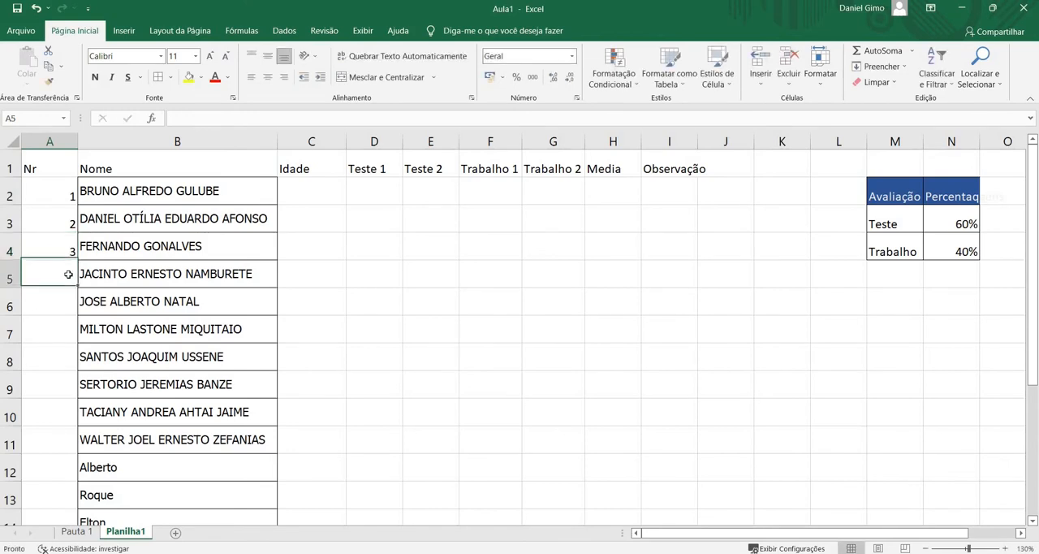
Extend the number series from A2:A4 down to row 17, so every student has a number
{"action": "left_click", "coordinate": [68, 219]}
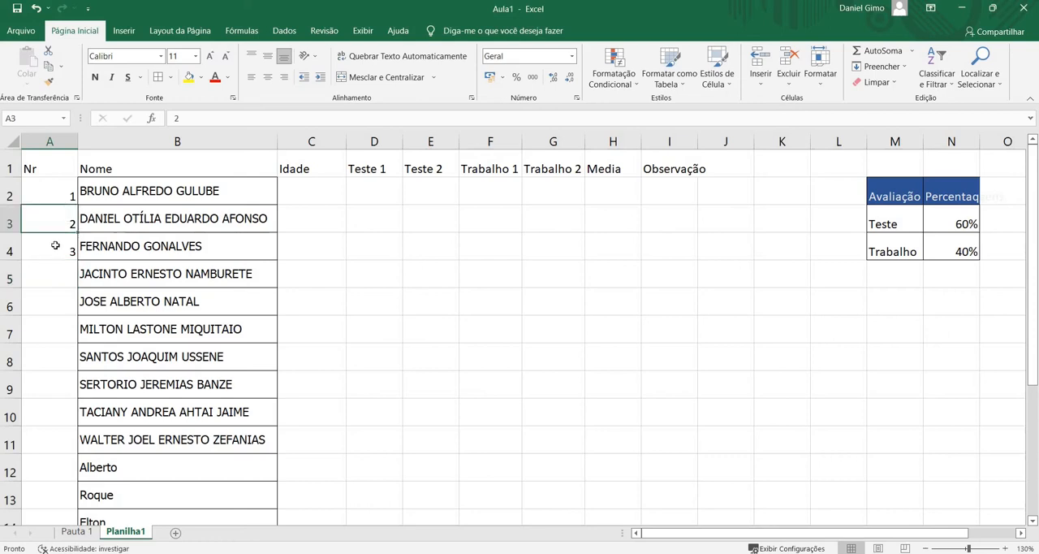
{"action": "left_click_drag", "start_coordinate": [51, 198], "coordinate": [69, 242]}
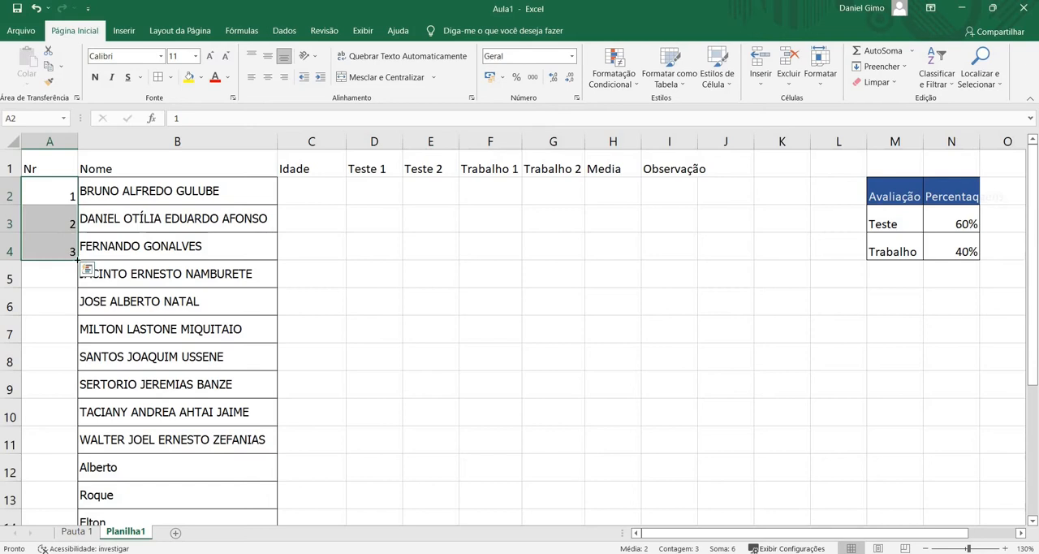
{"action": "left_click_drag", "start_coordinate": [73, 266], "coordinate": [68, 475]}
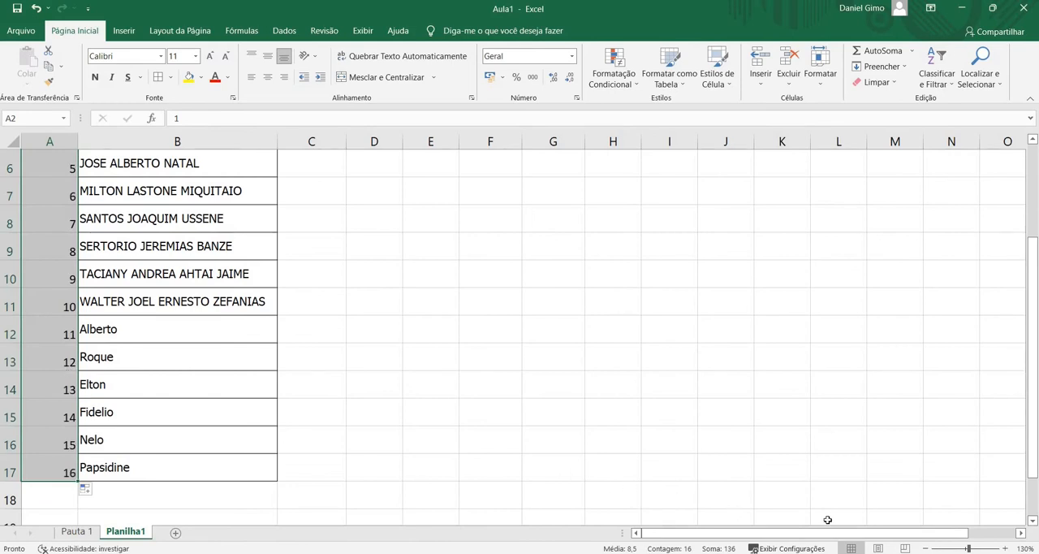
Examine how the student names in the Nome column differ in upper and lower case
{"action": "left_click", "coordinate": [925, 548]}
{"action": "left_click", "coordinate": [925, 548]}
{"action": "left_click", "coordinate": [925, 548]}
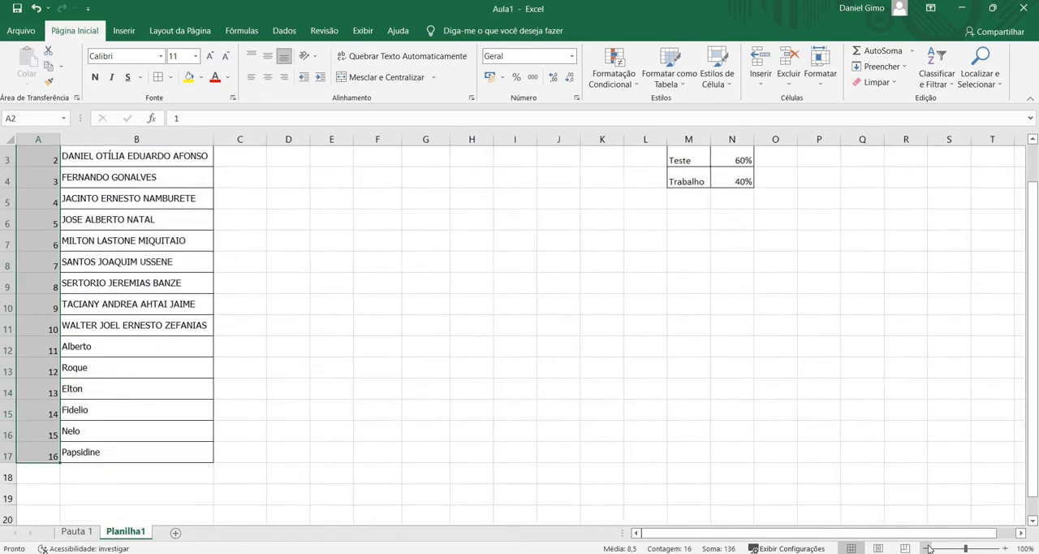
{"action": "left_click", "coordinate": [926, 548]}
{"action": "left_click", "coordinate": [224, 349]}
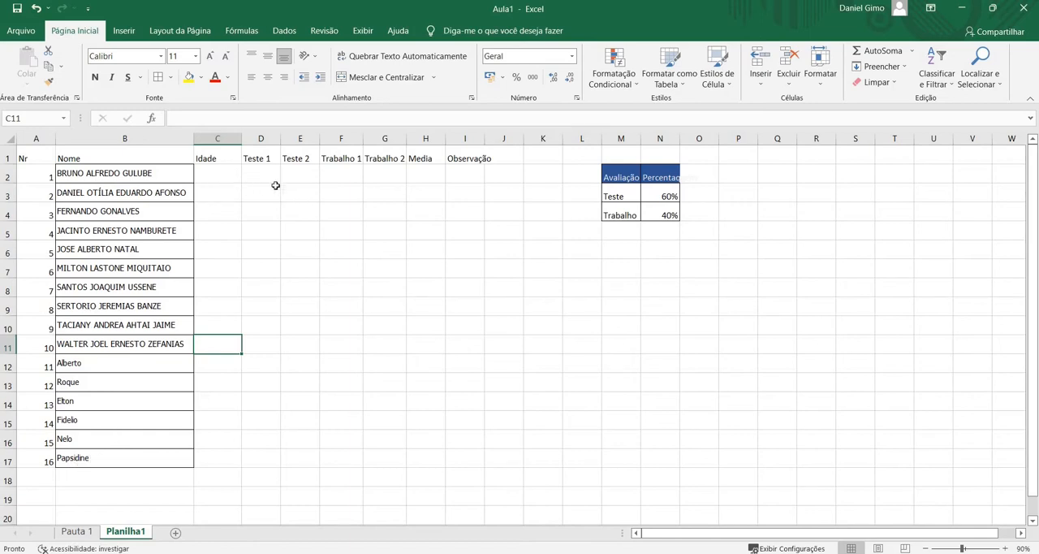
{"action": "left_click", "coordinate": [104, 175]}
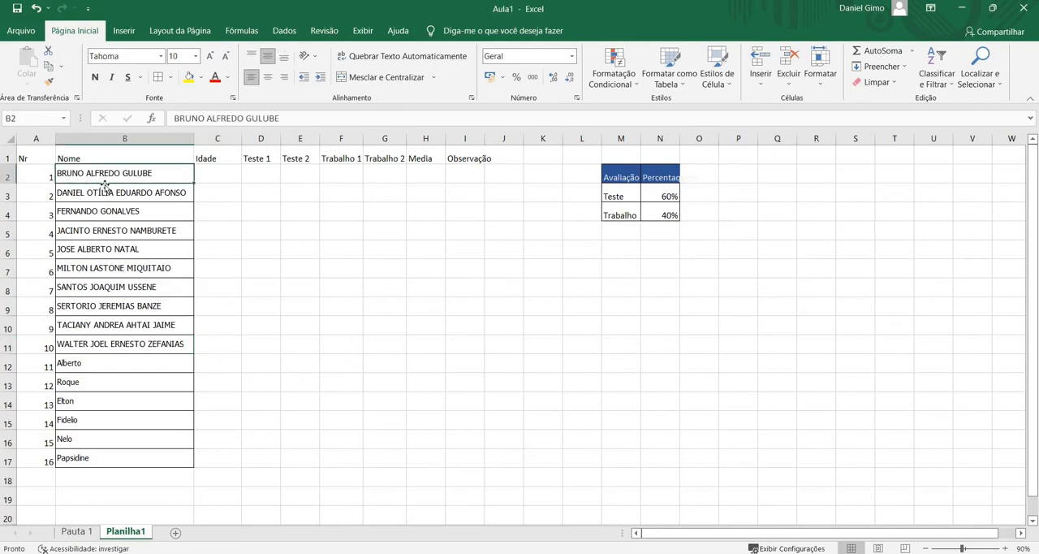
{"action": "left_click", "coordinate": [82, 356]}
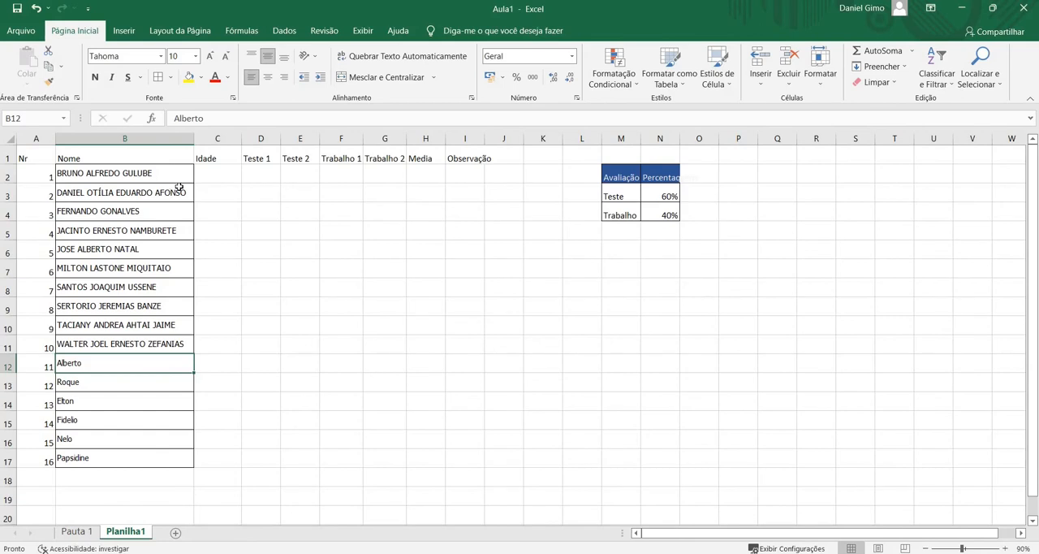
{"action": "left_click", "coordinate": [149, 174]}
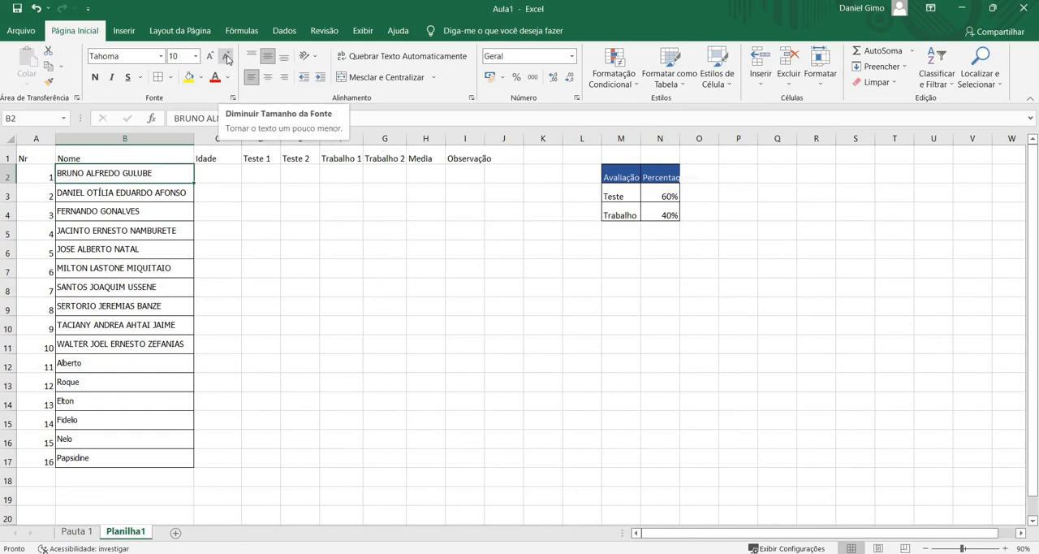
{"action": "left_click", "coordinate": [127, 187]}
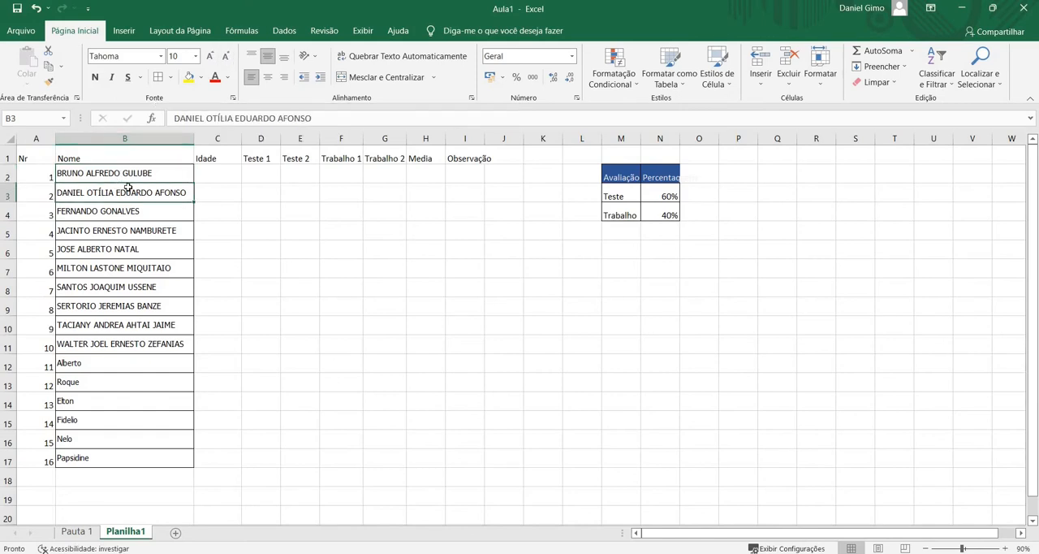
{"action": "left_click", "coordinate": [137, 172]}
Insert a blank column between the Nome and Idade columns
{"action": "left_click", "coordinate": [226, 134]}
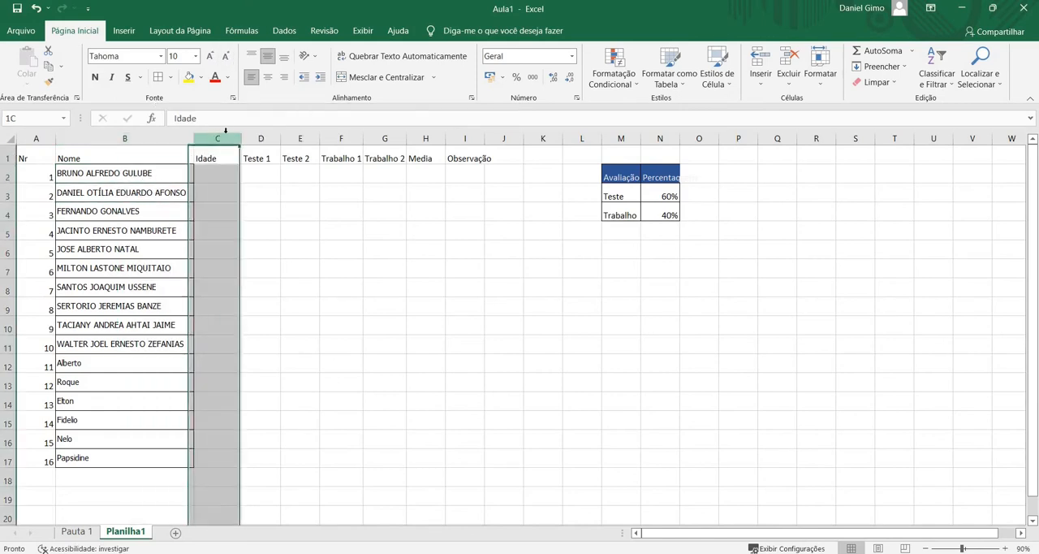
{"action": "right_click", "coordinate": [226, 135]}
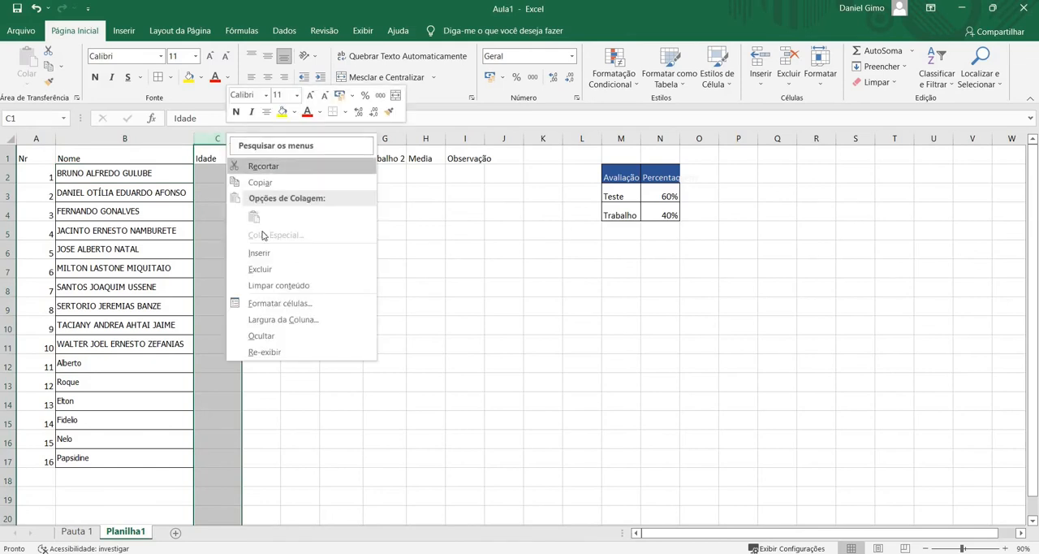
{"action": "left_click", "coordinate": [259, 252]}
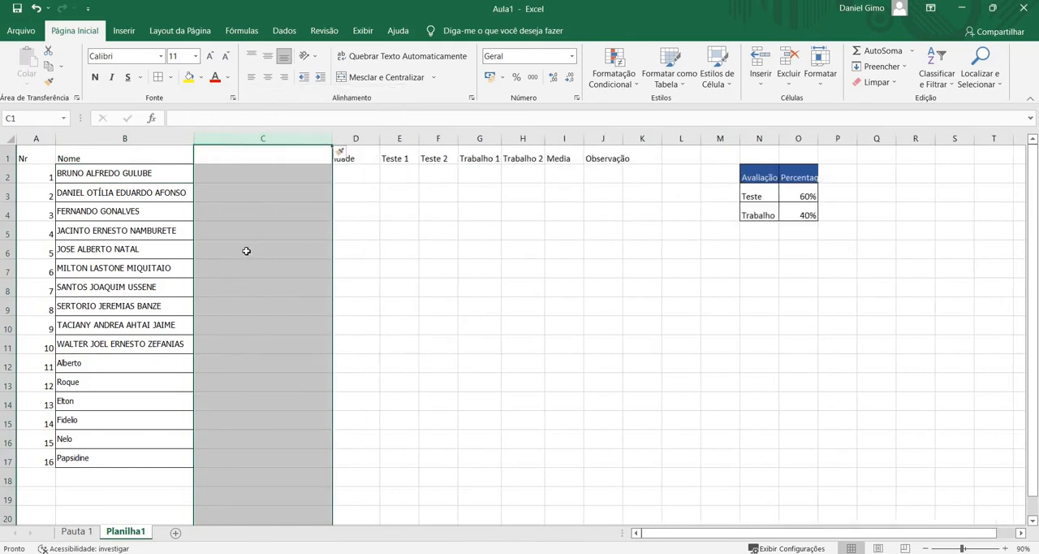
Enter the formula =PRI.MAIÚSCULA(B2) in cell C2 to capitalise only the first letter of each word
{"action": "left_click", "coordinate": [209, 168]}
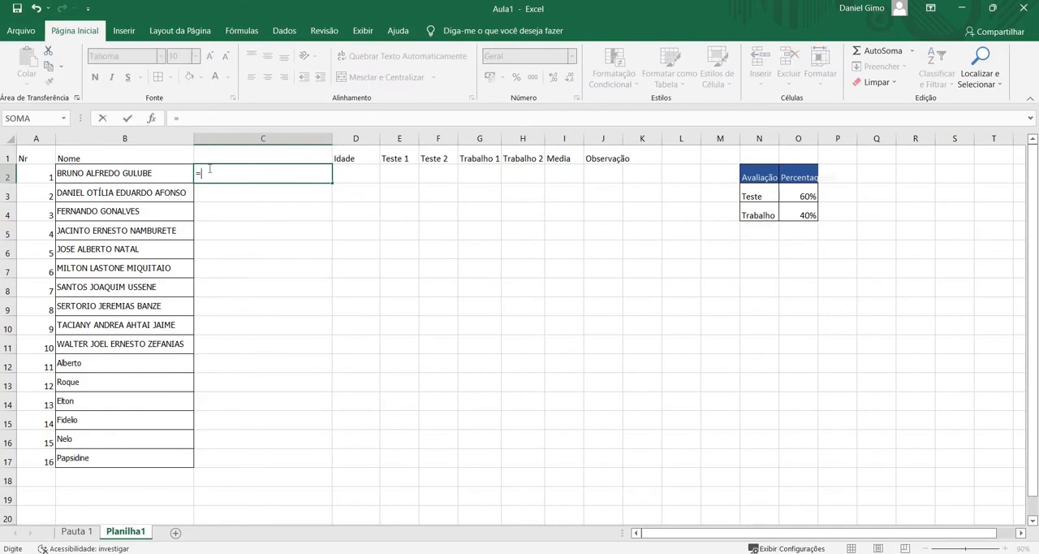
{"action": "type", "text": "=PRI"}
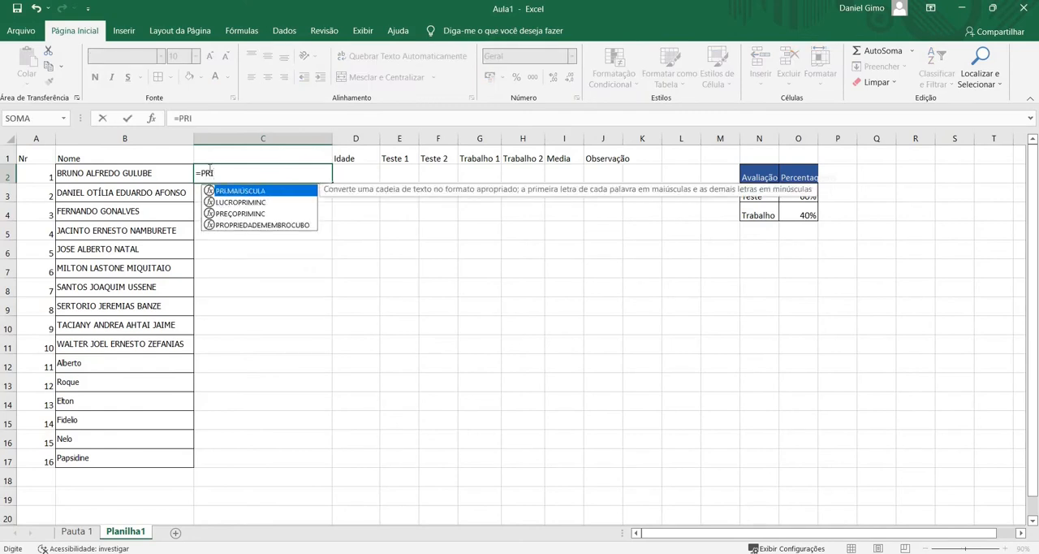
{"action": "key", "text": "Tab"}
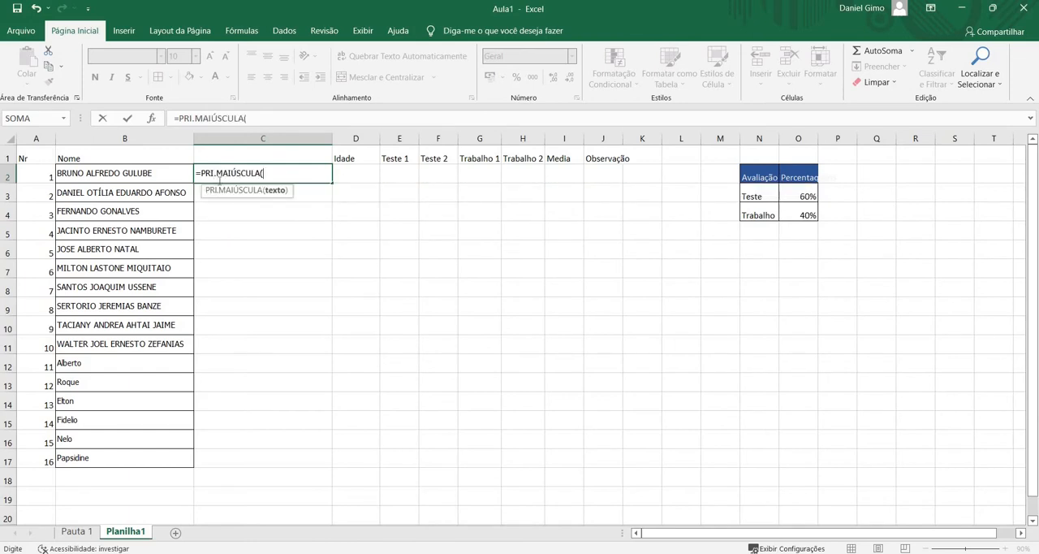
{"action": "left_click", "coordinate": [131, 173]}
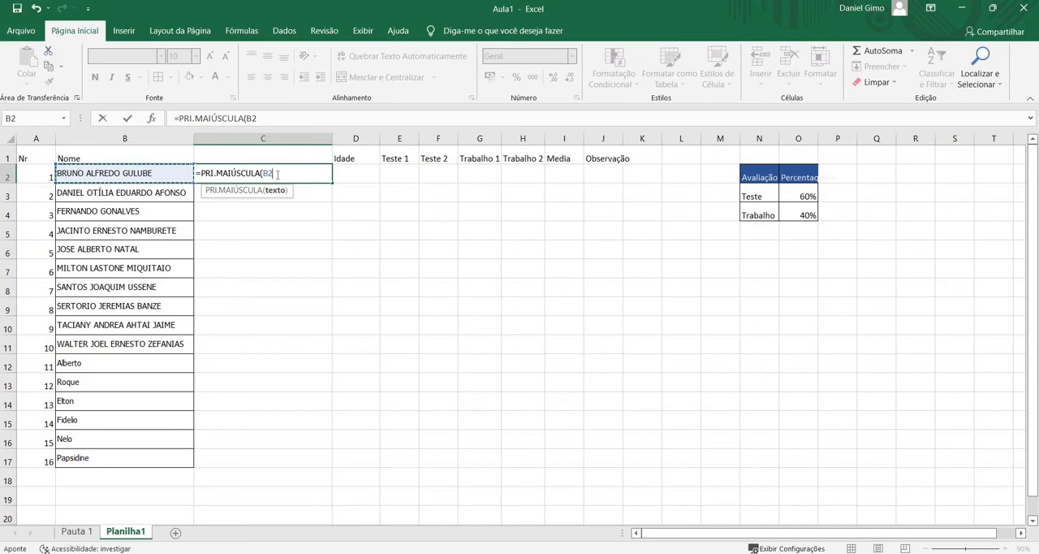
{"action": "type", "text": ")"}
{"action": "key", "text": "Return"}
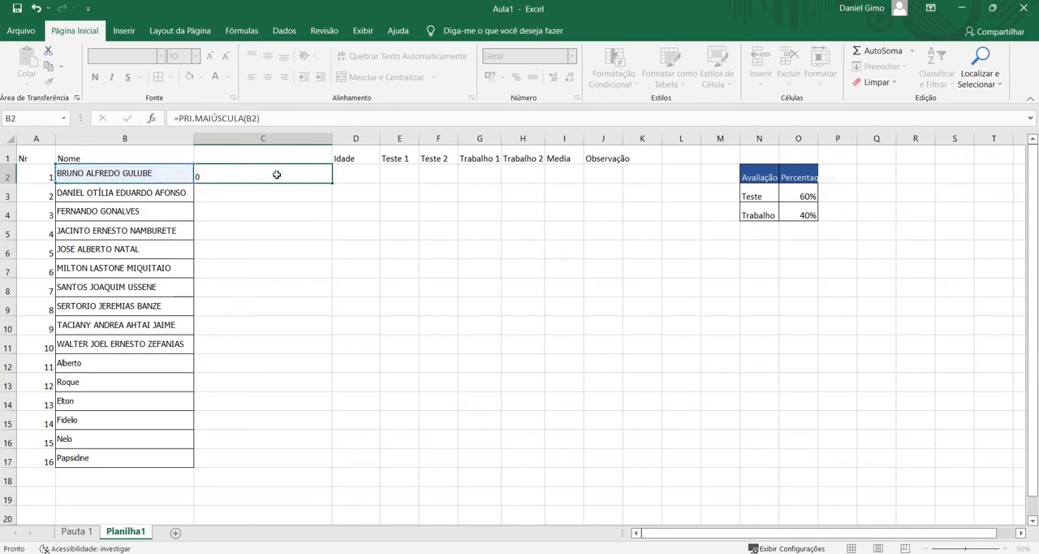
{"action": "left_click", "coordinate": [227, 178]}
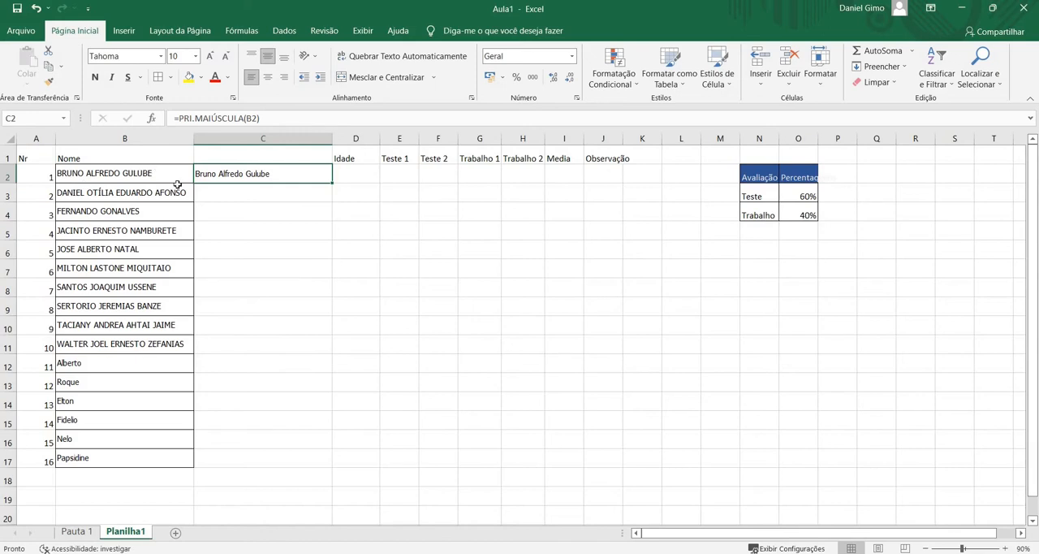
{"action": "left_click", "coordinate": [212, 192]}
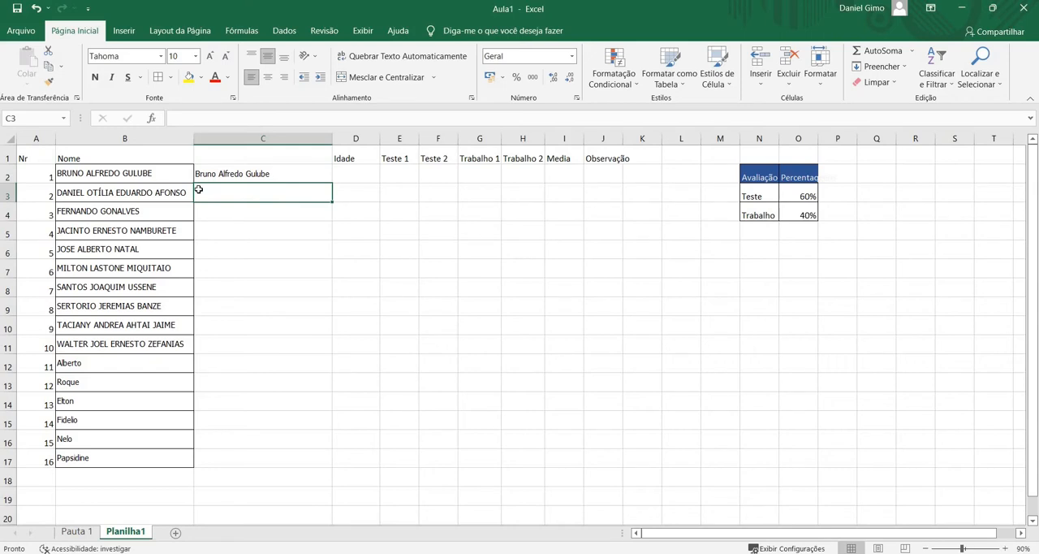
Enter the formula =MAIÚSCULA(B12) in cell C12 to convert the name to uppercase, and clear the cell again
{"action": "left_click", "coordinate": [241, 363]}
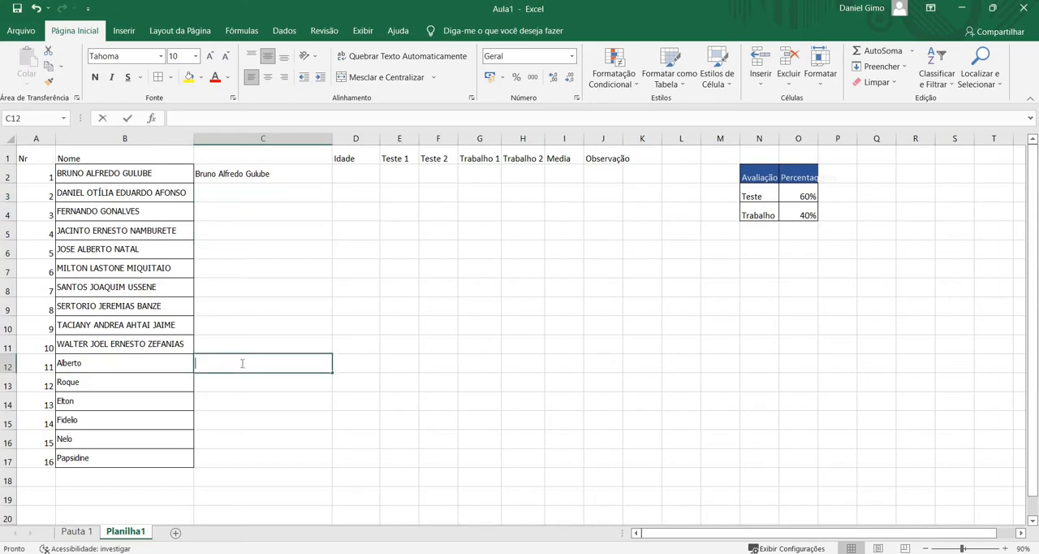
{"action": "type", "text": "=M"}
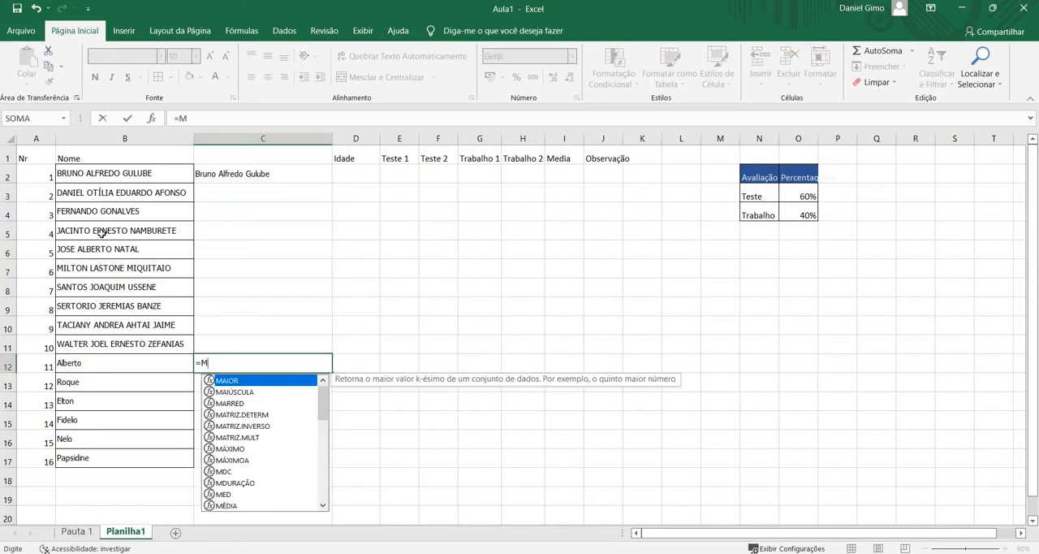
{"action": "key", "text": "Down"}
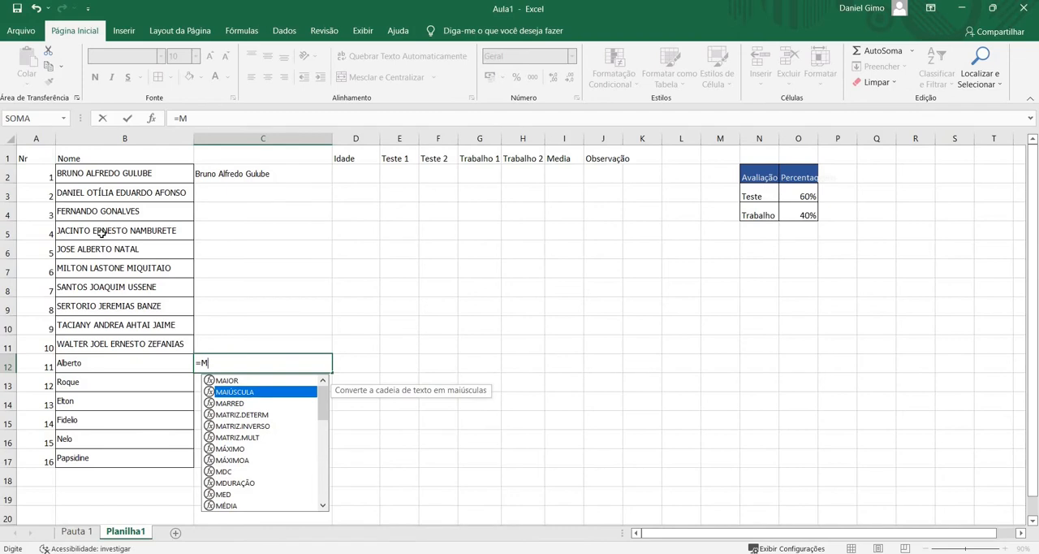
{"action": "key", "text": "Tab"}
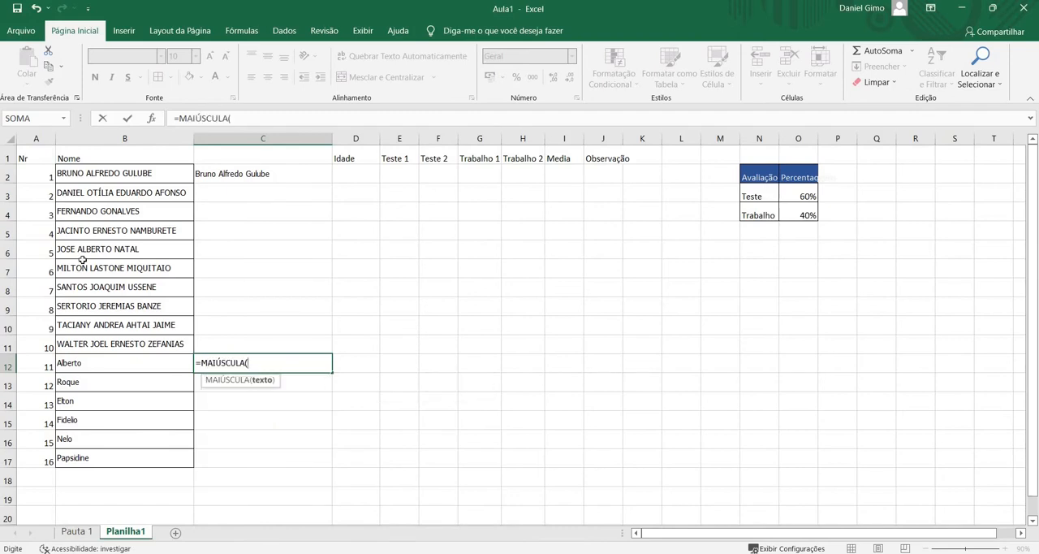
{"action": "left_click", "coordinate": [112, 364]}
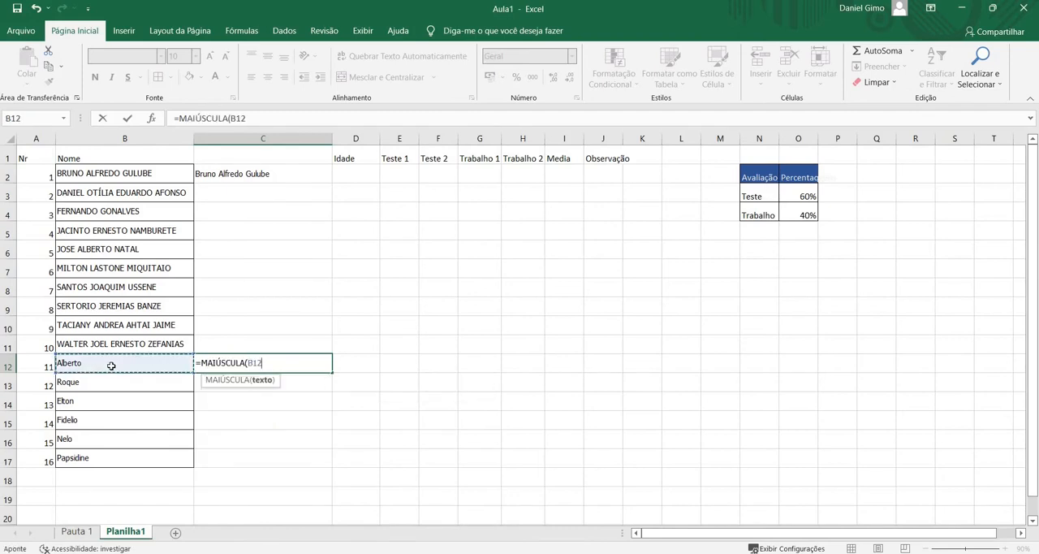
{"action": "type", "text": ")"}
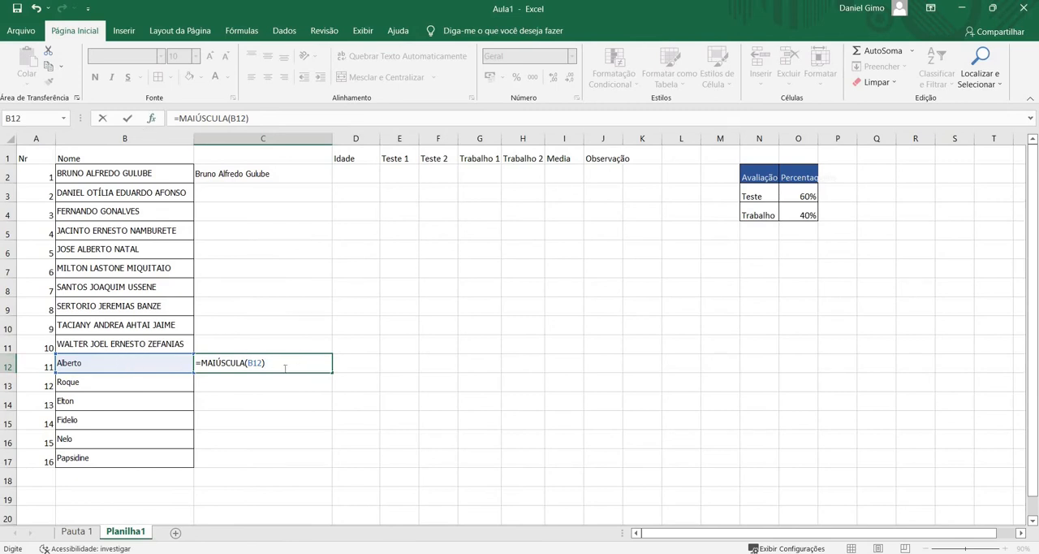
{"action": "key", "text": "Return"}
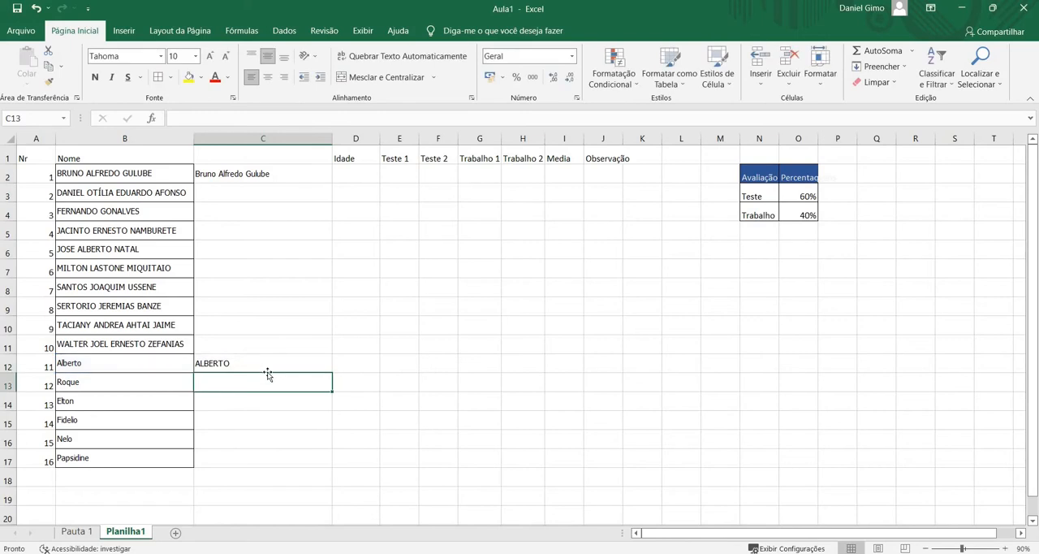
{"action": "left_click", "coordinate": [261, 364]}
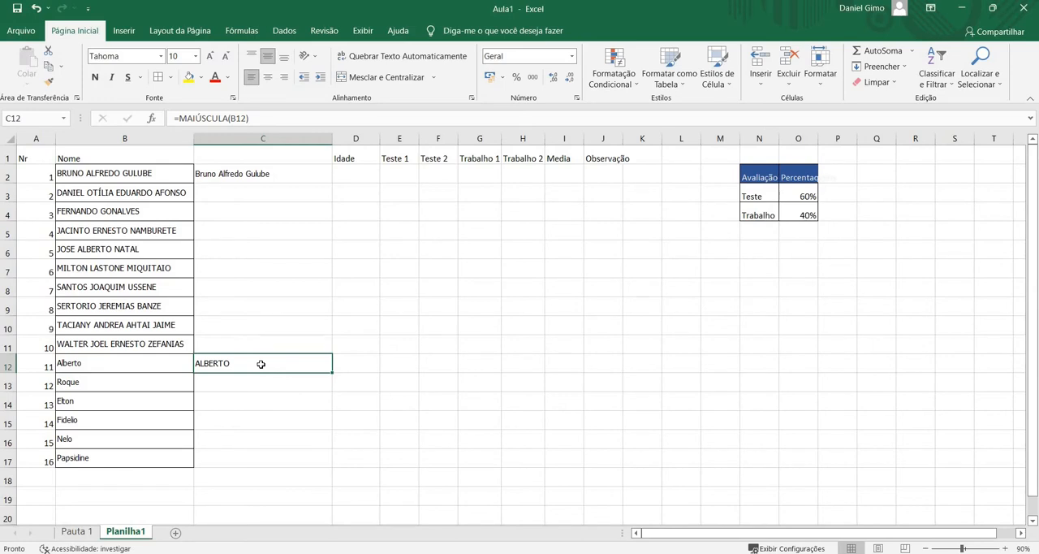
{"action": "key", "text": "Delete"}
{"action": "type", "text": "="}
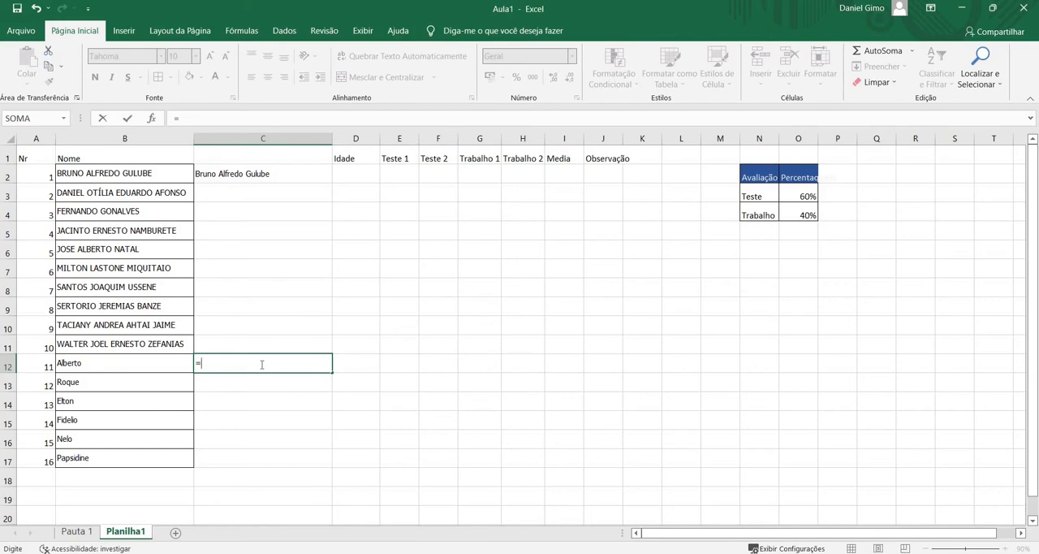
{"action": "type", "text": "Ma"}
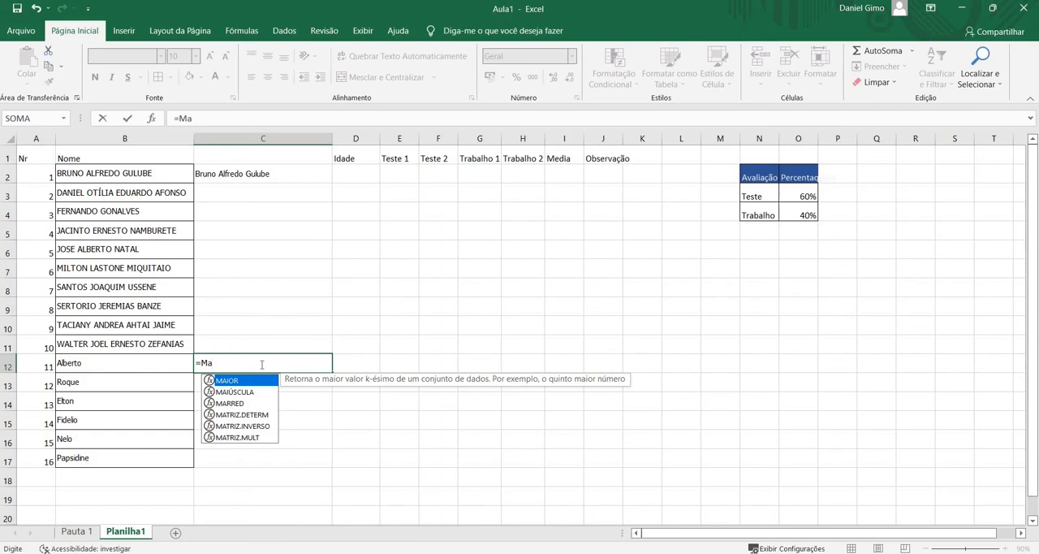
{"action": "key", "text": "Down"}
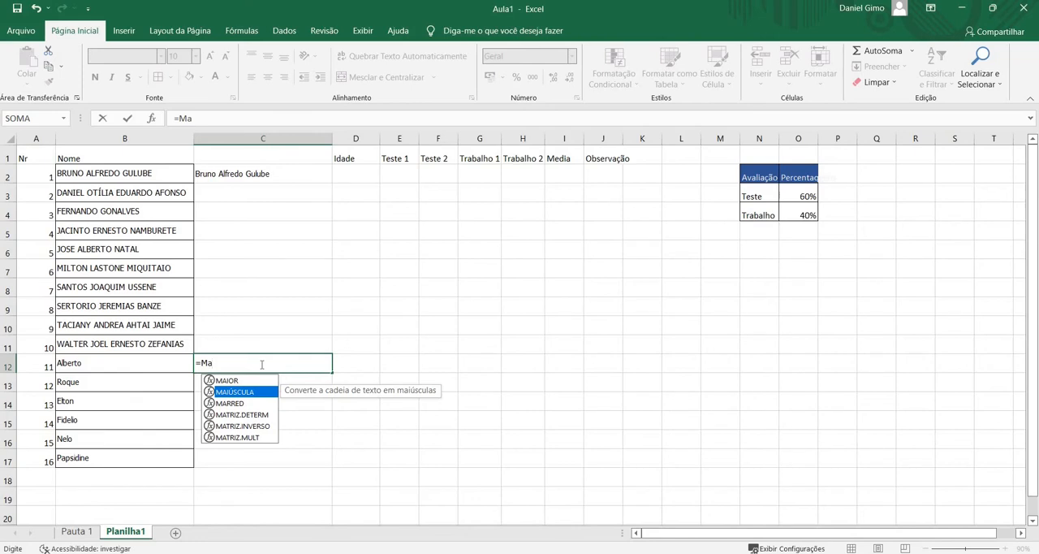
{"action": "key", "text": "Tab"}
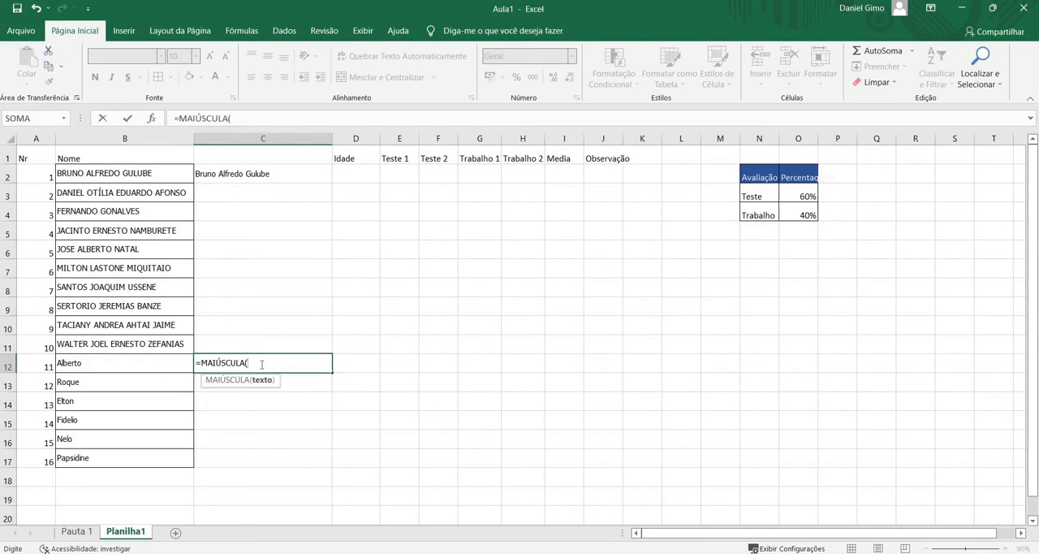
{"action": "key", "text": "BackSpace"}
{"action": "key", "text": "BackSpace"}
{"action": "key", "text": "BackSpace"}
{"action": "key", "text": "BackSpace"}
{"action": "key", "text": "BackSpace"}
{"action": "key", "text": "BackSpace"}
{"action": "key", "text": "BackSpace"}
{"action": "key", "text": "BackSpace"}
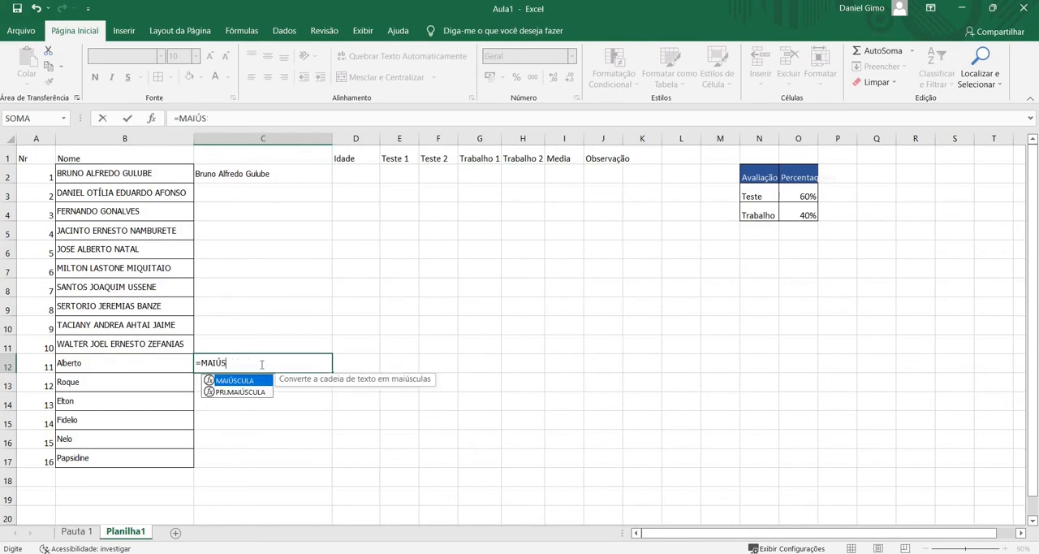
{"action": "key", "text": "BackSpace"}
{"action": "key", "text": "BackSpace"}
{"action": "key", "text": "BackSpace"}
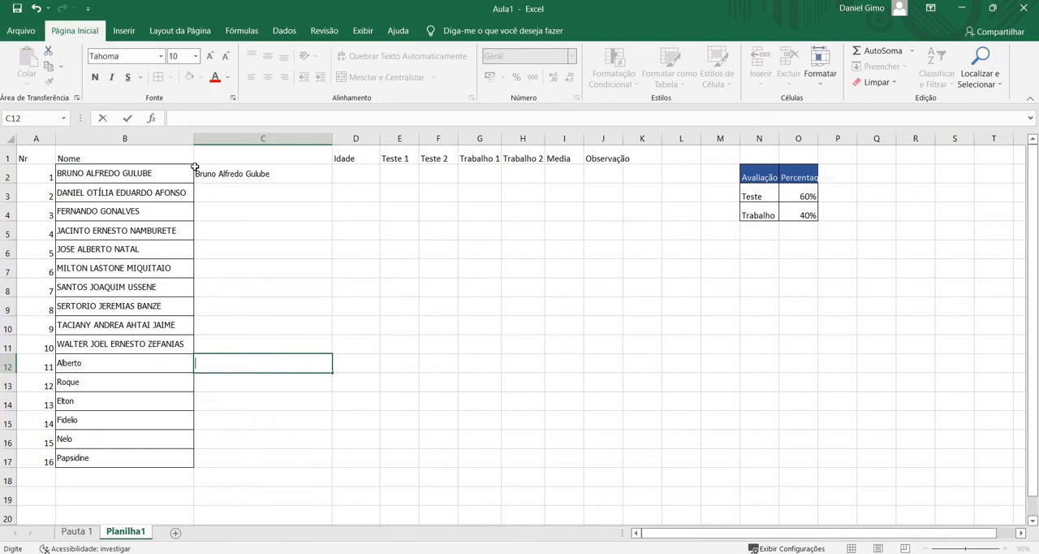
Fill the PRI.MAIÚSCULA formula from cell C2 down to C17 for all students
{"action": "left_click", "coordinate": [251, 174]}
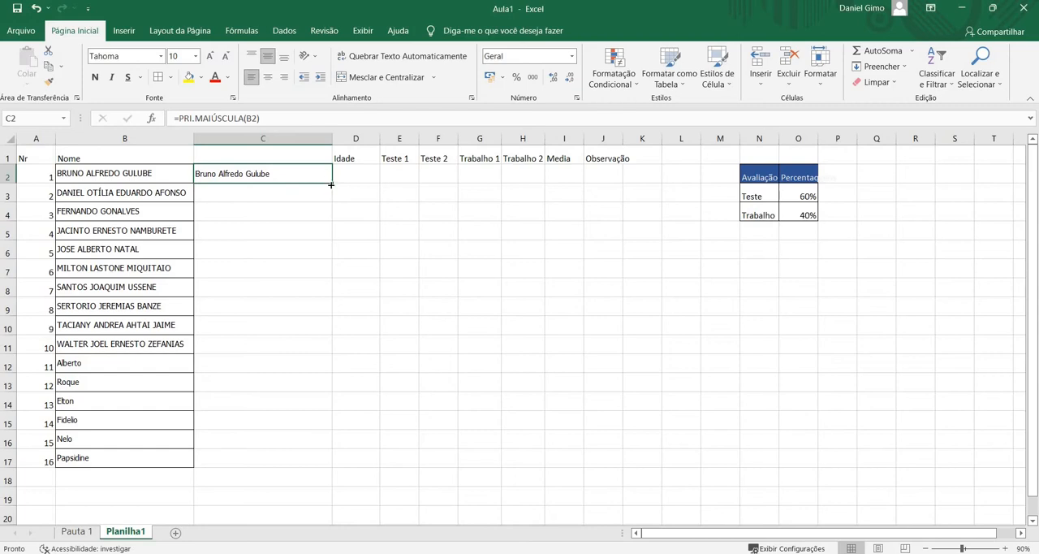
{"action": "left_click_drag", "start_coordinate": [331, 186], "coordinate": [331, 187]}
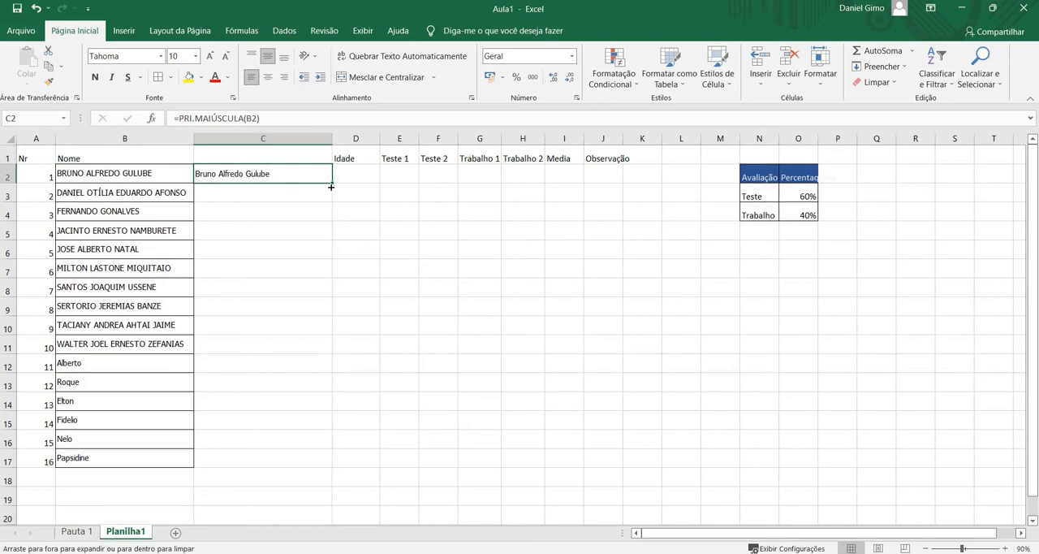
{"action": "left_click_drag", "start_coordinate": [331, 199], "coordinate": [341, 459]}
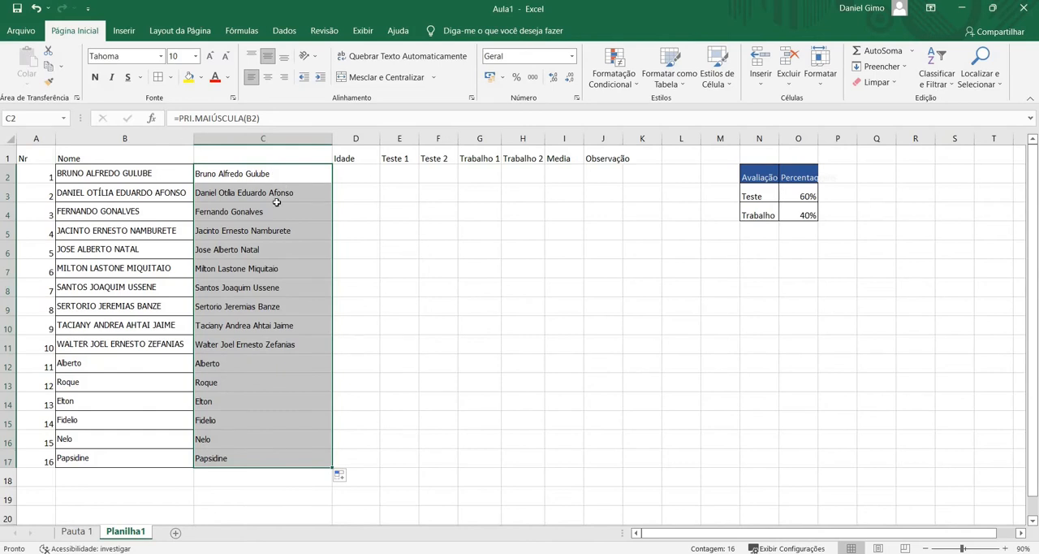
Copy the converted names in C2:C17 and paste them as values only over the original names in B2:B17
{"action": "left_click", "coordinate": [277, 173]}
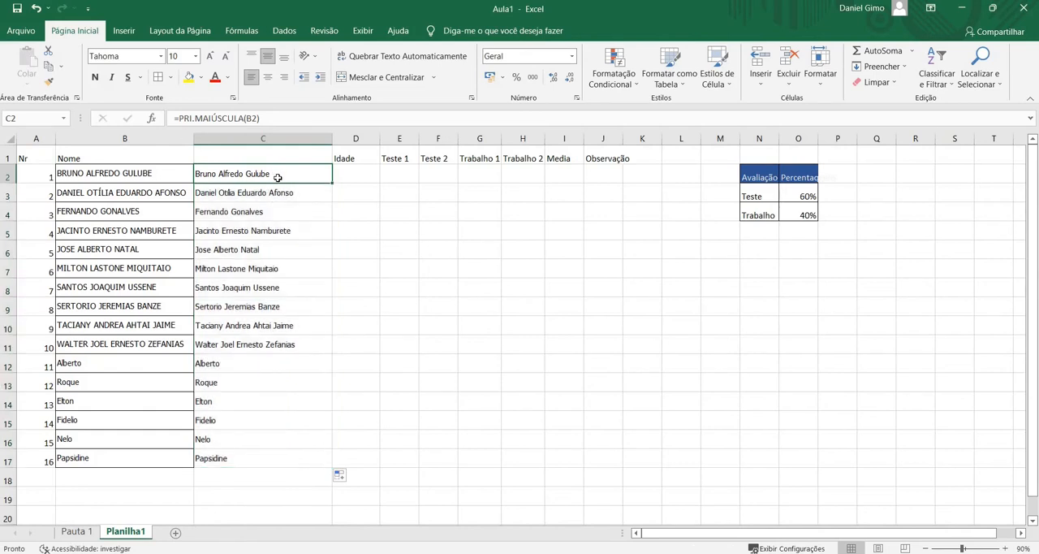
{"action": "left_click_drag", "start_coordinate": [276, 177], "coordinate": [247, 457]}
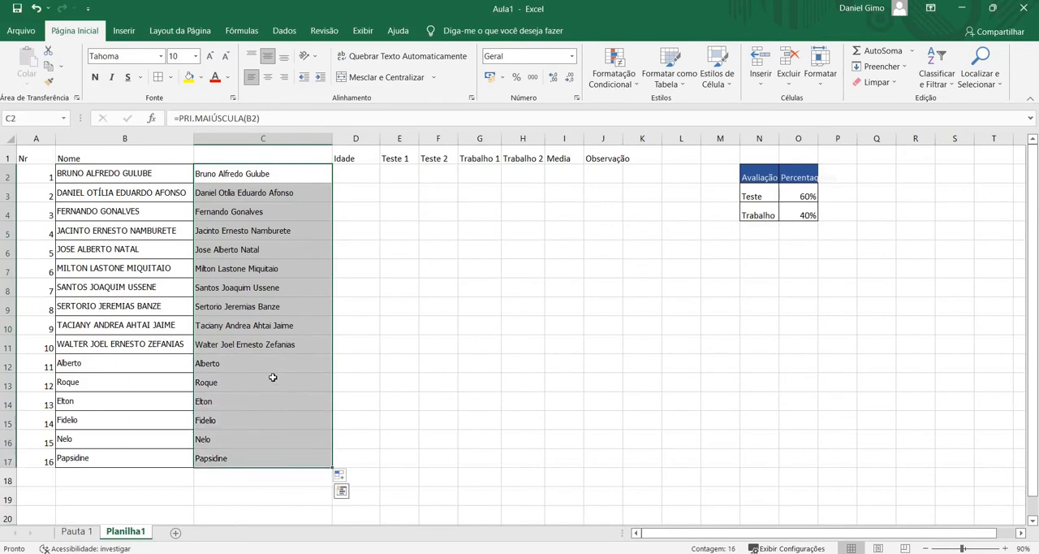
{"action": "key", "text": "ctrl+c"}
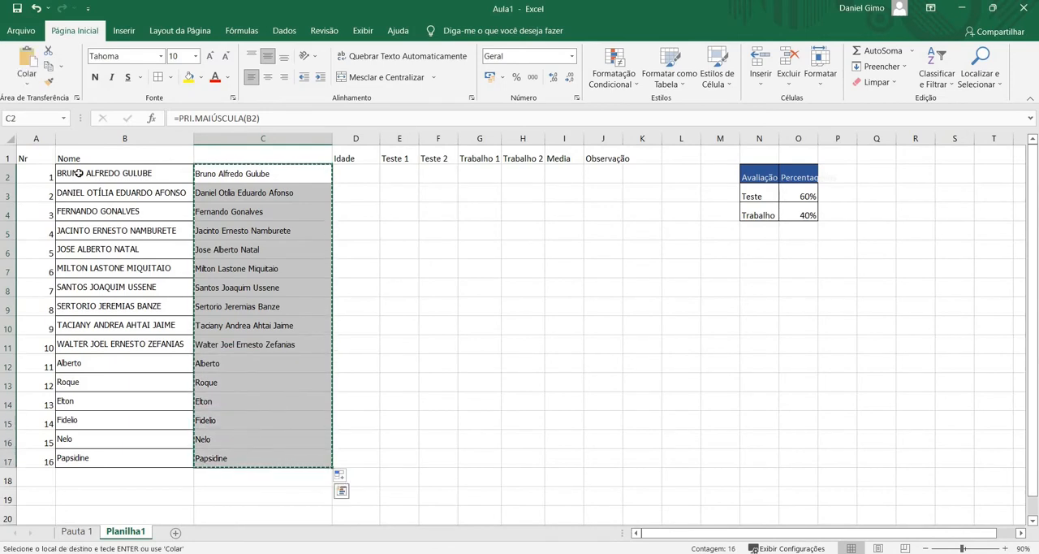
{"action": "left_click", "coordinate": [85, 173]}
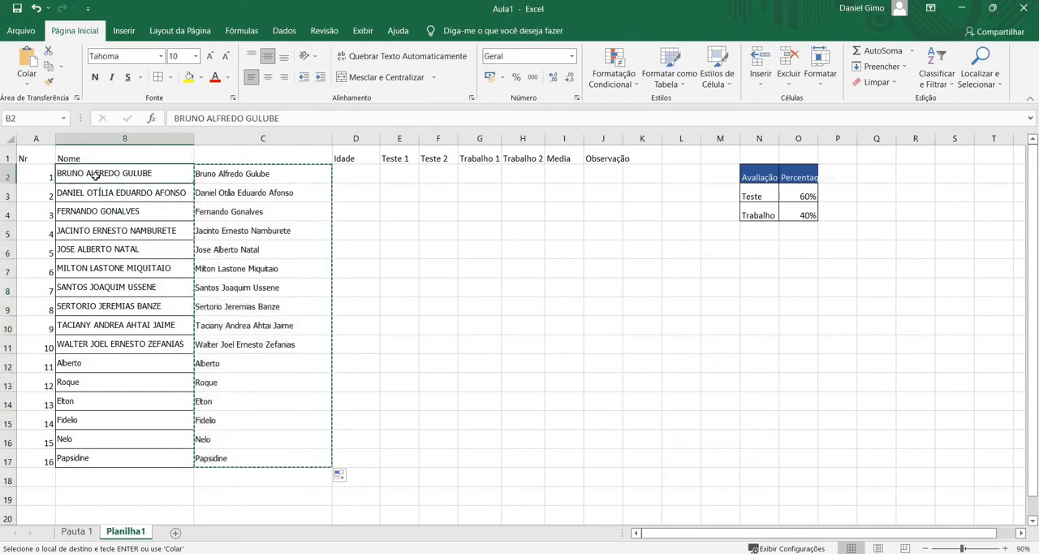
{"action": "left_click_drag", "start_coordinate": [95, 174], "coordinate": [134, 454]}
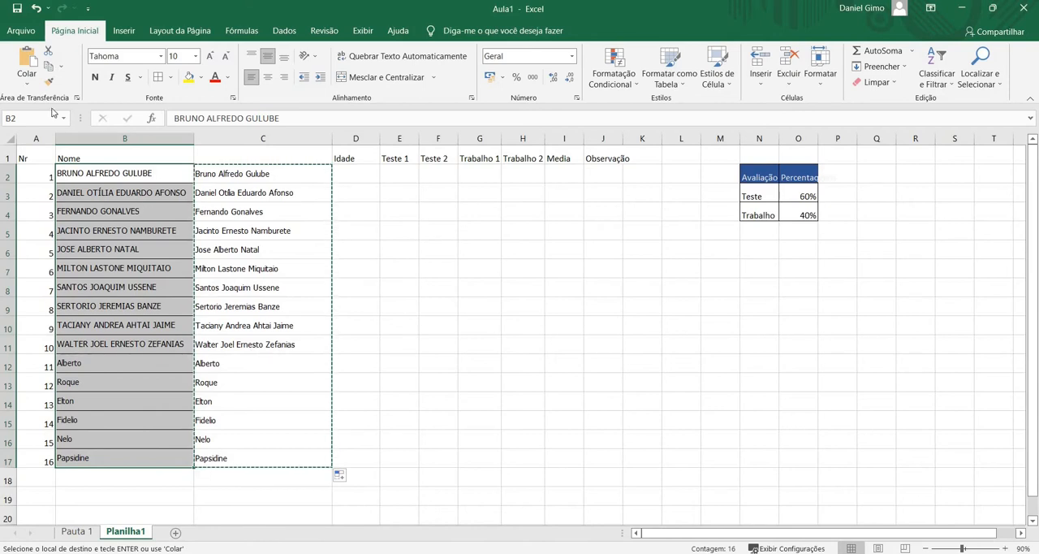
{"action": "left_click", "coordinate": [27, 84]}
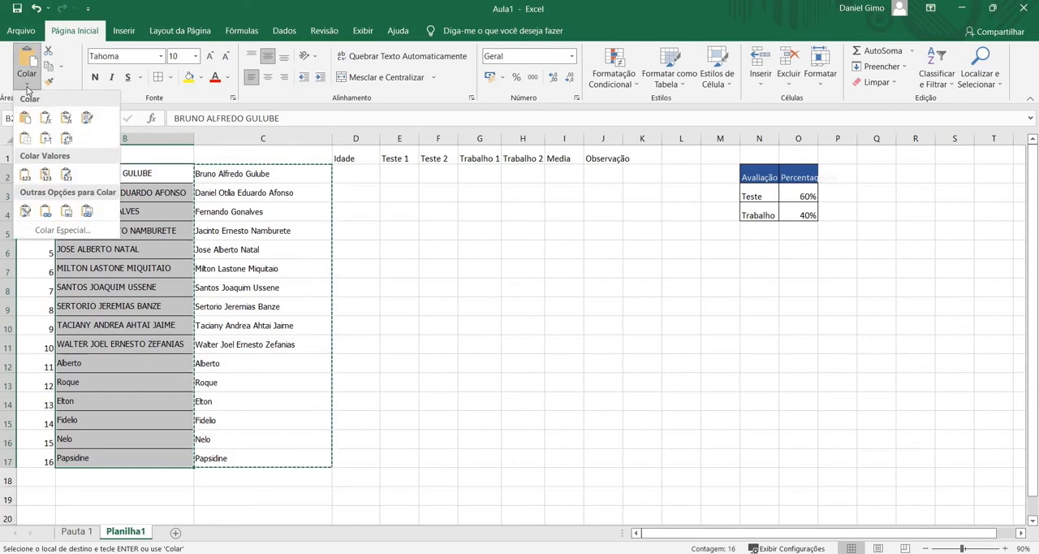
{"action": "left_click", "coordinate": [25, 174]}
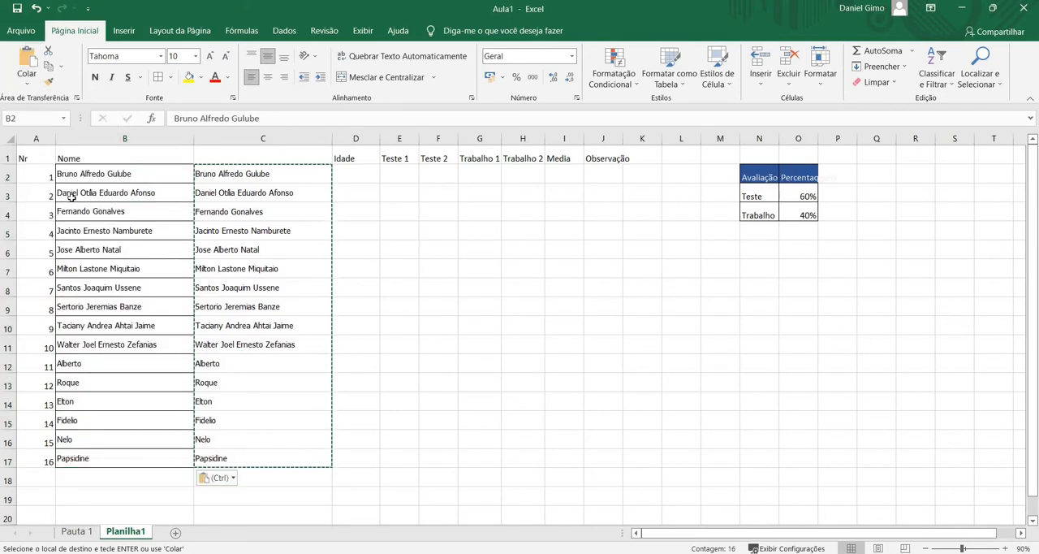
Delete the helper column C that holds the name formulas
{"action": "left_click", "coordinate": [257, 138]}
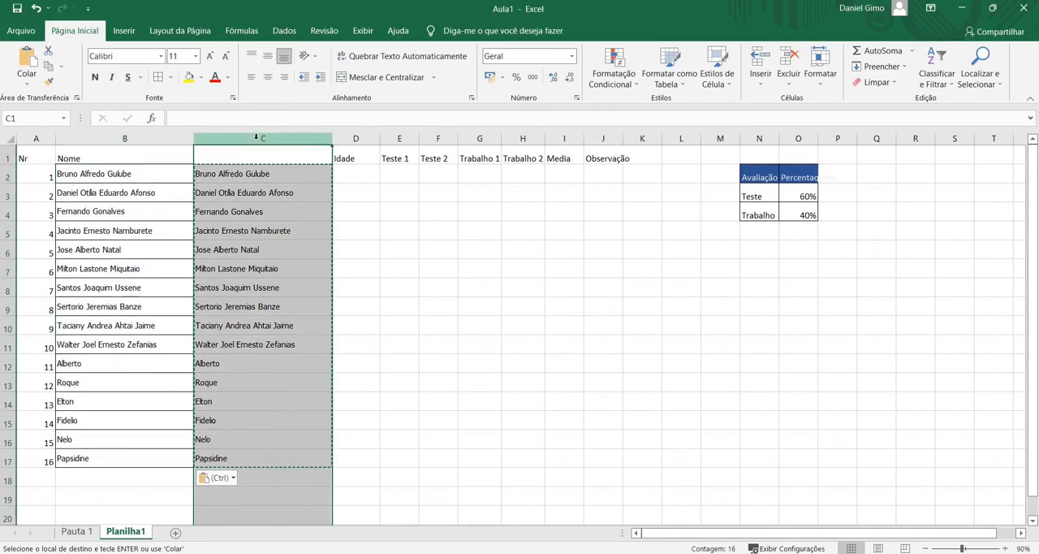
{"action": "left_click", "coordinate": [784, 61]}
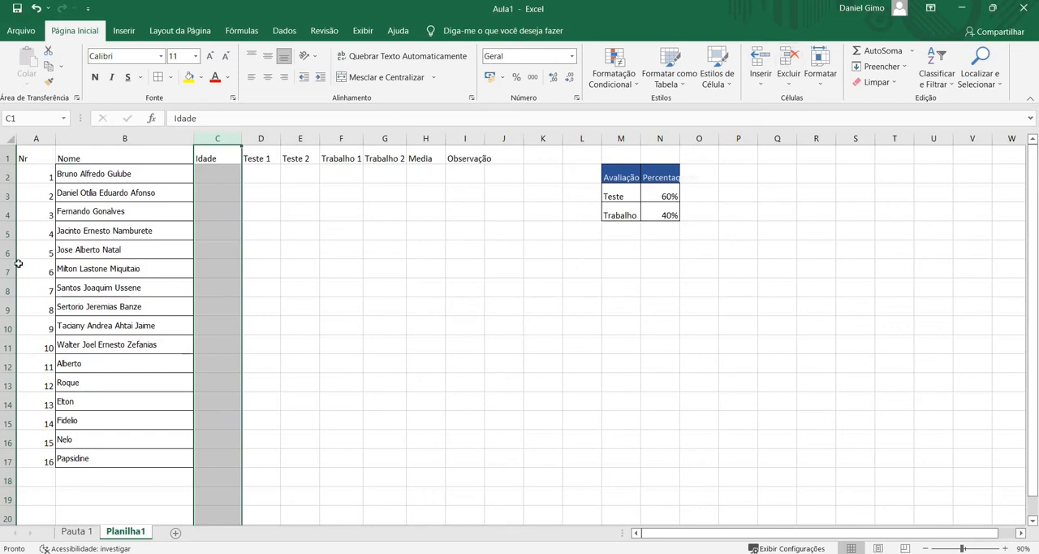
{"action": "left_click", "coordinate": [96, 233]}
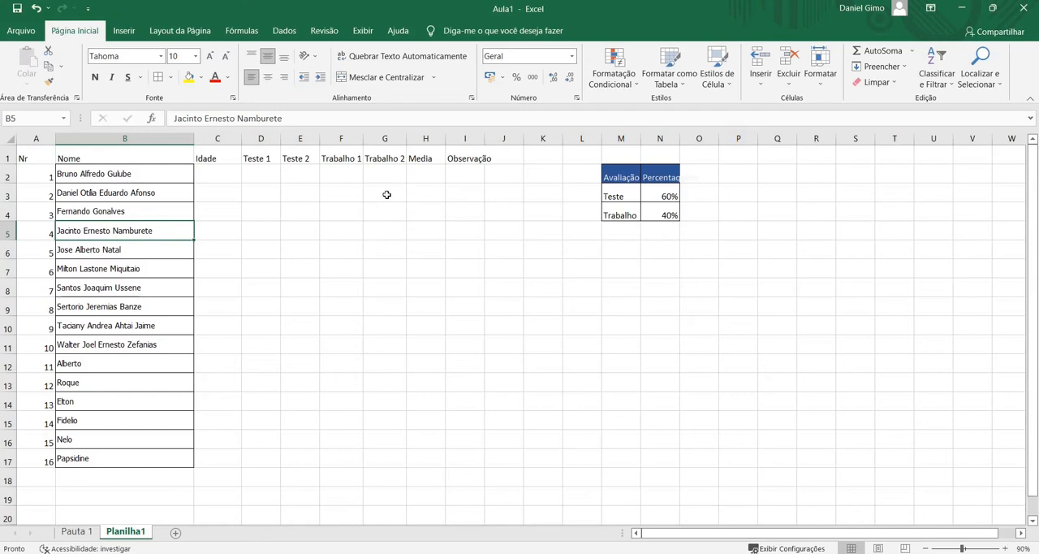
Autofit the width of the Observação column to its heading
{"action": "left_click", "coordinate": [29, 157]}
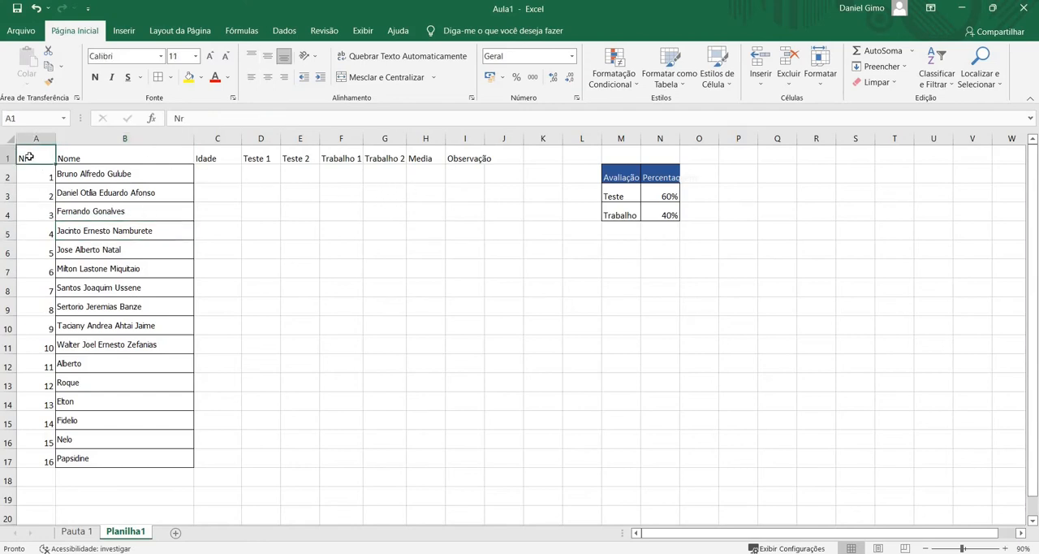
{"action": "left_click", "coordinate": [90, 160]}
{"action": "left_click", "coordinate": [84, 187]}
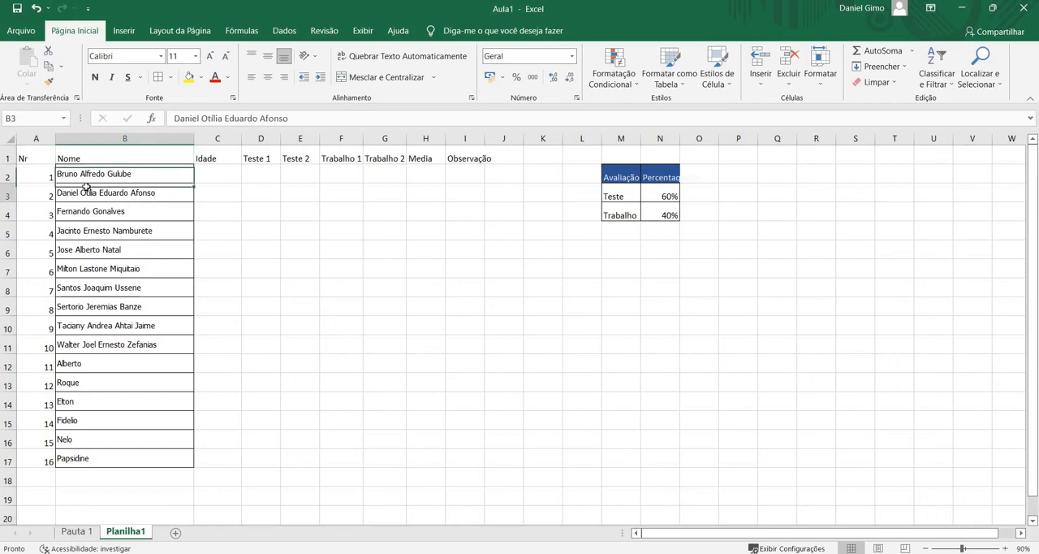
{"action": "left_click", "coordinate": [28, 159]}
{"action": "left_click_drag", "start_coordinate": [396, 266], "coordinate": [461, 463]}
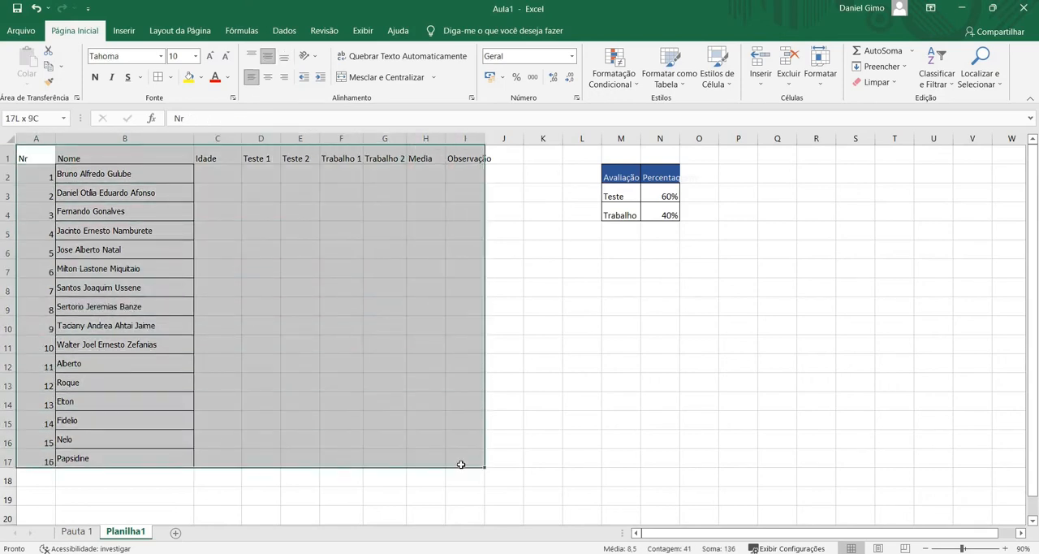
{"action": "left_click", "coordinate": [473, 339]}
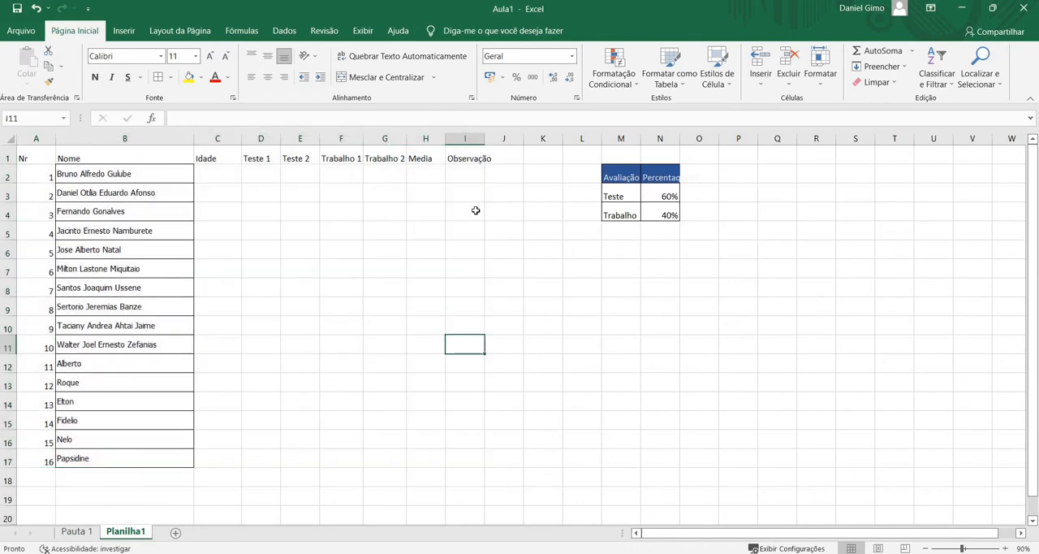
{"action": "double_click", "coordinate": [482, 141]}
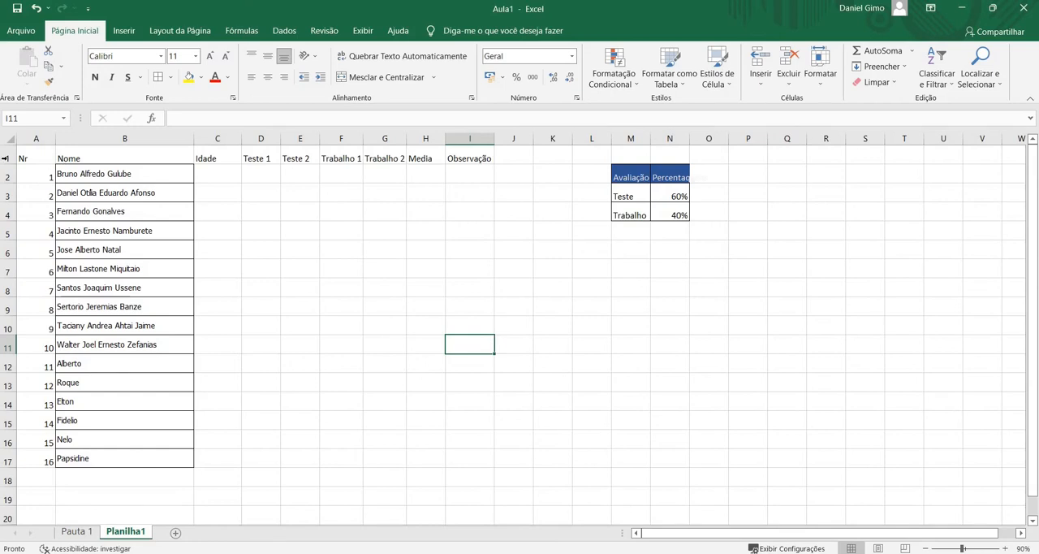
Apply all borders to the student table from Nr to Observação, range A1:I17
{"action": "left_click_drag", "start_coordinate": [31, 158], "coordinate": [494, 462]}
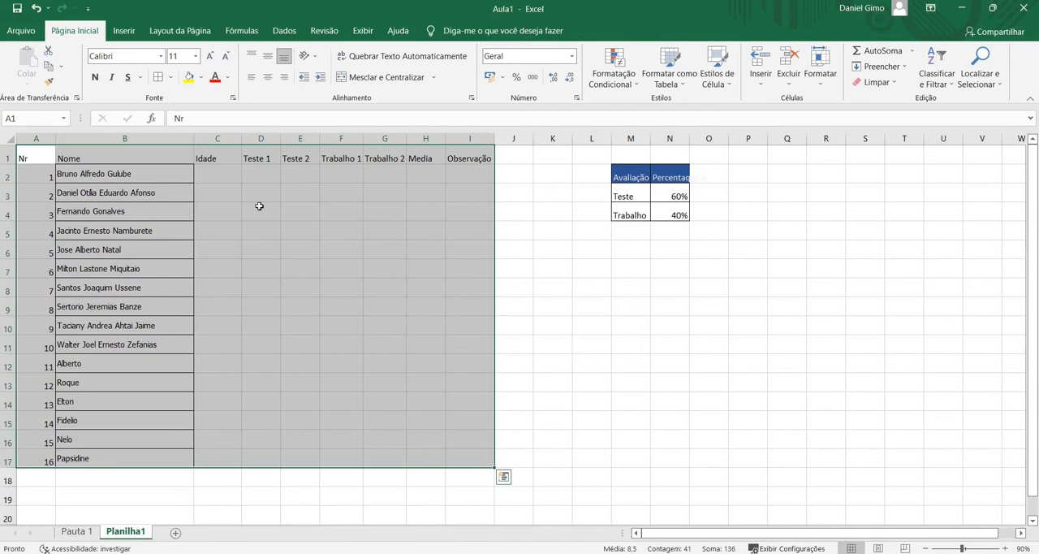
{"action": "left_click", "coordinate": [172, 78]}
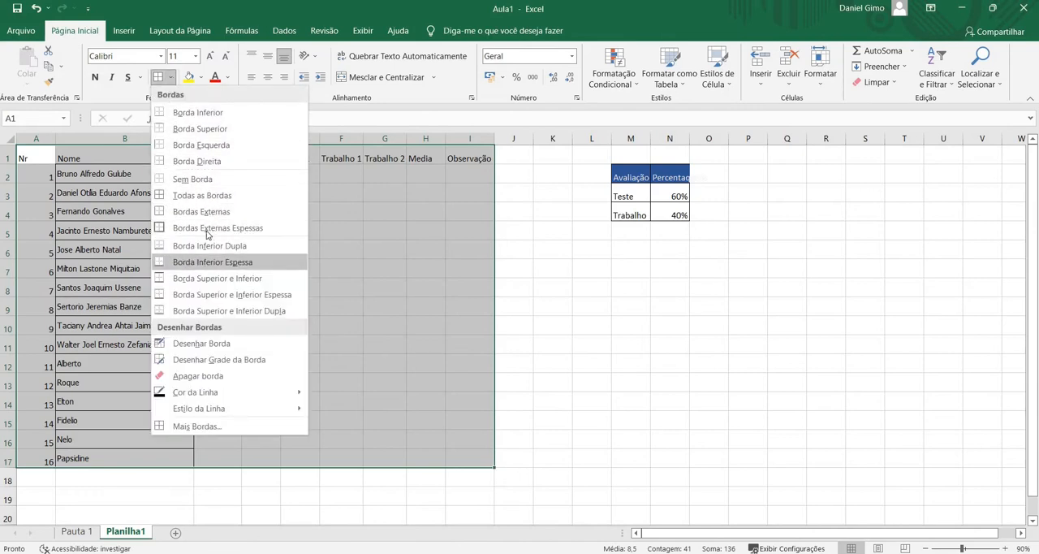
{"action": "left_click", "coordinate": [193, 198]}
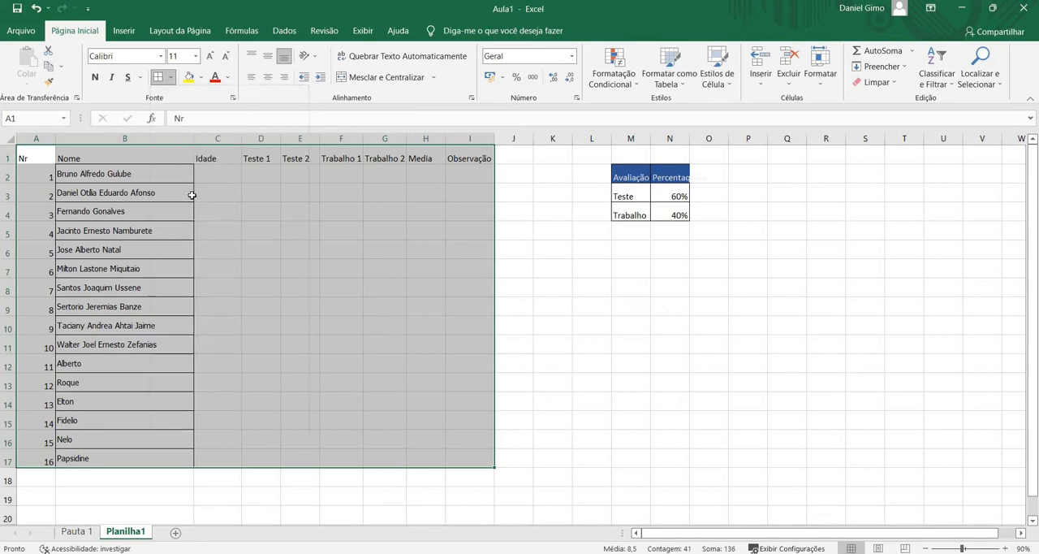
{"action": "left_click", "coordinate": [271, 265]}
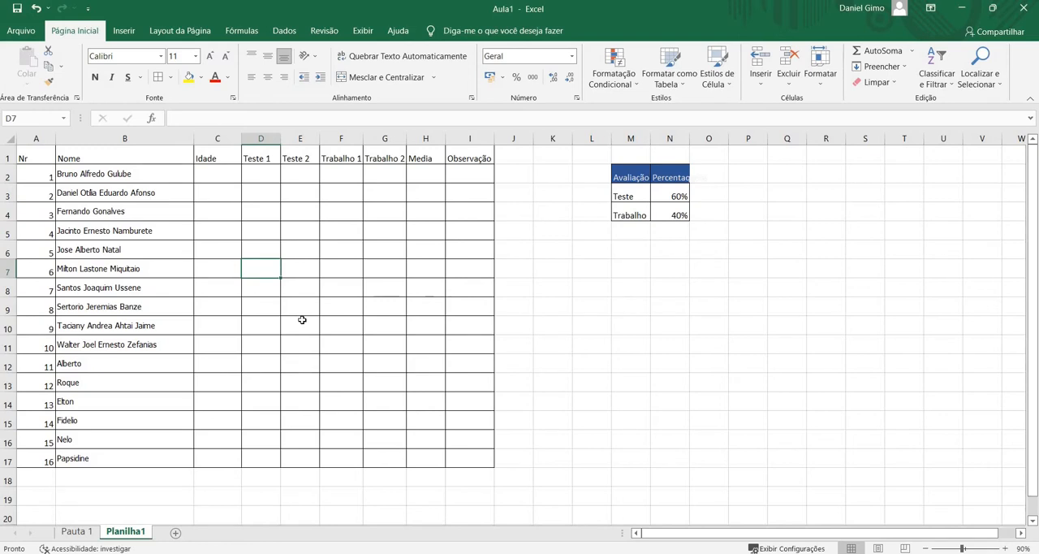
Examine whether the heading row of the student table stays in view when moving to rows far below it
{"action": "scroll", "coordinate": [204, 266], "scroll_direction": "down", "scroll_amount": 7}
{"action": "scroll", "coordinate": [202, 268], "scroll_direction": "up", "scroll_amount": 7}
{"action": "scroll", "coordinate": [202, 270], "scroll_direction": "down", "scroll_amount": 5}
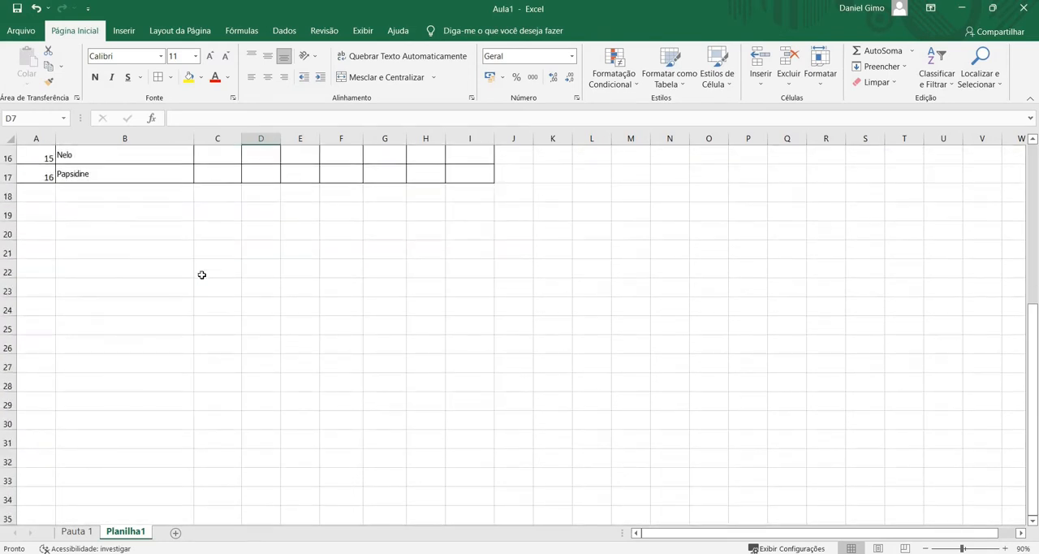
{"action": "scroll", "coordinate": [203, 275], "scroll_direction": "down", "scroll_amount": 15}
{"action": "scroll", "coordinate": [200, 276], "scroll_direction": "up", "scroll_amount": 20}
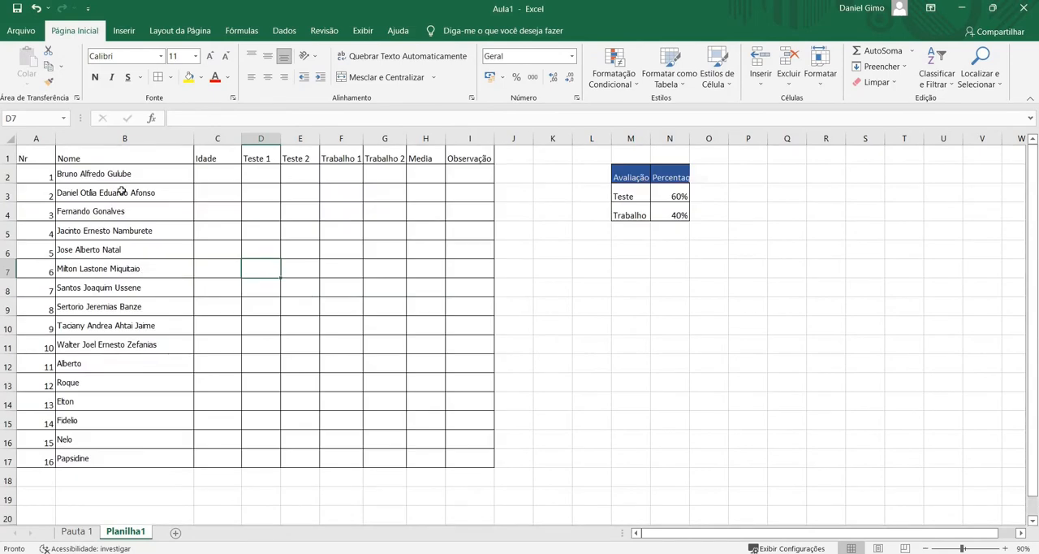
{"action": "scroll", "coordinate": [204, 263], "scroll_direction": "down", "scroll_amount": 20}
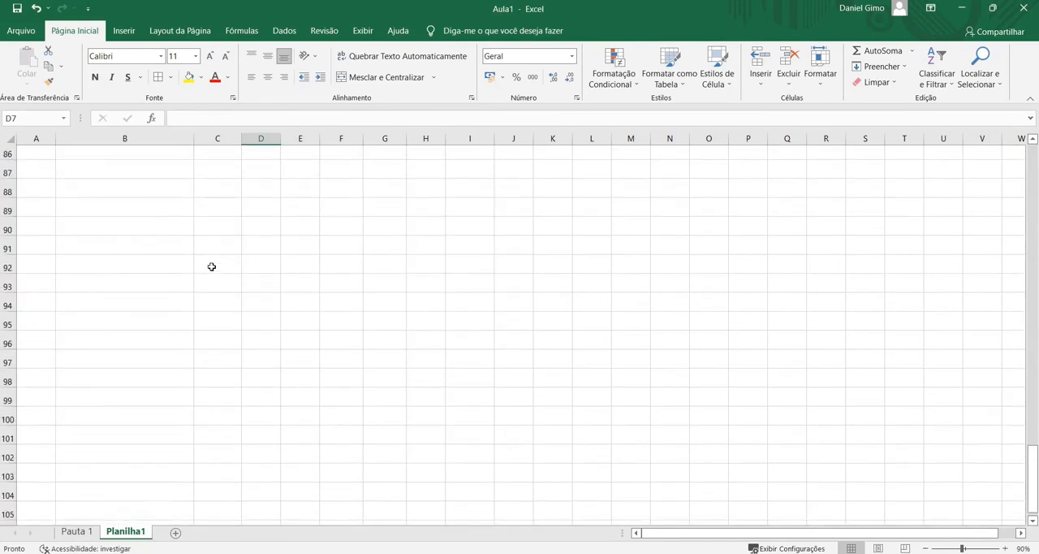
{"action": "scroll", "coordinate": [211, 268], "scroll_direction": "up", "scroll_amount": 20}
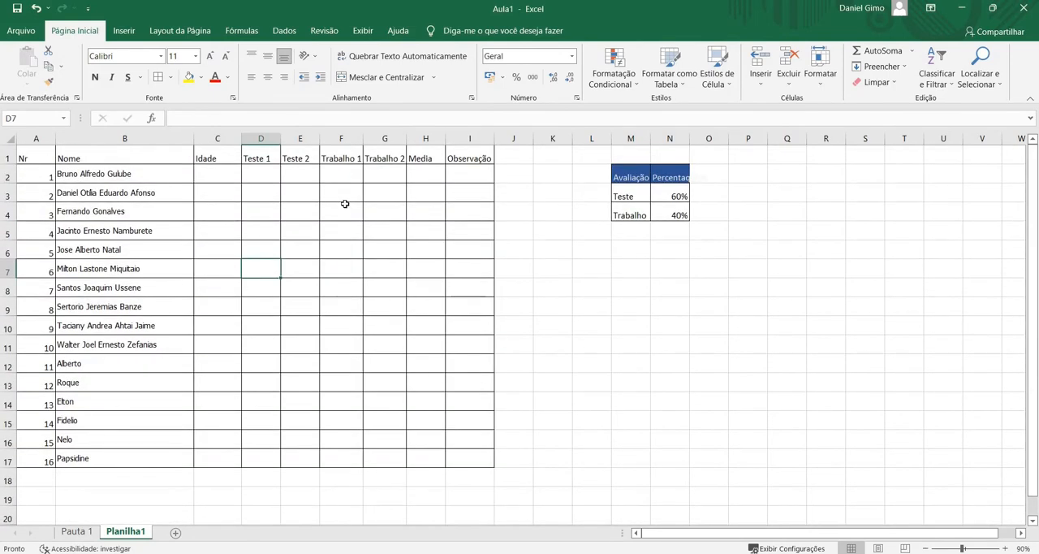
{"action": "left_click", "coordinate": [26, 159]}
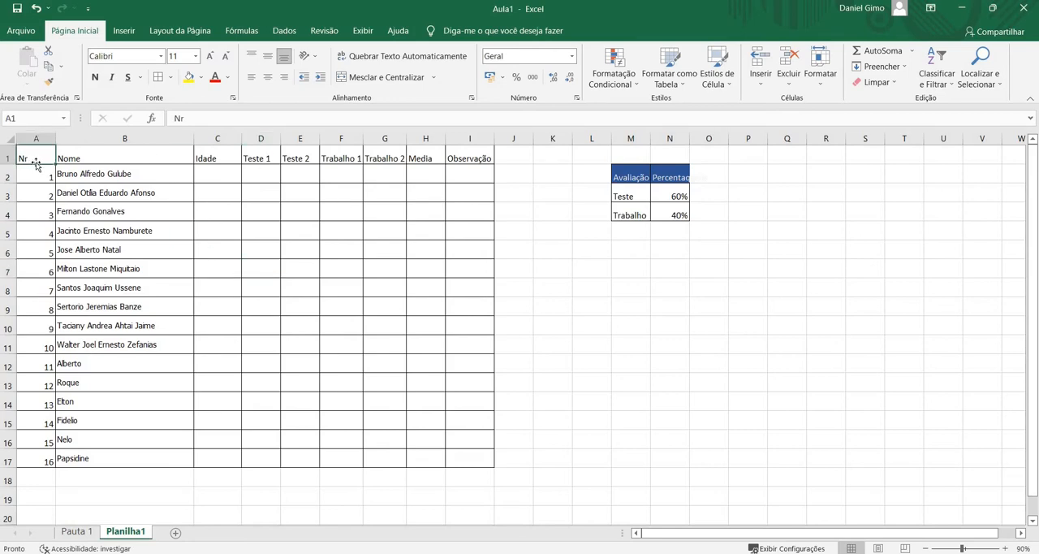
{"action": "left_click", "coordinate": [48, 476]}
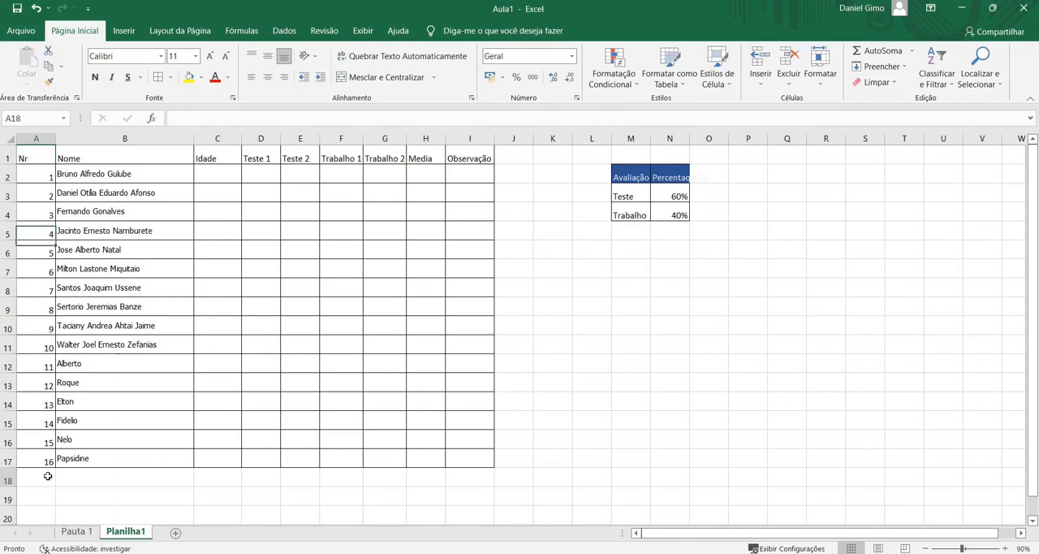
{"action": "scroll", "coordinate": [48, 476], "scroll_direction": "down", "scroll_amount": 10}
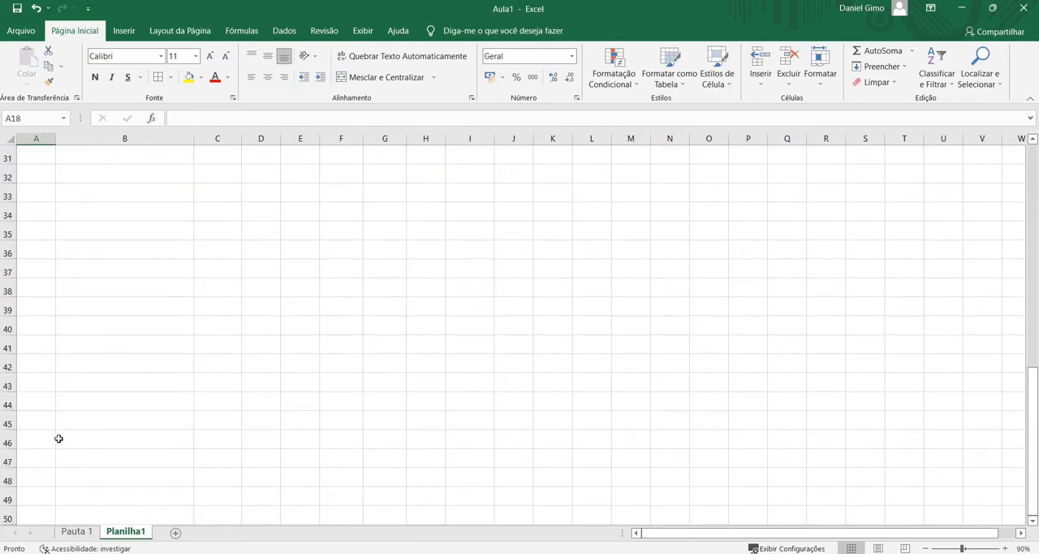
Enter 23 in A23 and fgdfg in B23 as a trial row below the student table and compare it with the headings
{"action": "scroll", "coordinate": [30, 181], "scroll_direction": "up", "scroll_amount": 5}
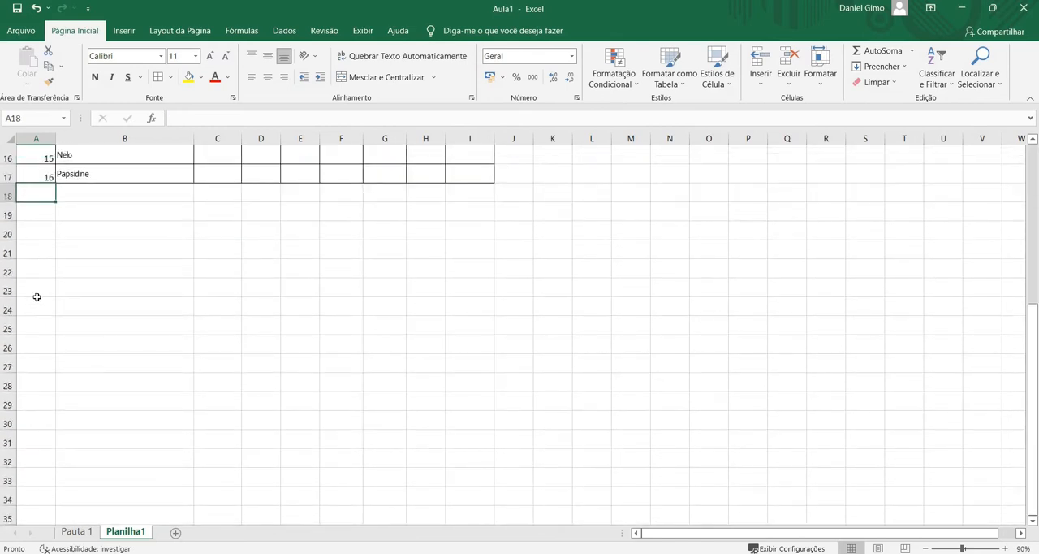
{"action": "left_click", "coordinate": [26, 230]}
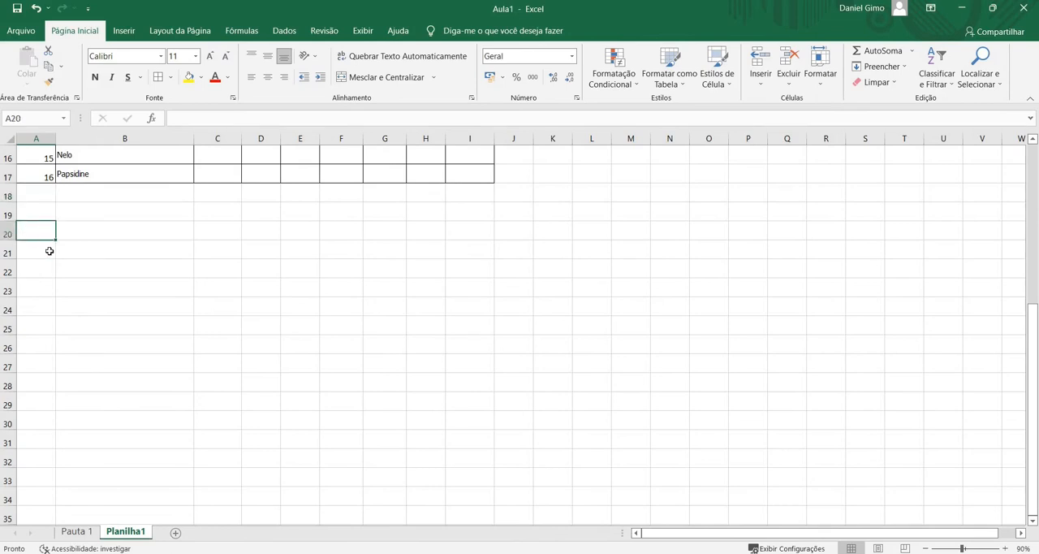
{"action": "scroll", "coordinate": [50, 251], "scroll_direction": "up", "scroll_amount": 5}
{"action": "scroll", "coordinate": [37, 270], "scroll_direction": "down", "scroll_amount": 15}
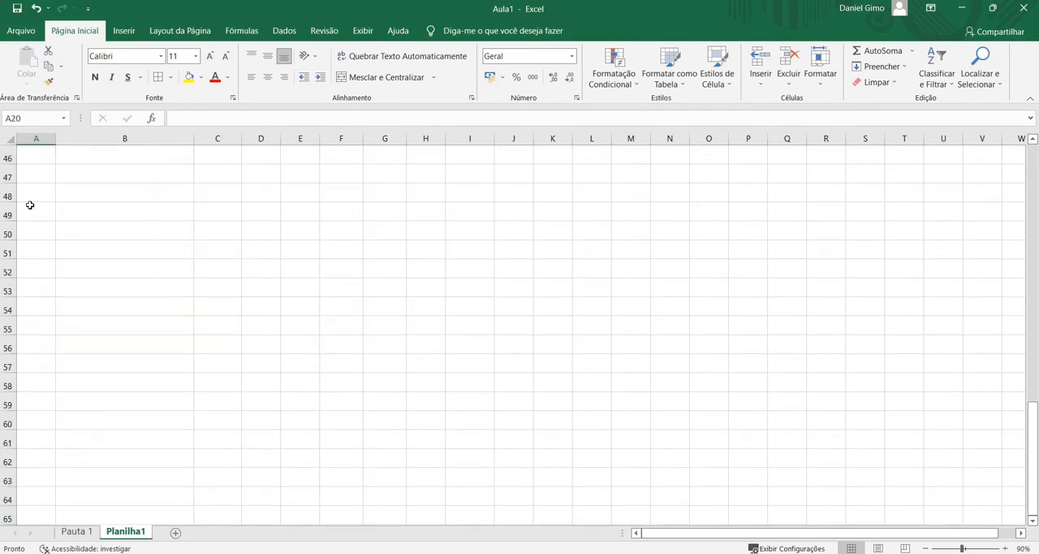
{"action": "scroll", "coordinate": [30, 205], "scroll_direction": "up", "scroll_amount": 10}
{"action": "left_click", "coordinate": [48, 293]}
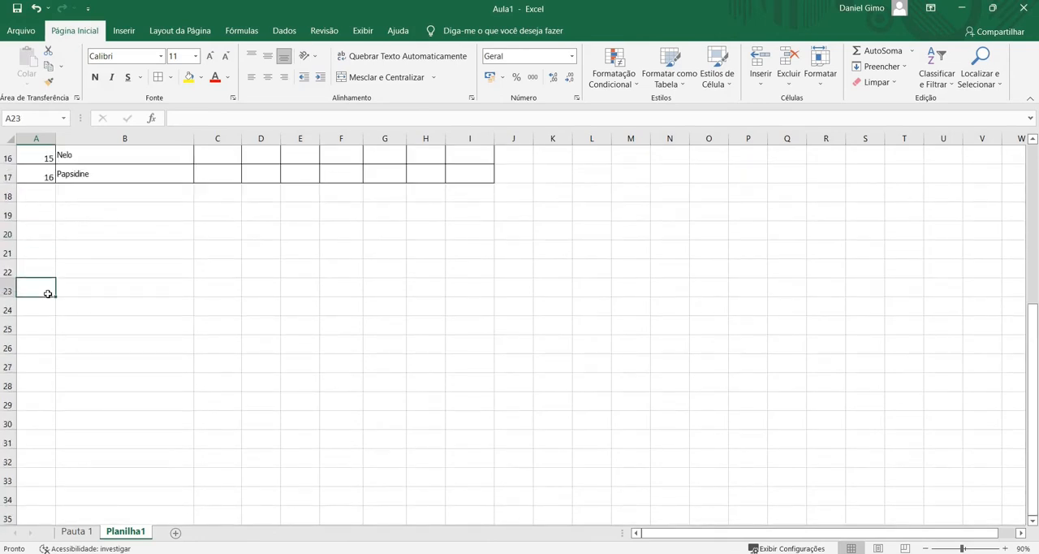
{"action": "type", "text": "23"}
{"action": "left_click", "coordinate": [84, 294]}
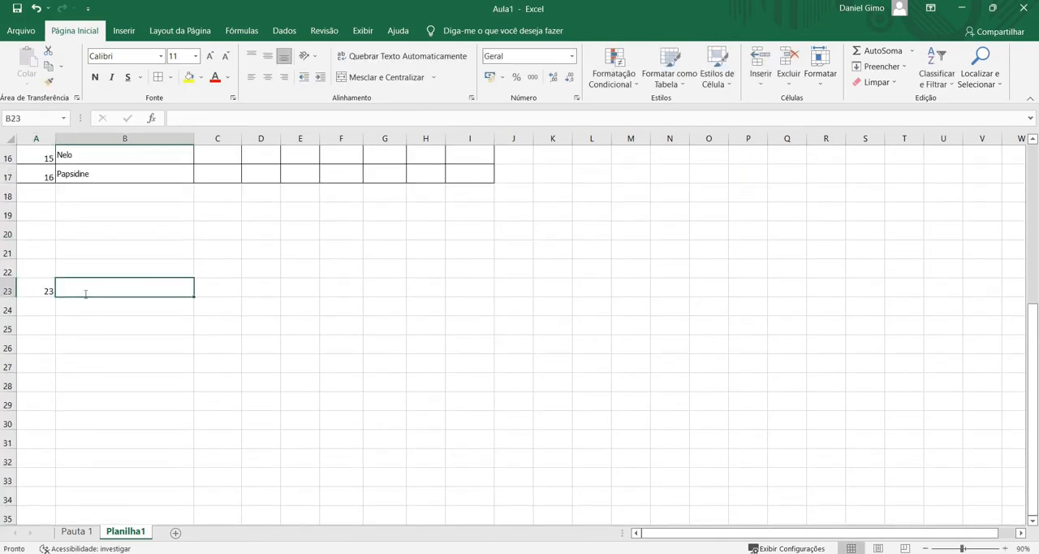
{"action": "type", "text": "fgdfg"}
{"action": "scroll", "coordinate": [86, 292], "scroll_direction": "up", "scroll_amount": 5}
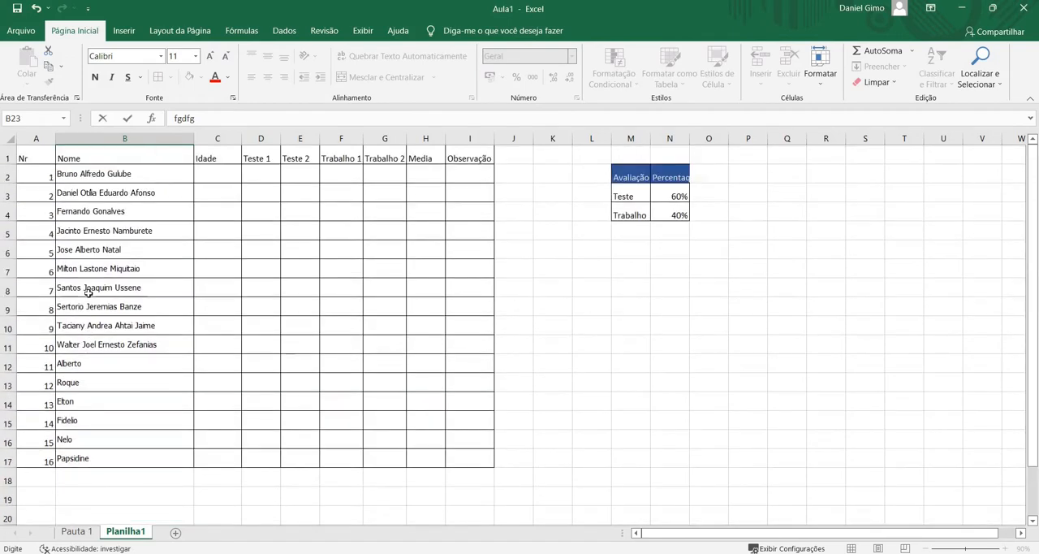
{"action": "scroll", "coordinate": [156, 239], "scroll_direction": "down", "scroll_amount": 5}
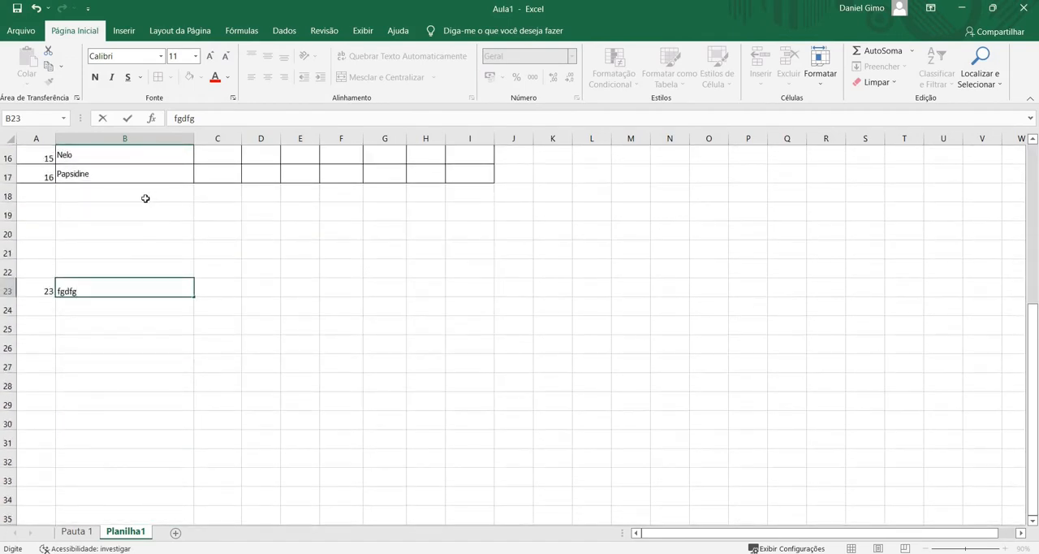
{"action": "scroll", "coordinate": [98, 166], "scroll_direction": "up", "scroll_amount": 5}
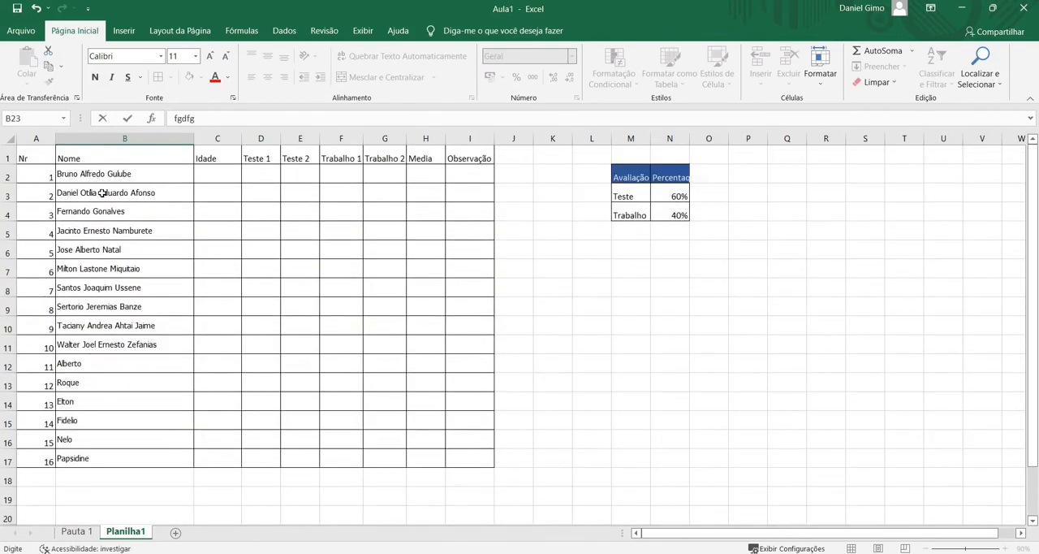
{"action": "scroll", "coordinate": [100, 192], "scroll_direction": "down", "scroll_amount": 10}
{"action": "scroll", "coordinate": [101, 193], "scroll_direction": "up", "scroll_amount": 10}
Freeze the top row of the sheet holding the headings from Nr to Observação
{"action": "left_click", "coordinate": [7, 157]}
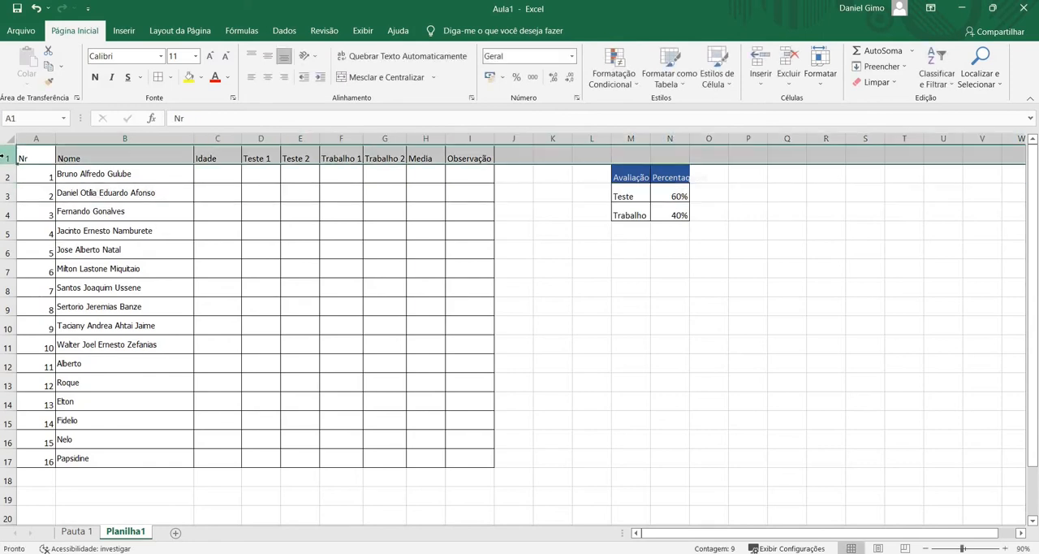
{"action": "left_click", "coordinate": [361, 31]}
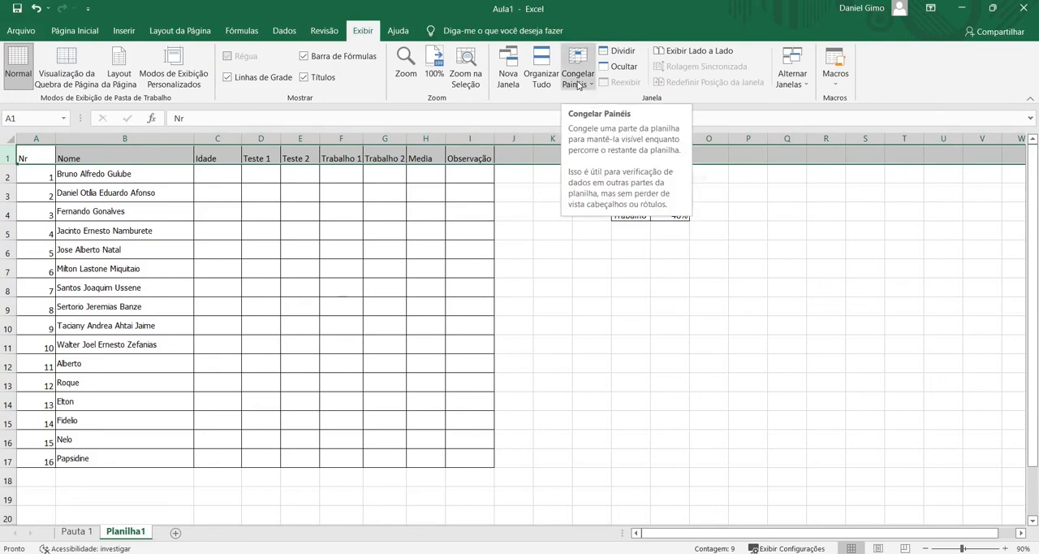
{"action": "left_click", "coordinate": [5, 158]}
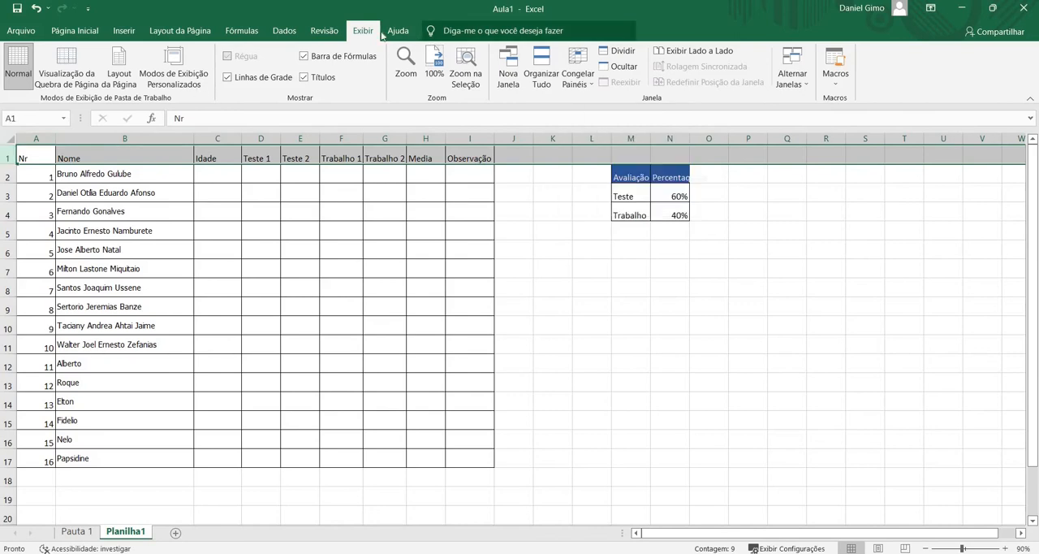
{"action": "left_click", "coordinate": [587, 88]}
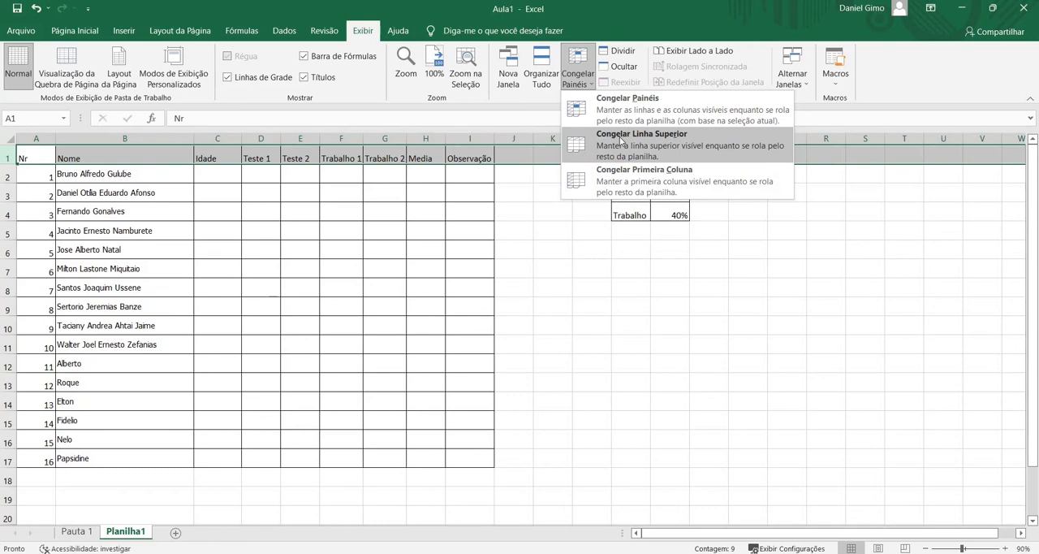
{"action": "double_click", "coordinate": [620, 137]}
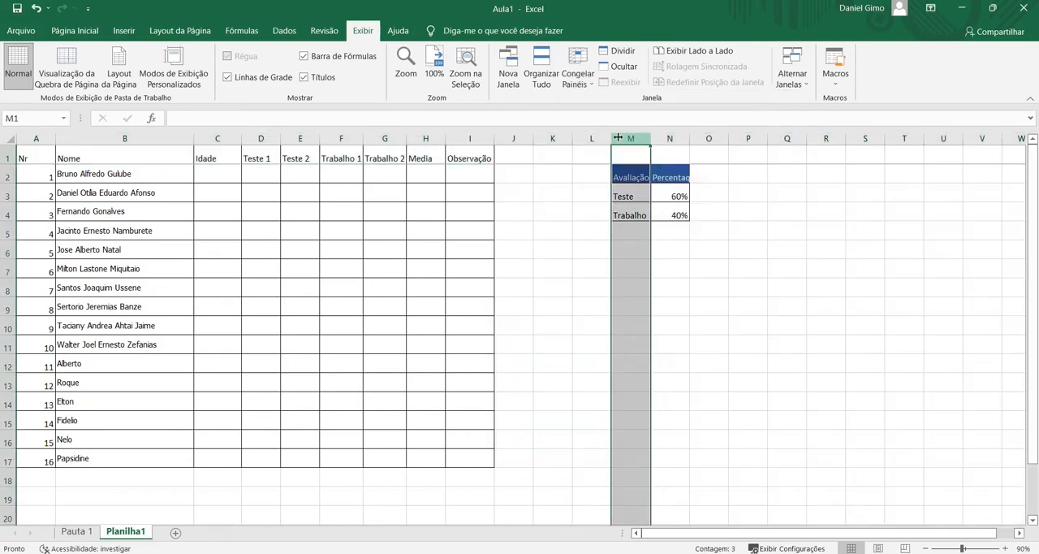
Examine whether the frozen heading row stays in view when moving down past the student table and back
{"action": "scroll", "coordinate": [401, 185], "scroll_direction": "down", "scroll_amount": 7}
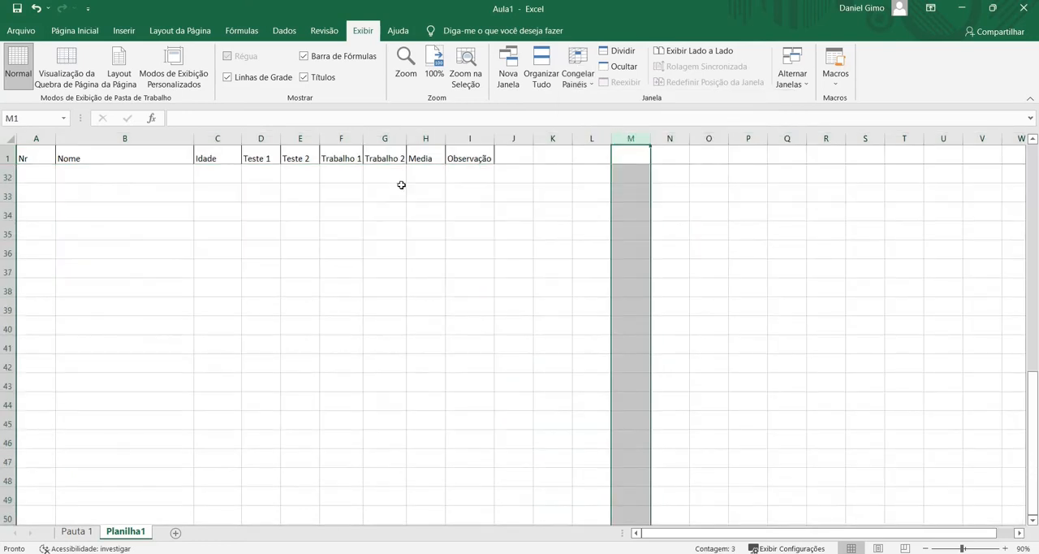
{"action": "scroll", "coordinate": [401, 185], "scroll_direction": "up", "scroll_amount": 7}
{"action": "scroll", "coordinate": [401, 185], "scroll_direction": "down", "scroll_amount": 5}
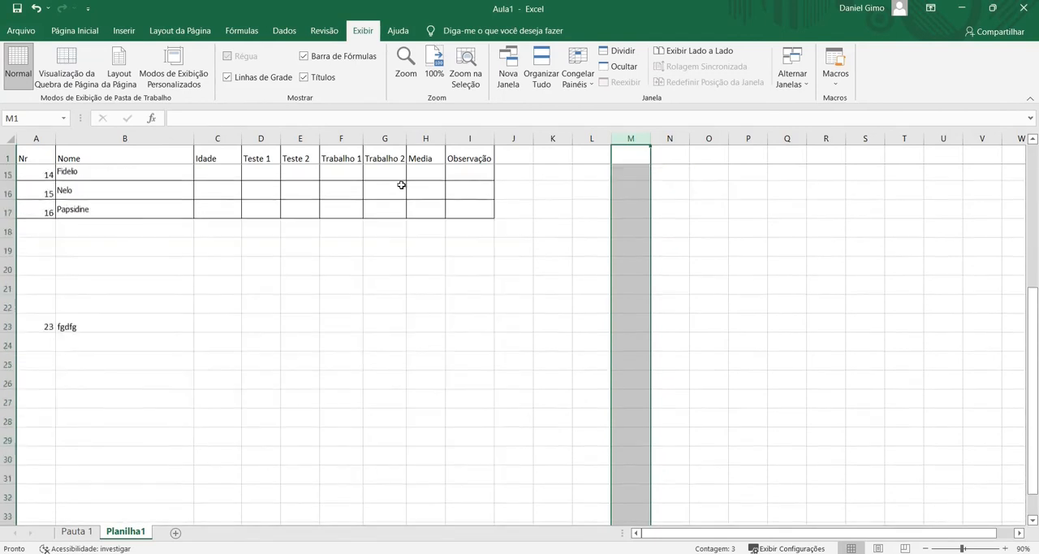
{"action": "scroll", "coordinate": [401, 185], "scroll_direction": "up", "scroll_amount": 5}
{"action": "left_click", "coordinate": [361, 190]}
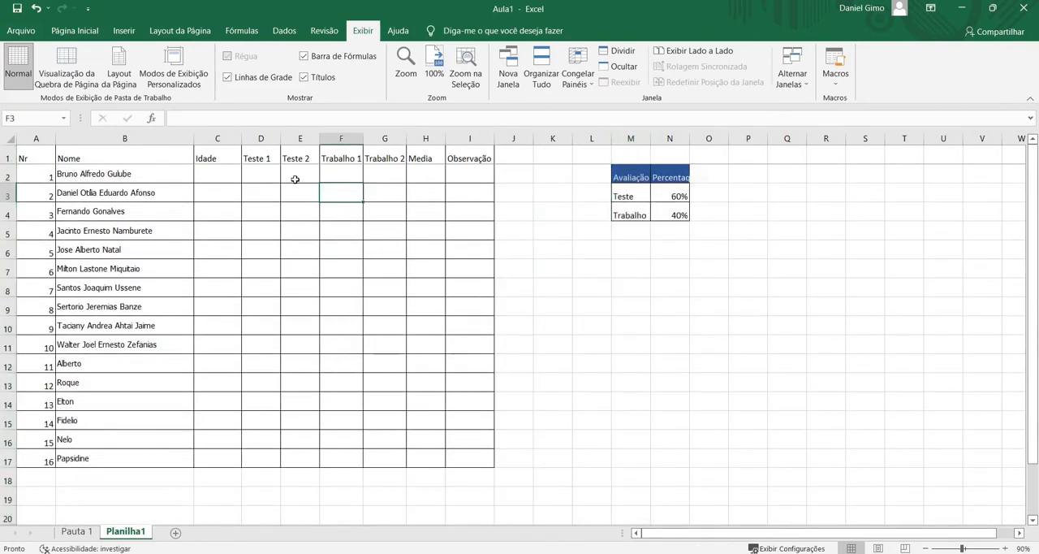
{"action": "scroll", "coordinate": [294, 178], "scroll_direction": "down", "scroll_amount": 2}
{"action": "scroll", "coordinate": [294, 179], "scroll_direction": "up", "scroll_amount": 2}
{"action": "scroll", "coordinate": [217, 201], "scroll_direction": "down", "scroll_amount": 7}
{"action": "scroll", "coordinate": [218, 201], "scroll_direction": "up", "scroll_amount": 7}
Freeze the first column, Nr, and check it by moving sideways across the sheet and back
{"action": "left_click", "coordinate": [38, 133]}
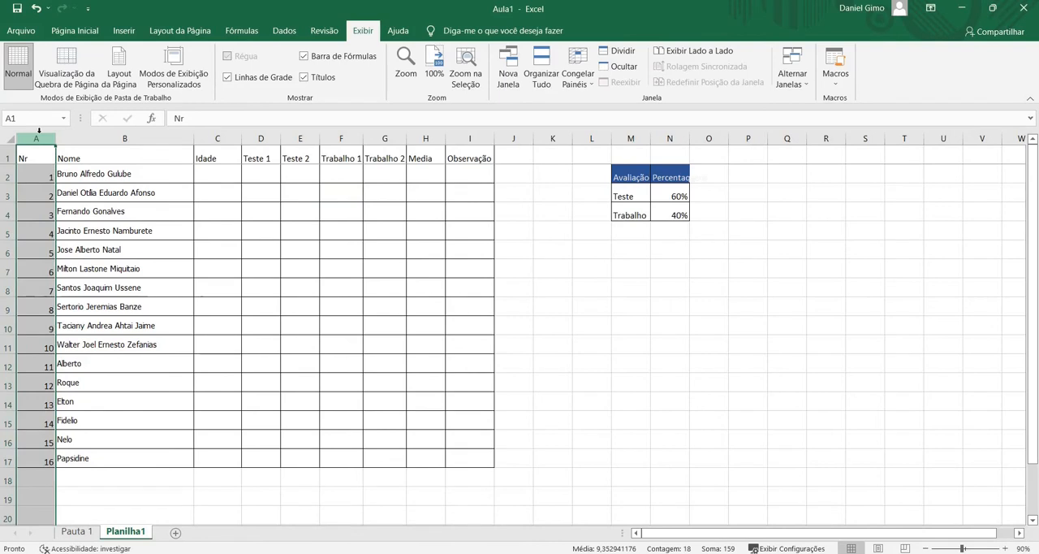
{"action": "left_click", "coordinate": [574, 79]}
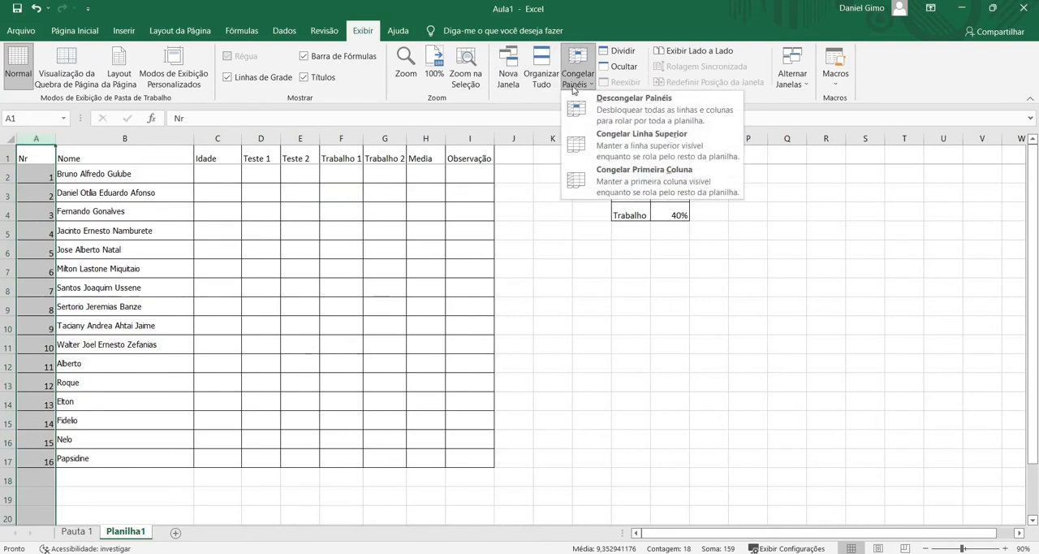
{"action": "left_click", "coordinate": [661, 180]}
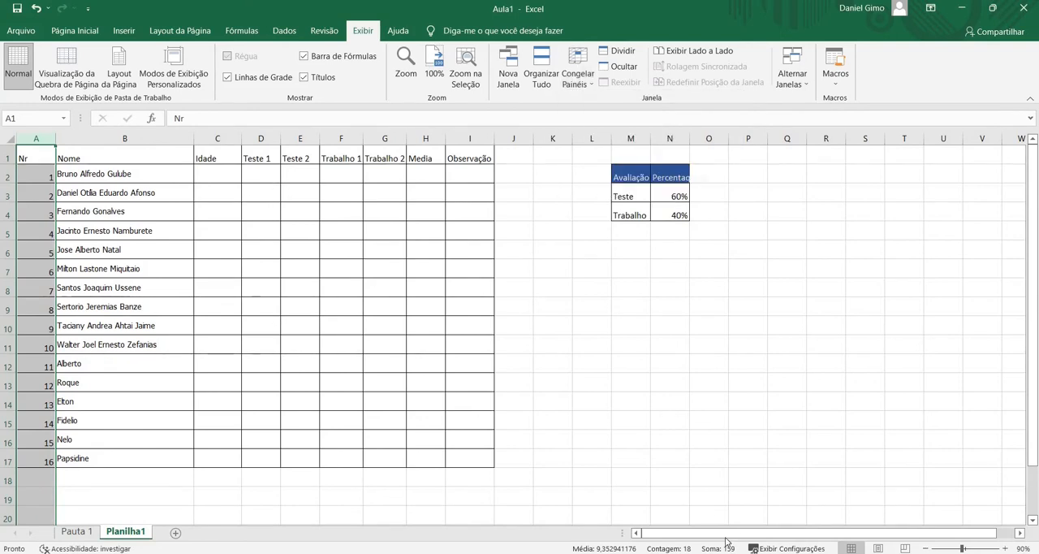
{"action": "left_click_drag", "start_coordinate": [762, 532], "coordinate": [874, 544]}
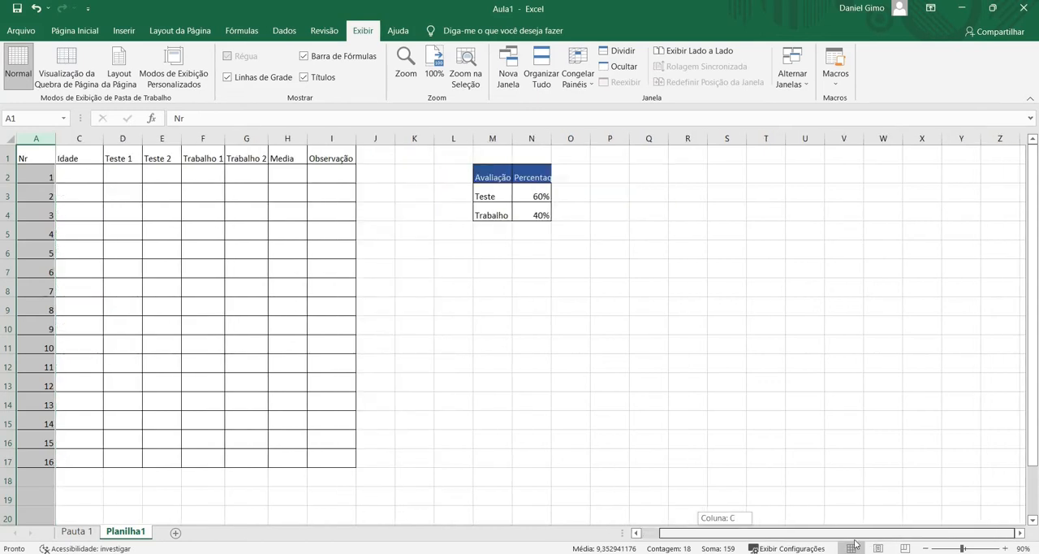
{"action": "left_click_drag", "start_coordinate": [854, 541], "coordinate": [632, 524]}
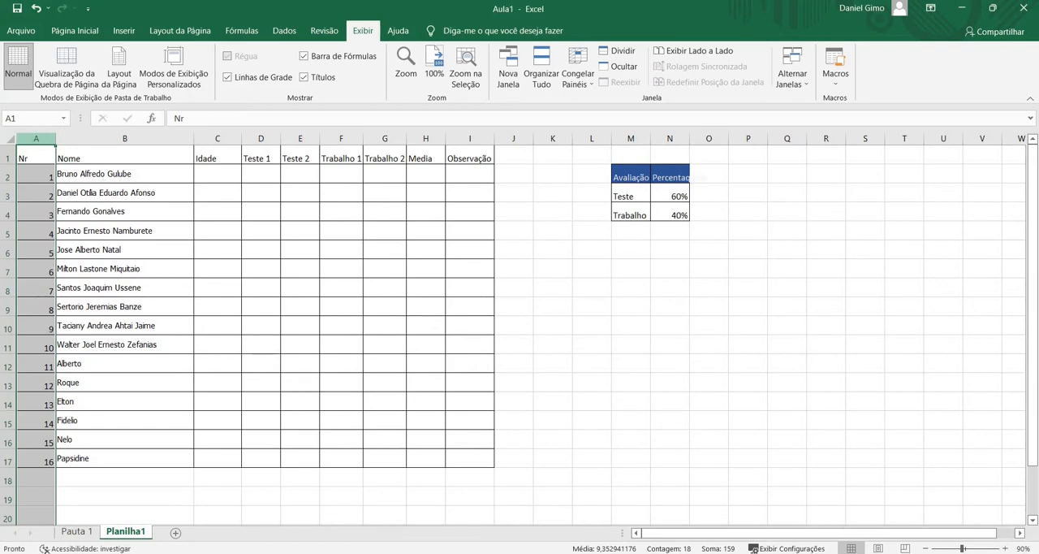
Unfreeze the sheet's panes and check how the rows and columns move without them
{"action": "left_click", "coordinate": [579, 87]}
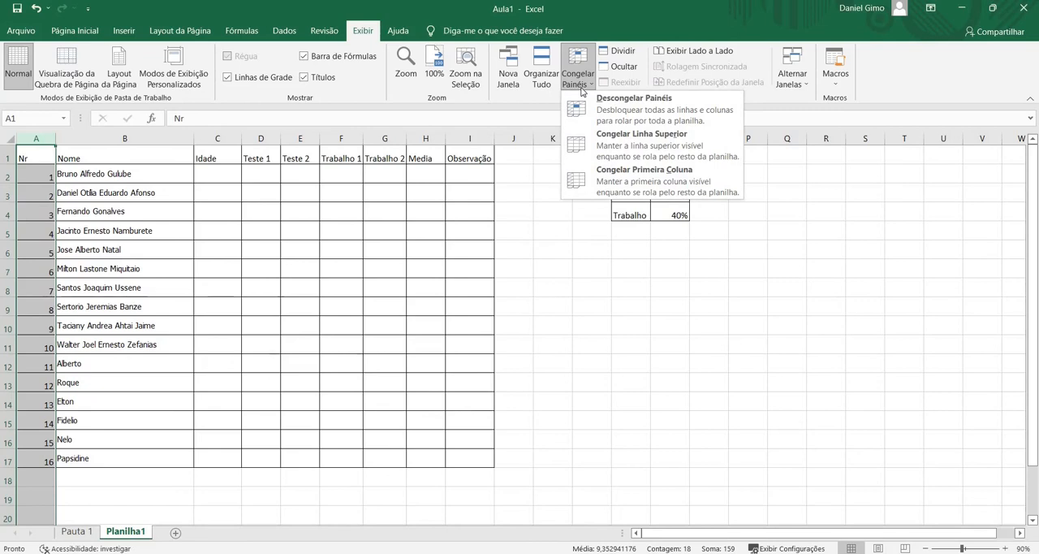
{"action": "left_click", "coordinate": [617, 108]}
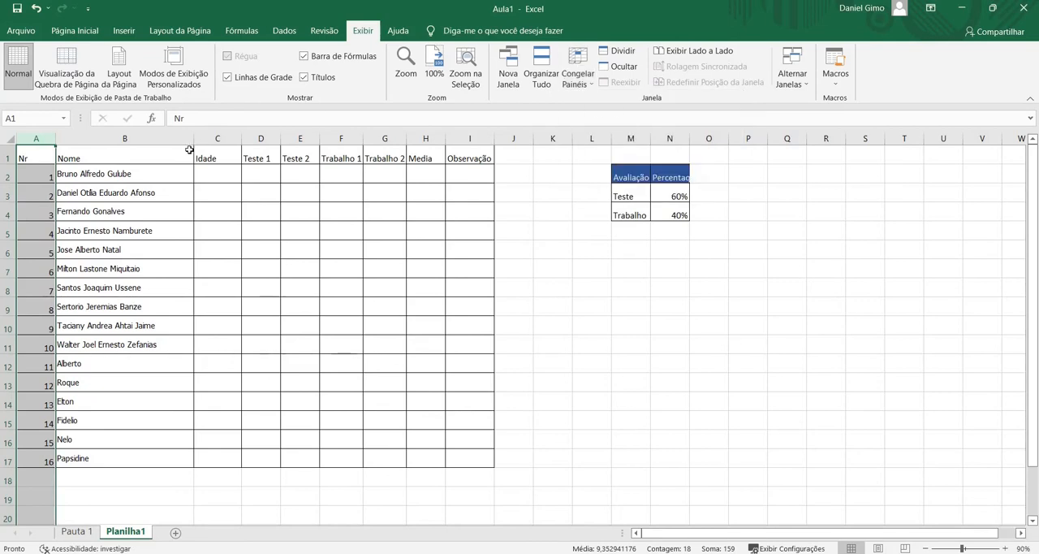
{"action": "scroll", "coordinate": [146, 195], "scroll_direction": "down", "scroll_amount": 8}
{"action": "scroll", "coordinate": [147, 196], "scroll_direction": "up", "scroll_amount": 8}
{"action": "scroll", "coordinate": [260, 303], "scroll_direction": "down", "scroll_amount": 10}
{"action": "scroll", "coordinate": [260, 304], "scroll_direction": "up", "scroll_amount": 10}
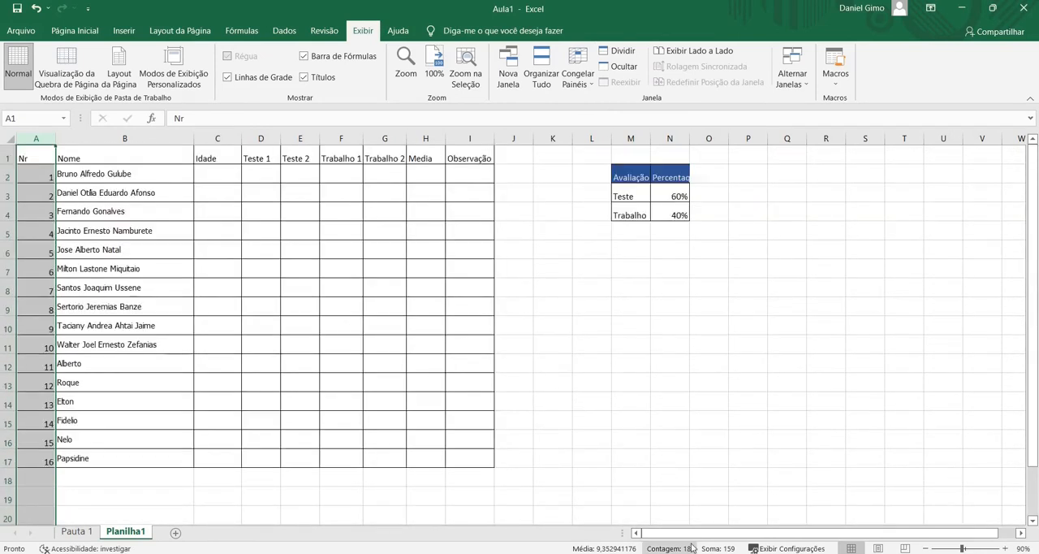
{"action": "left_click_drag", "start_coordinate": [734, 534], "coordinate": [11, 163]}
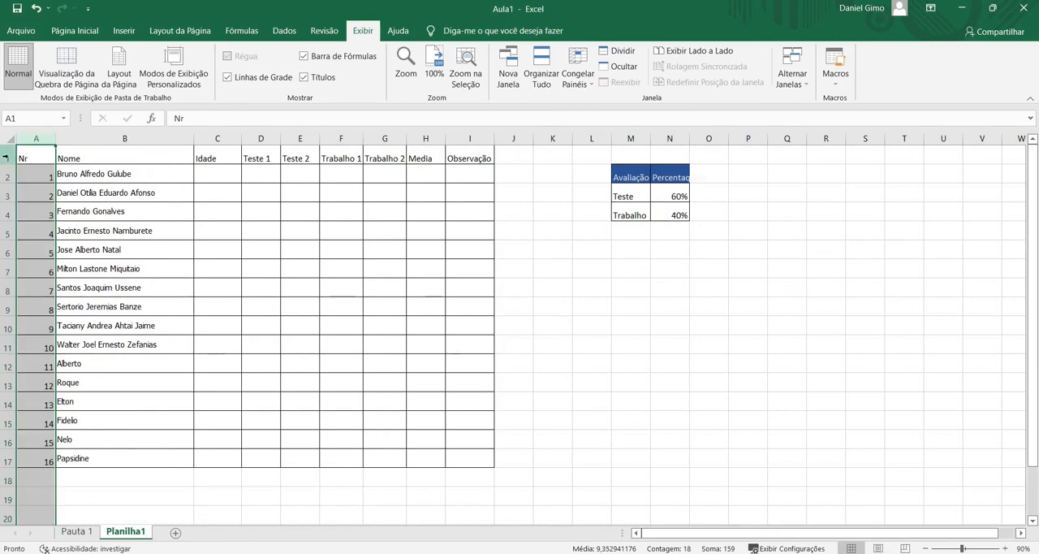
Freeze row 1 as the top row so the table headings stay in view
{"action": "left_click", "coordinate": [5, 157]}
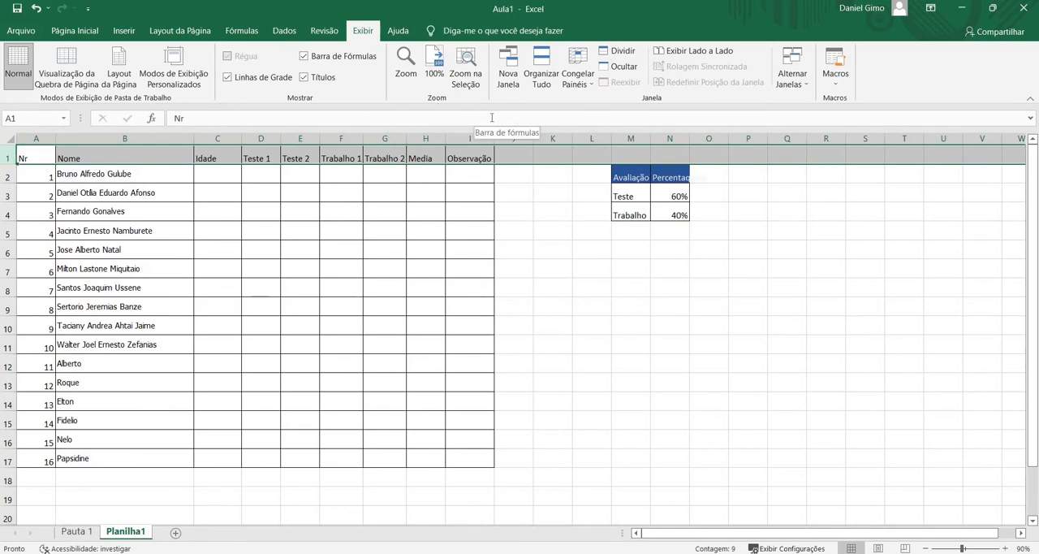
{"action": "left_click", "coordinate": [578, 81]}
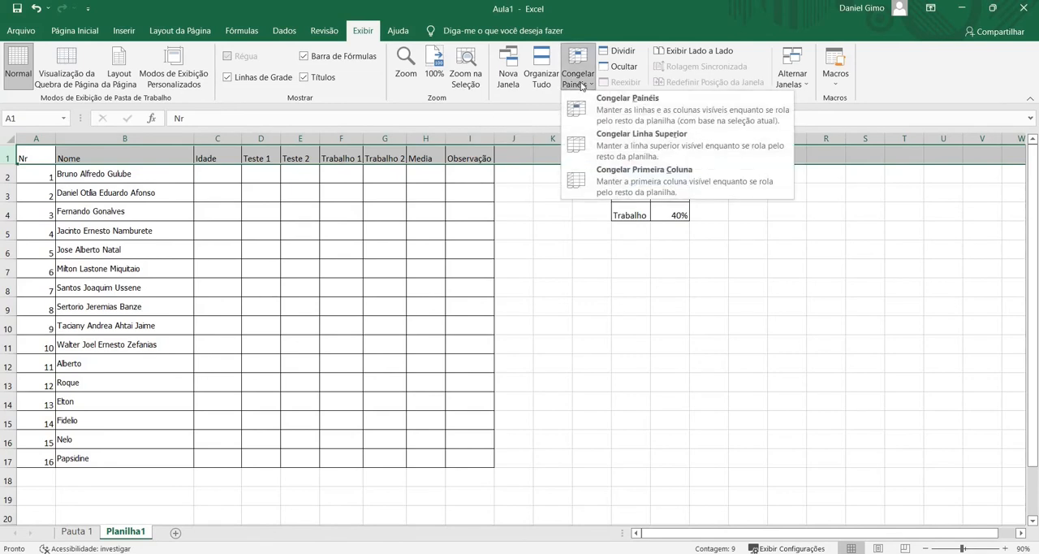
{"action": "left_click", "coordinate": [598, 150]}
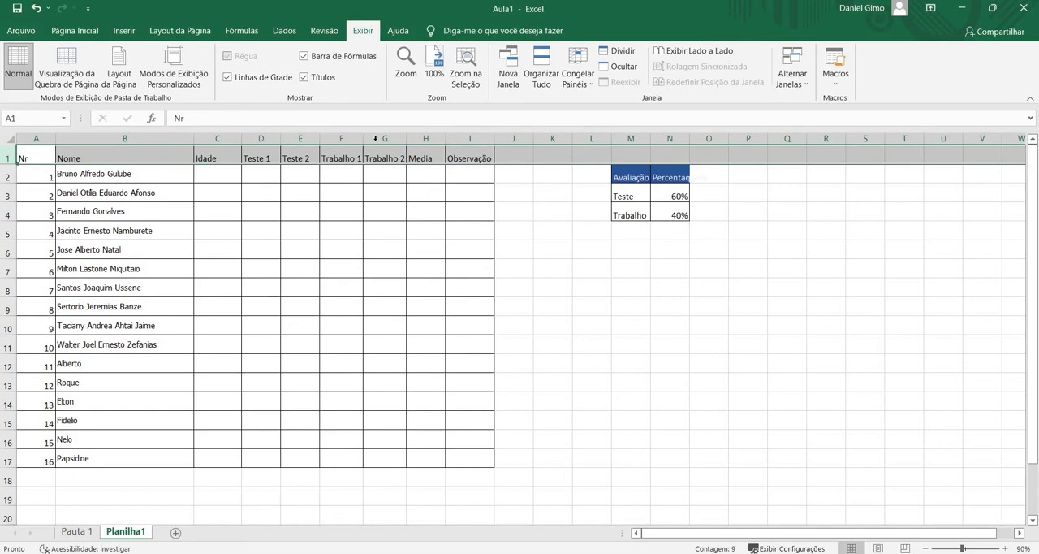
{"action": "left_click", "coordinate": [97, 179]}
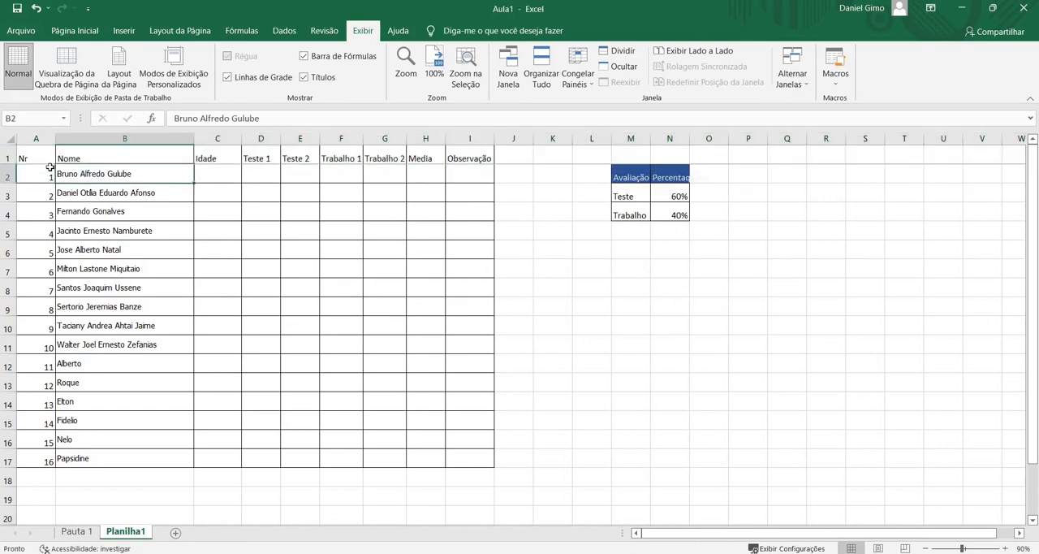
Fill the heading cells A1:I1 with the gold theme colour and align their text vertically to the middle
{"action": "left_click_drag", "start_coordinate": [18, 158], "coordinate": [474, 150]}
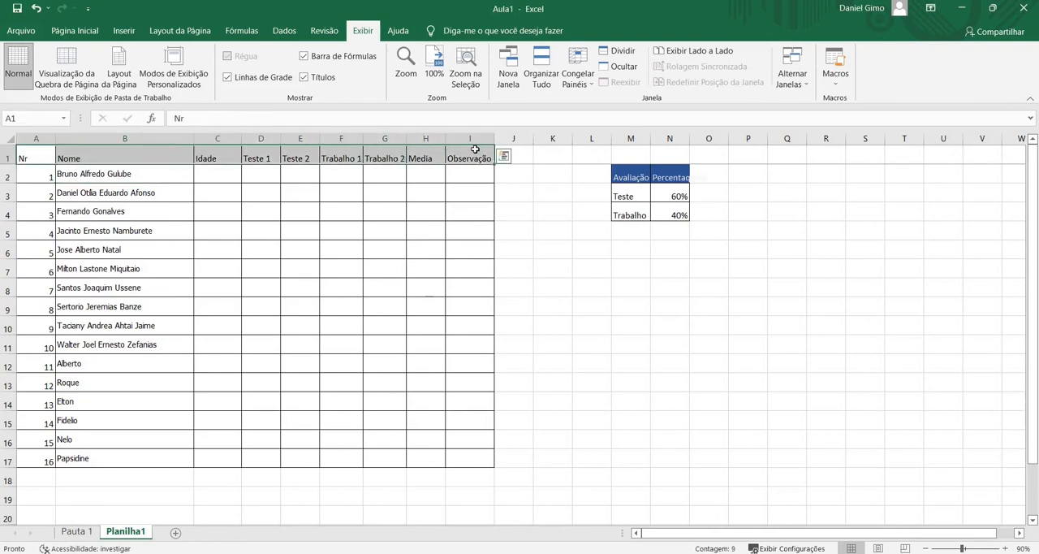
{"action": "left_click", "coordinate": [72, 33]}
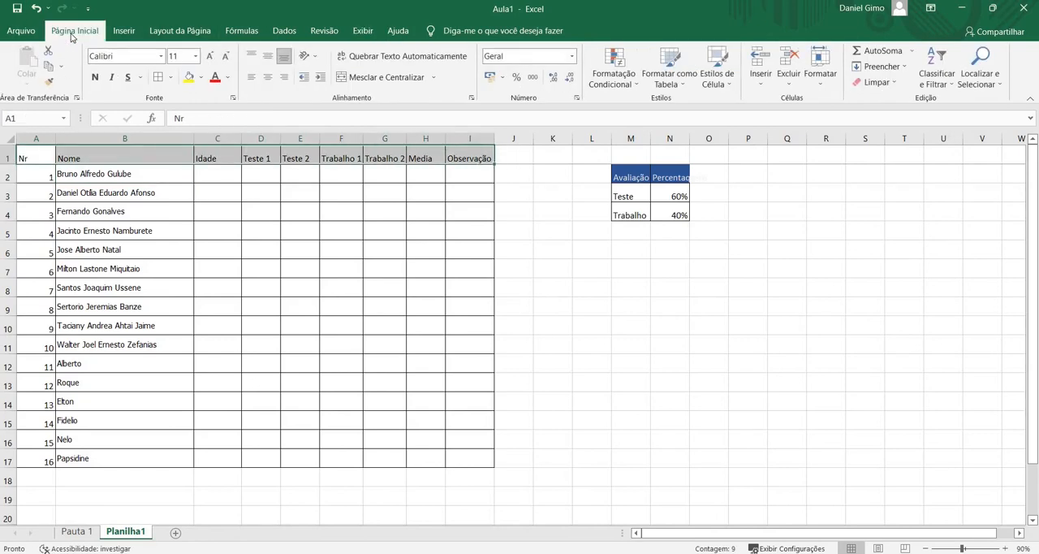
{"action": "left_click", "coordinate": [200, 79]}
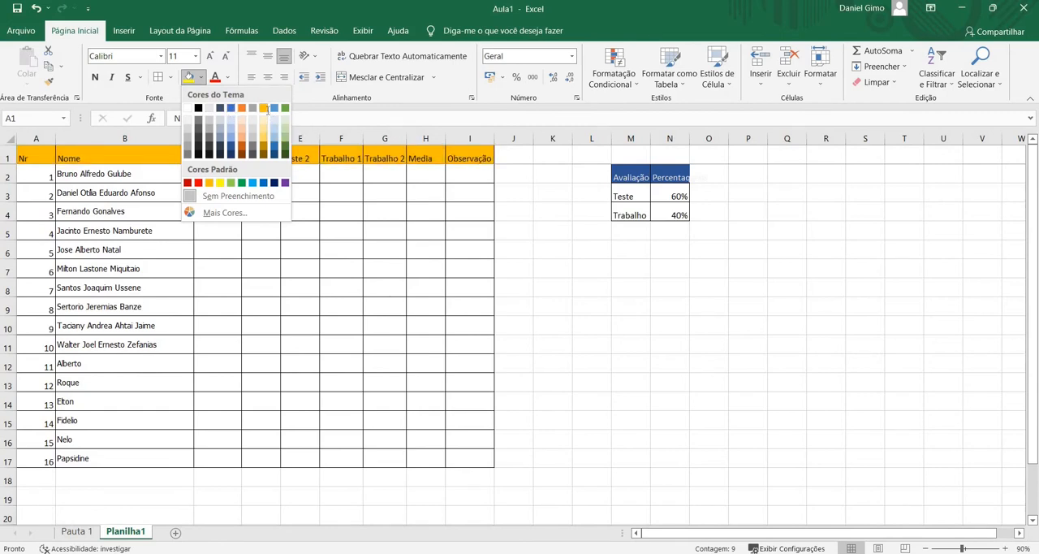
{"action": "left_click", "coordinate": [267, 110]}
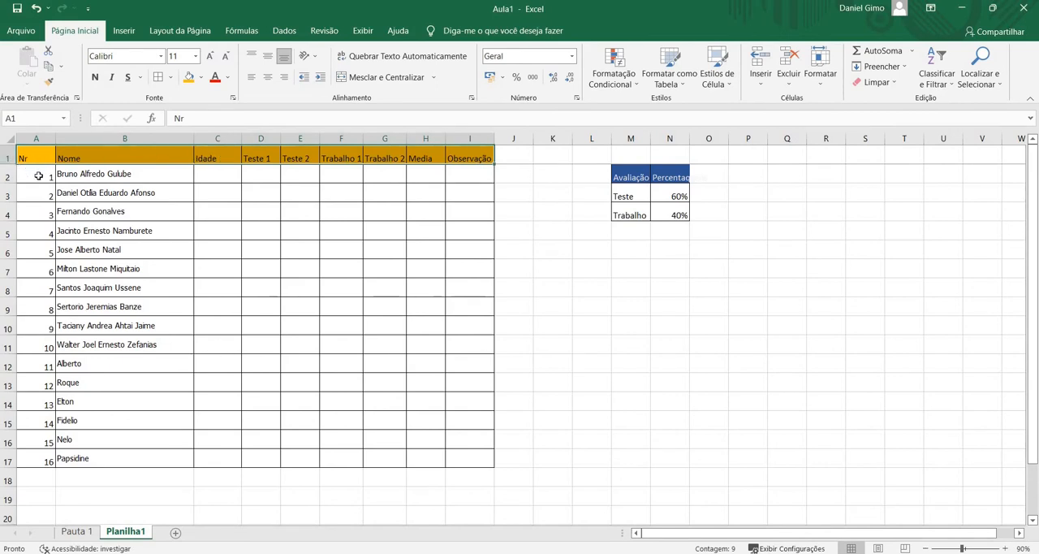
{"action": "left_click", "coordinate": [274, 55]}
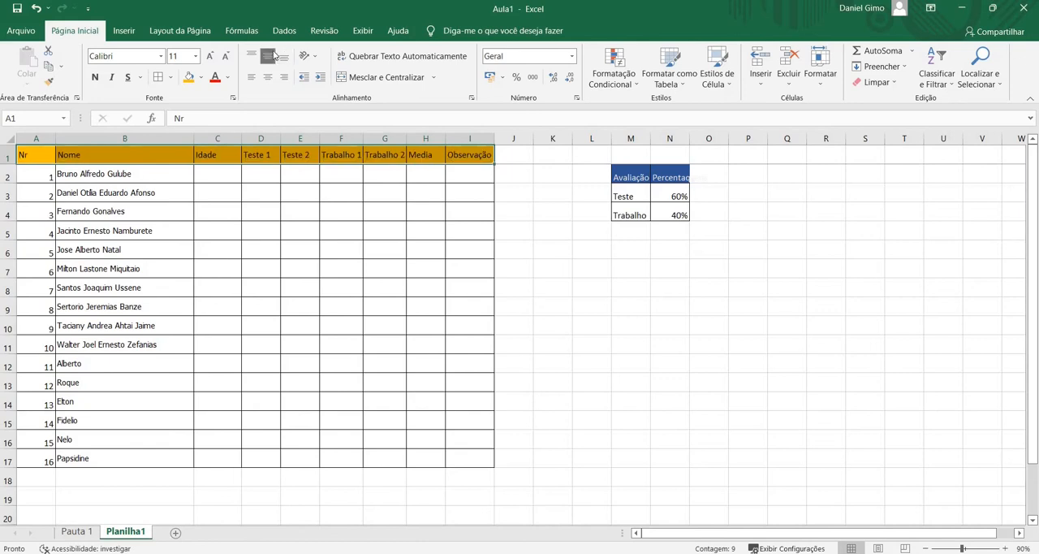
{"action": "left_click", "coordinate": [218, 174]}
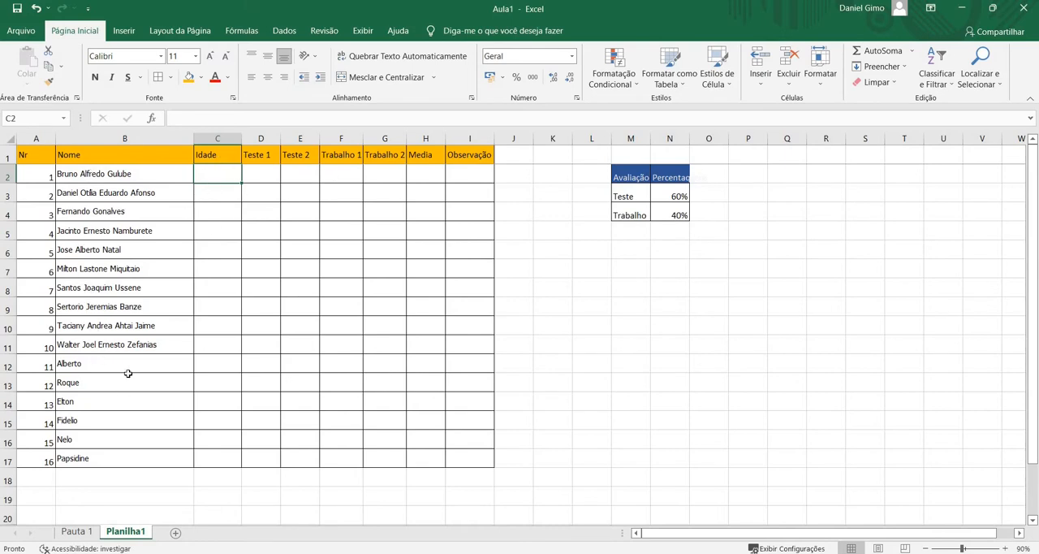
Enter 12 in C2 and 13 in C3 as the first two ages in the Idade column
{"action": "double_click", "coordinate": [215, 172]}
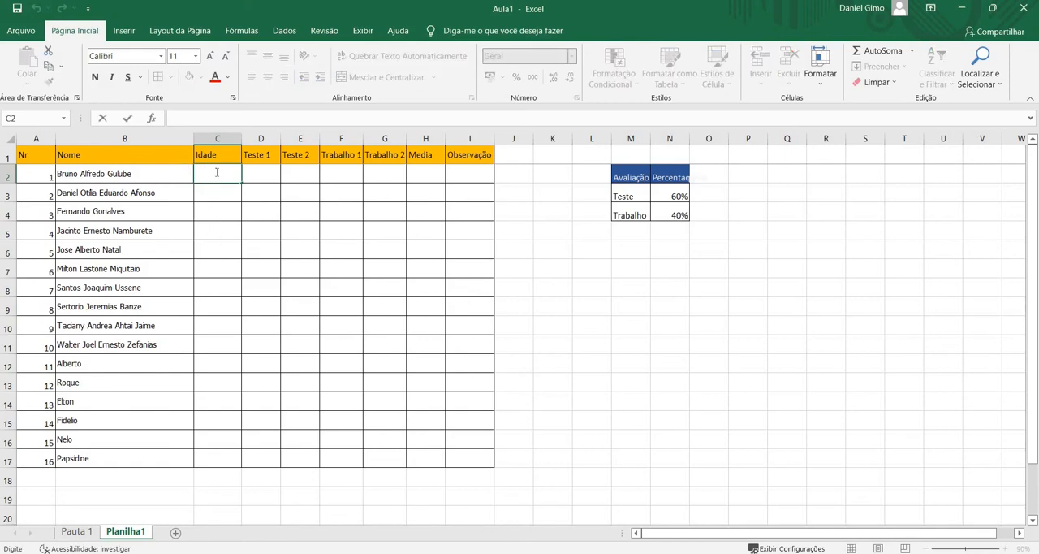
{"action": "type", "text": "12"}
{"action": "left_click", "coordinate": [225, 196]}
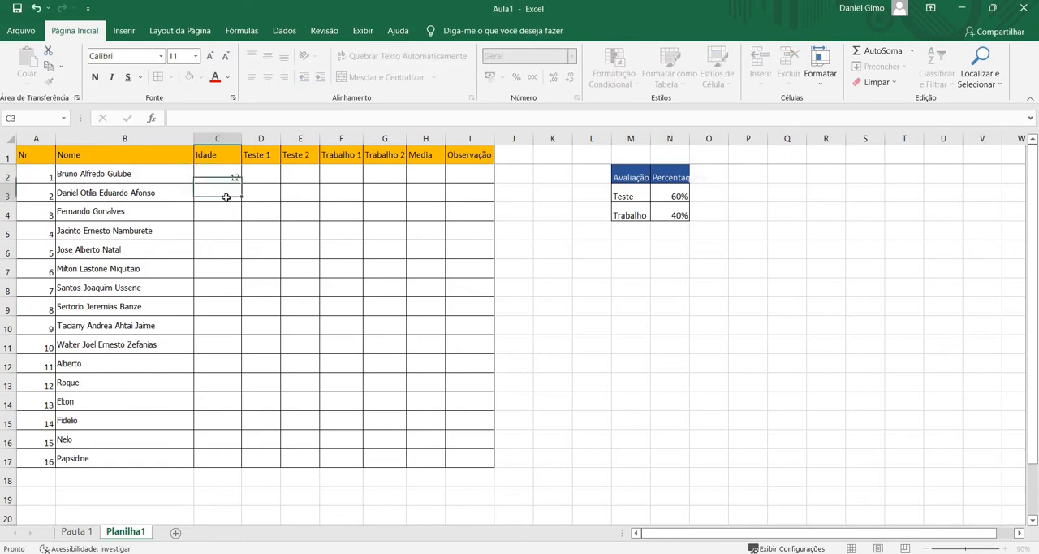
{"action": "type", "text": "13"}
{"action": "left_click", "coordinate": [223, 213]}
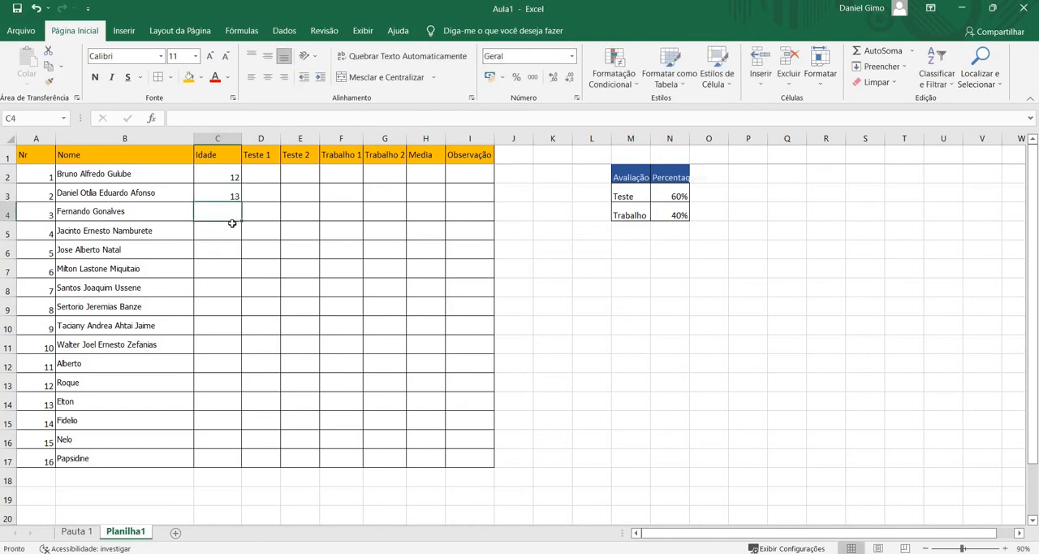
Clear the manually entered ages from cells C2 and C3
{"action": "left_click", "coordinate": [225, 175]}
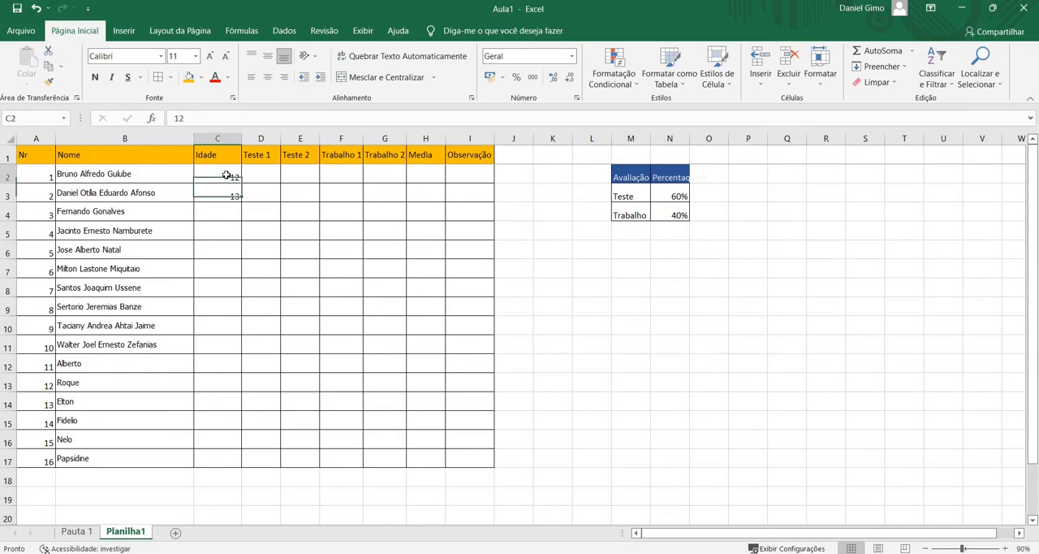
{"action": "key", "text": "Delete"}
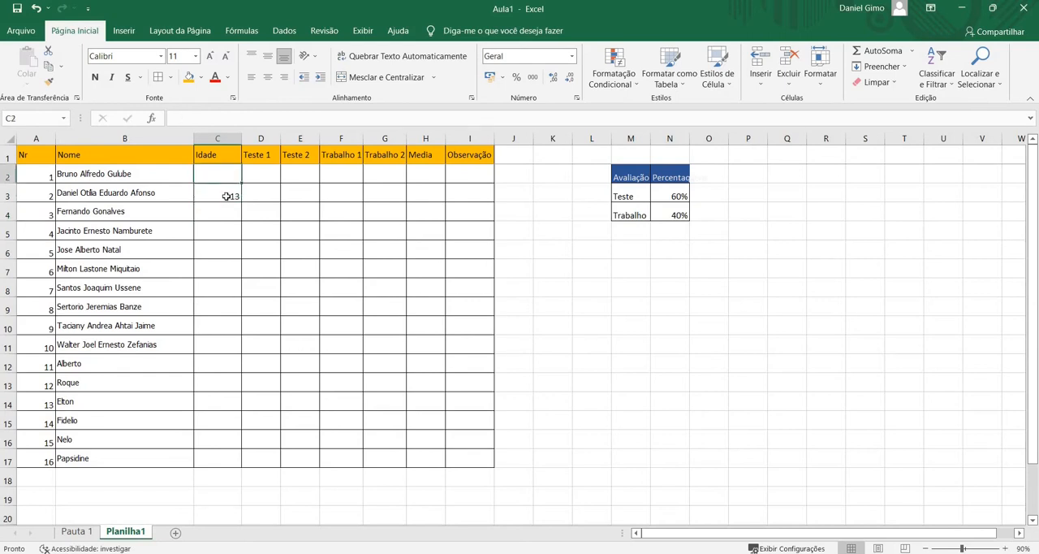
{"action": "left_click", "coordinate": [227, 196]}
{"action": "key", "text": "Delete"}
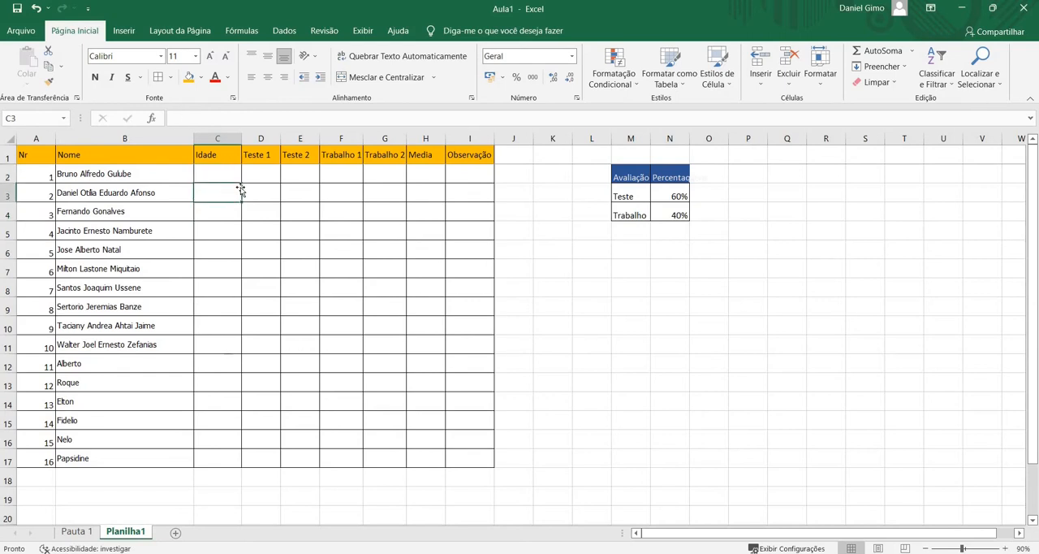
Enter the formula =ALEATÓRIOENTRE(18;25) in C2 to generate a random age for the first student
{"action": "left_click", "coordinate": [221, 175]}
{"action": "double_click", "coordinate": [221, 175]}
{"action": "type", "text": "="}
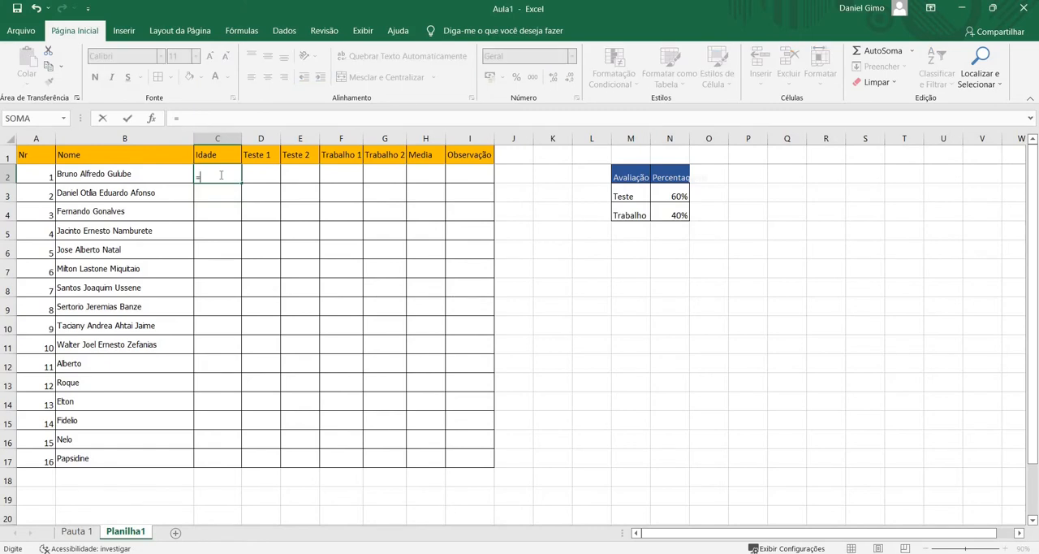
{"action": "type", "text": "Ale"}
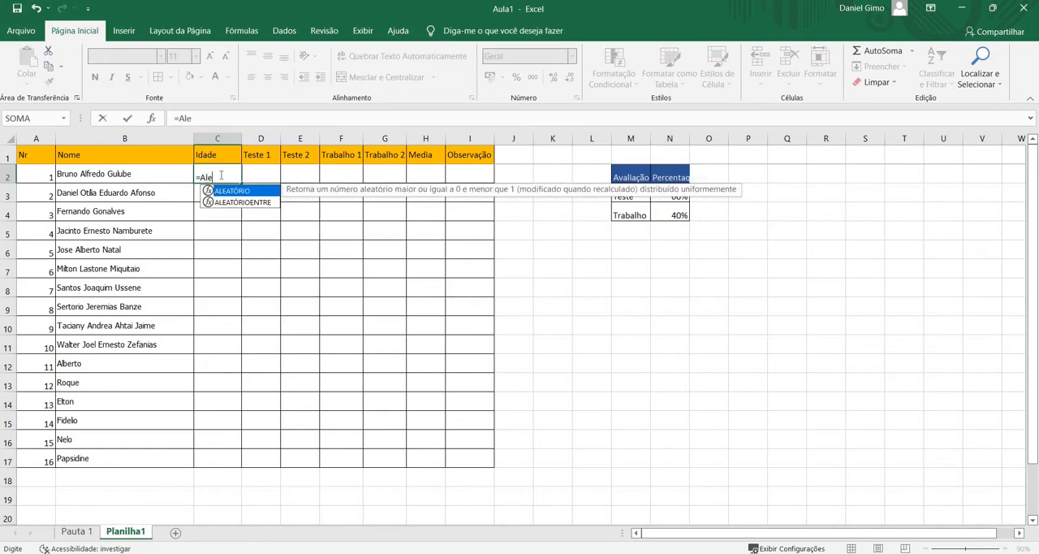
{"action": "key", "text": "Down"}
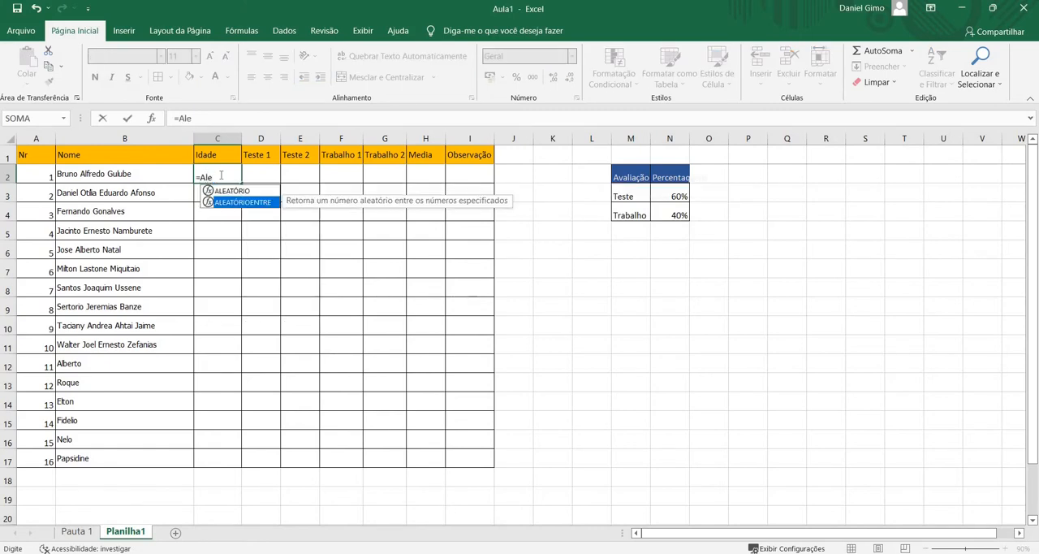
{"action": "key", "text": "Tab"}
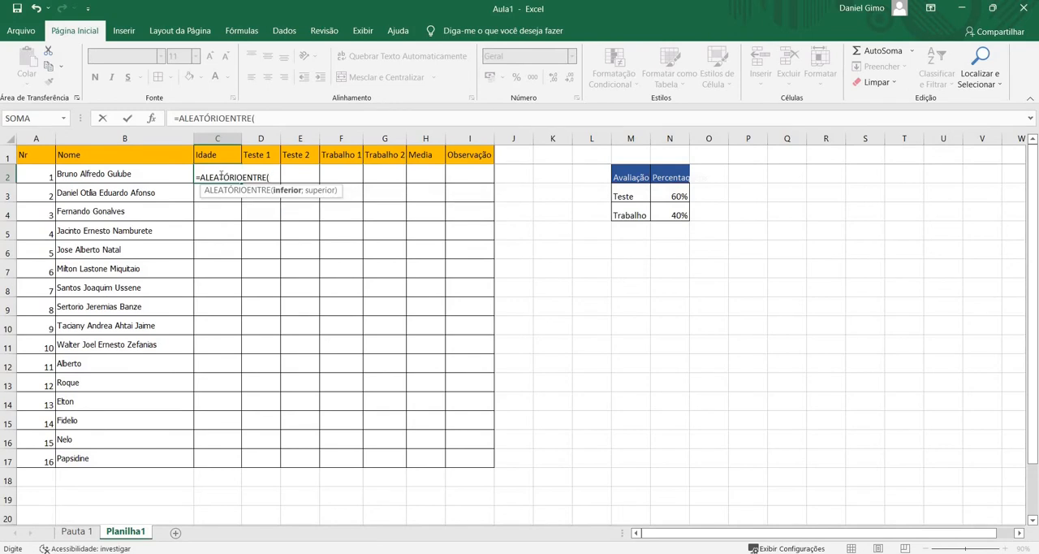
{"action": "type", "text": "18;25"}
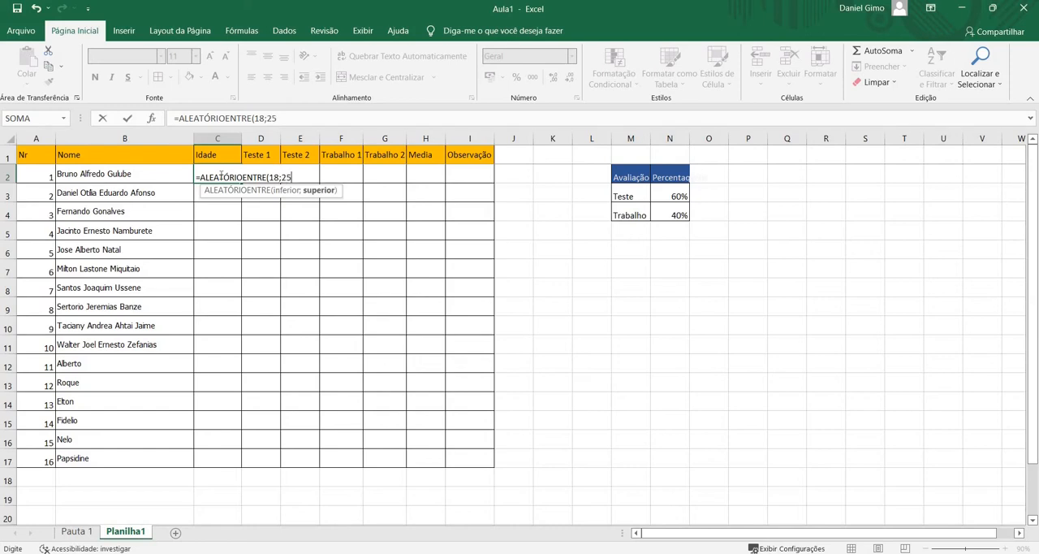
{"action": "type", "text": ")"}
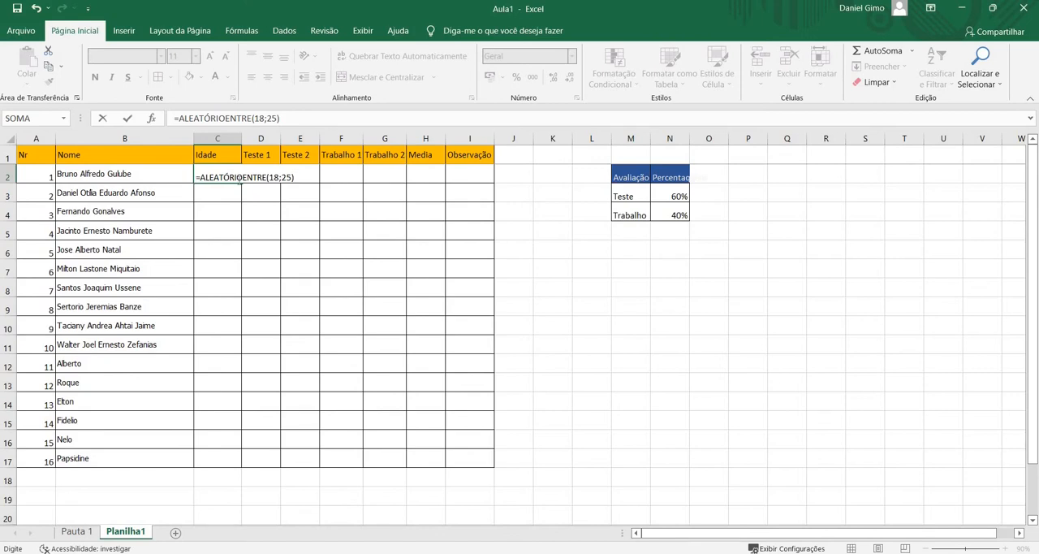
{"action": "left_click", "coordinate": [272, 177]}
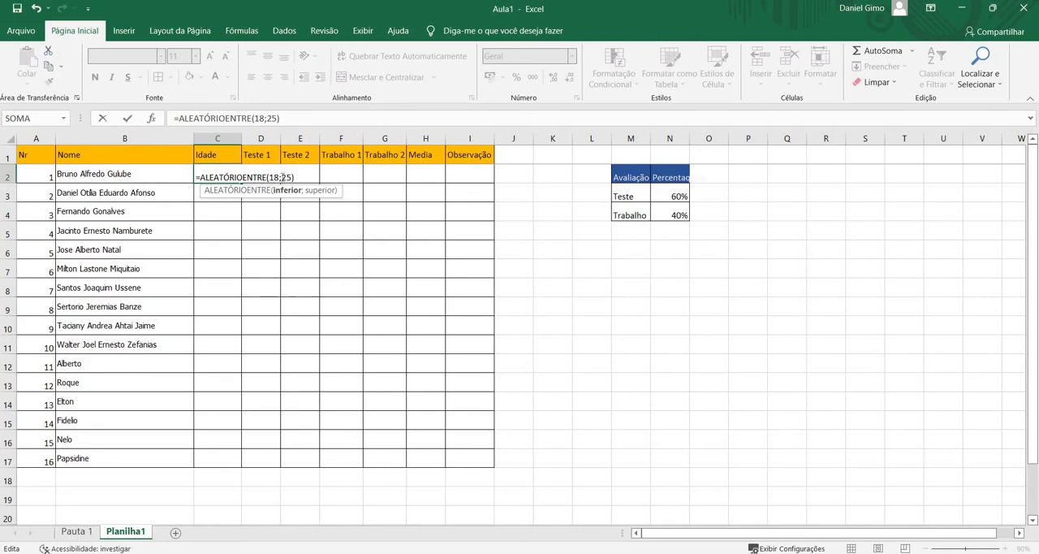
{"action": "left_click", "coordinate": [284, 177]}
{"action": "key", "text": "ctrl+Return"}
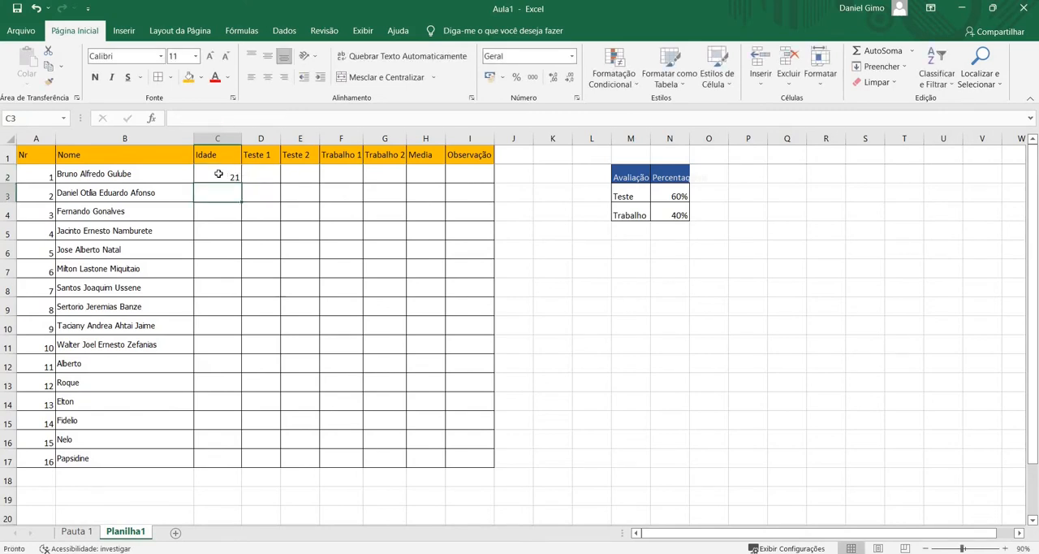
Fill the random-age formula from C2 down to C17, check it in the cells and recalculate it
{"action": "left_click_drag", "start_coordinate": [242, 184], "coordinate": [248, 474]}
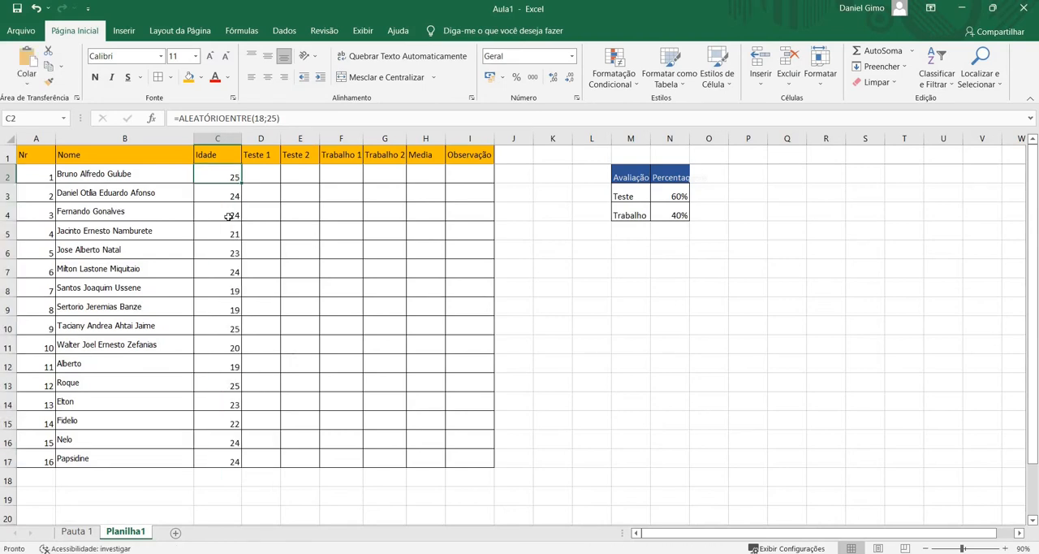
{"action": "left_click", "coordinate": [228, 214]}
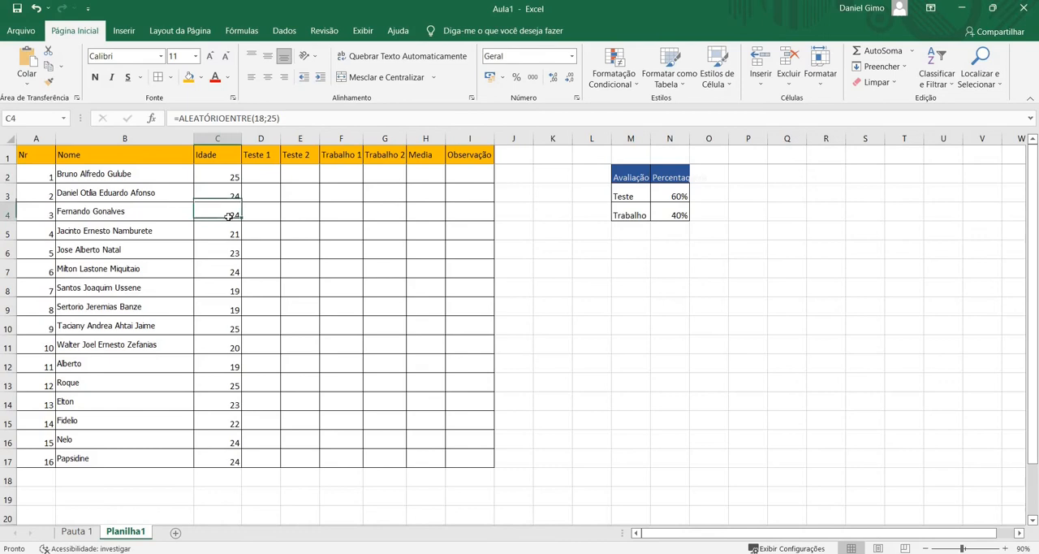
{"action": "double_click", "coordinate": [225, 175]}
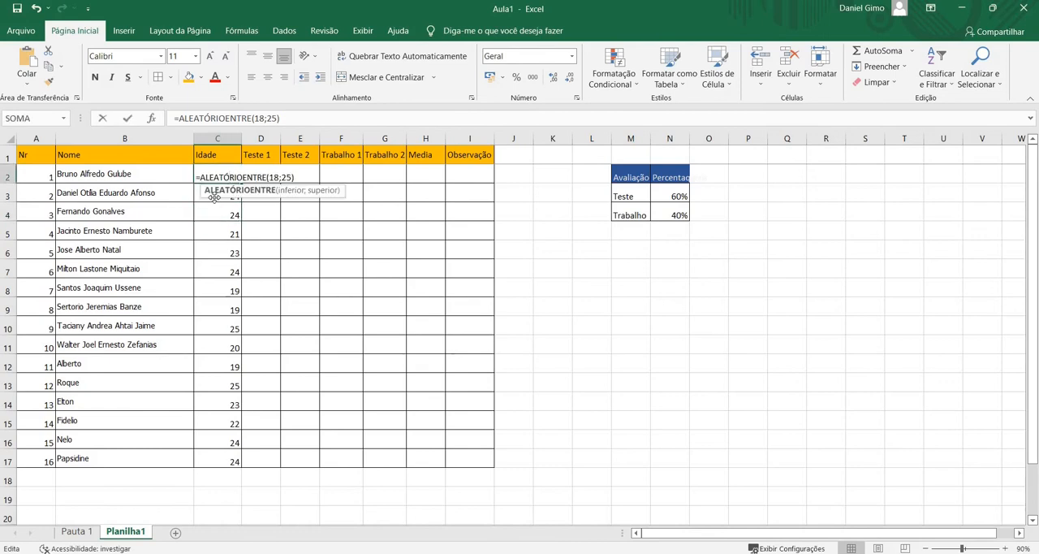
{"action": "key", "text": "Return"}
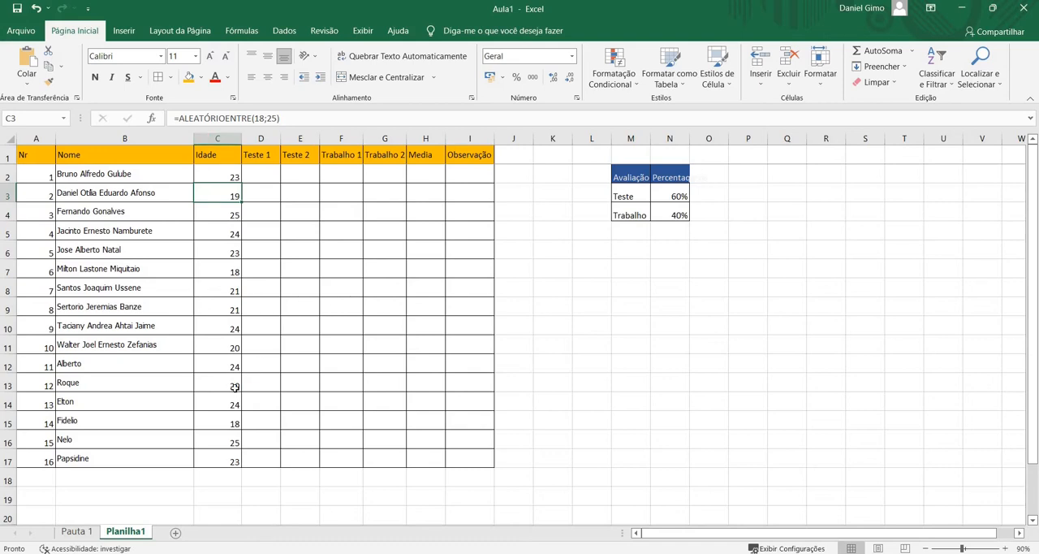
Replace the formulas in C2:C17 with fixed ages by copying the range and pasting it over itself as values only
{"action": "left_click", "coordinate": [221, 180]}
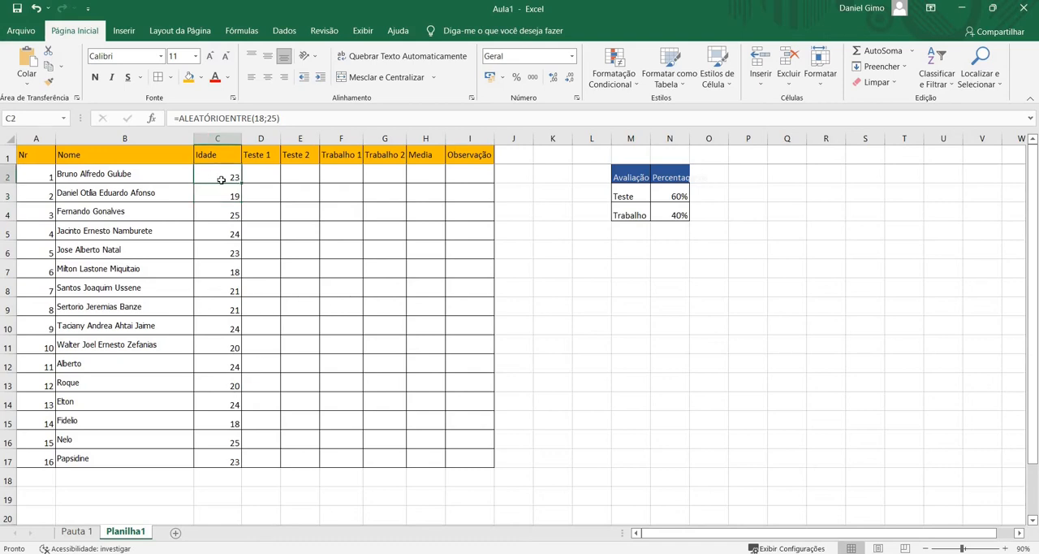
{"action": "left_click_drag", "start_coordinate": [221, 179], "coordinate": [234, 459]}
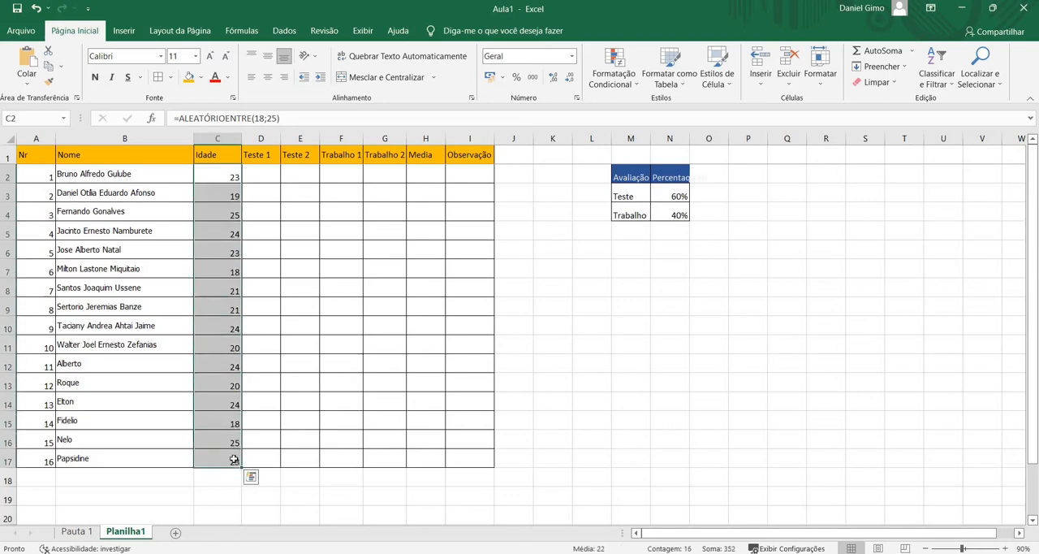
{"action": "key", "text": "ctrl+c"}
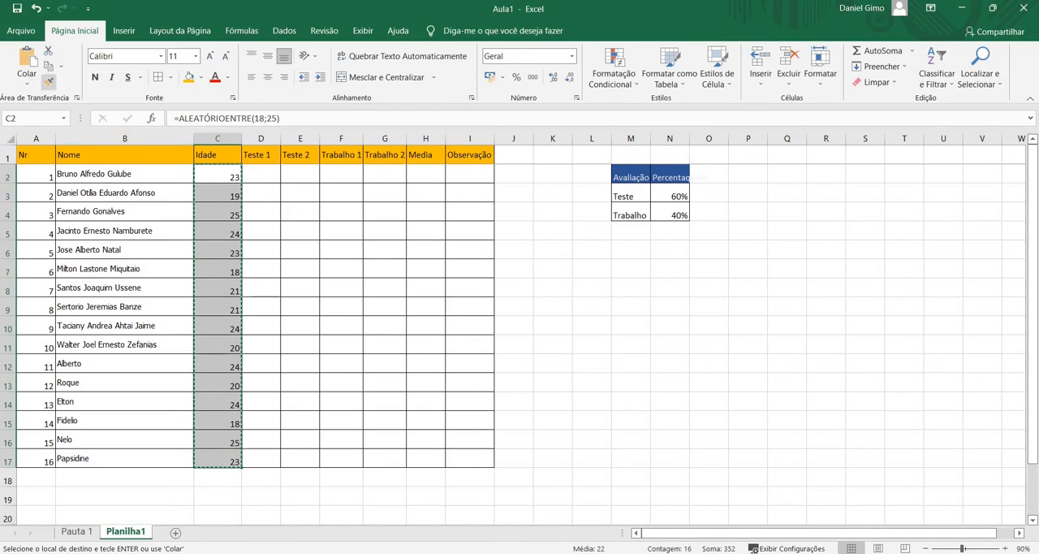
{"action": "left_click", "coordinate": [28, 81]}
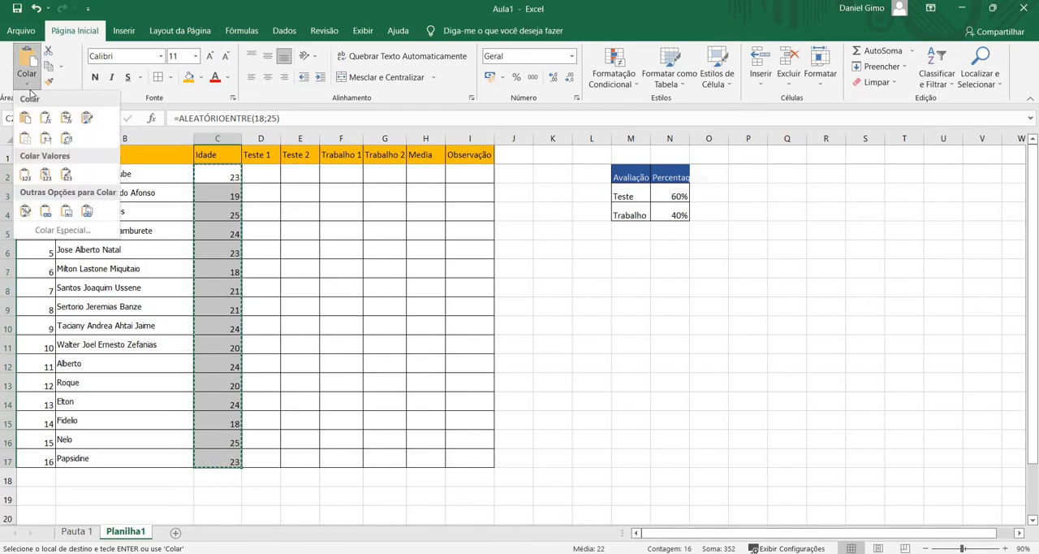
{"action": "left_click", "coordinate": [27, 173]}
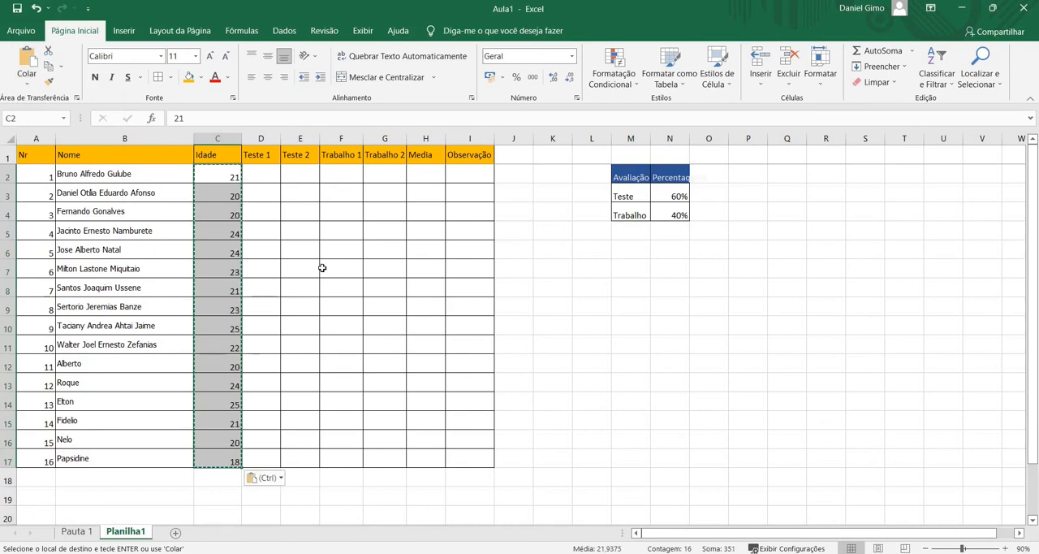
Enter the formula =ALEATÓRIOENTRE(5;20) in D2 to generate a random Teste 1 grade
{"action": "left_click", "coordinate": [270, 177]}
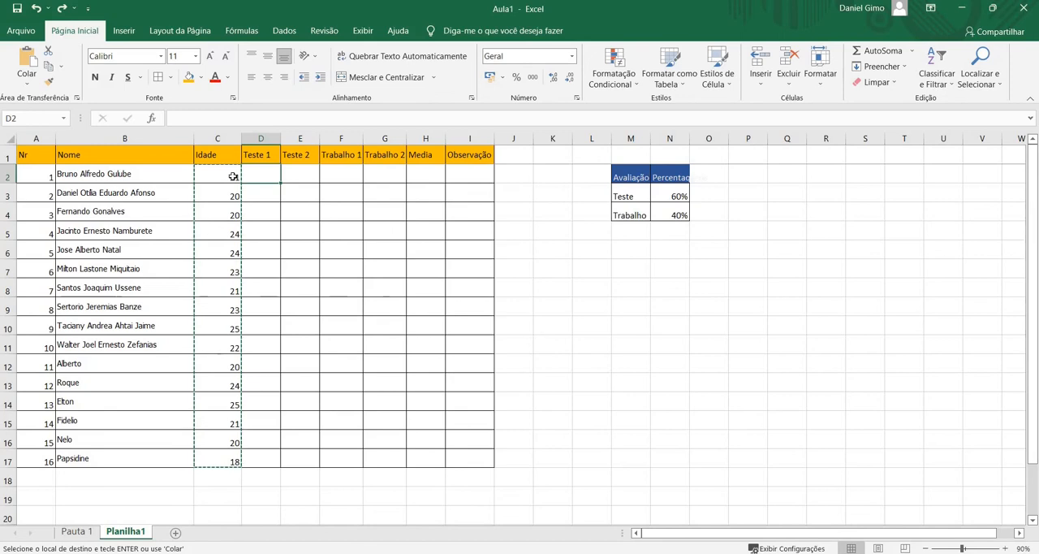
{"action": "type", "text": "="}
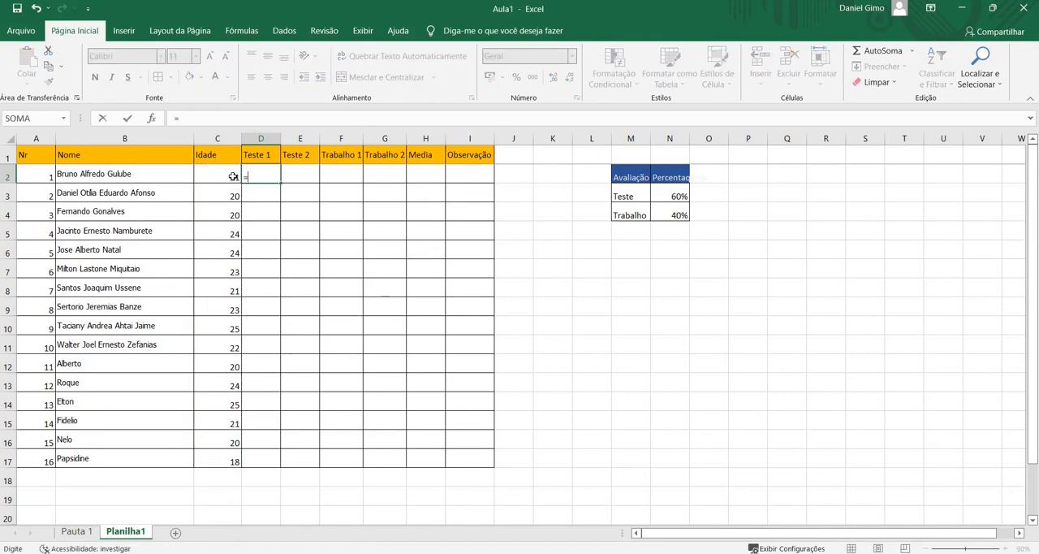
{"action": "type", "text": "alea"}
{"action": "key", "text": "Down"}
{"action": "key", "text": "Tab"}
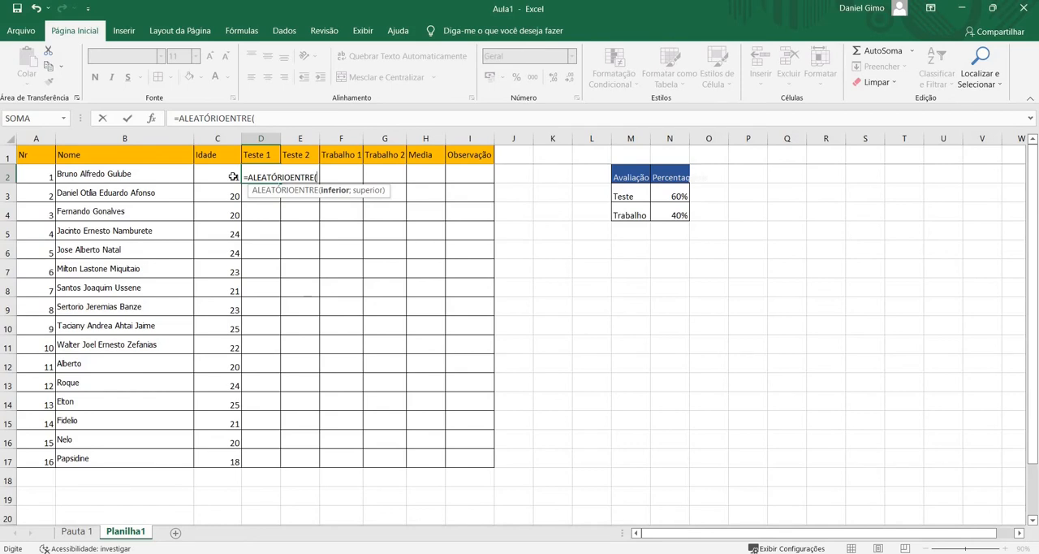
{"action": "type", "text": "5;20)"}
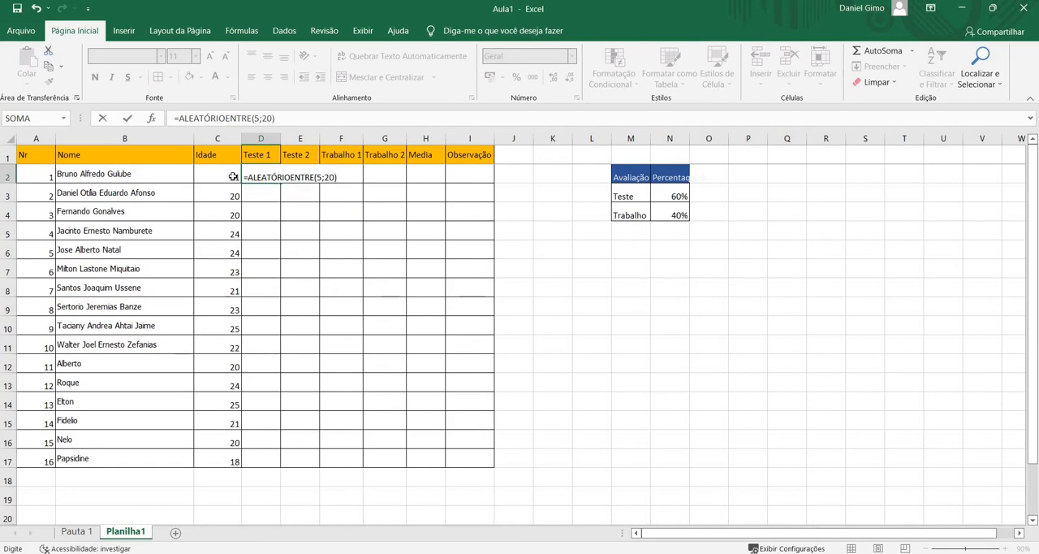
{"action": "key", "text": "Return"}
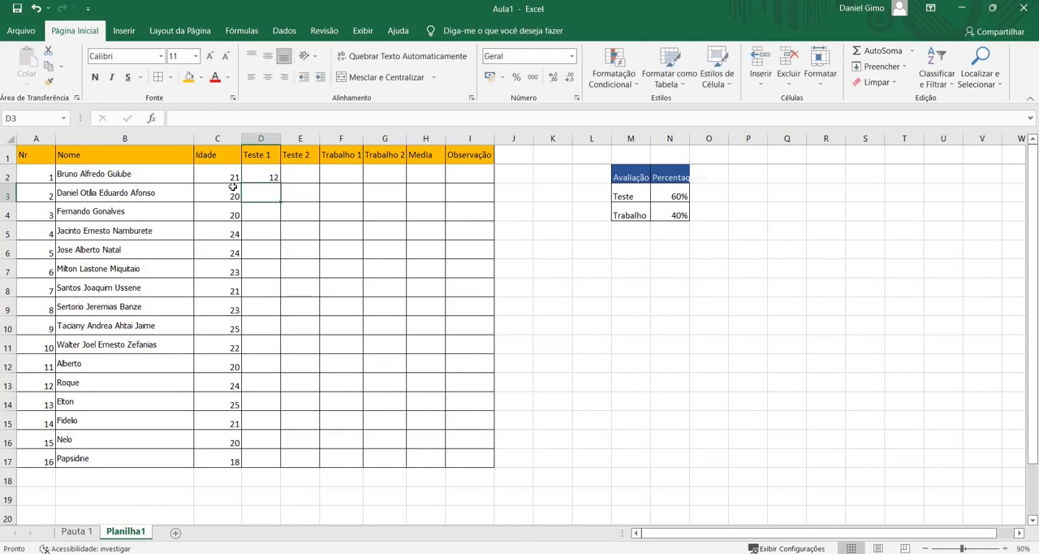
Try filling the random-grade formula from D2 over D2:G17, and undo the fill back to the single cell D2
{"action": "left_click", "coordinate": [267, 175]}
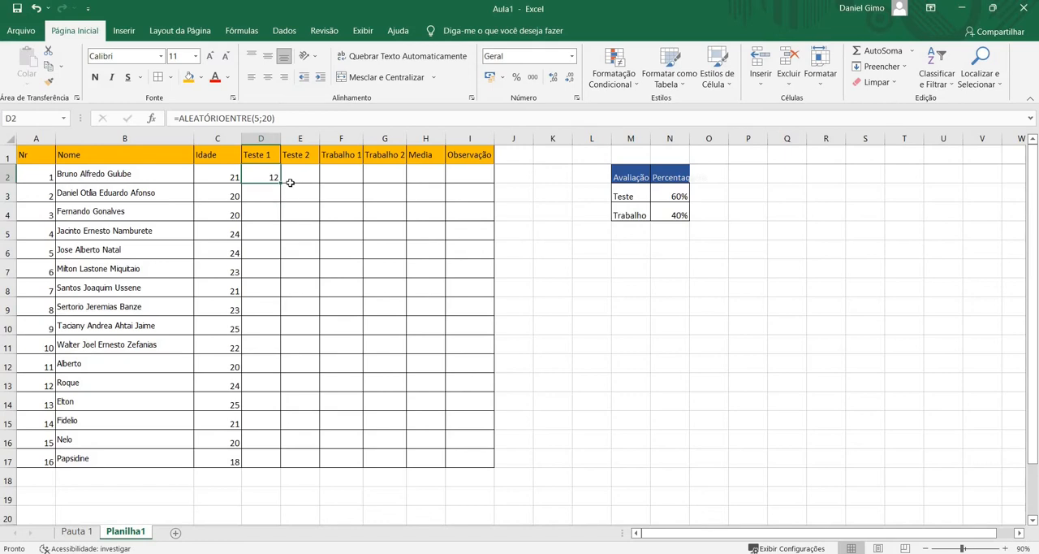
{"action": "left_click_drag", "start_coordinate": [280, 183], "coordinate": [405, 461]}
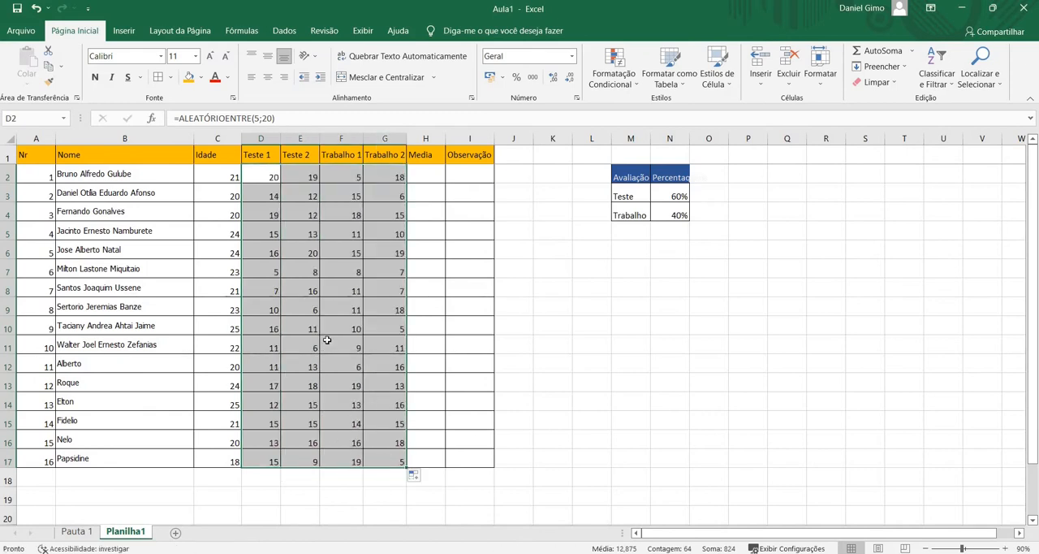
{"action": "key", "text": "ctrl+z"}
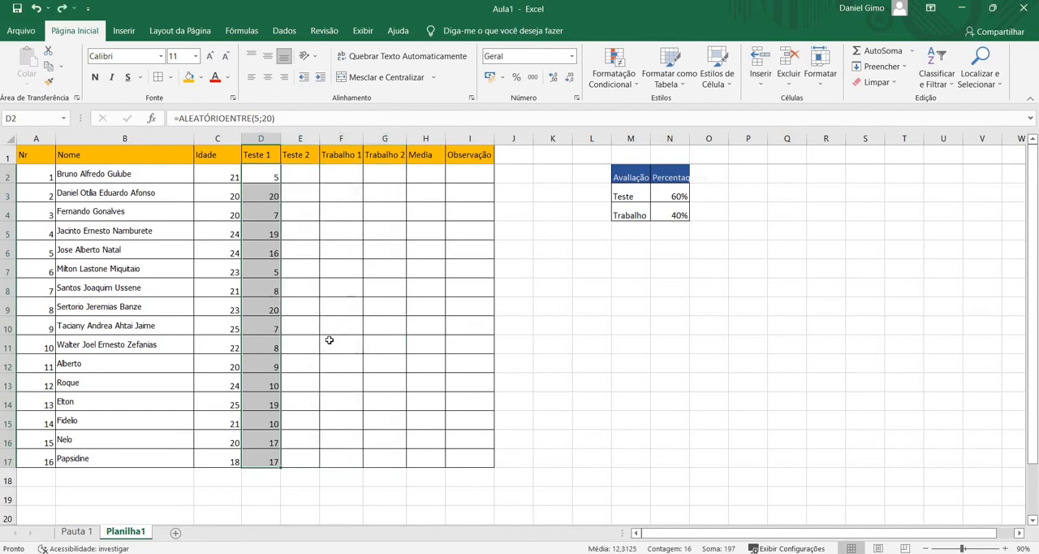
{"action": "key", "text": "ctrl+z"}
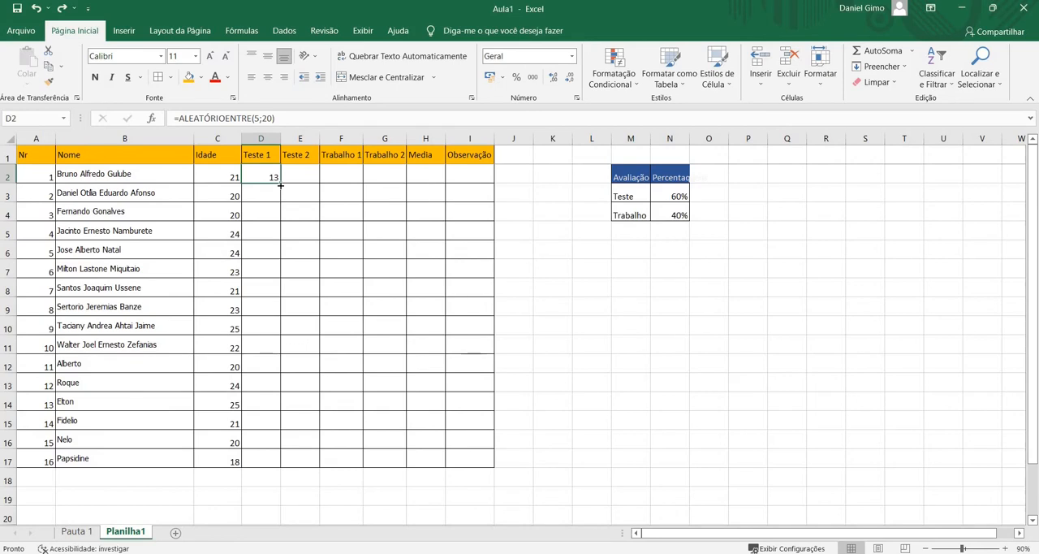
Fill the random-grade formula from D2 down to row 17 and across through the Trabalho 2 column, covering D2:G17
{"action": "left_click_drag", "start_coordinate": [280, 185], "coordinate": [285, 473]}
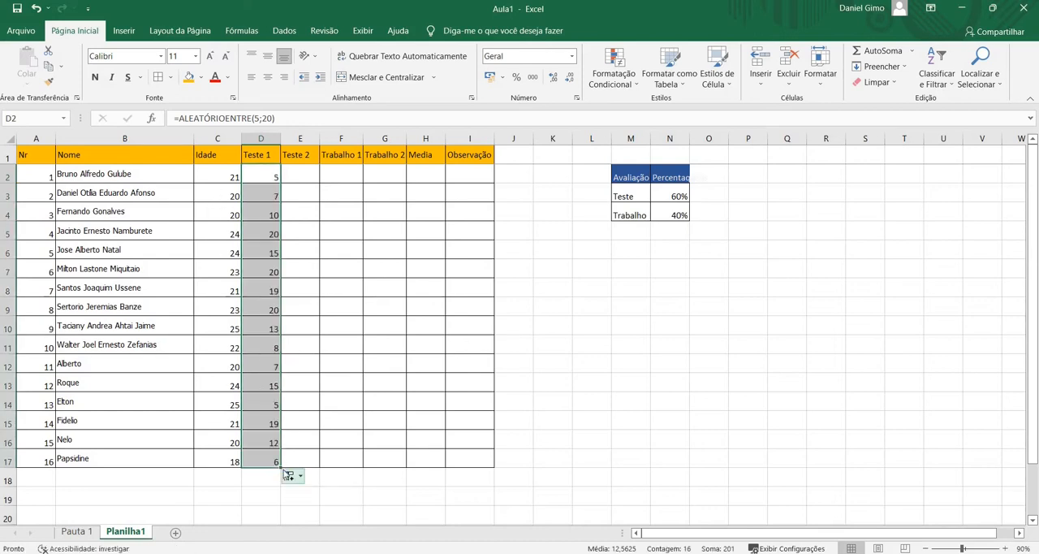
{"action": "left_click_drag", "start_coordinate": [282, 468], "coordinate": [400, 455]}
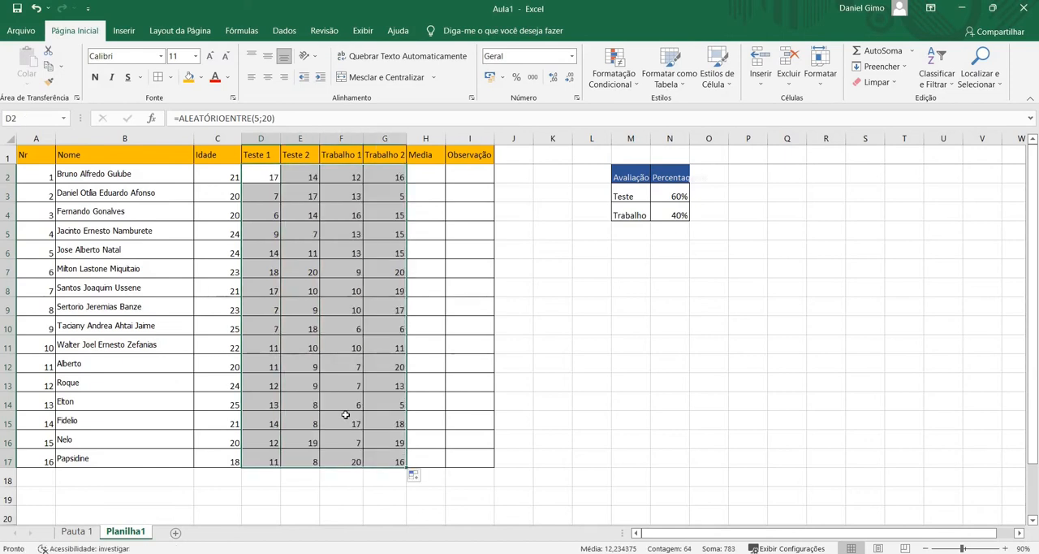
Replace the random-grade formulas in D2:G17 with fixed grades by copying the range and pasting it over itself as values only
{"action": "key", "text": "ctrl+c"}
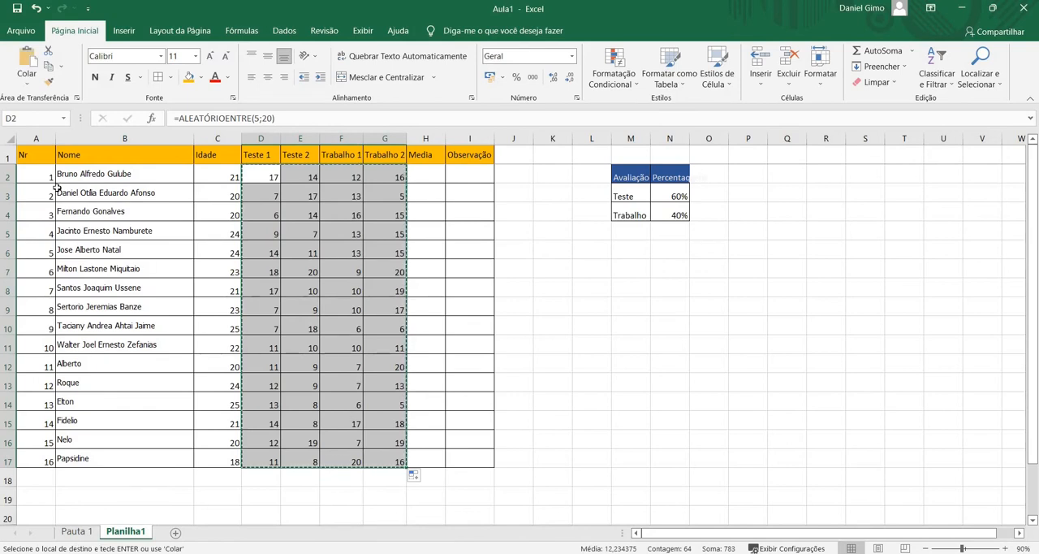
{"action": "left_click", "coordinate": [27, 80]}
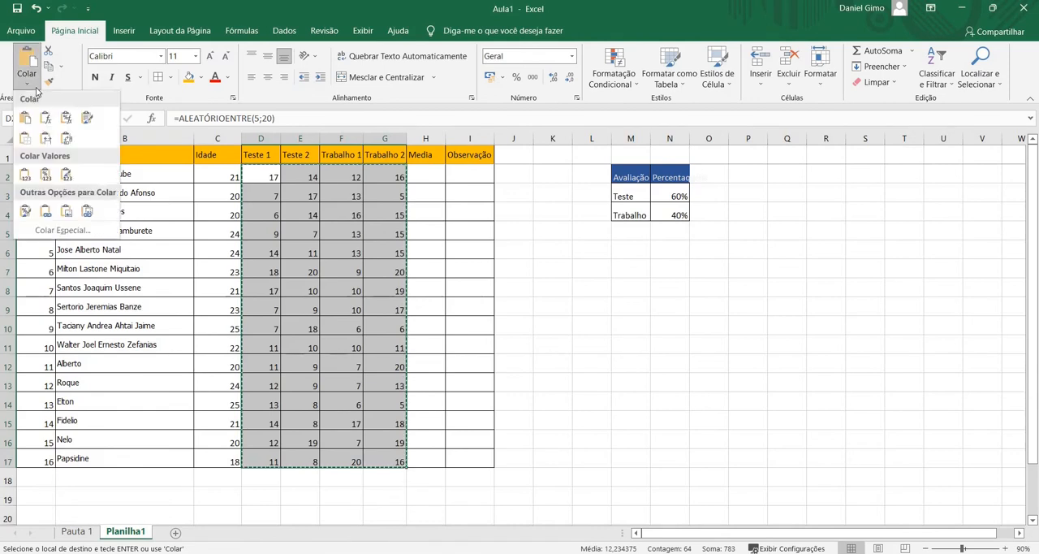
{"action": "left_click", "coordinate": [25, 176]}
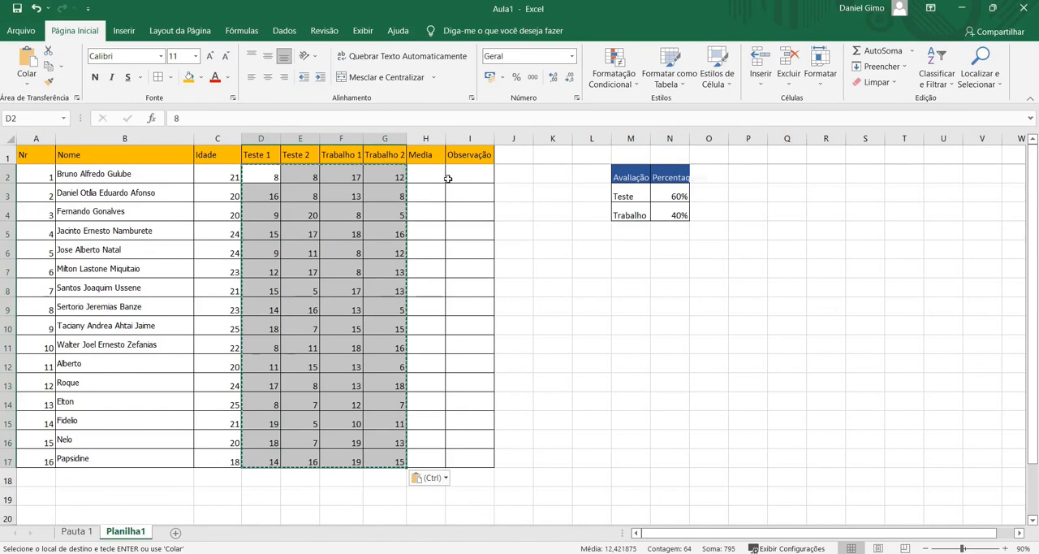
{"action": "left_click", "coordinate": [429, 176]}
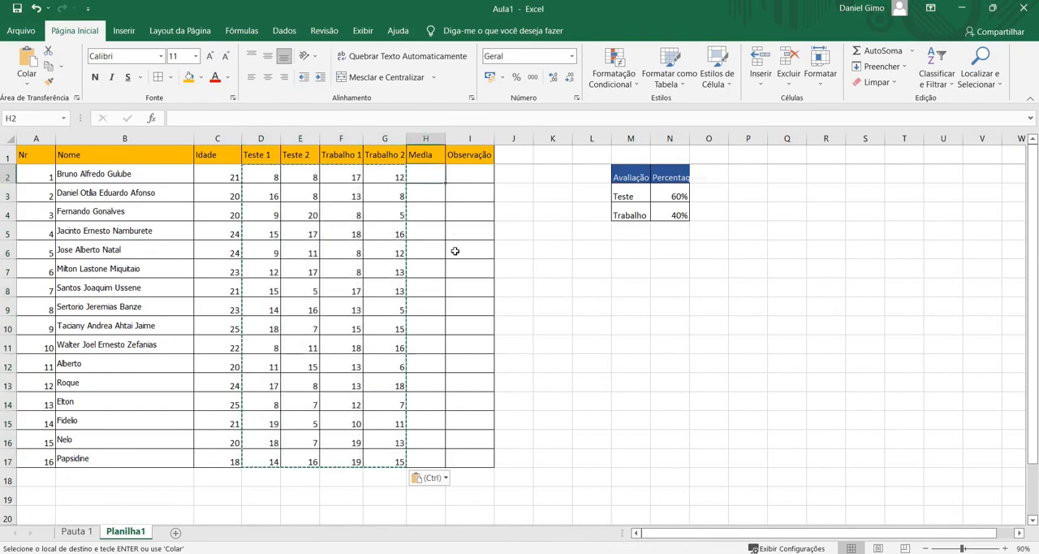
{"action": "type", "text": "z"}
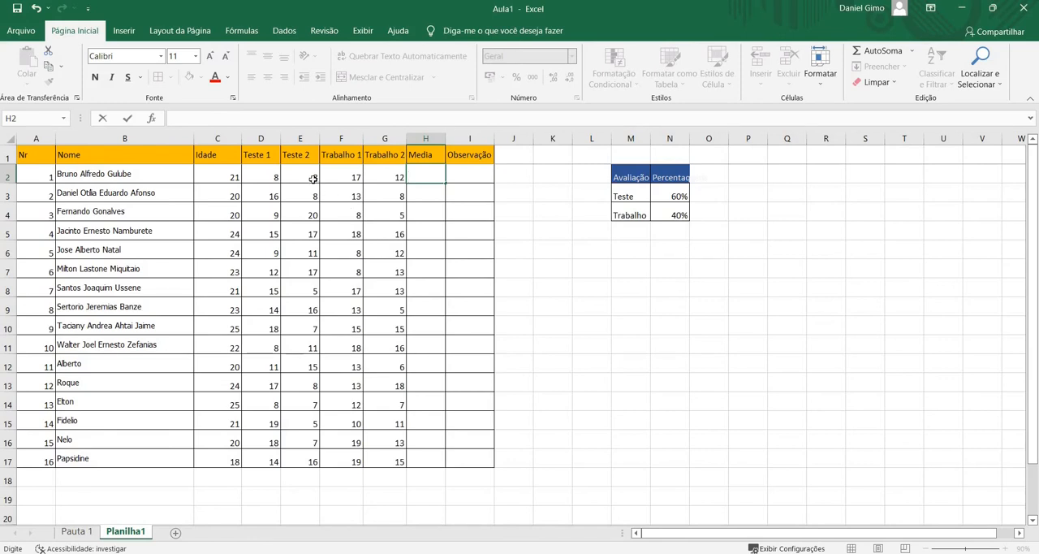
{"action": "left_click", "coordinate": [267, 179]}
{"action": "left_click", "coordinate": [314, 175]}
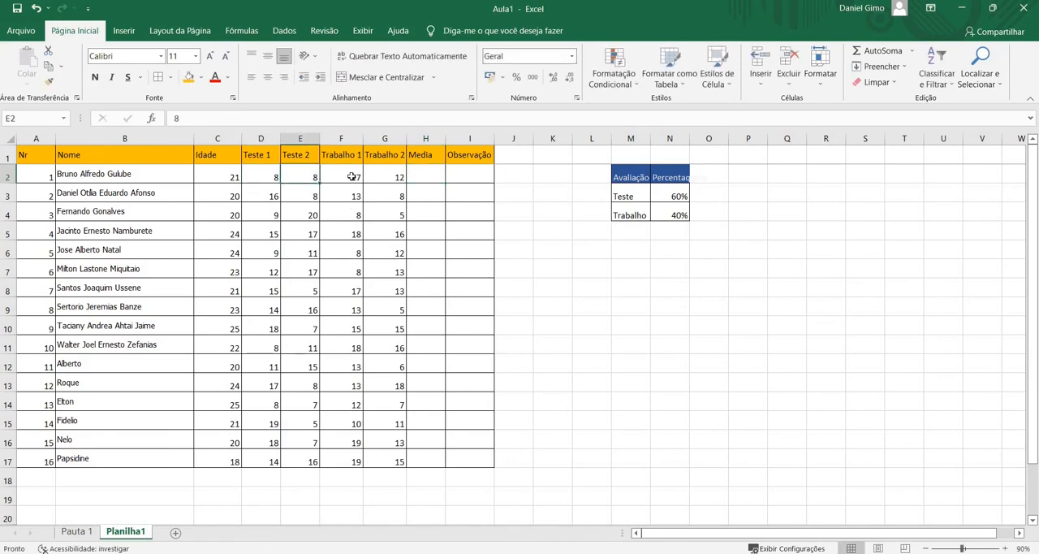
{"action": "left_click", "coordinate": [354, 176]}
{"action": "left_click", "coordinate": [381, 176]}
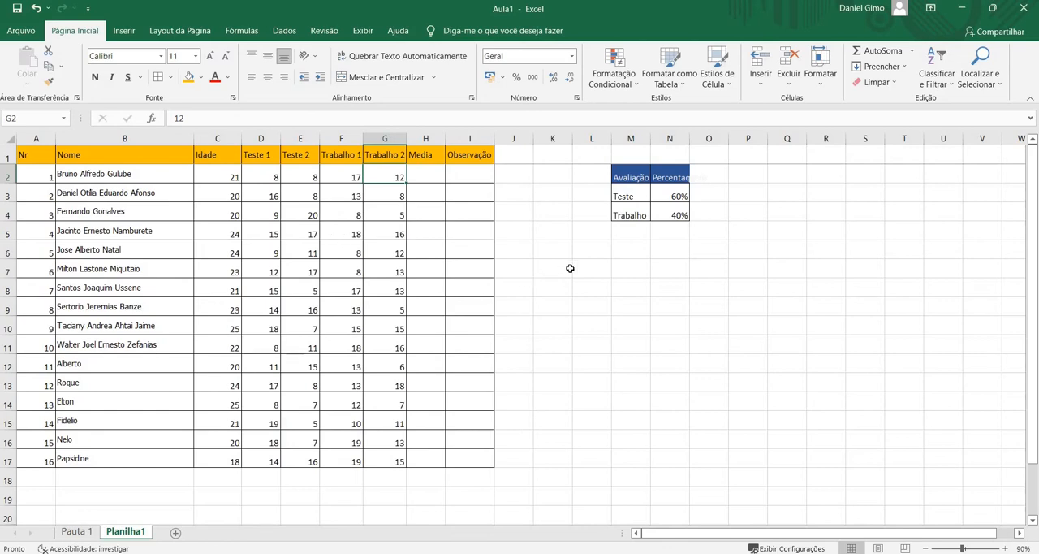
{"action": "left_click", "coordinate": [436, 179]}
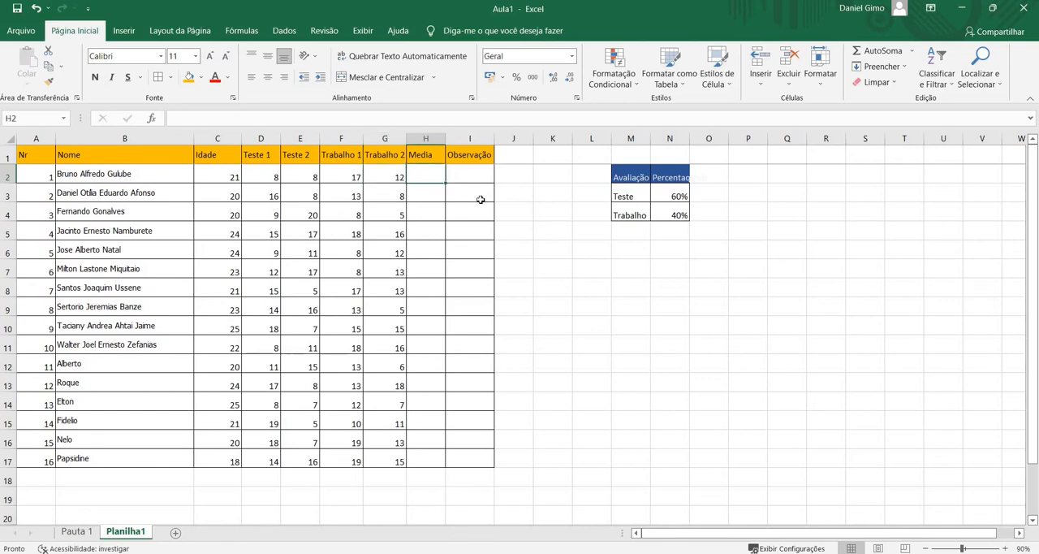
{"action": "left_click", "coordinate": [623, 286]}
Widen column O and add the first student's Teste 1 and Teste 2 grades in O8 with the formula =D2+E2
{"action": "left_click", "coordinate": [718, 284]}
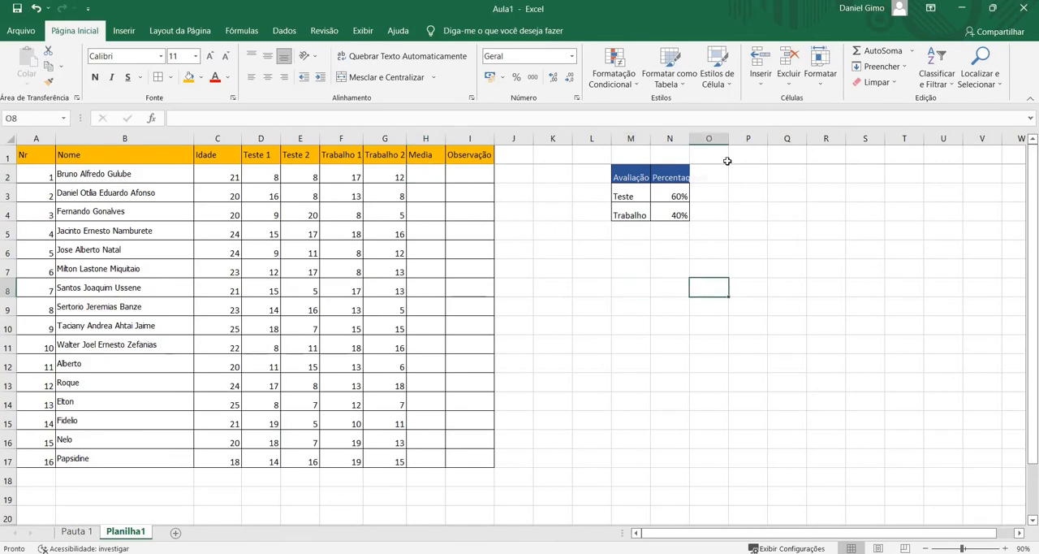
{"action": "left_click_drag", "start_coordinate": [727, 143], "coordinate": [755, 143]}
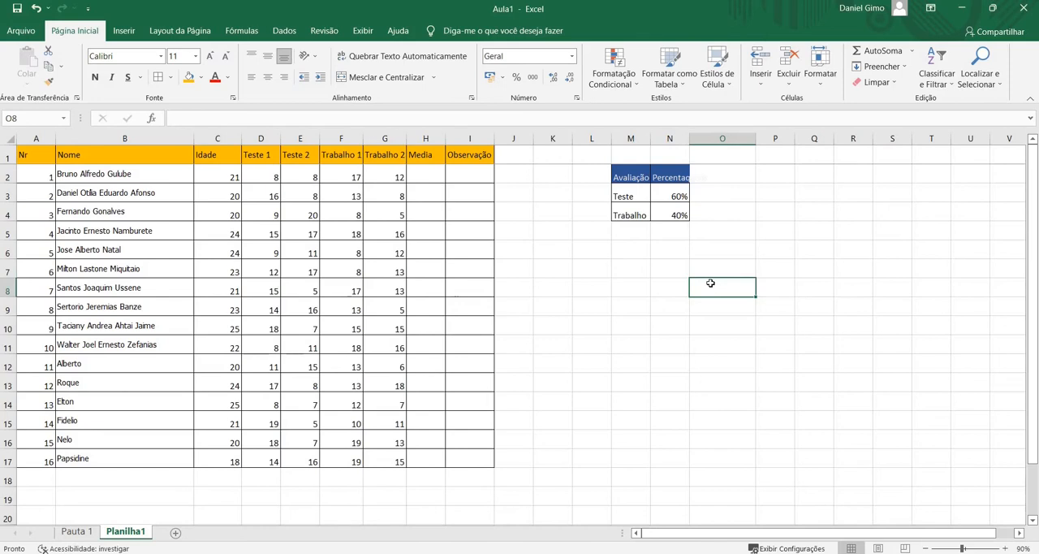
{"action": "type", "text": "="}
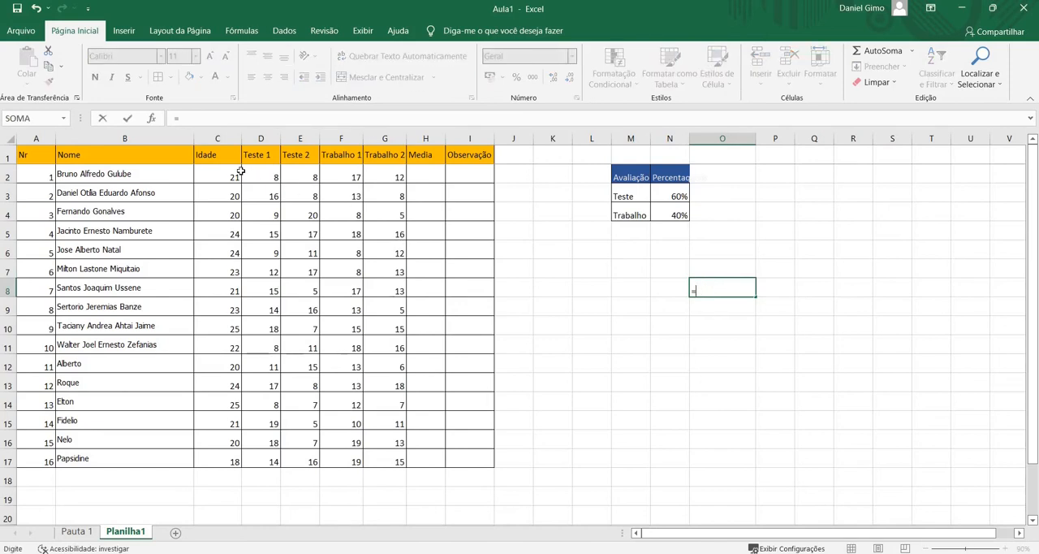
{"action": "left_click", "coordinate": [266, 179]}
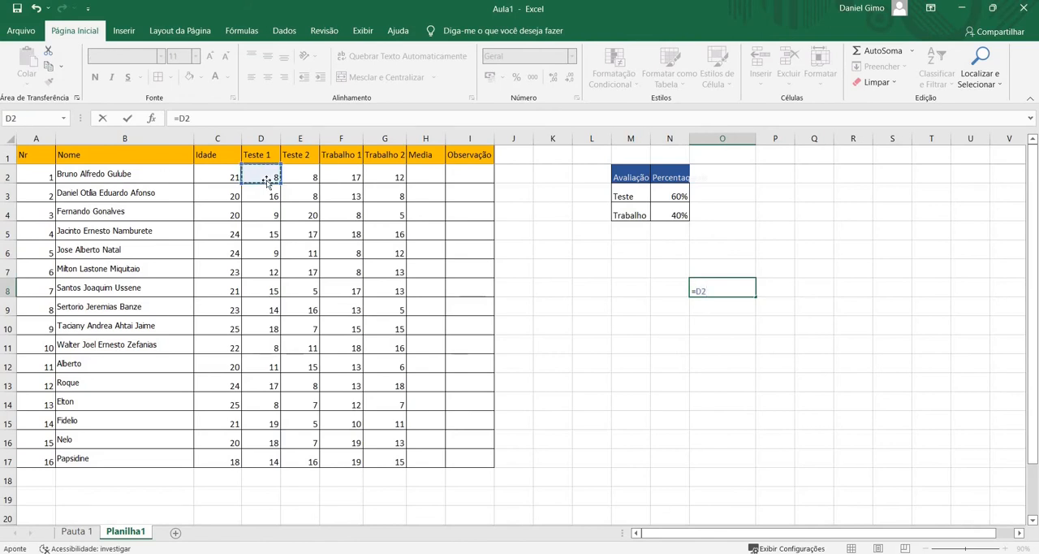
{"action": "type", "text": "+"}
{"action": "left_click", "coordinate": [310, 177]}
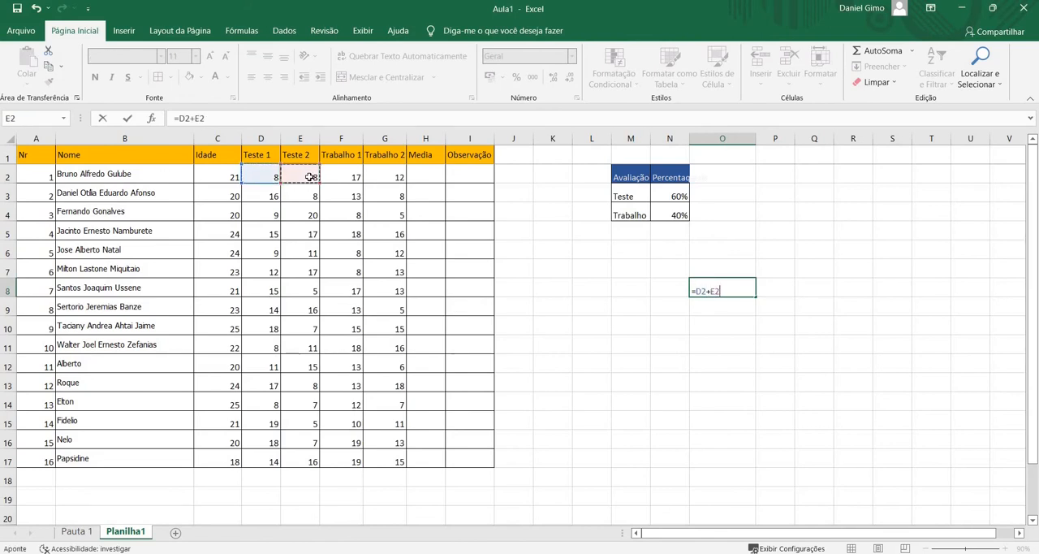
{"action": "key", "text": "Return"}
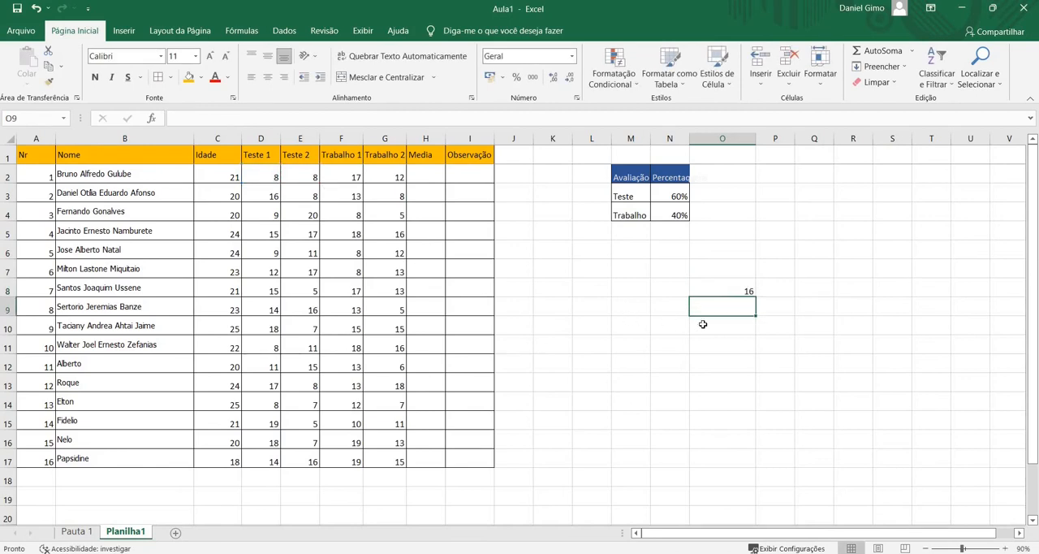
Enter the formula =SOMA(D2;E2) in O9 to add the same two test grades with the sum function
{"action": "type", "text": "="}
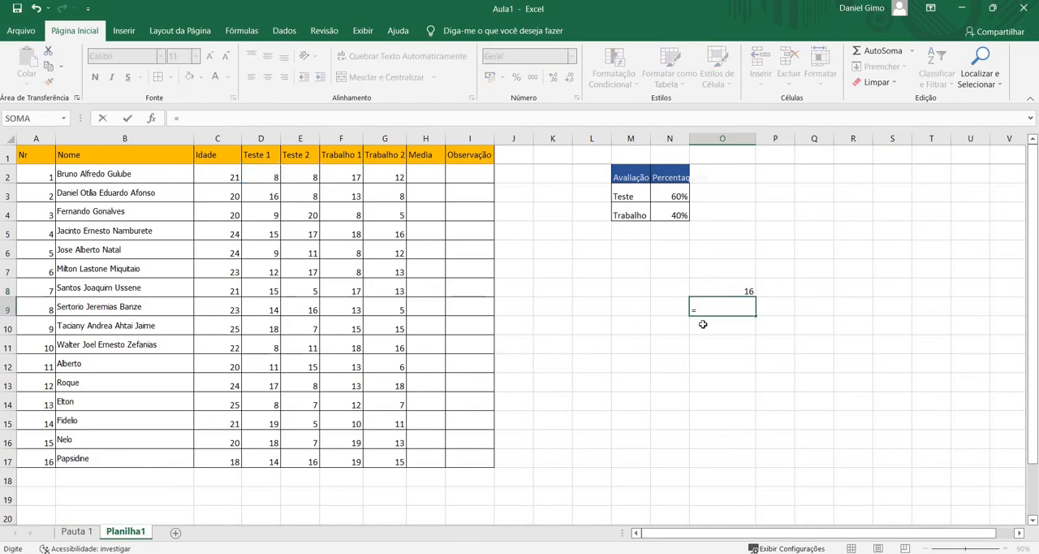
{"action": "type", "text": "S"}
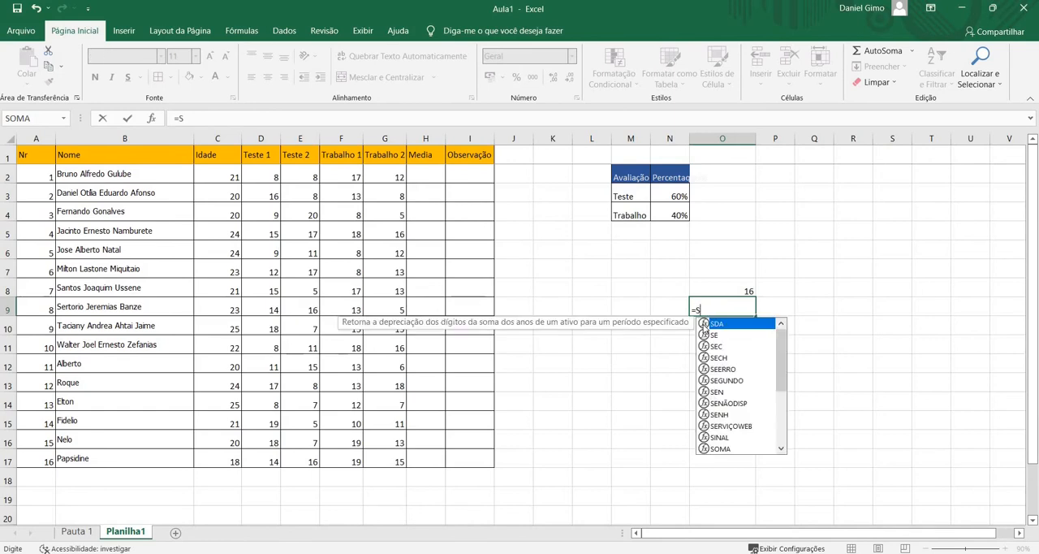
{"action": "type", "text": "OMA("}
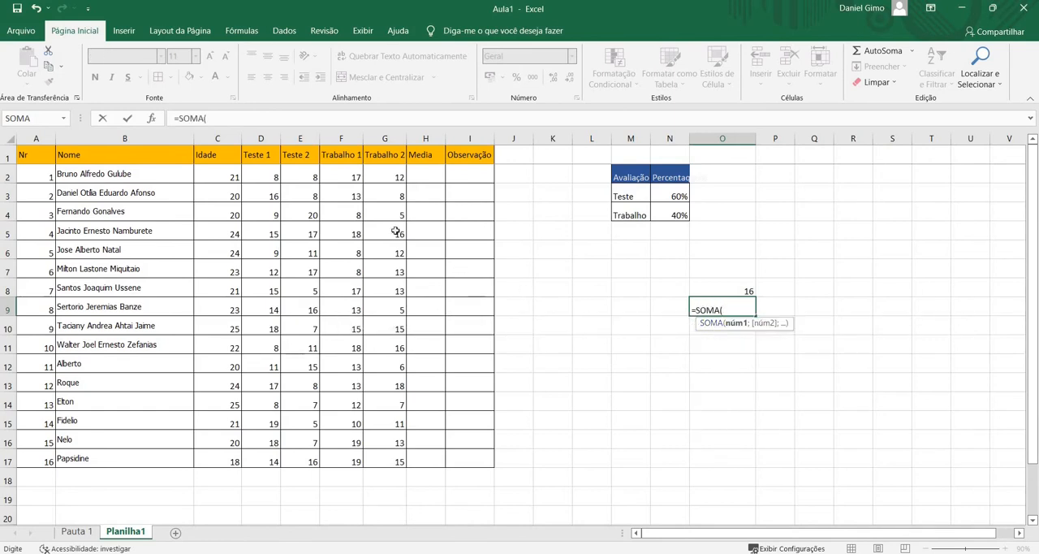
{"action": "left_click", "coordinate": [272, 174]}
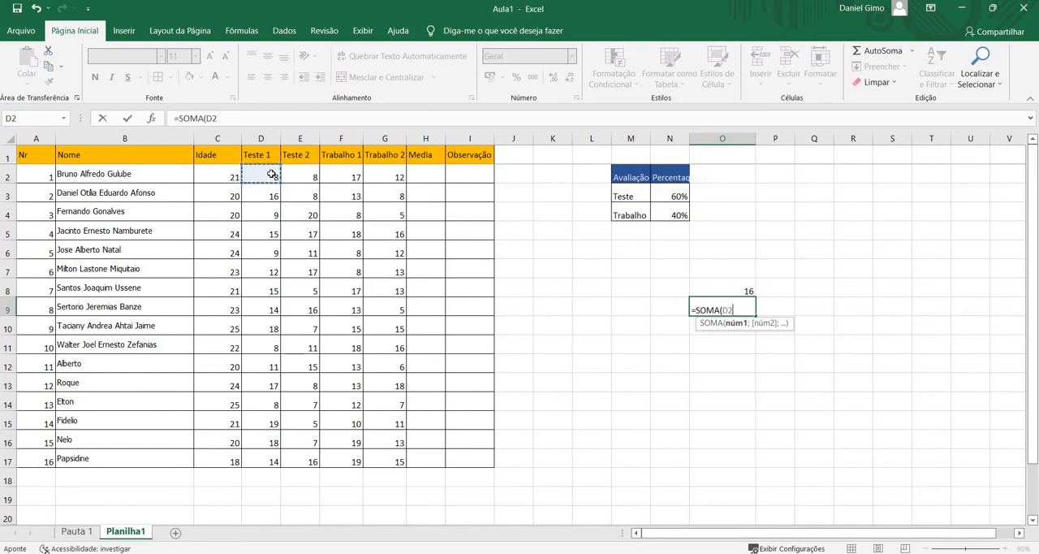
{"action": "type", "text": ";"}
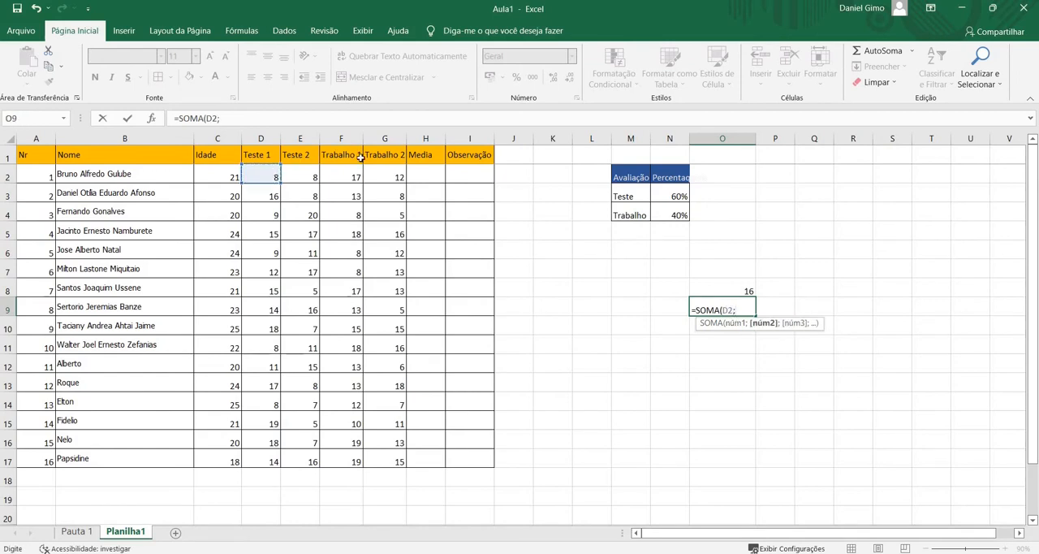
{"action": "left_click", "coordinate": [301, 174]}
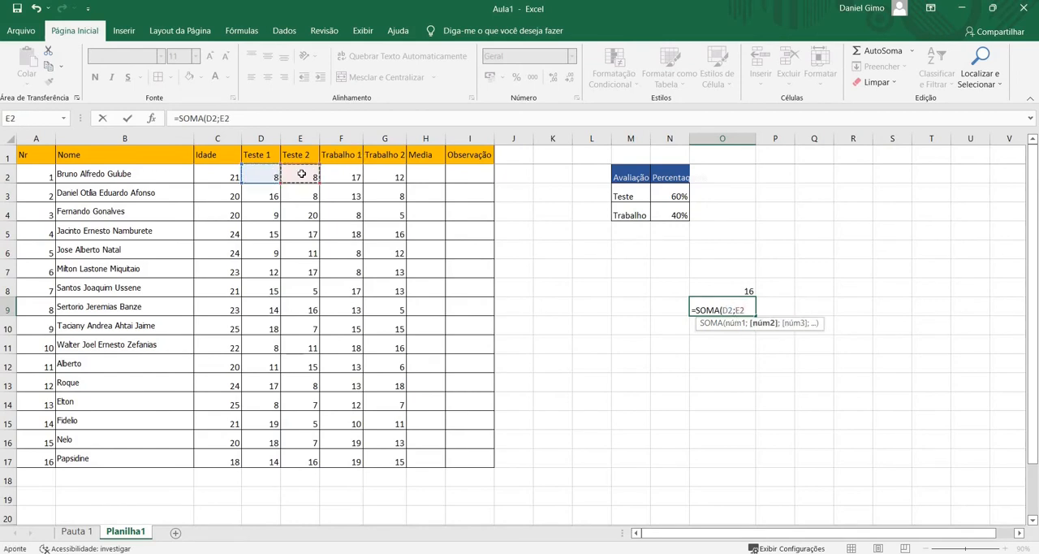
{"action": "type", "text": ")"}
{"action": "key", "text": "Return"}
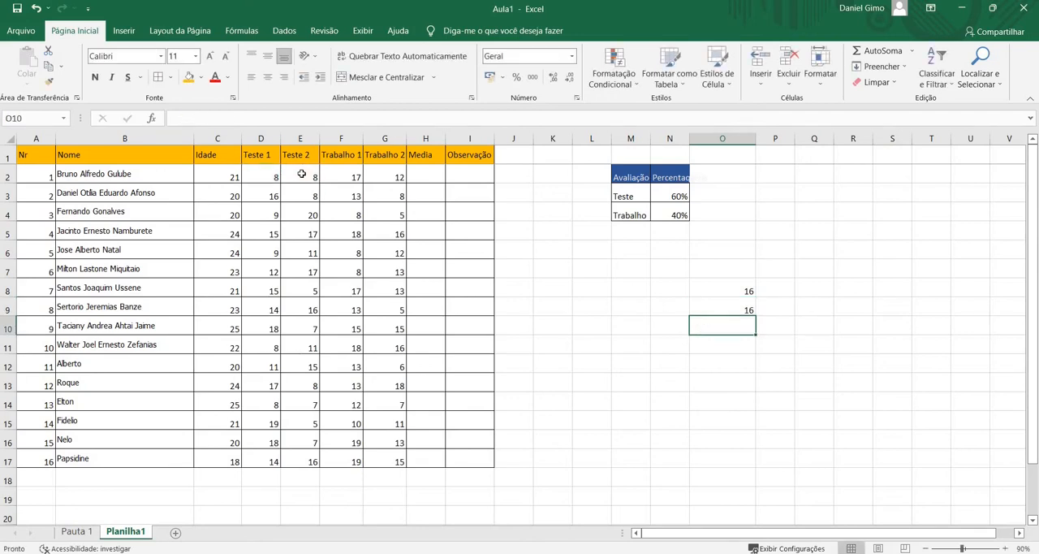
Compare the plus-operator formula in O8 with the SOMA formula in O9
{"action": "left_click", "coordinate": [730, 290]}
{"action": "double_click", "coordinate": [730, 290]}
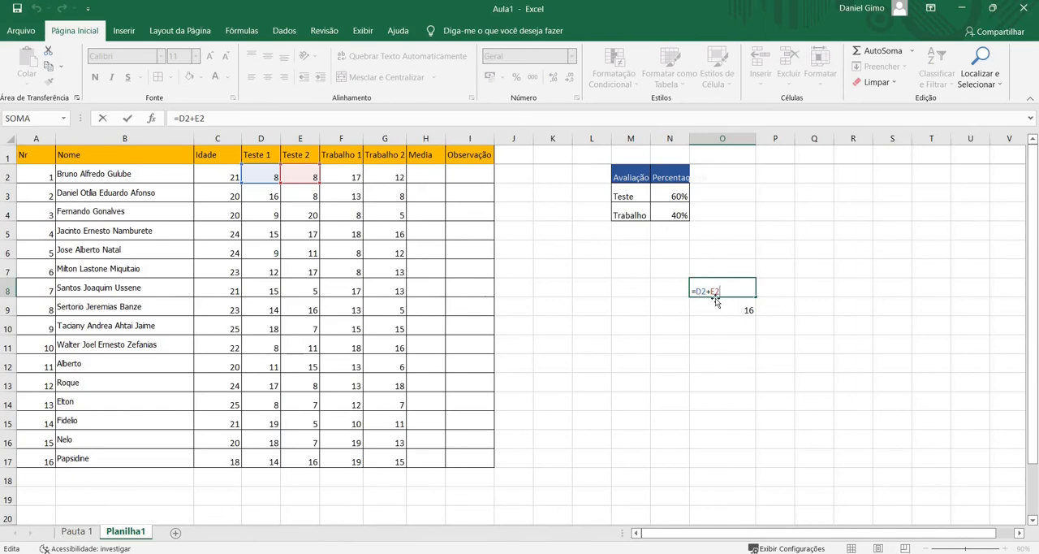
{"action": "left_click", "coordinate": [728, 315]}
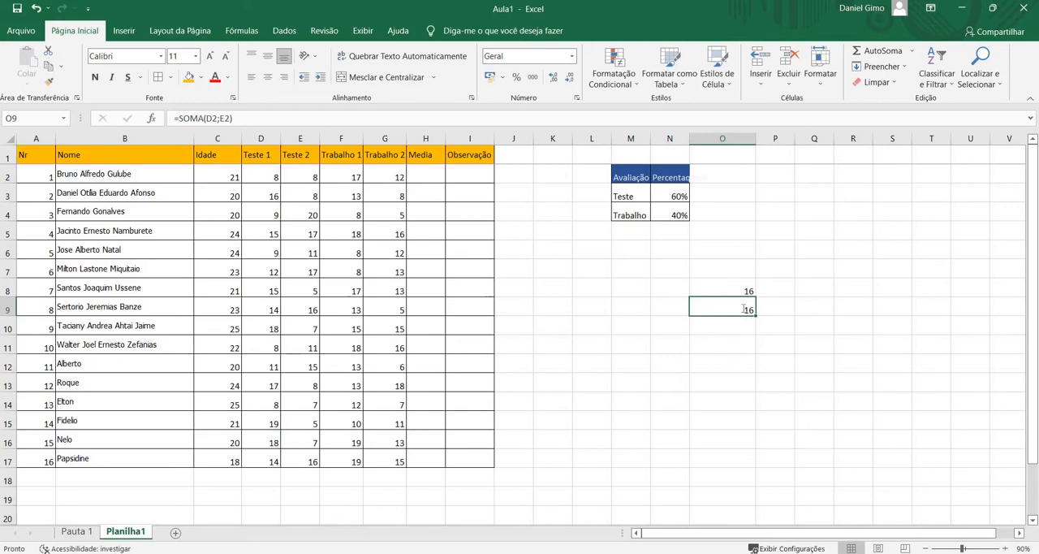
{"action": "double_click", "coordinate": [743, 309]}
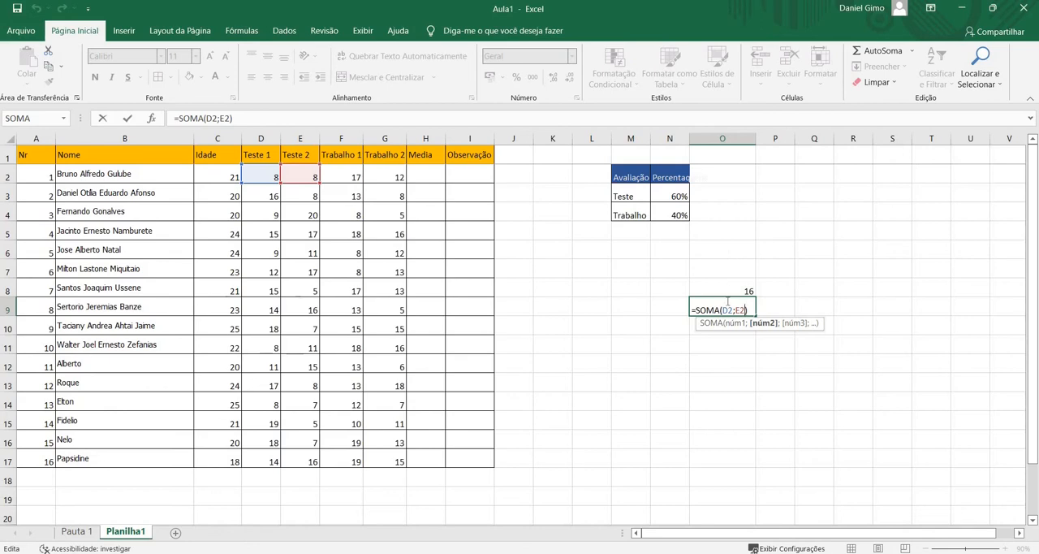
Total the Idade column in C18, directly below the last student, with the formula =SOMA(C2:C17)
{"action": "scroll", "coordinate": [403, 255], "scroll_direction": "down", "scroll_amount": 5}
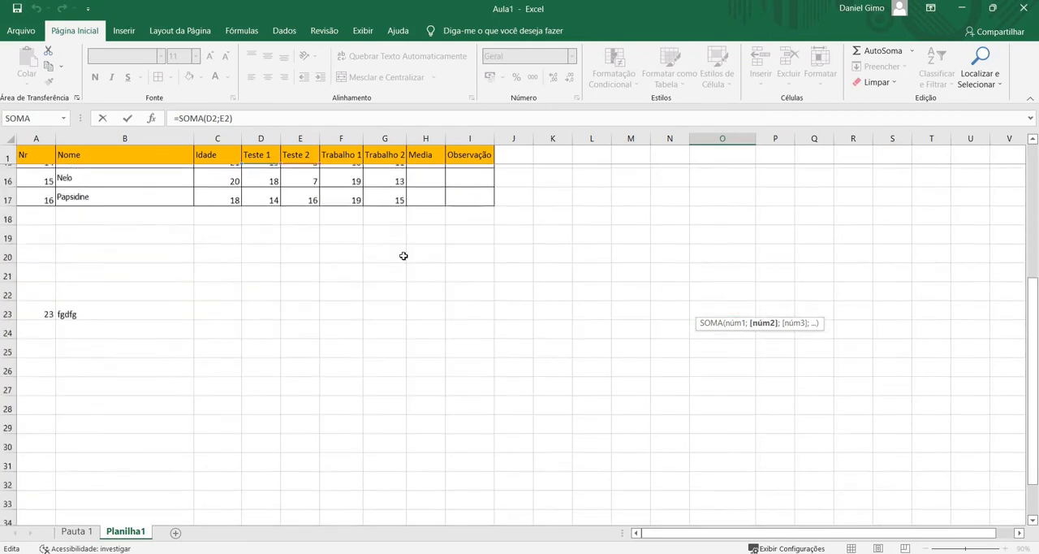
{"action": "scroll", "coordinate": [398, 259], "scroll_direction": "up", "scroll_amount": 5}
{"action": "left_click_drag", "start_coordinate": [225, 175], "coordinate": [223, 461]}
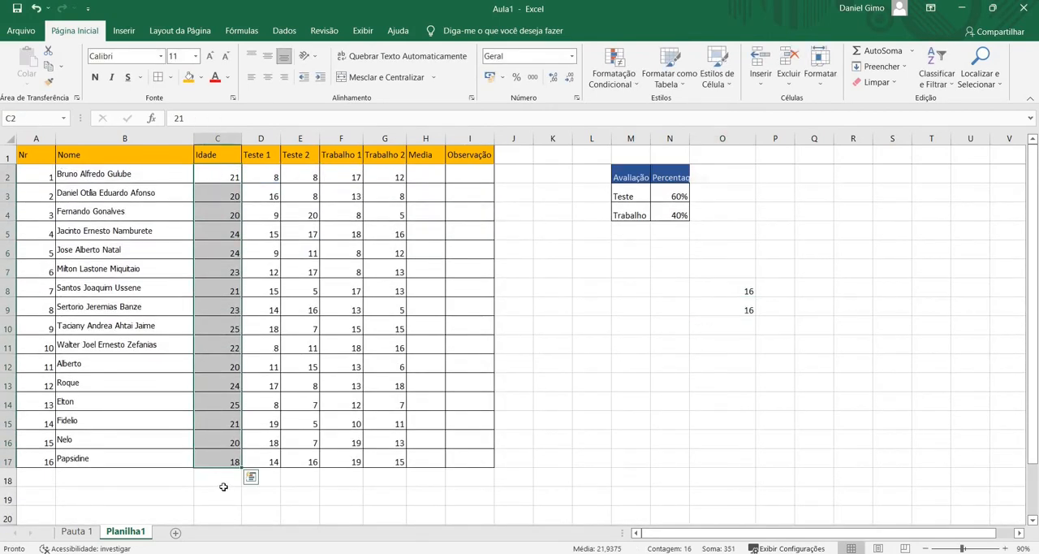
{"action": "left_click", "coordinate": [217, 477]}
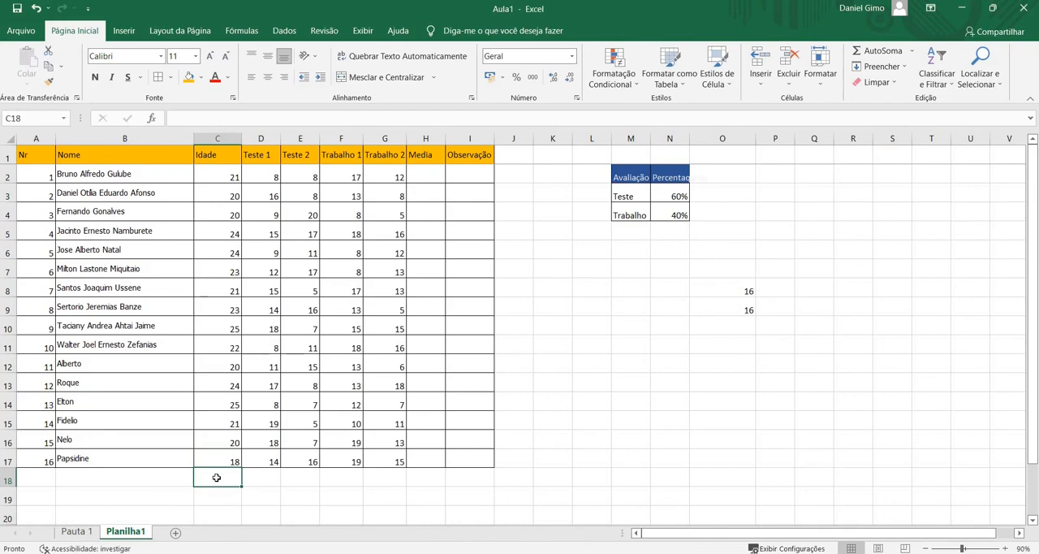
{"action": "type", "text": "=SOM"}
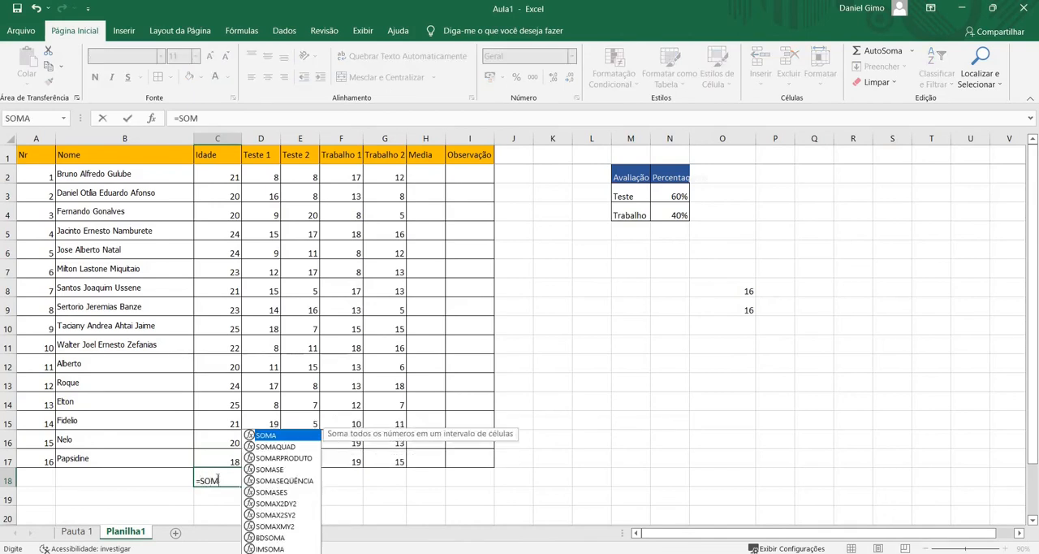
{"action": "type", "text": "A("}
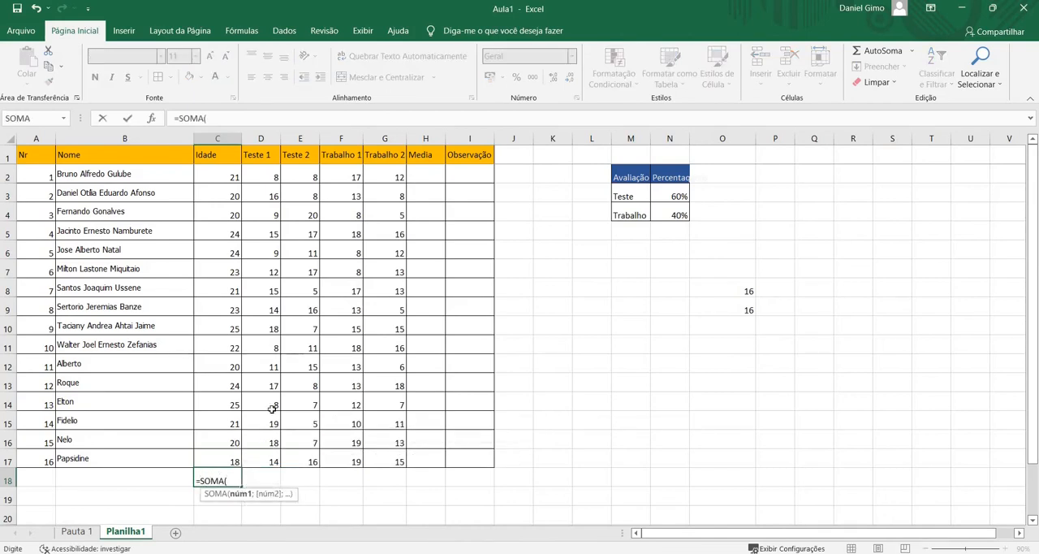
{"action": "left_click_drag", "start_coordinate": [212, 169], "coordinate": [216, 459]}
{"action": "type", "text": ")"}
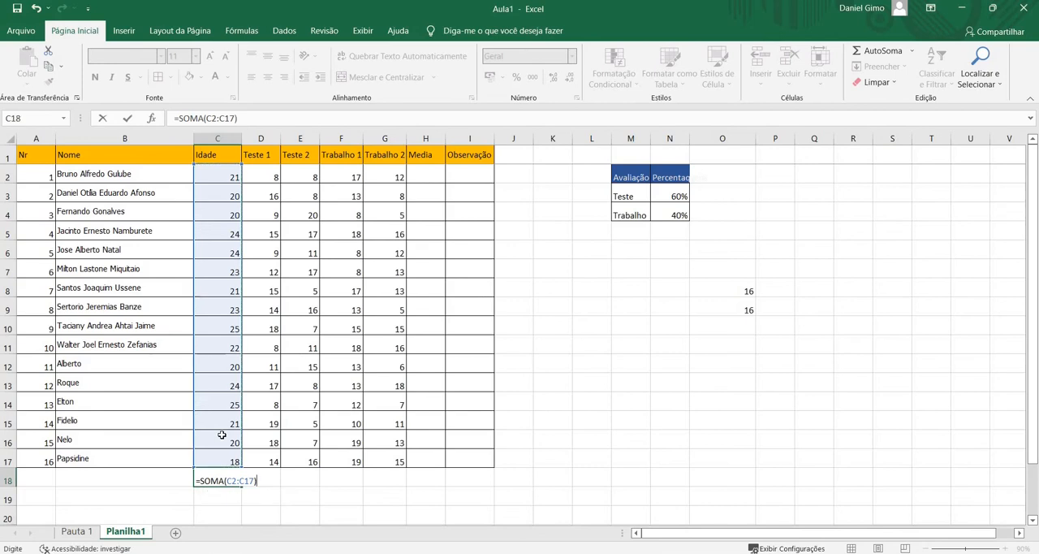
{"action": "key", "text": "Return"}
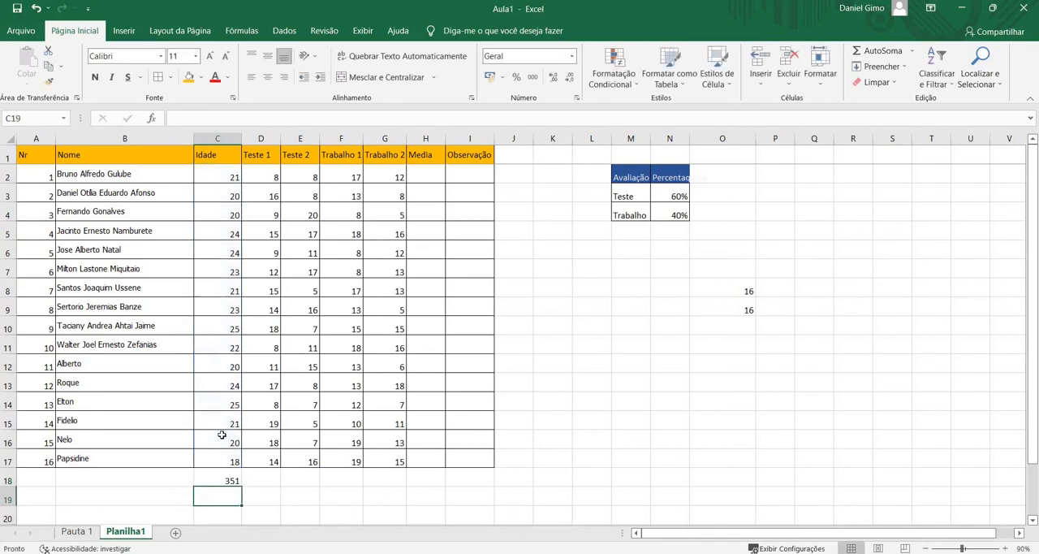
Compare the range-based SOMA formula in C18 with the two-argument SOMA formula in O9
{"action": "left_click", "coordinate": [233, 480]}
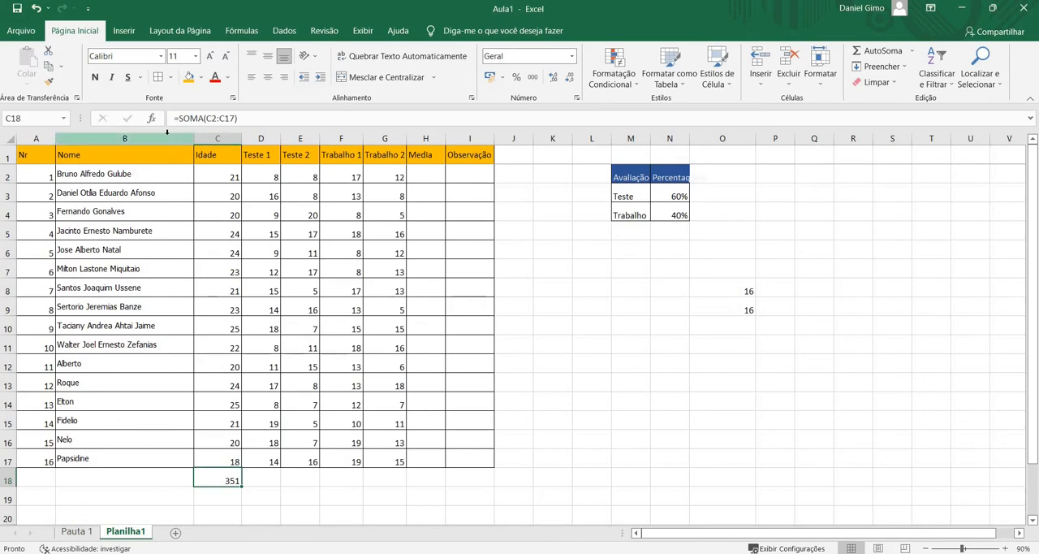
{"action": "left_click", "coordinate": [730, 308]}
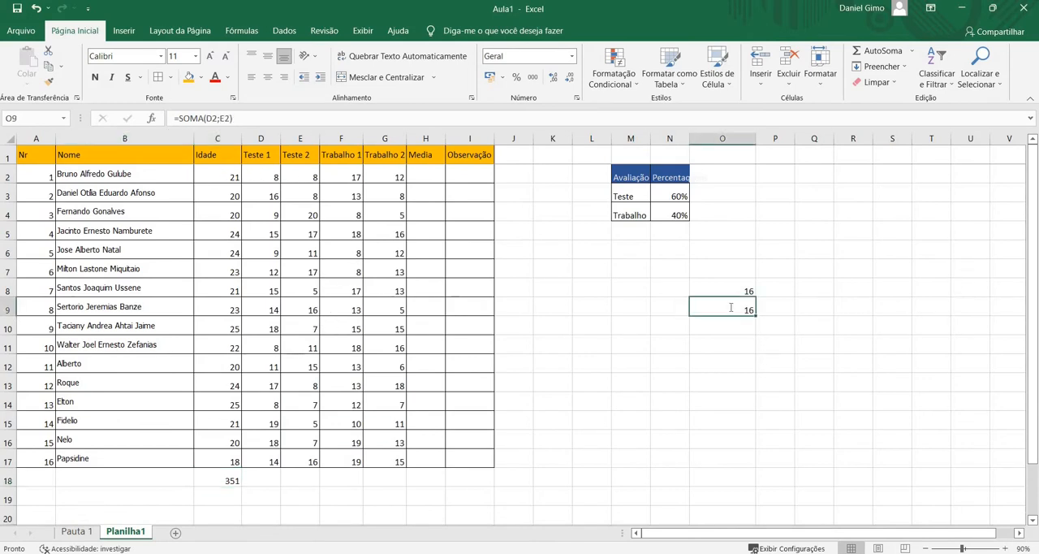
{"action": "double_click", "coordinate": [730, 309]}
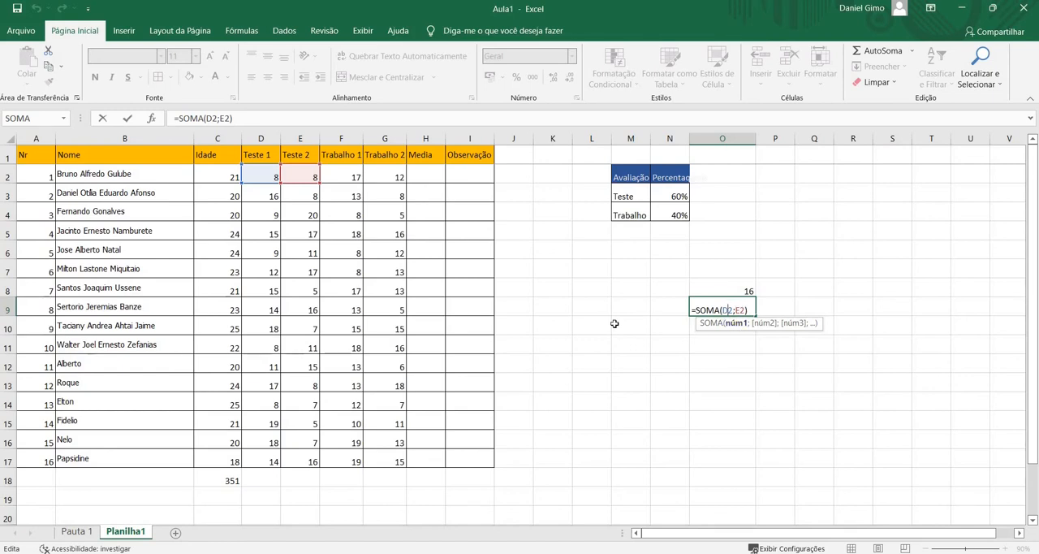
{"action": "key", "text": "Return"}
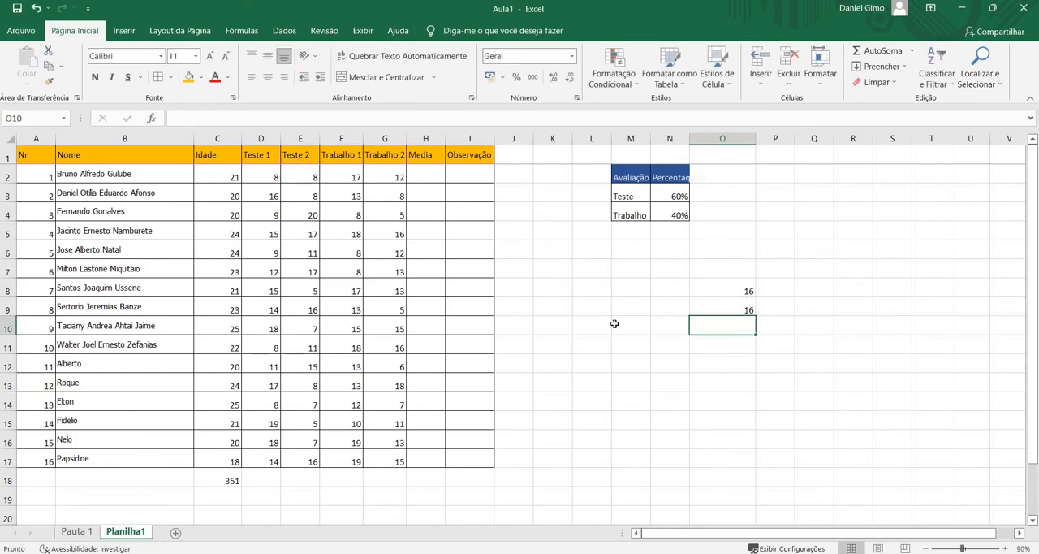
Extend the SOMA range in C18 to cover all ages and grades, using the formula =SOMA(C2:G17)
{"action": "double_click", "coordinate": [232, 479]}
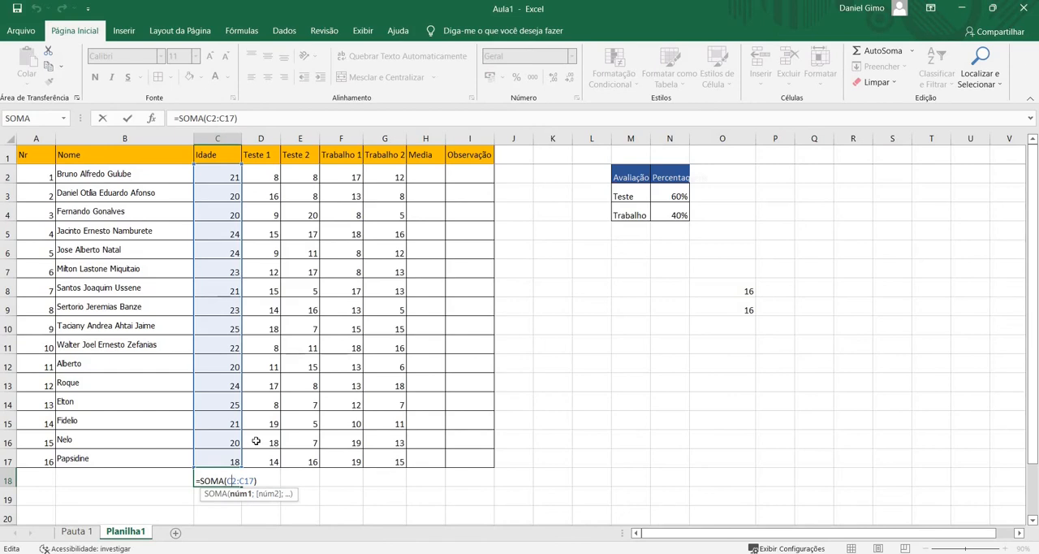
{"action": "left_click", "coordinate": [226, 422]}
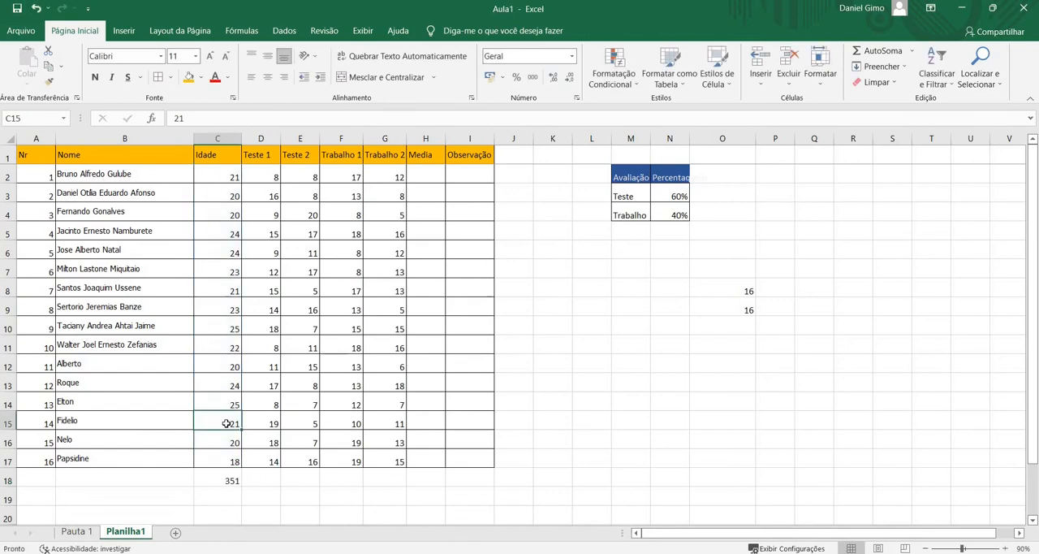
{"action": "double_click", "coordinate": [231, 480]}
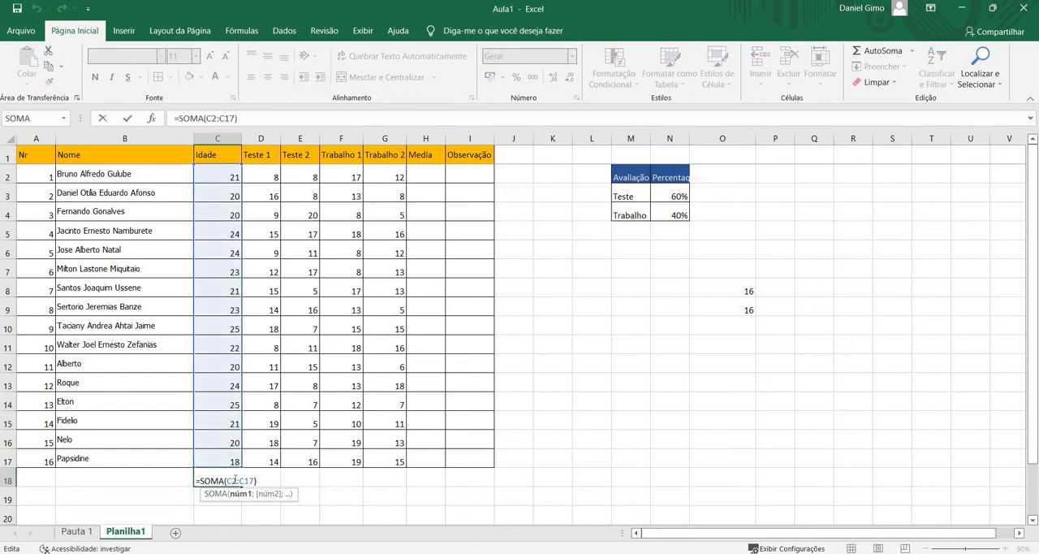
{"action": "double_click", "coordinate": [234, 480]}
{"action": "left_click_drag", "start_coordinate": [225, 170], "coordinate": [379, 451]}
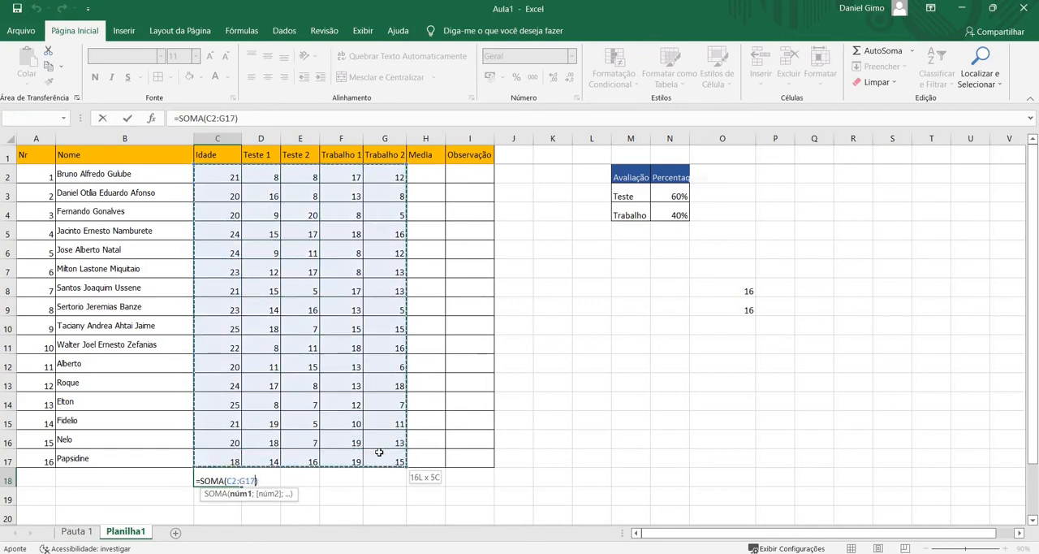
{"action": "key", "text": "Return"}
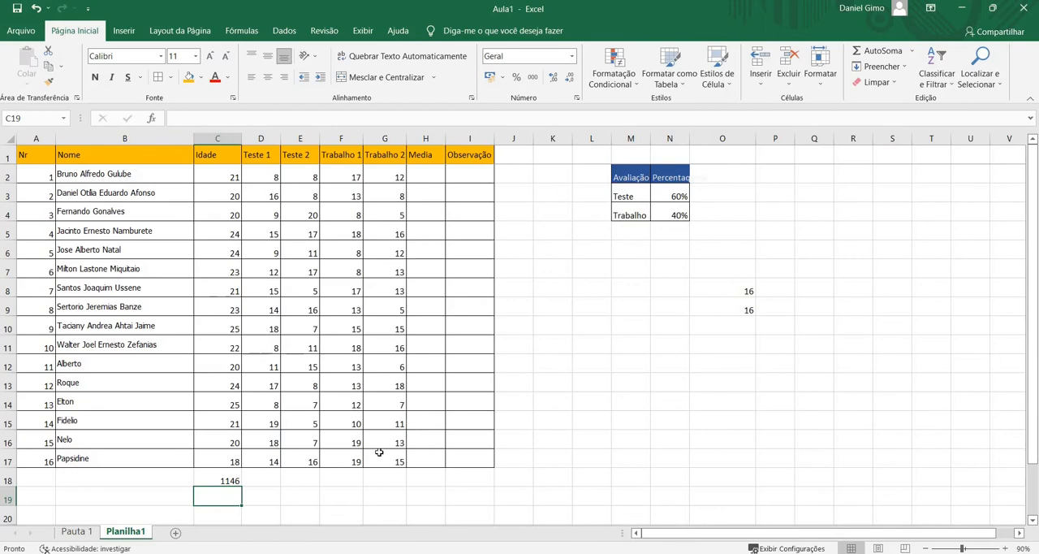
Clear the SOMA total from C18 and review the plus-operator formula in O8
{"action": "key", "text": "ctrl+z"}
{"action": "type", "text": "z"}
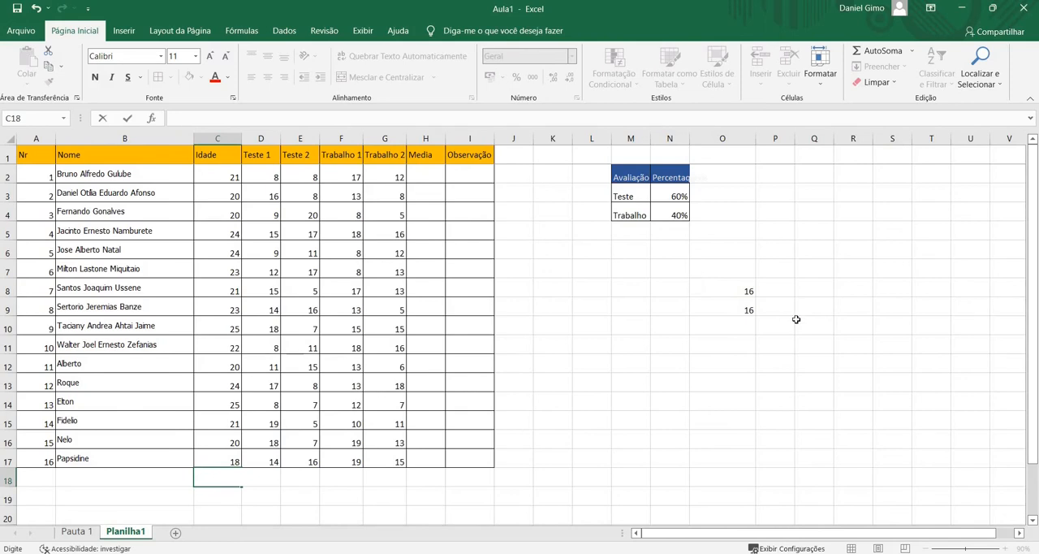
{"action": "double_click", "coordinate": [729, 289]}
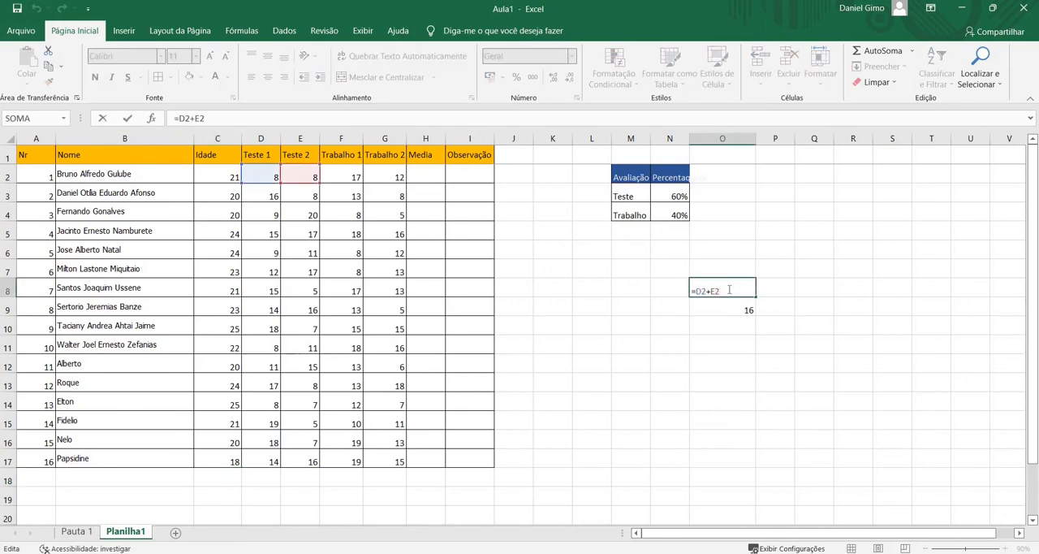
{"action": "key", "text": "Return"}
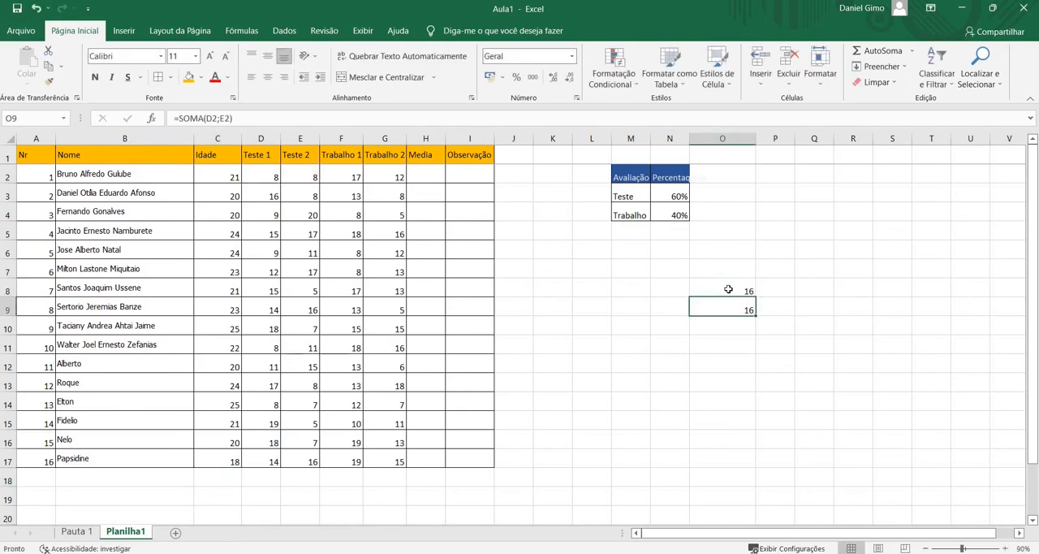
Enter the subtraction formula =C2-F17 in O10, below the two addition examples
{"action": "left_click", "coordinate": [721, 329]}
{"action": "type", "text": "="}
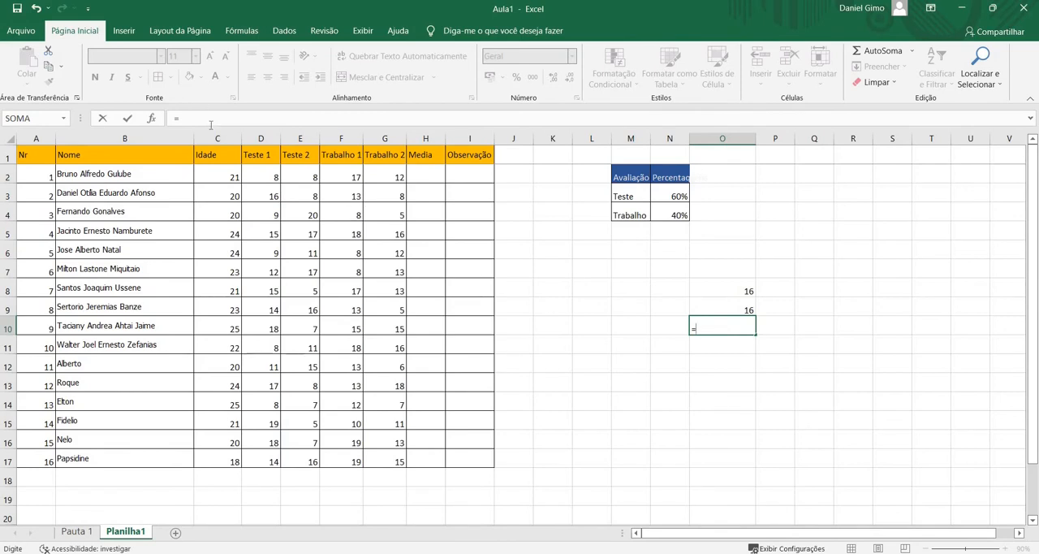
{"action": "left_click", "coordinate": [209, 179]}
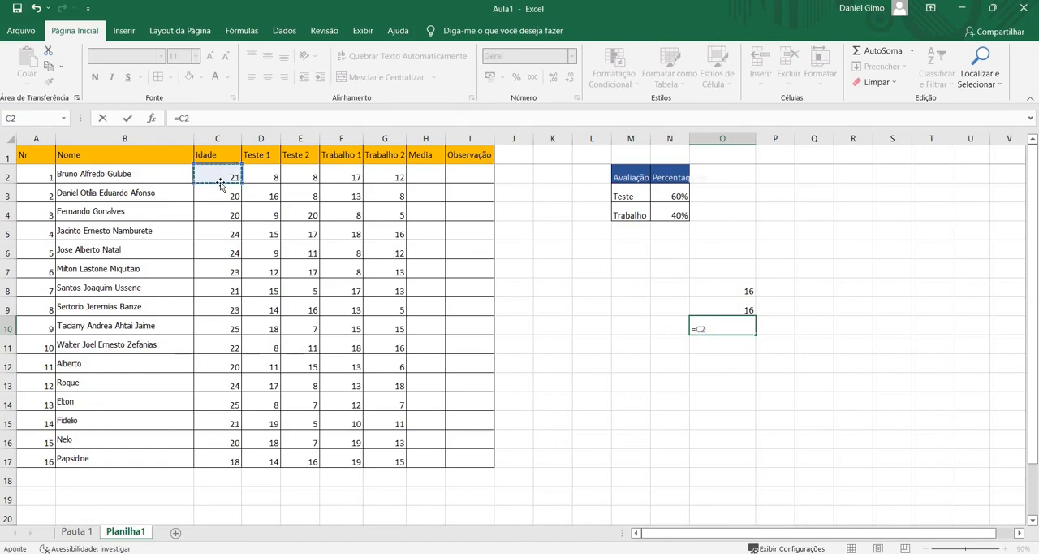
{"action": "type", "text": "-"}
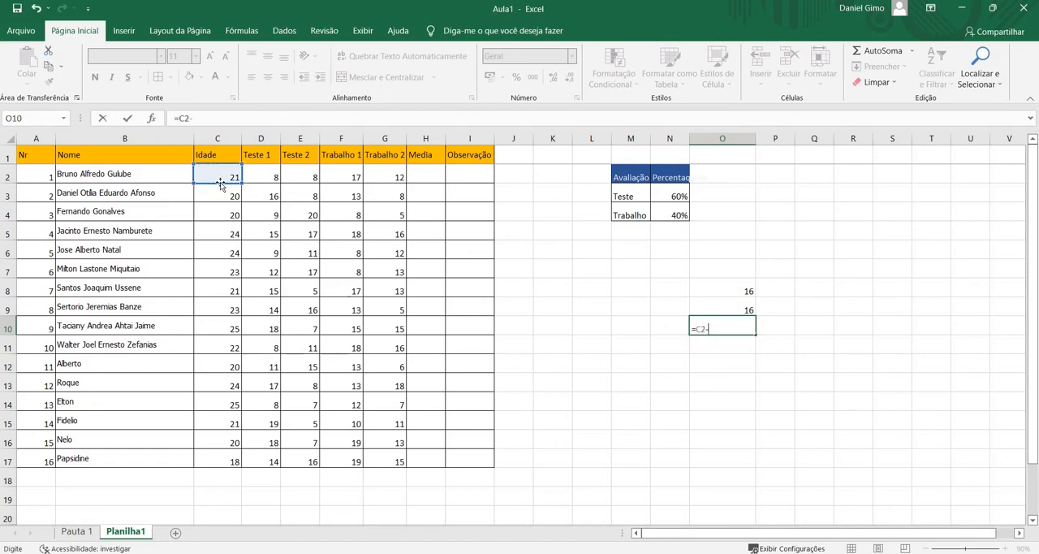
{"action": "left_click", "coordinate": [345, 457]}
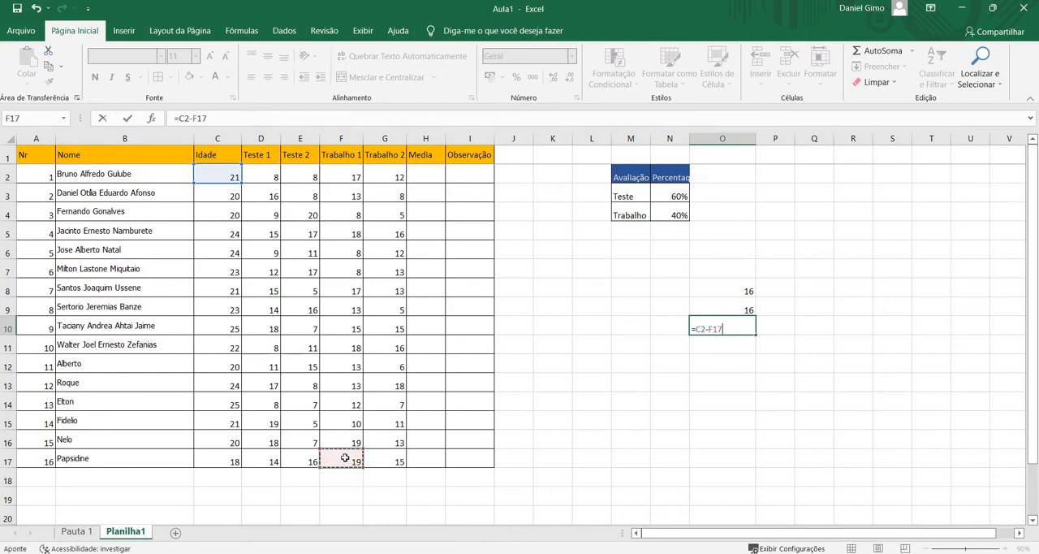
{"action": "key", "text": "Return"}
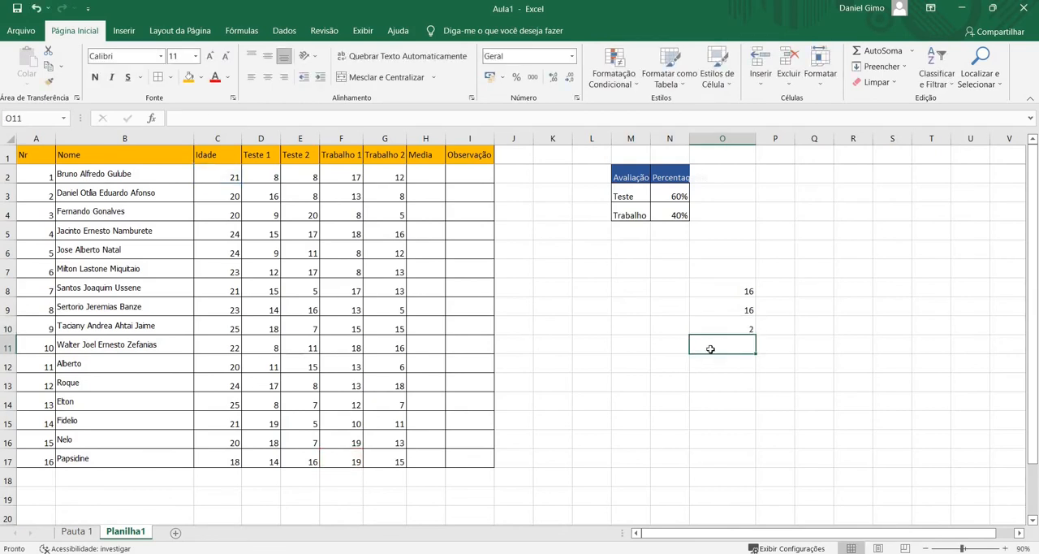
Enter the multiplication formula =D6*C6 in O11 and review its operator in the cell
{"action": "type", "text": "="}
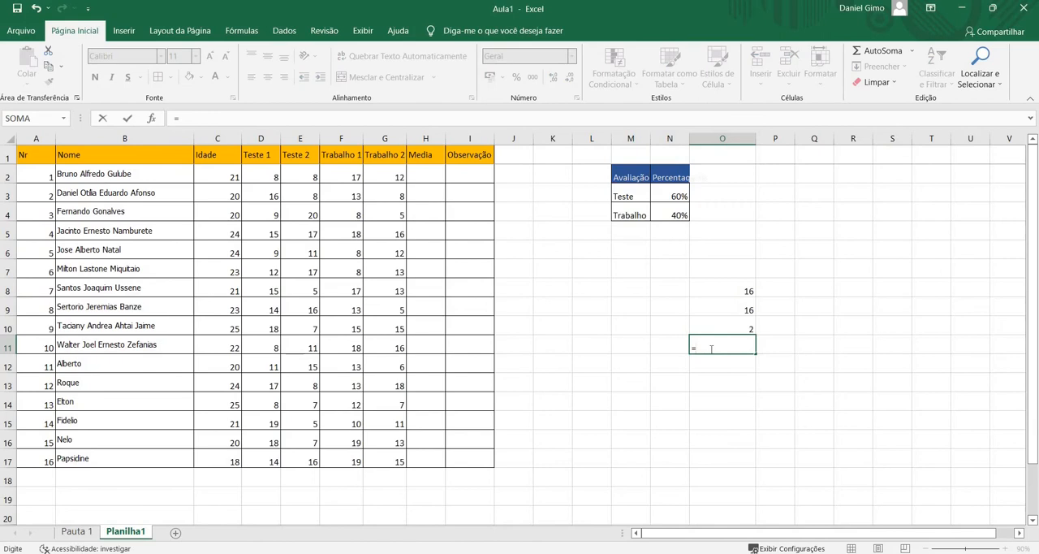
{"action": "left_click", "coordinate": [269, 250]}
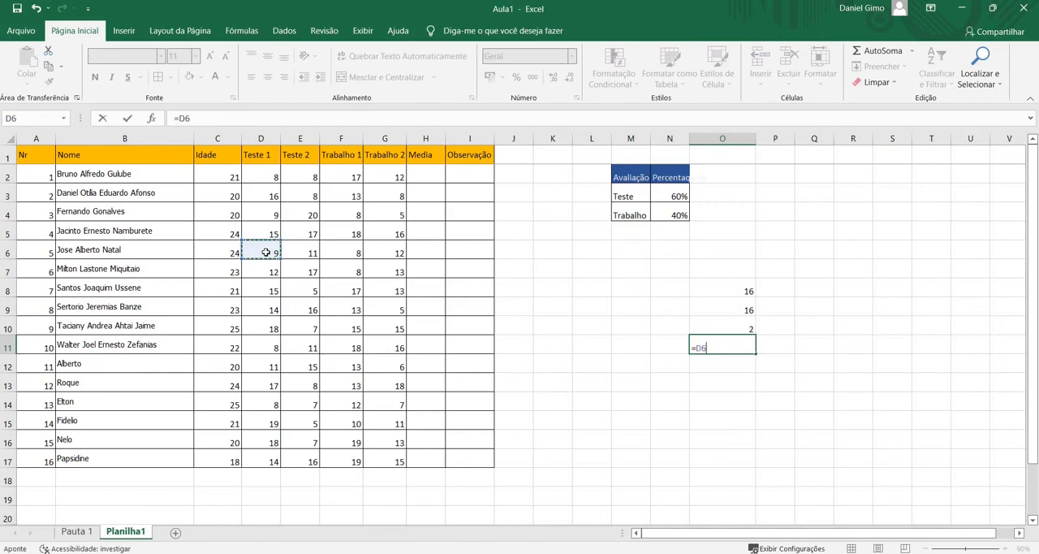
{"action": "type", "text": "*"}
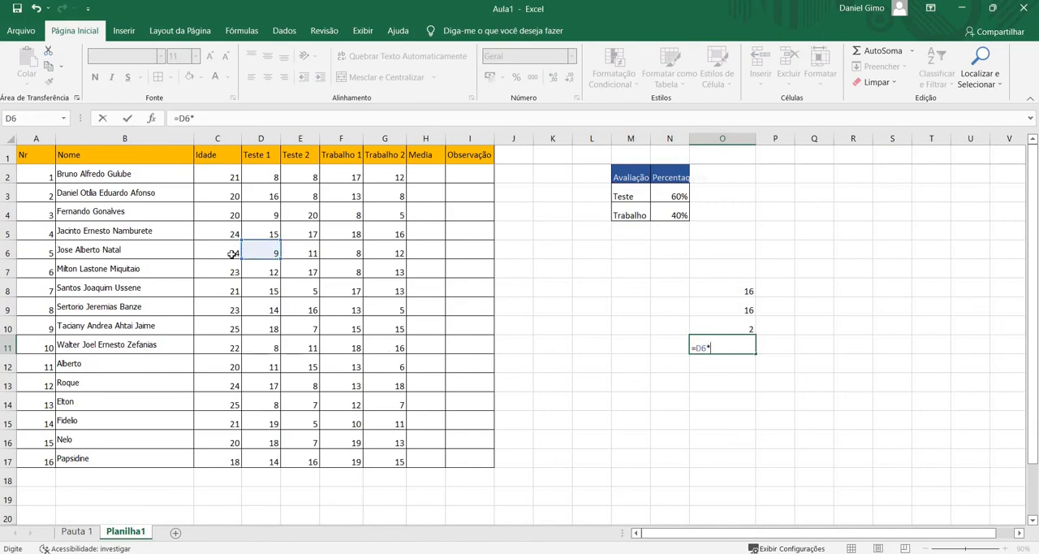
{"action": "left_click", "coordinate": [232, 254]}
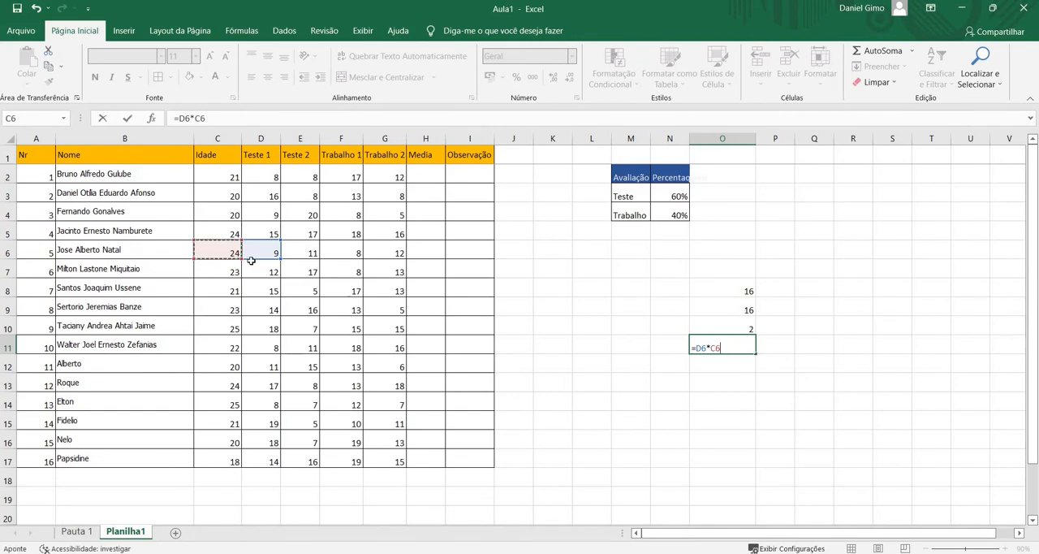
{"action": "key", "text": "Return"}
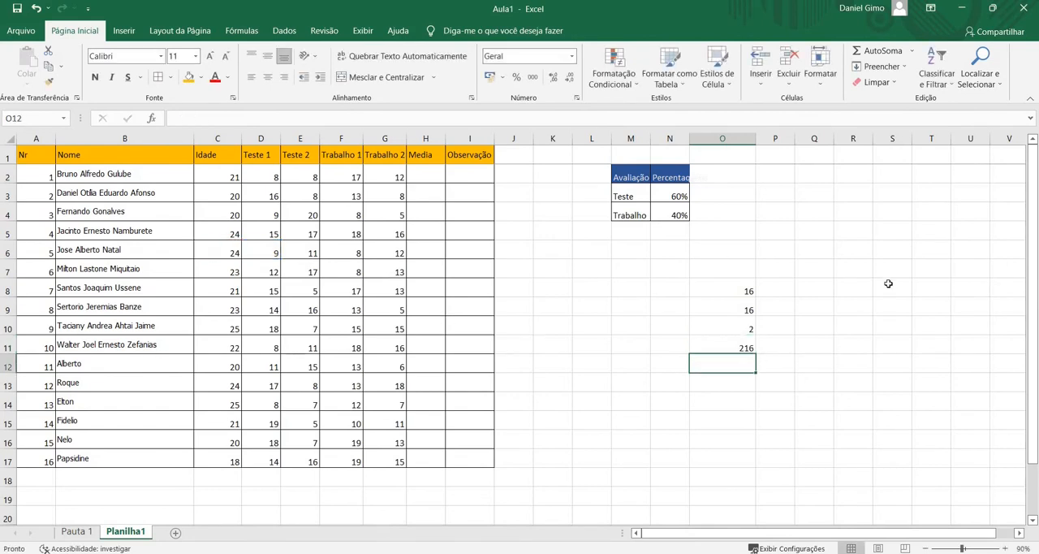
{"action": "double_click", "coordinate": [708, 347]}
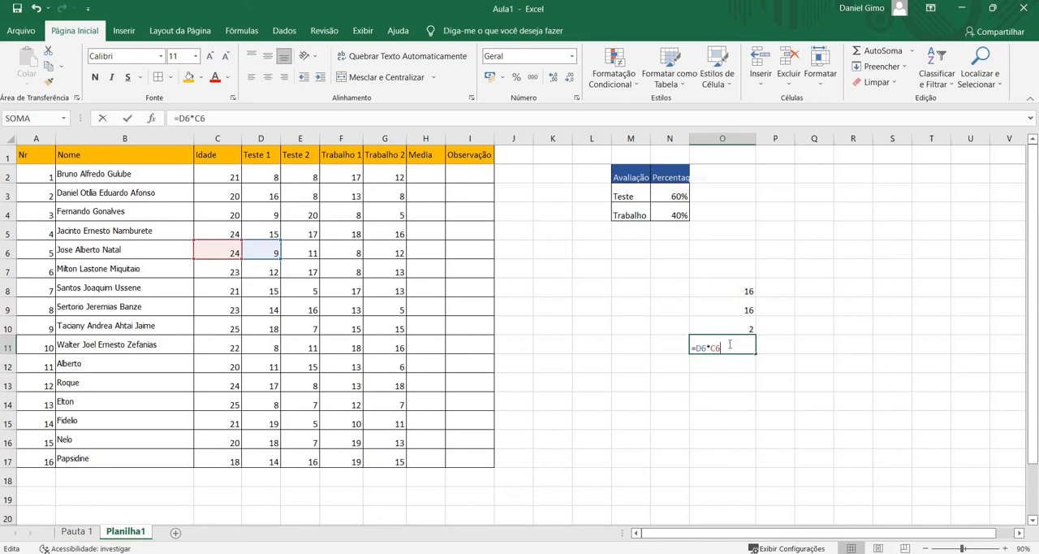
{"action": "double_click", "coordinate": [709, 347]}
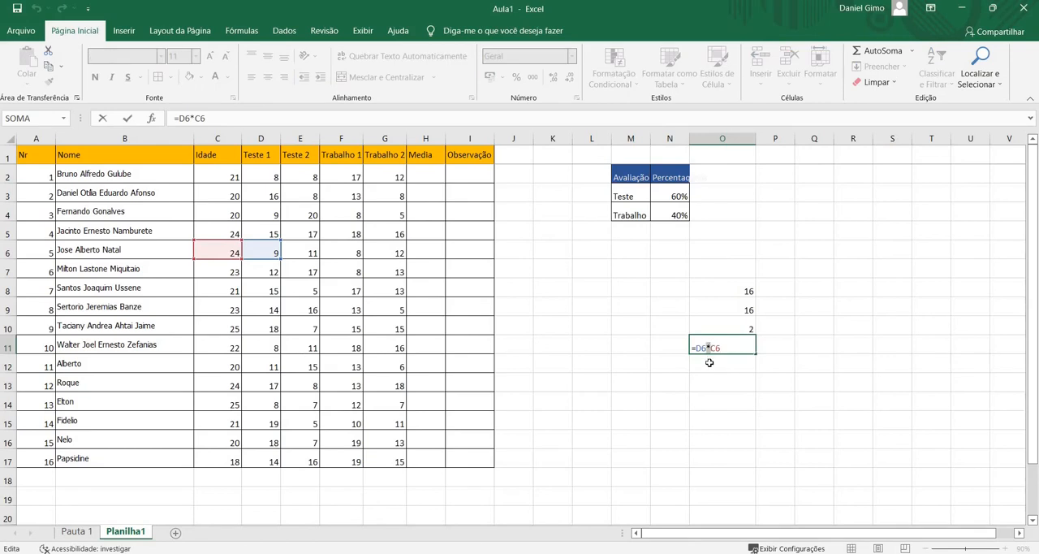
{"action": "key", "text": "Return"}
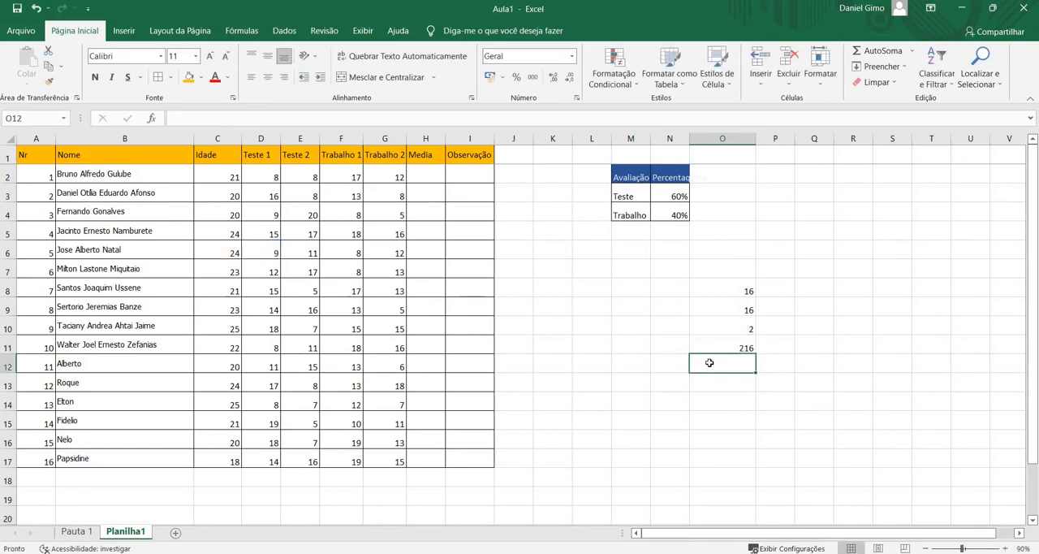
Enter the division formula =E9/3 in O12, below the multiplication example
{"action": "type", "text": "="}
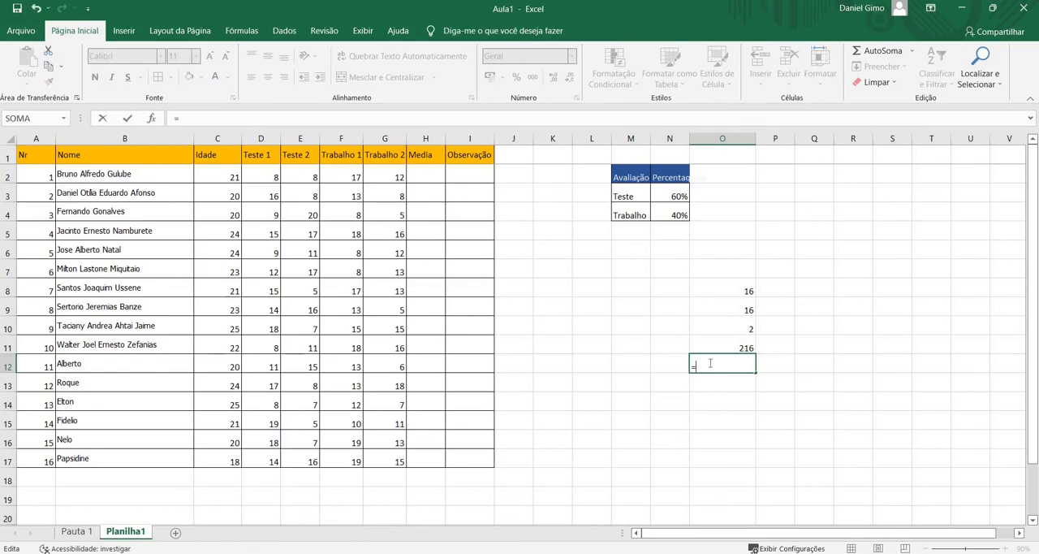
{"action": "left_click", "coordinate": [308, 313]}
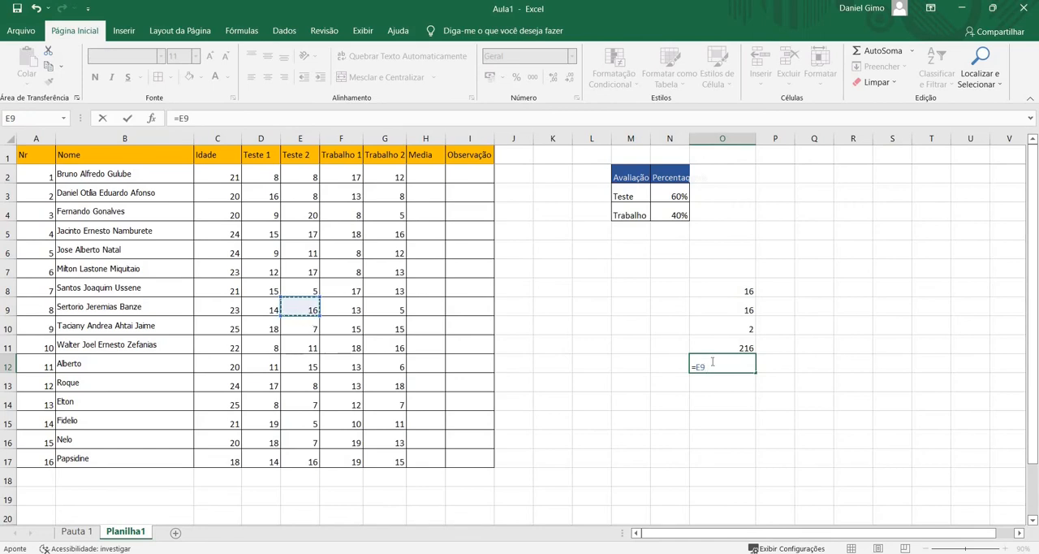
{"action": "type", "text": "/3"}
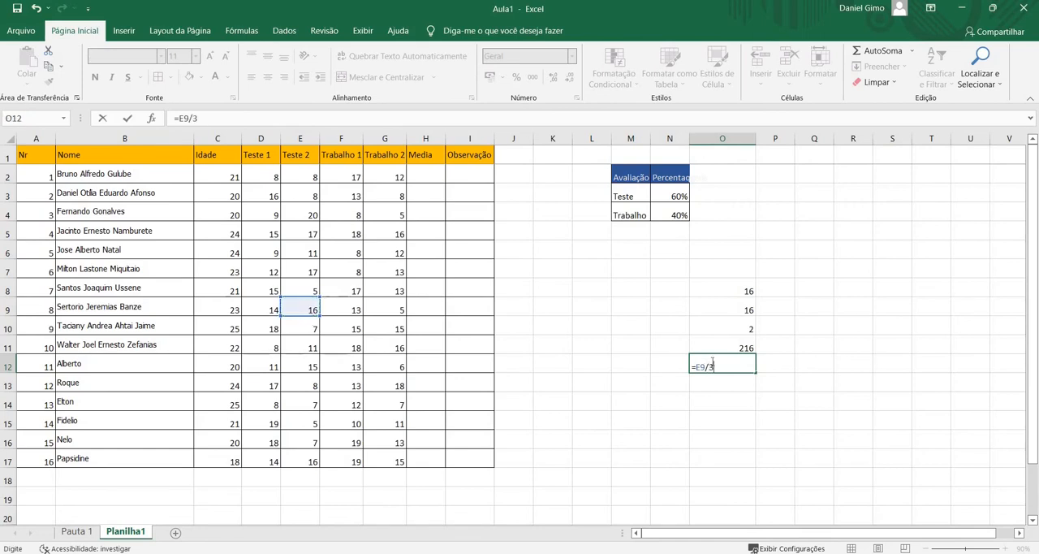
{"action": "key", "text": "Return"}
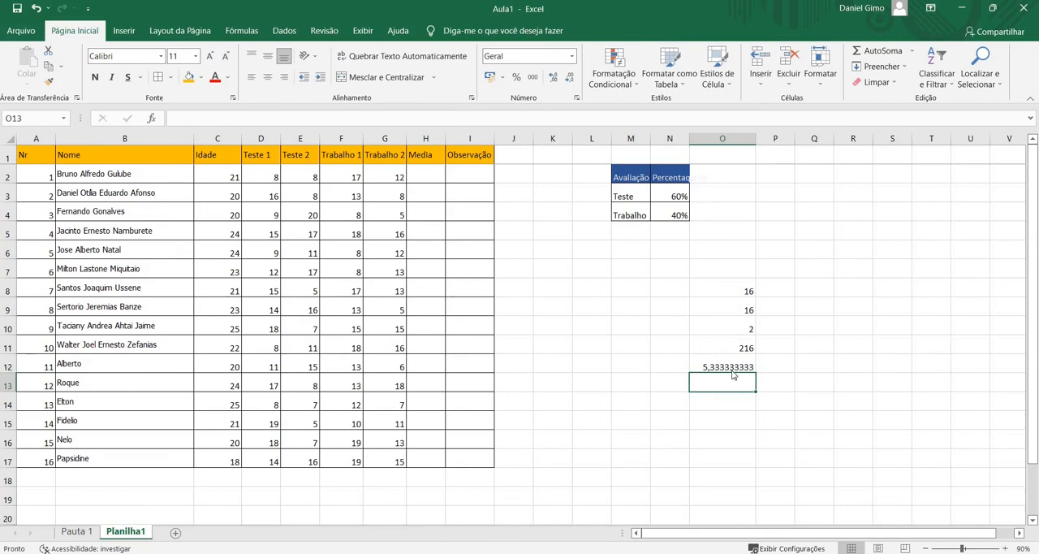
Replace the constant divisor in O12 with a cell reference so the formula reads =E9/E13
{"action": "double_click", "coordinate": [729, 362]}
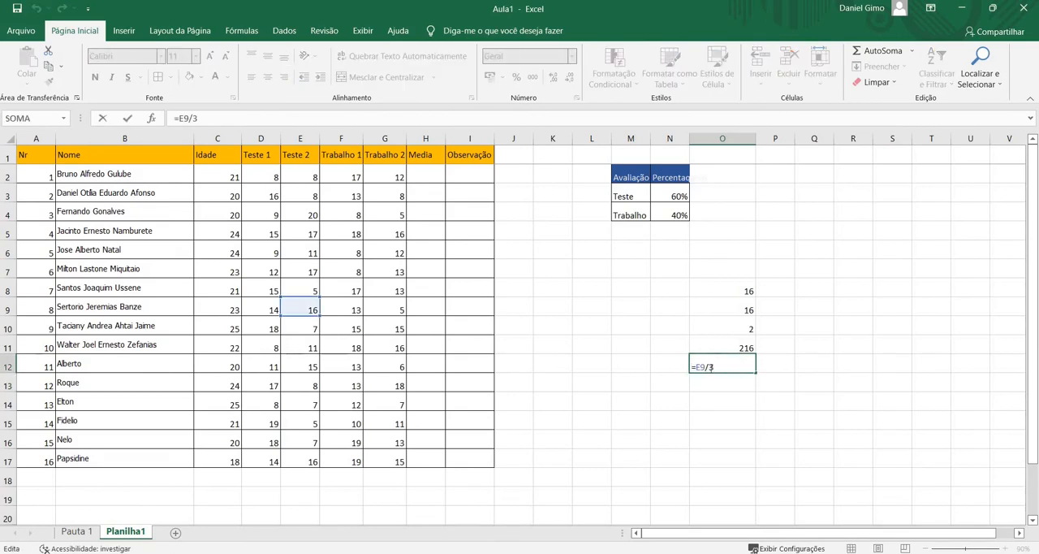
{"action": "key", "text": "BackSpace"}
{"action": "type", "text": "E13"}
{"action": "key", "text": "Return"}
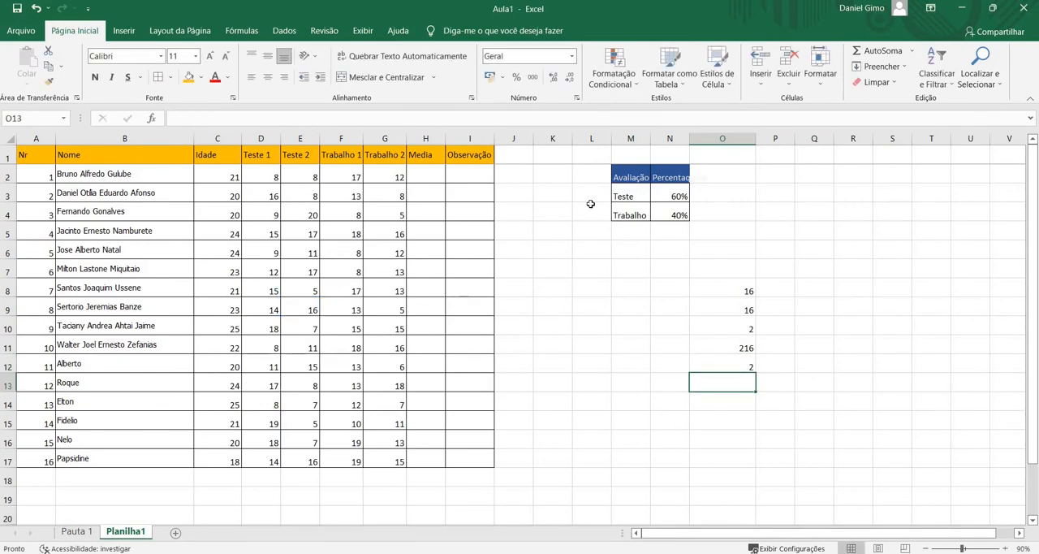
Autofit the widths of columns N and M to the Percentagens and Avaliação headings
{"action": "left_click", "coordinate": [636, 179]}
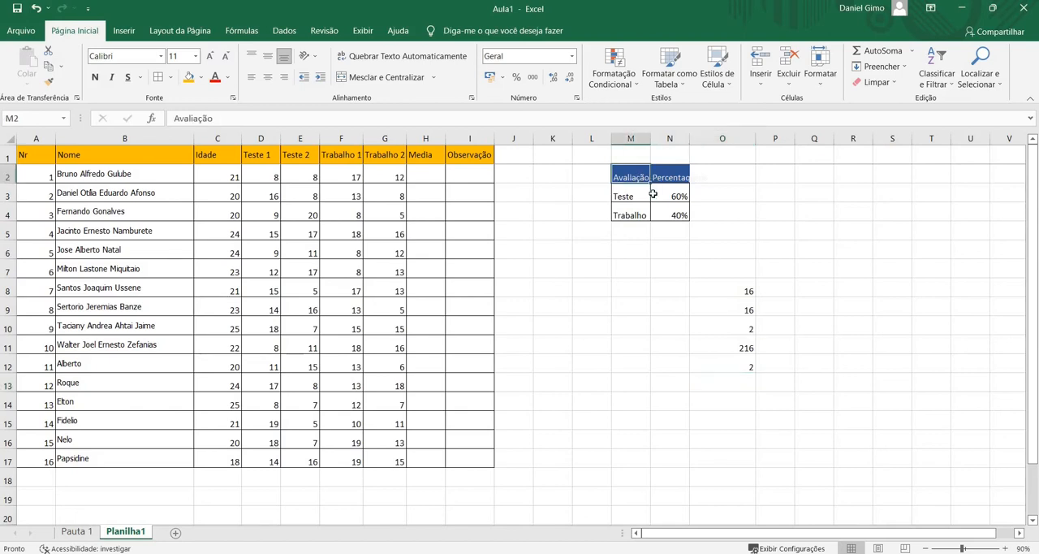
{"action": "double_click", "coordinate": [690, 138]}
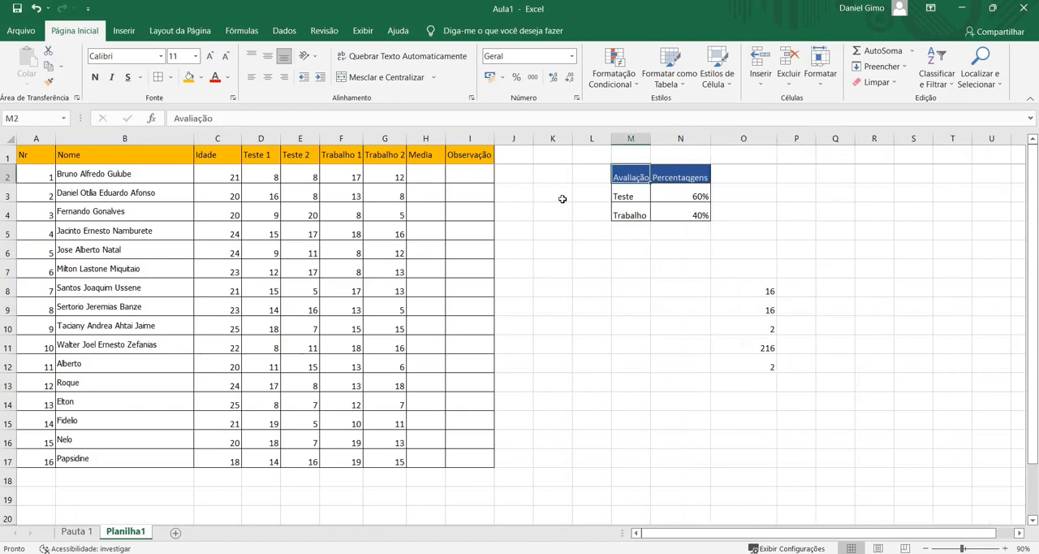
{"action": "double_click", "coordinate": [647, 138]}
Start a formula for the first student's Media in H2, after checking the Teste and Trabalho weights
{"action": "left_click", "coordinate": [639, 198]}
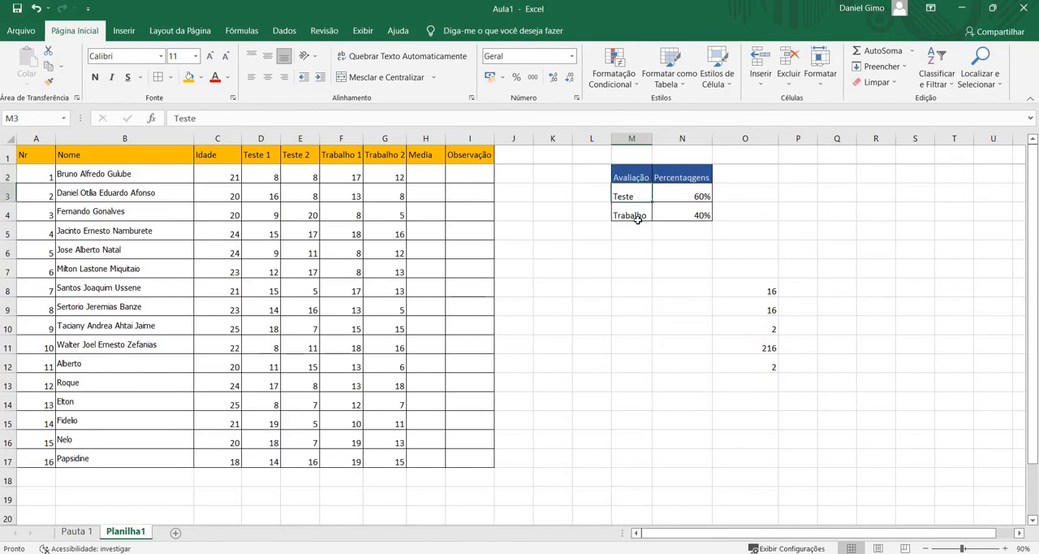
{"action": "left_click", "coordinate": [637, 232]}
{"action": "left_click", "coordinate": [633, 199]}
{"action": "left_click", "coordinate": [349, 221]}
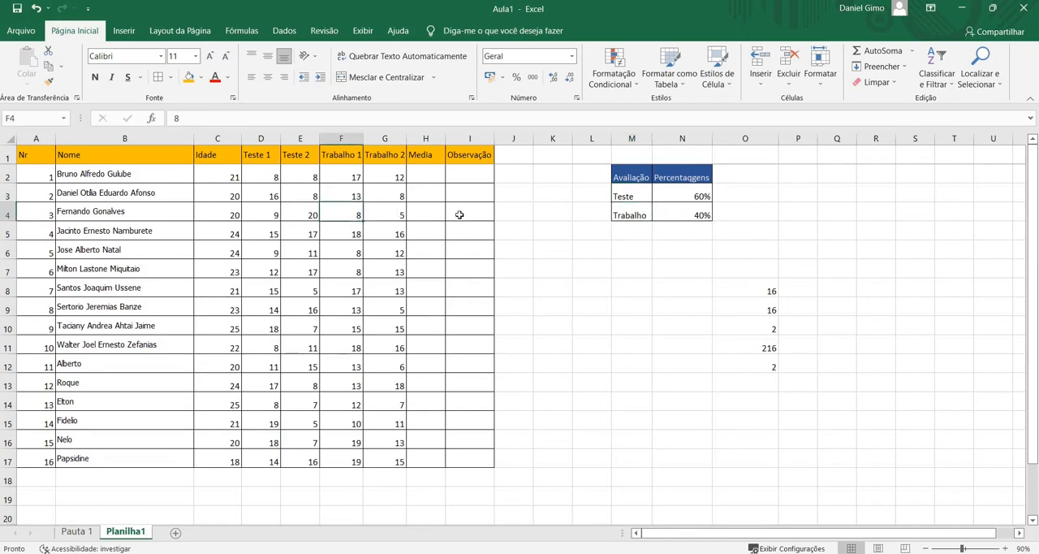
{"action": "left_click", "coordinate": [457, 193]}
{"action": "left_click", "coordinate": [423, 180]}
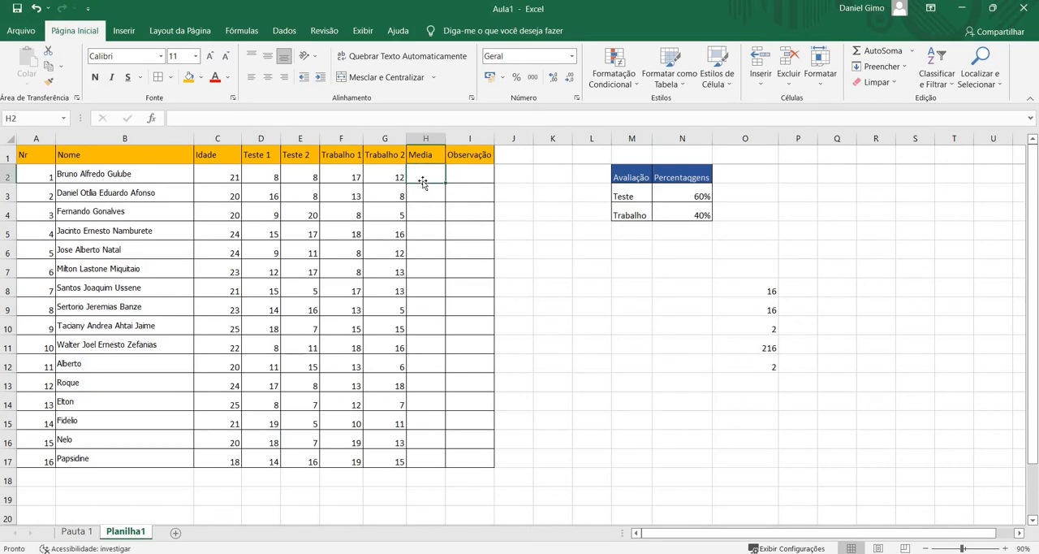
{"action": "type", "text": "=("}
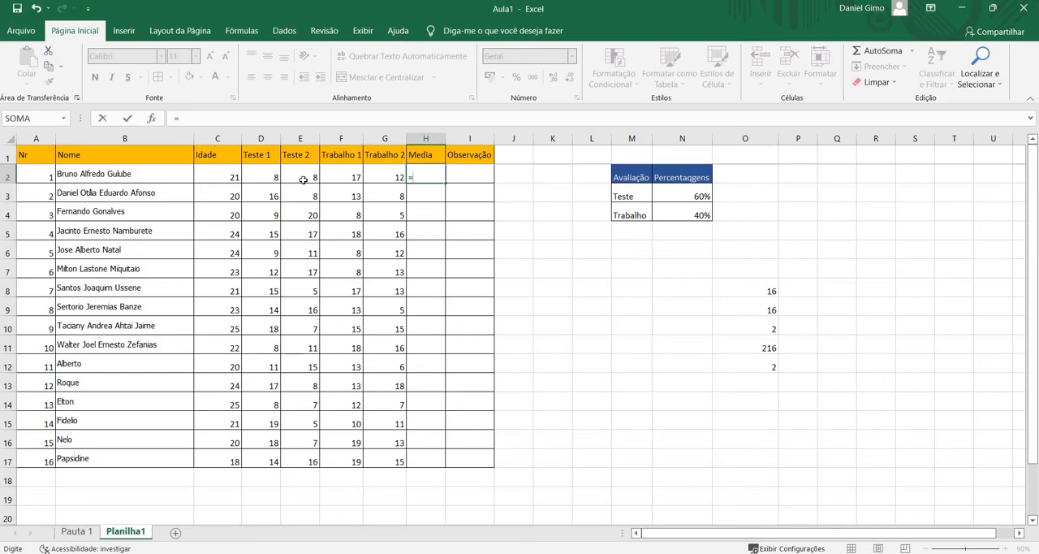
Complete the Media formula in H2 as the average of Teste 1 and Teste 2, =(D2+E2)/2
{"action": "type", "text": "("}
{"action": "left_click", "coordinate": [275, 176]}
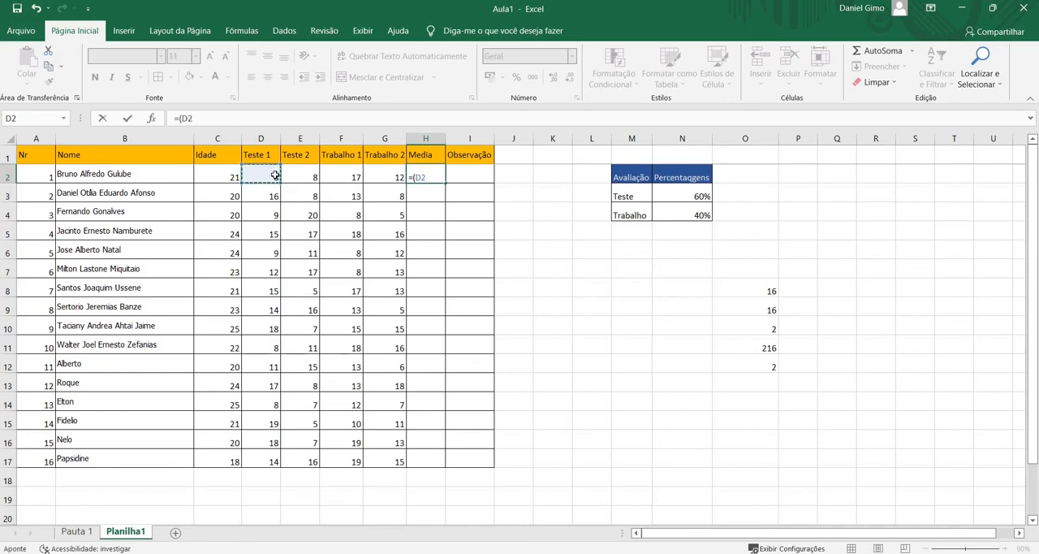
{"action": "type", "text": "+"}
{"action": "left_click", "coordinate": [315, 184]}
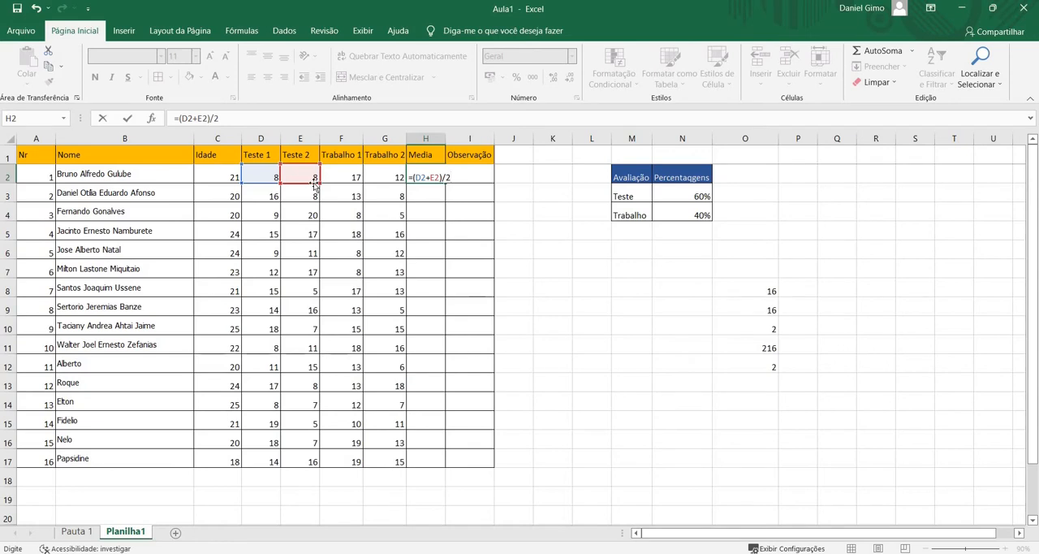
{"action": "key", "text": "Return"}
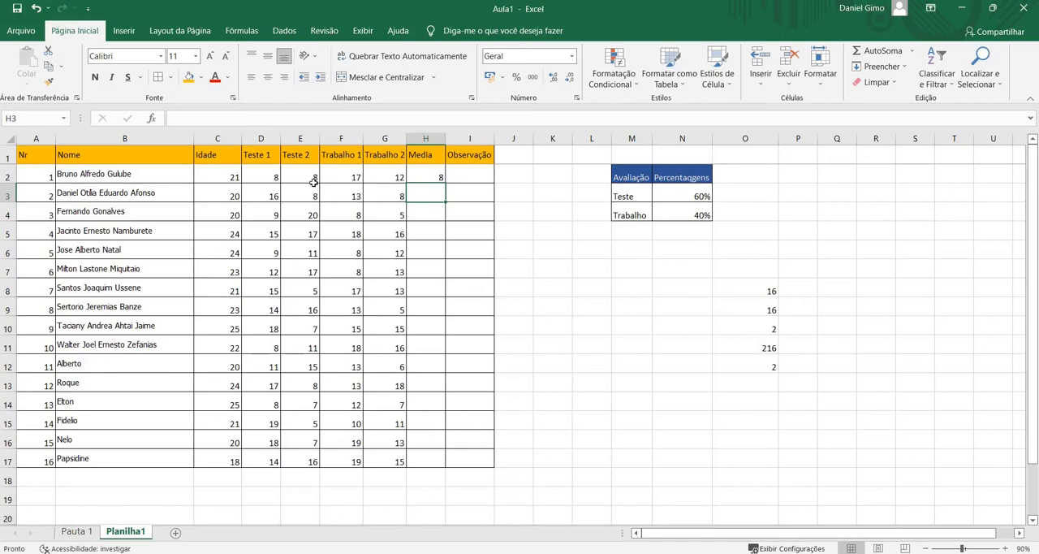
Apply the Teste weight to the H2 formula by multiplying it by 0,6, giving =(D2+E2)/2*0,6
{"action": "double_click", "coordinate": [422, 167]}
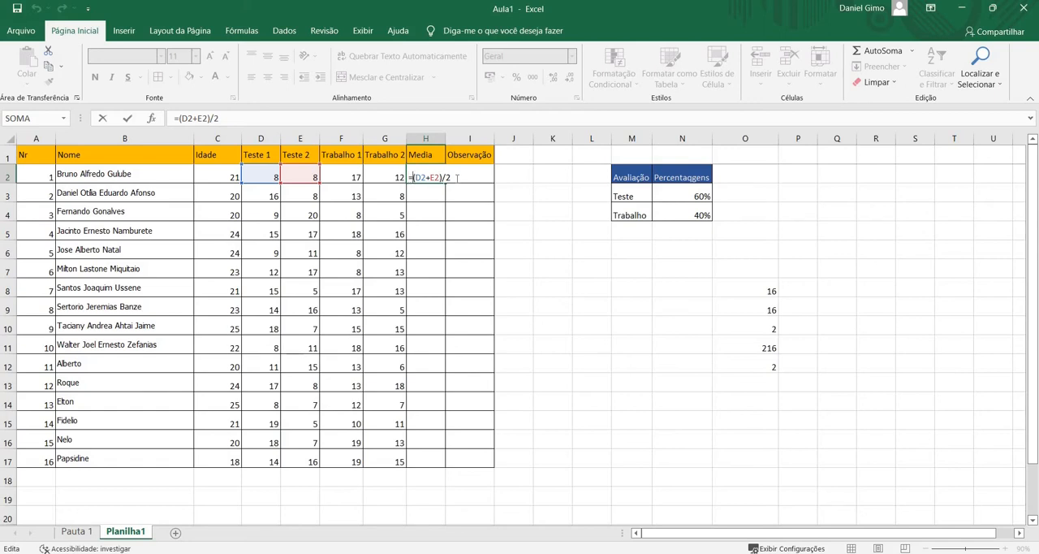
{"action": "left_click_drag", "start_coordinate": [457, 177], "coordinate": [397, 176]}
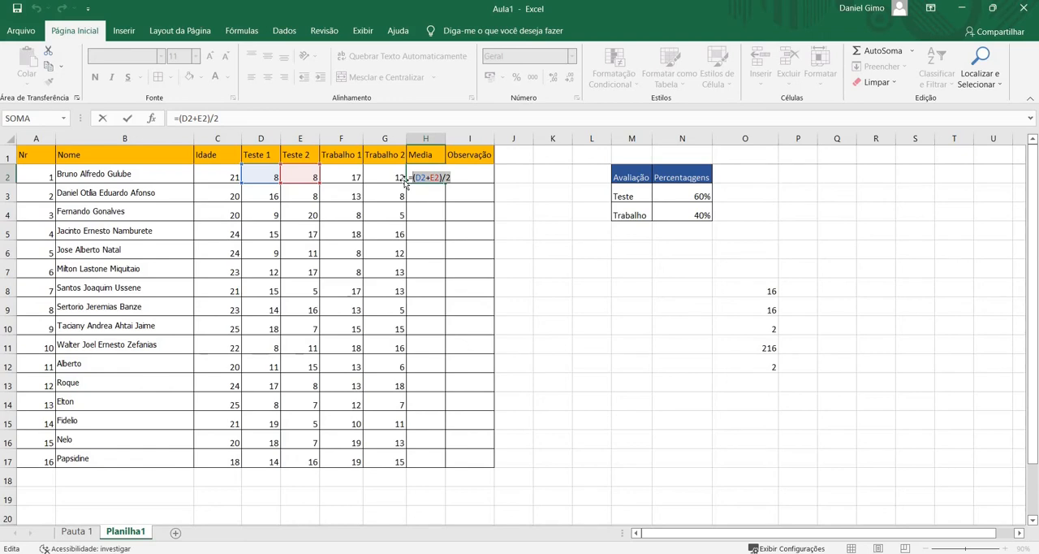
{"action": "left_click", "coordinate": [416, 180]}
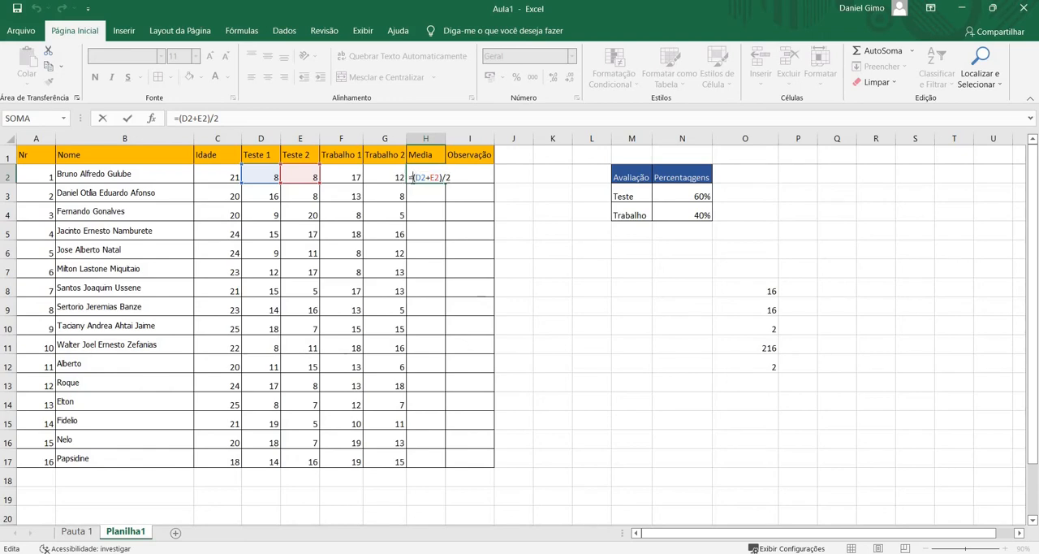
{"action": "left_click", "coordinate": [412, 179]}
{"action": "type", "text": "*0,6"}
{"action": "key", "text": "Return"}
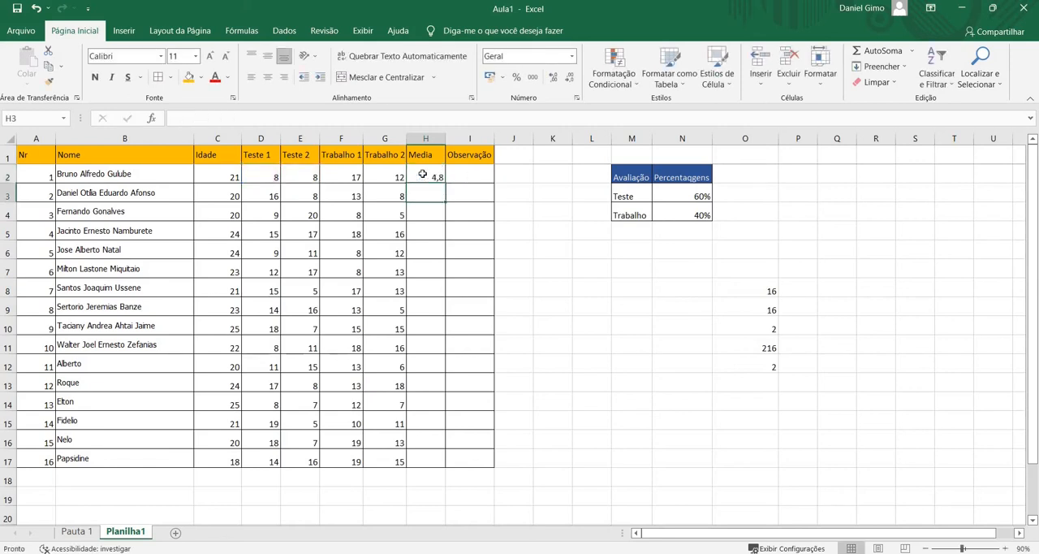
Add grouping parentheses to the H2 formula so it reads =(((D2+E2)/2)*0,6)
{"action": "double_click", "coordinate": [422, 175]}
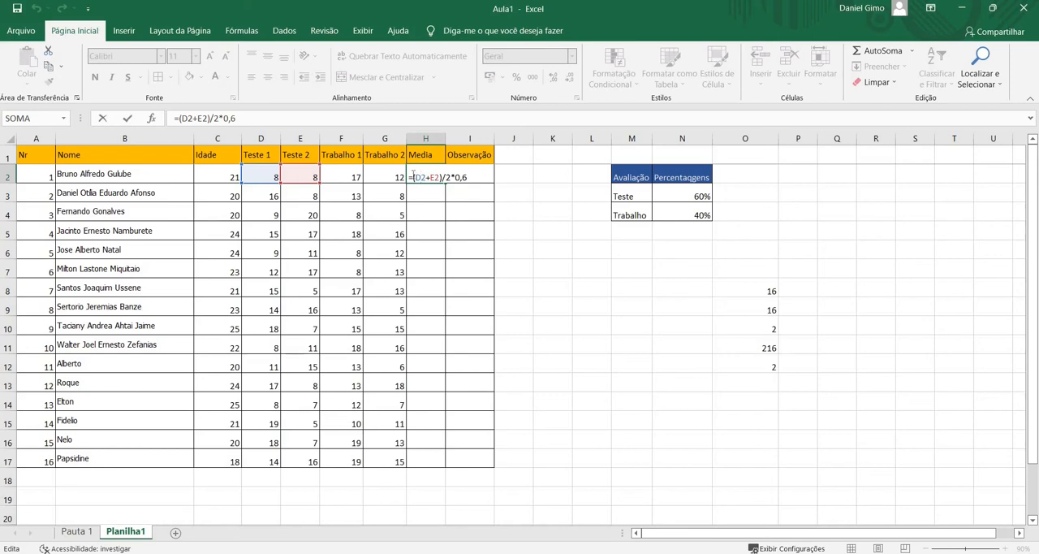
{"action": "type", "text": "("}
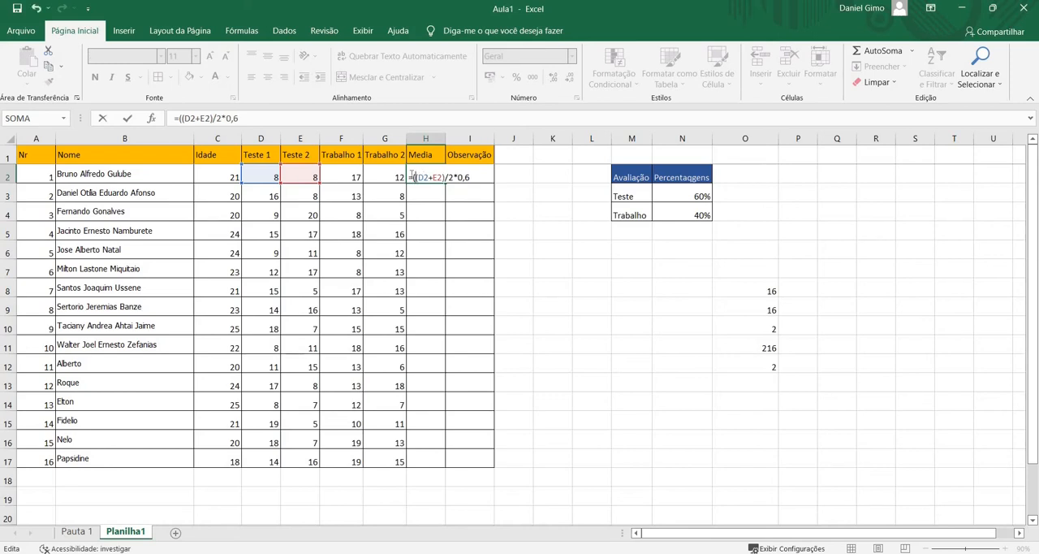
{"action": "left_click", "coordinate": [454, 175]}
{"action": "type", "text": ")"}
{"action": "key", "text": "Return"}
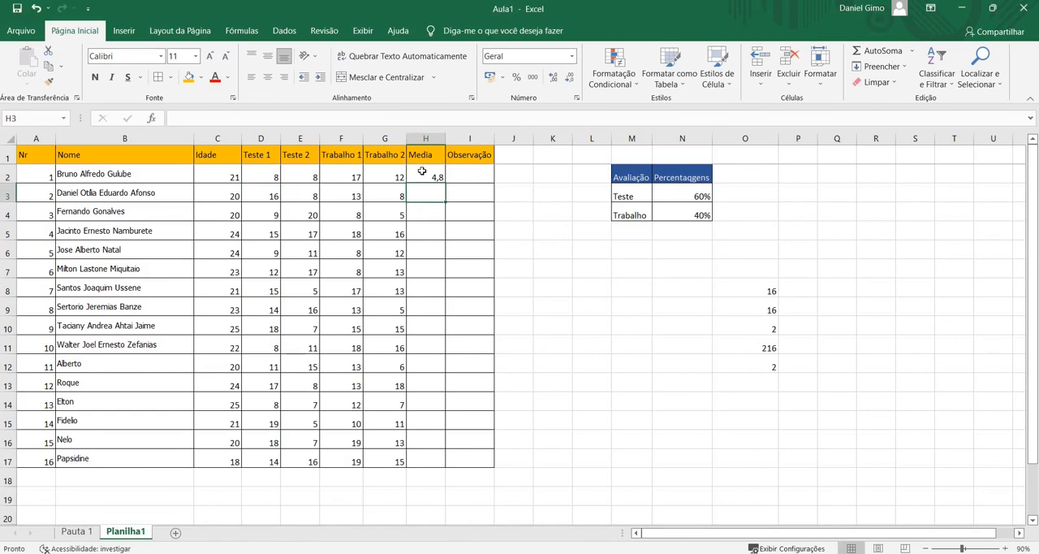
Extend the H2 formula with the sum of Trabalho 1 and Trabalho 2 by appending +(((F2+G2)
{"action": "left_click", "coordinate": [422, 178]}
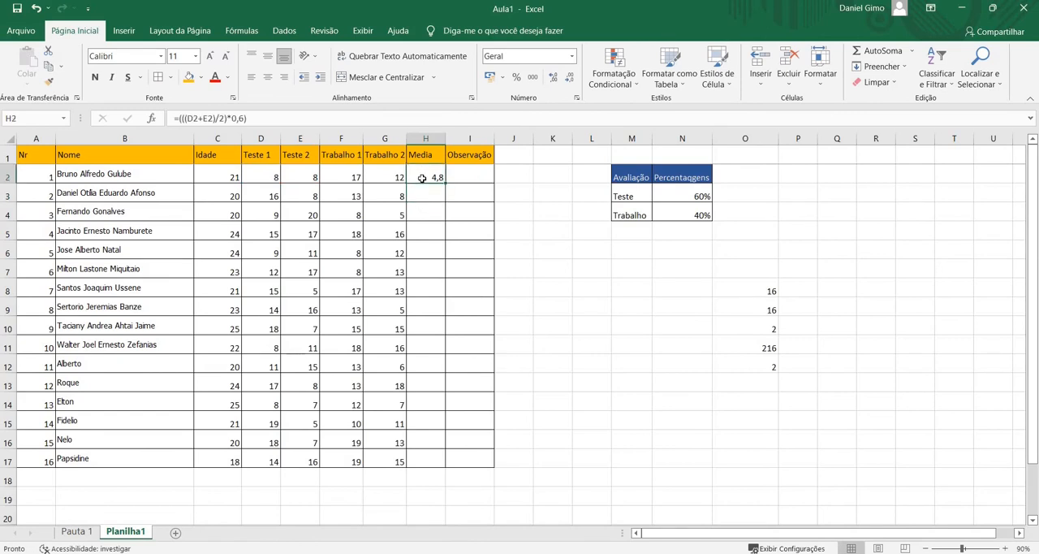
{"action": "double_click", "coordinate": [422, 177]}
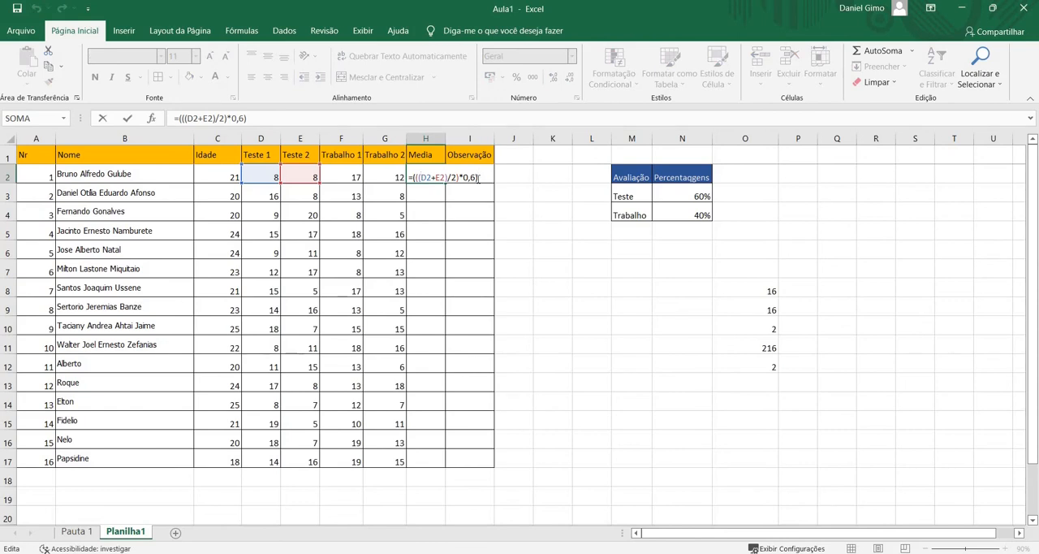
{"action": "type", "text": "+("}
{"action": "type", "text": "(("}
{"action": "left_click", "coordinate": [342, 175]}
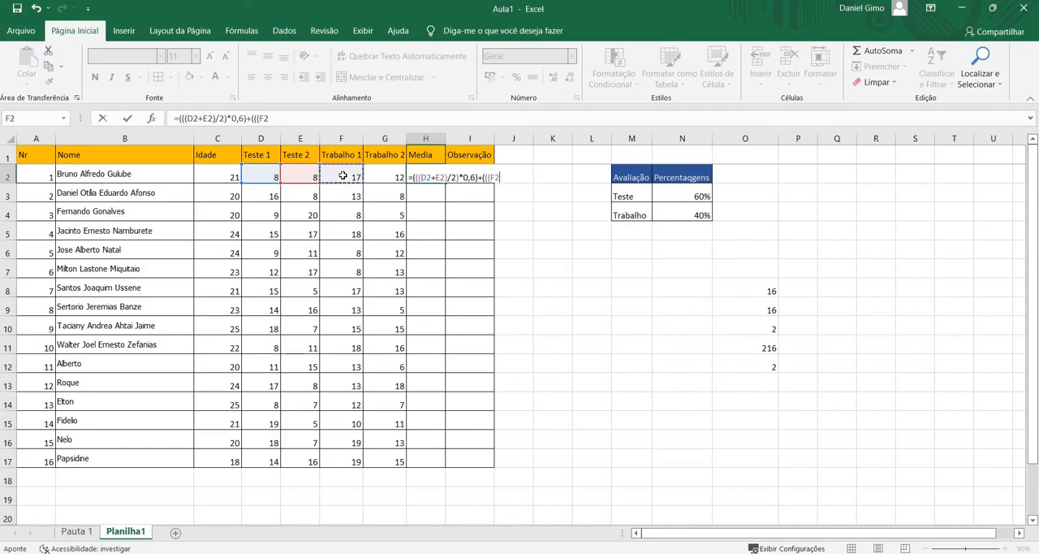
{"action": "type", "text": "+"}
{"action": "left_click", "coordinate": [390, 178]}
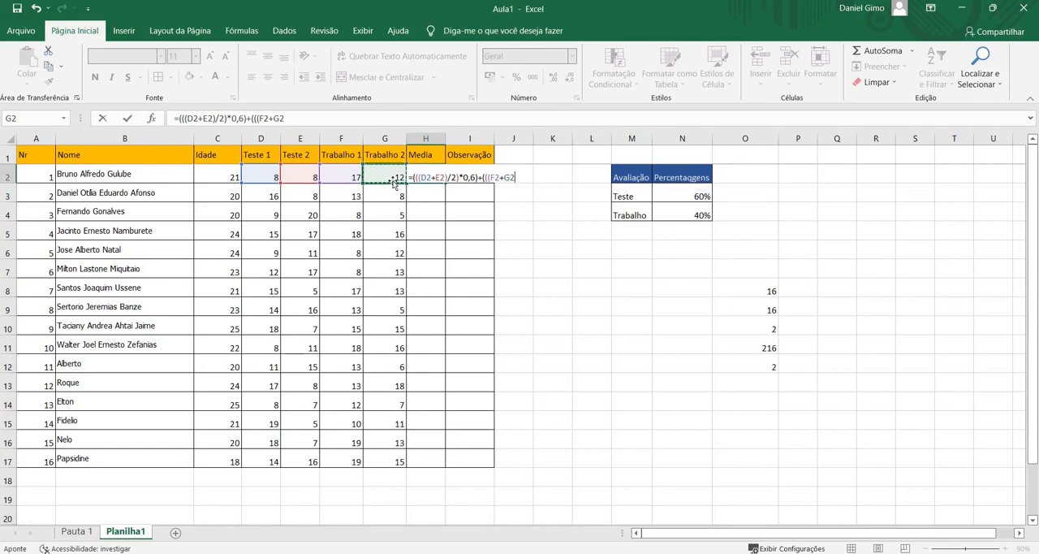
{"action": "type", "text": ")"}
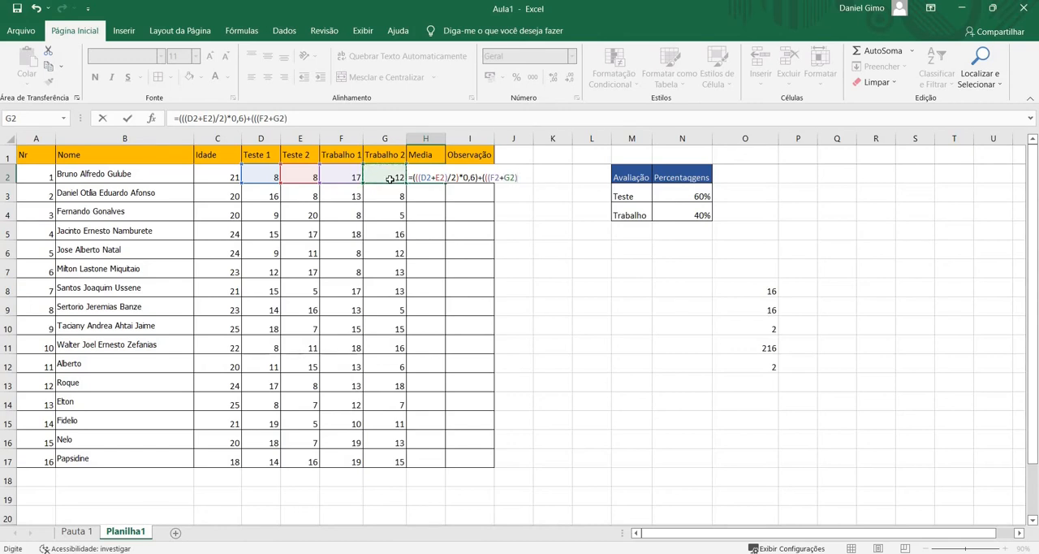
{"action": "type", "text": "/2"}
Finish the Trabalho part of the H2 formula with /2)*0,4) and enter it
{"action": "type", "text": "*0,"}
{"action": "type", "text": "4)"}
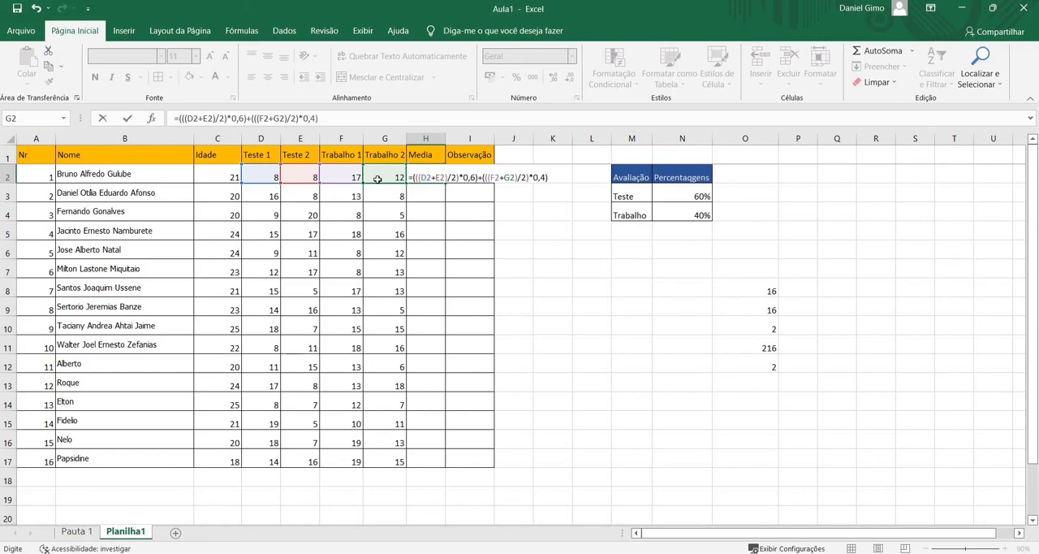
{"action": "key", "text": "Return"}
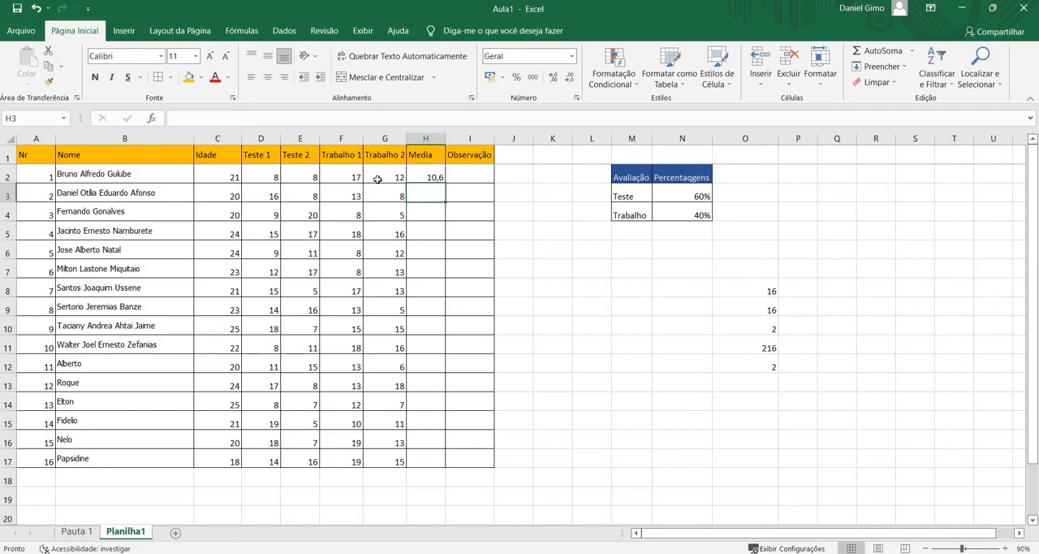
Fill the Media formula from H2 down to H17 for all students
{"action": "left_click", "coordinate": [425, 176]}
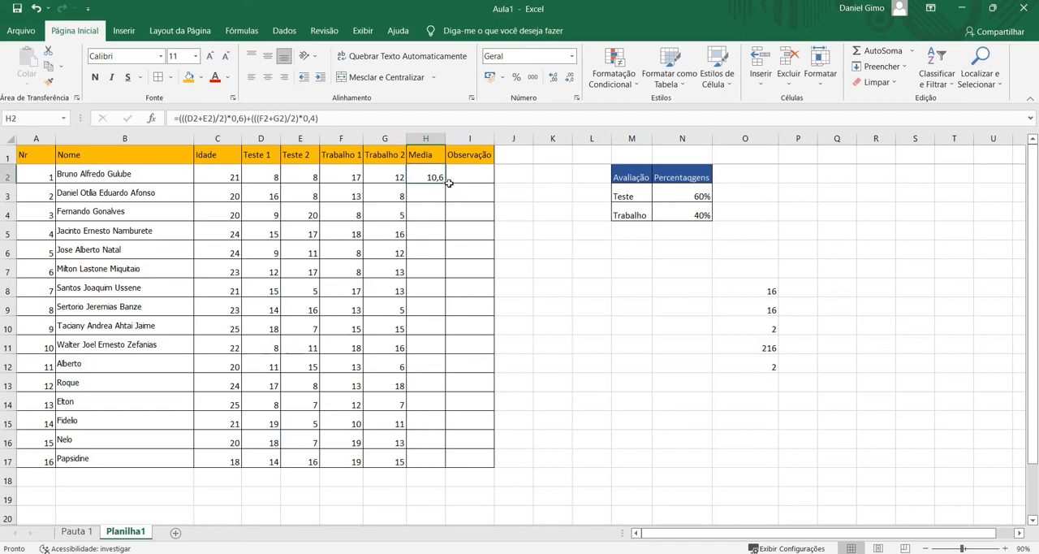
{"action": "left_click_drag", "start_coordinate": [448, 182], "coordinate": [439, 385]}
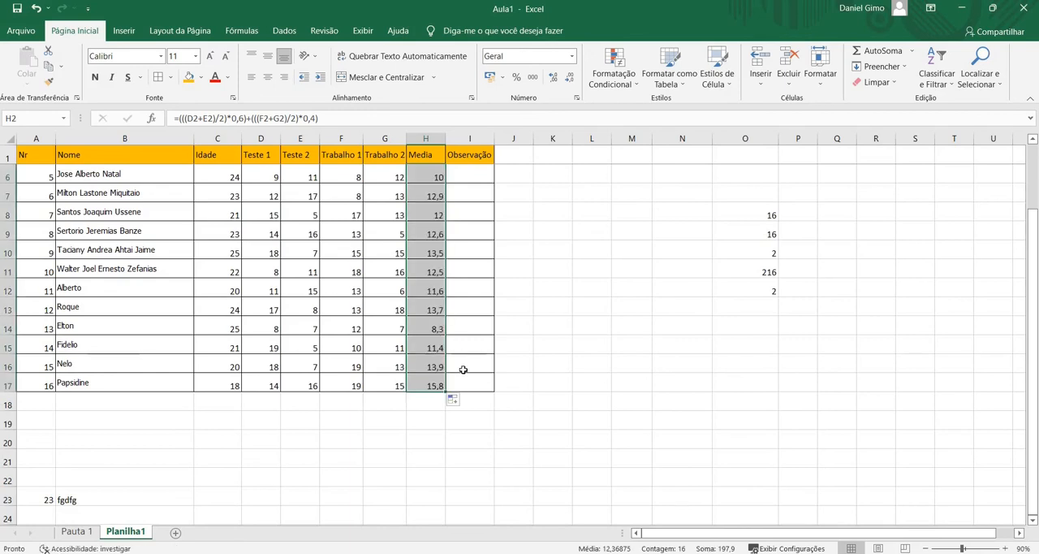
{"action": "scroll", "coordinate": [463, 370], "scroll_direction": "up", "scroll_amount": 2}
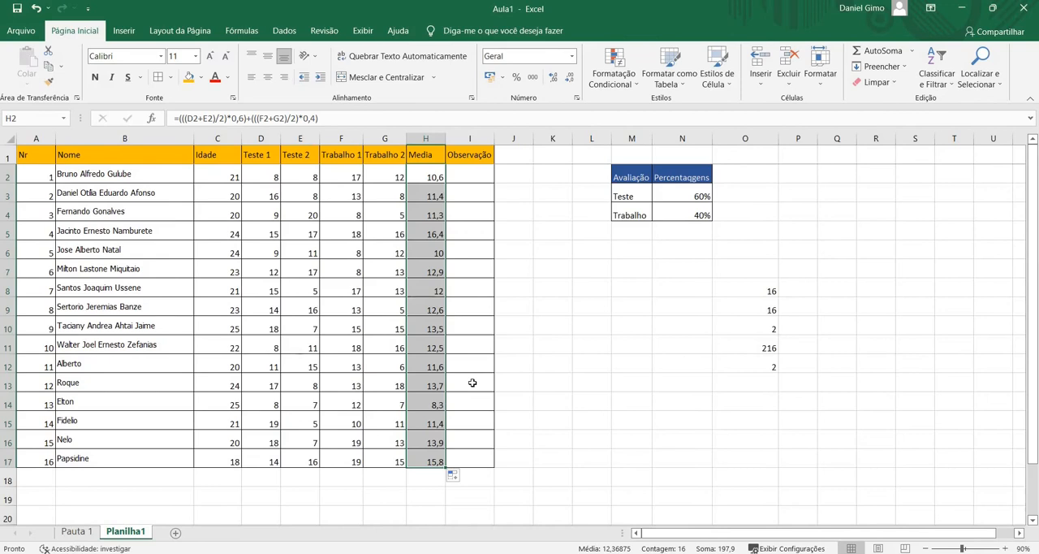
Start an SE formula in I2 under Observação with the logical test H2<10
{"action": "left_click", "coordinate": [477, 173]}
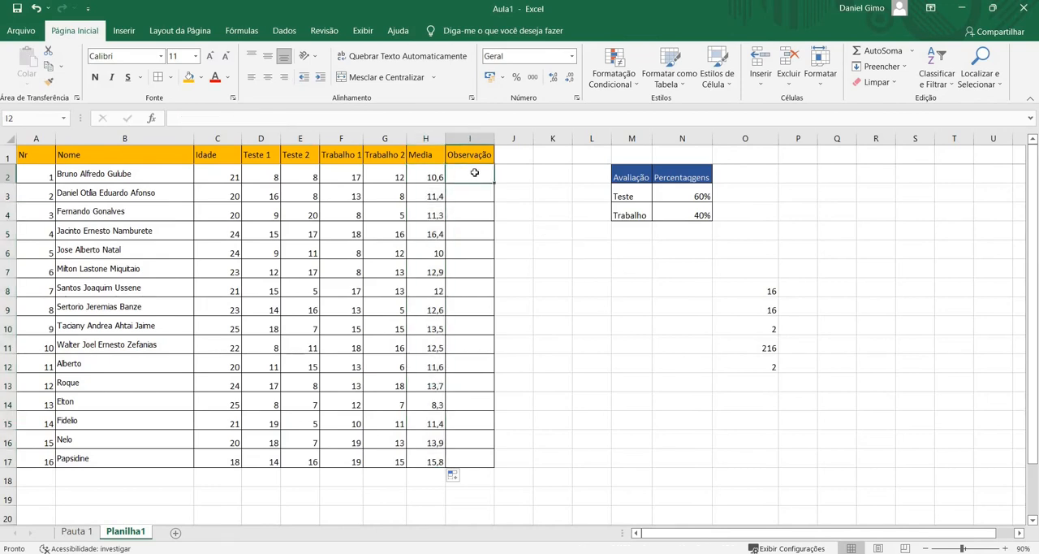
{"action": "type", "text": "="}
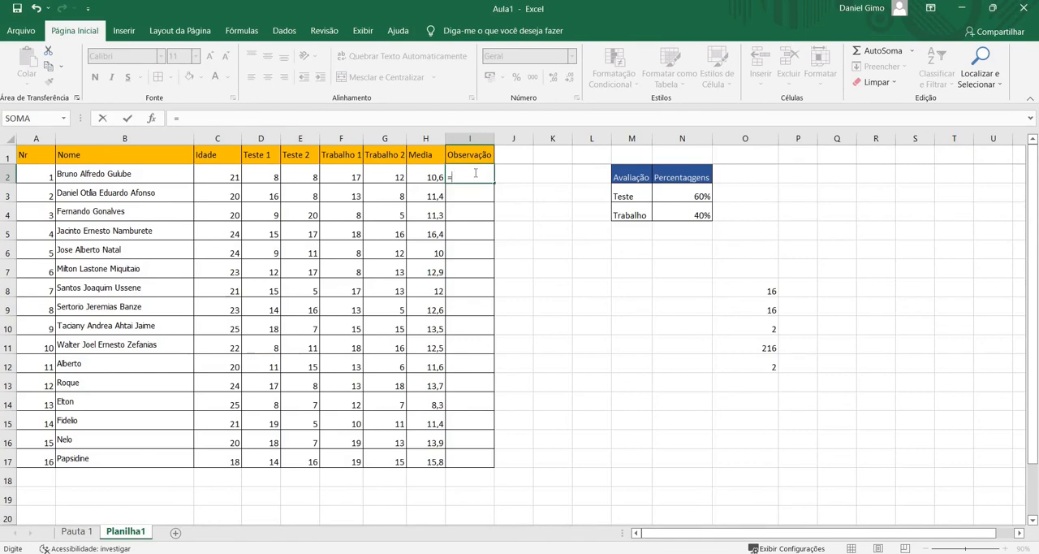
{"action": "type", "text": "S"}
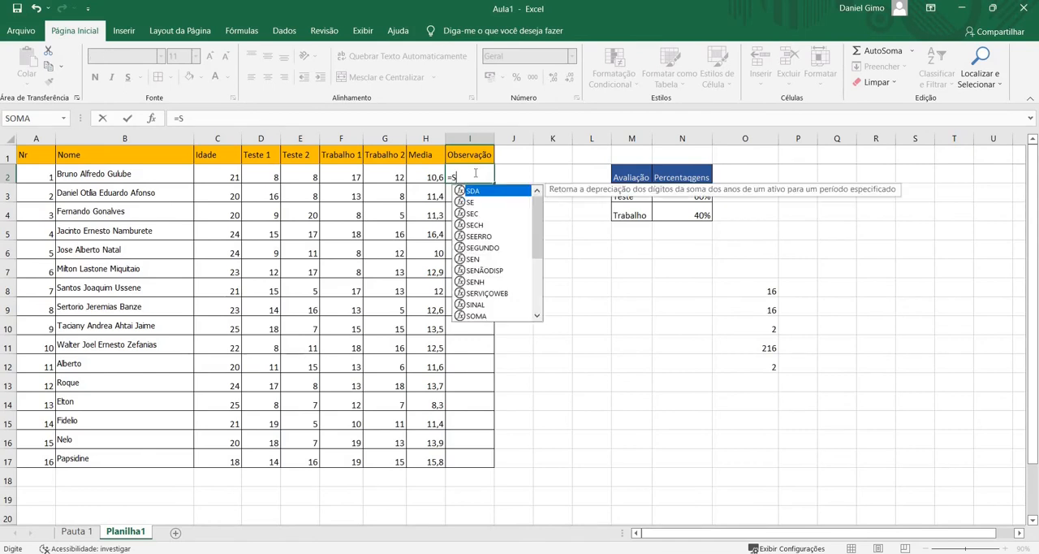
{"action": "type", "text": "E("}
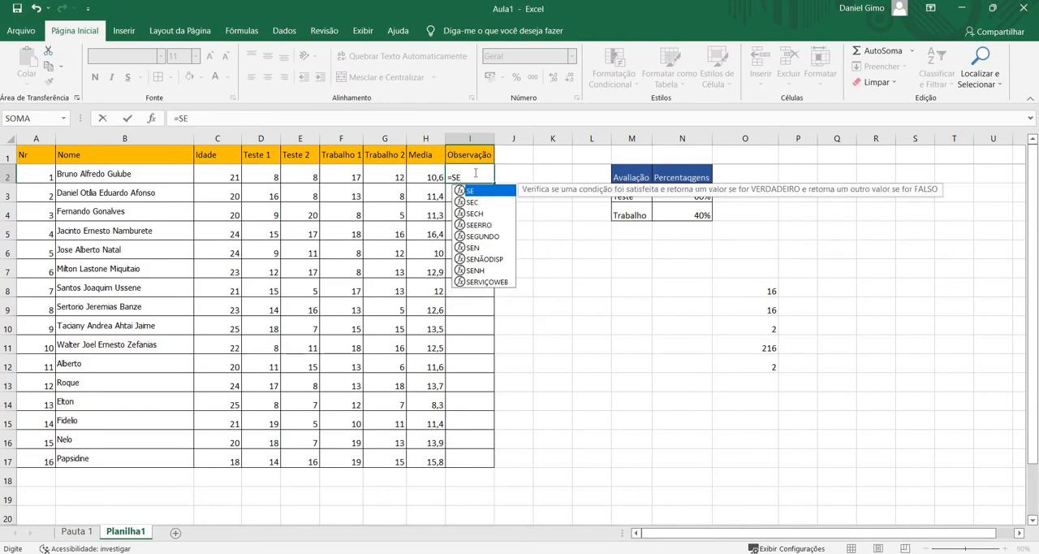
{"action": "left_click", "coordinate": [430, 178]}
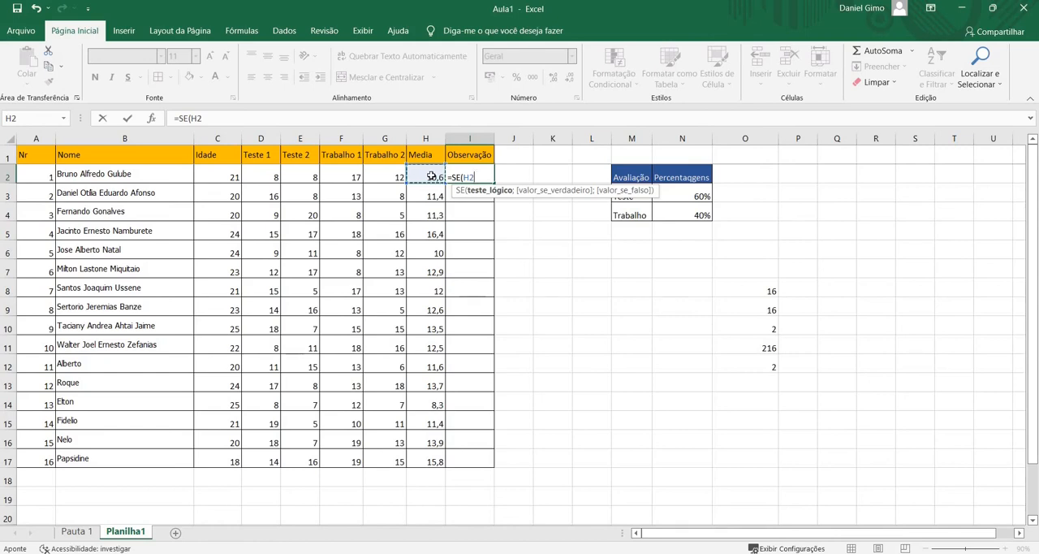
{"action": "type", "text": "<10;"}
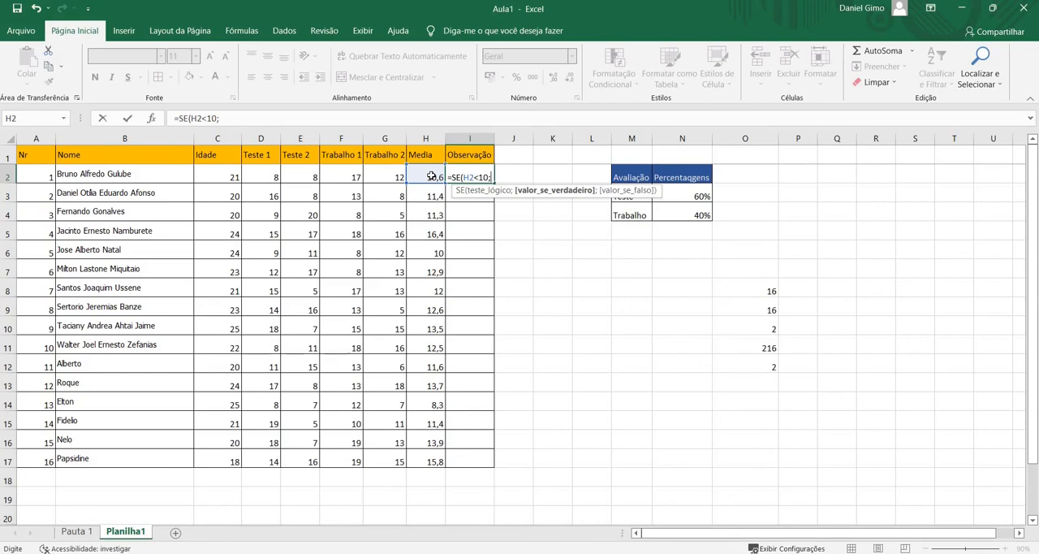
Set "Excluido" as the SE formula's value if true in I2, and review the logical test
{"action": "type", "text": "\"Excluido\";"}
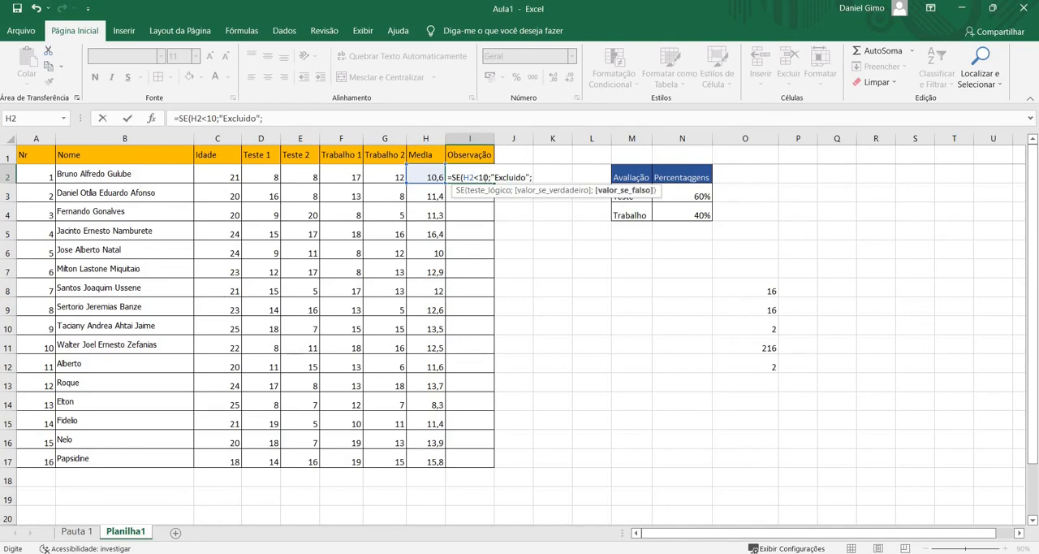
{"action": "left_click_drag", "start_coordinate": [489, 177], "coordinate": [463, 177]}
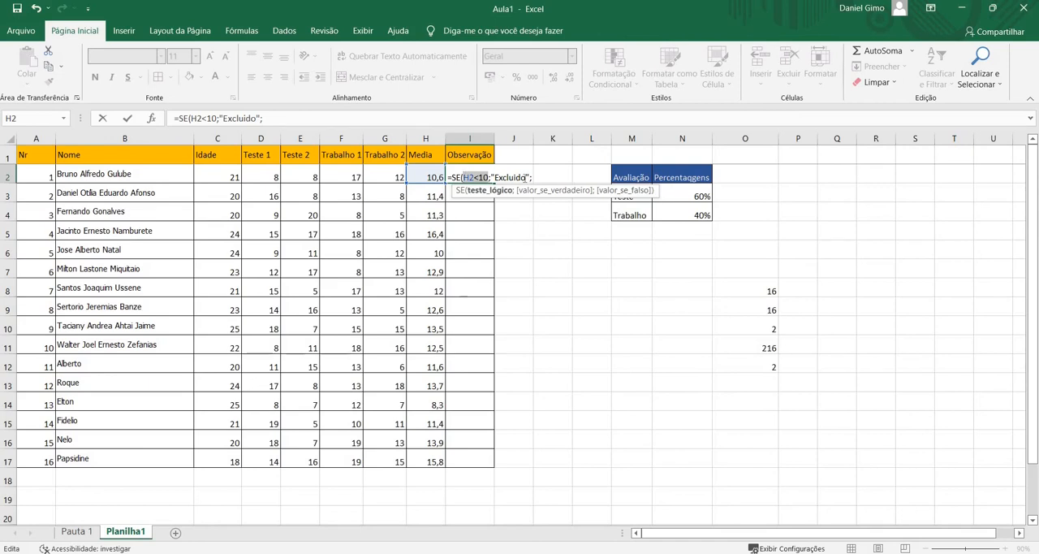
{"action": "left_click", "coordinate": [533, 178]}
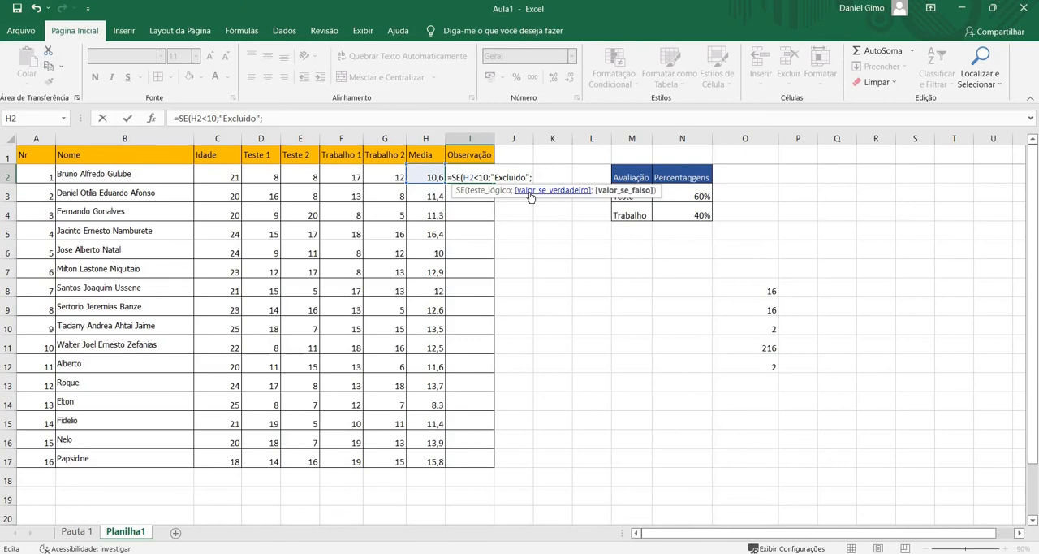
Set "Admitido" as the value if false and enter the formula =SE(H2<10;"Excluido";"Admitido") in I2
{"action": "type", "text": "\"Admitido\")"}
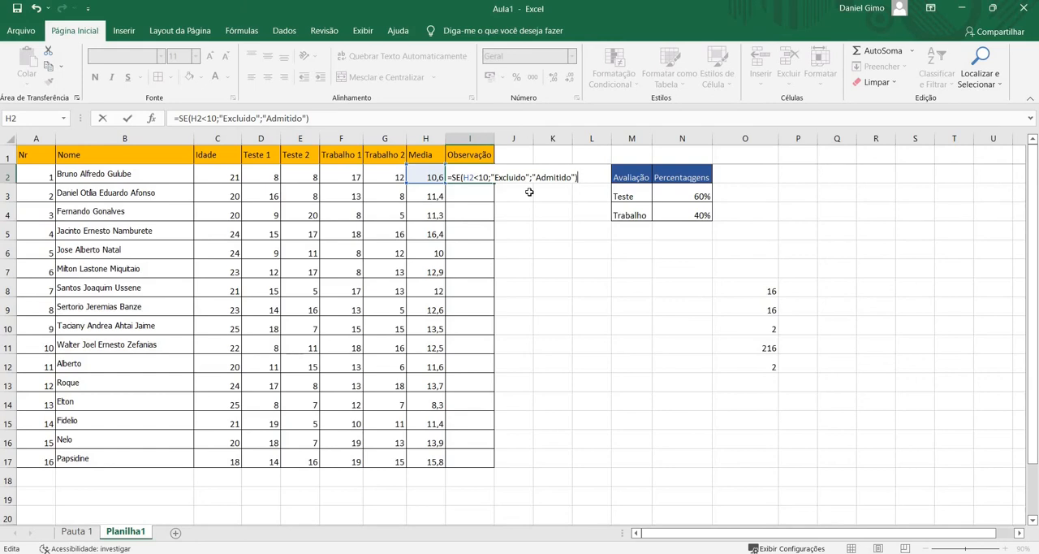
{"action": "key", "text": "Return"}
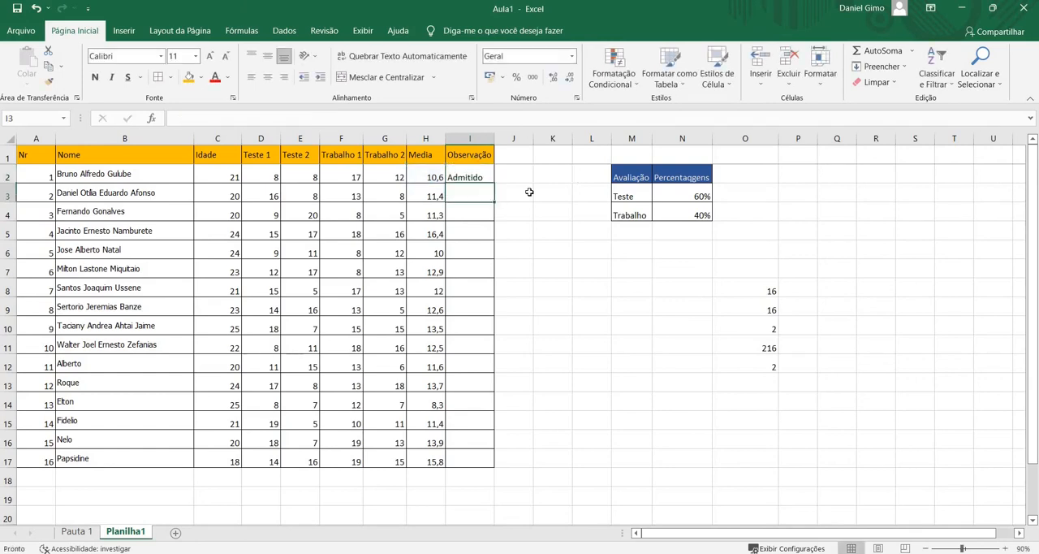
Fill the Observação formula from I2 down to I17 and check the formulas in I14 and I2
{"action": "left_click", "coordinate": [487, 178]}
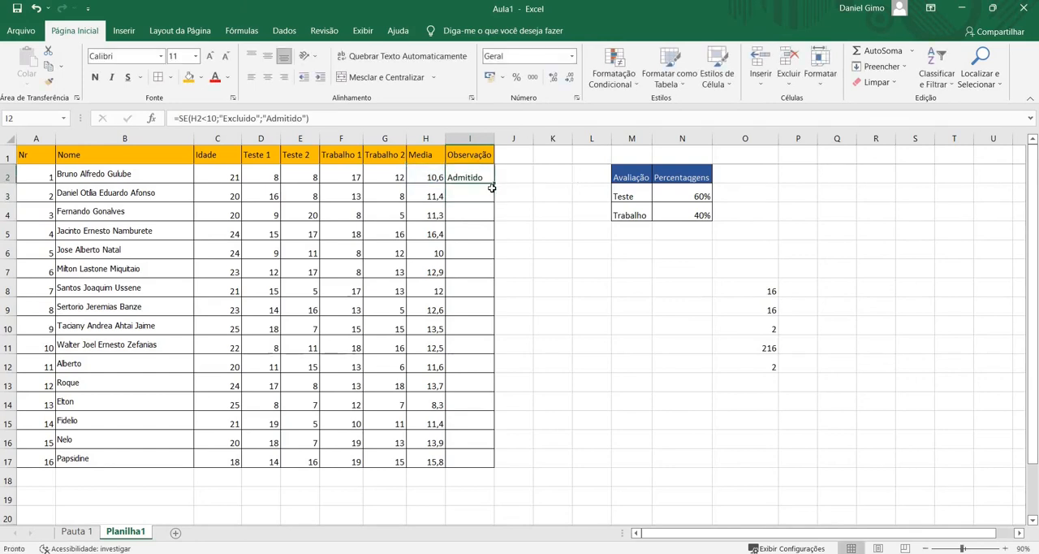
{"action": "left_click_drag", "start_coordinate": [494, 186], "coordinate": [475, 470]}
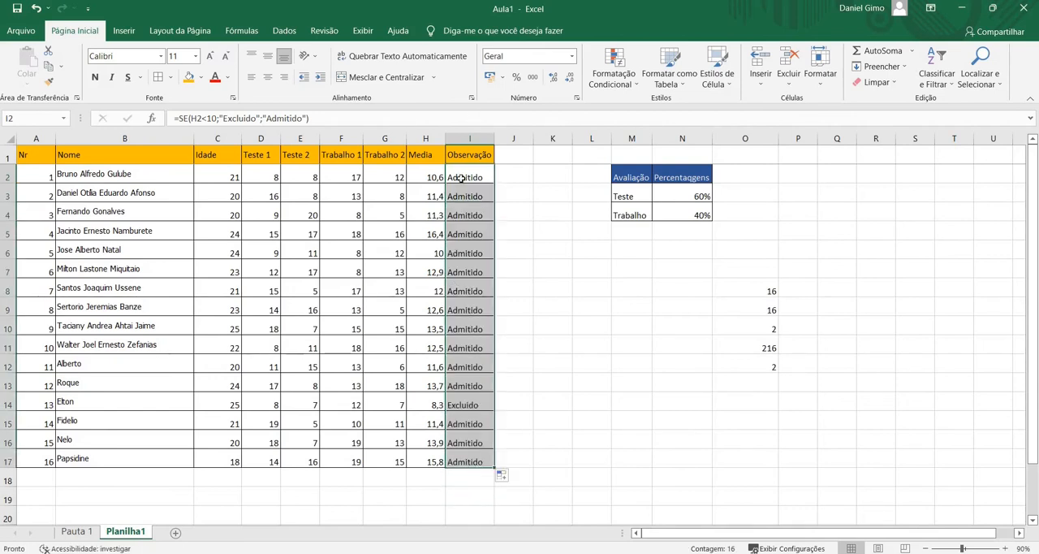
{"action": "left_click", "coordinate": [481, 404]}
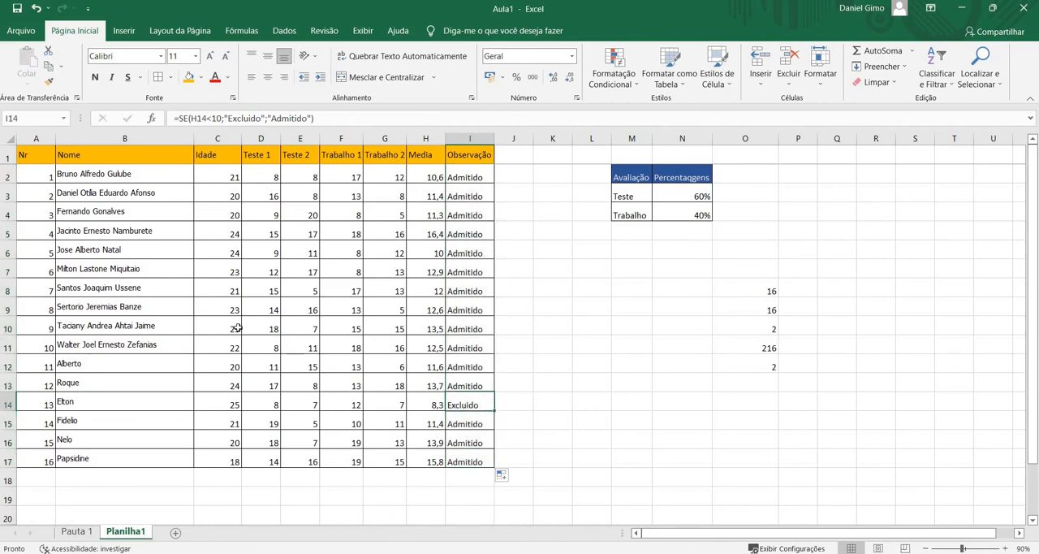
{"action": "left_click", "coordinate": [467, 180]}
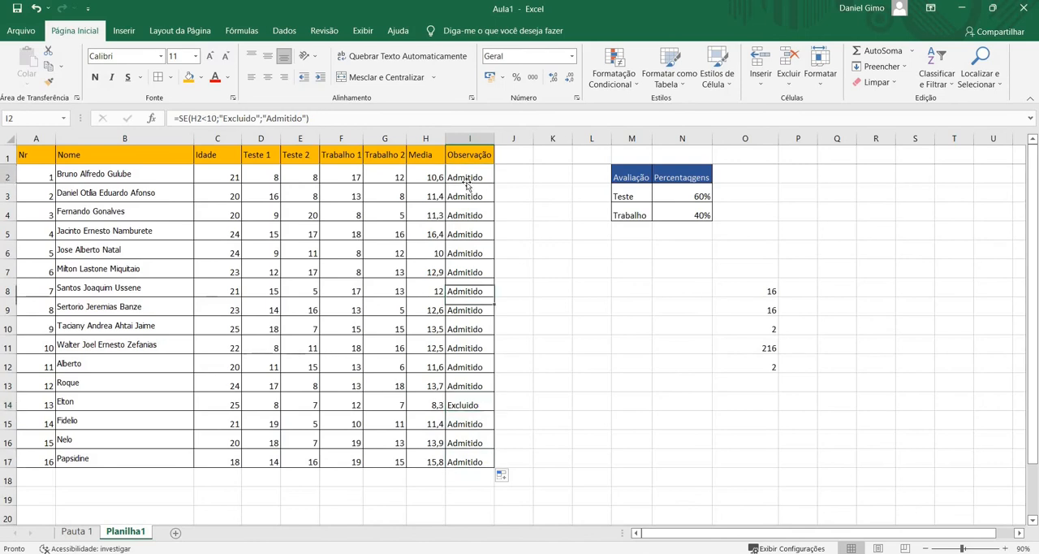
Replace the "Admitido" value if false in I2's SE formula with a nested SE function
{"action": "double_click", "coordinate": [467, 179]}
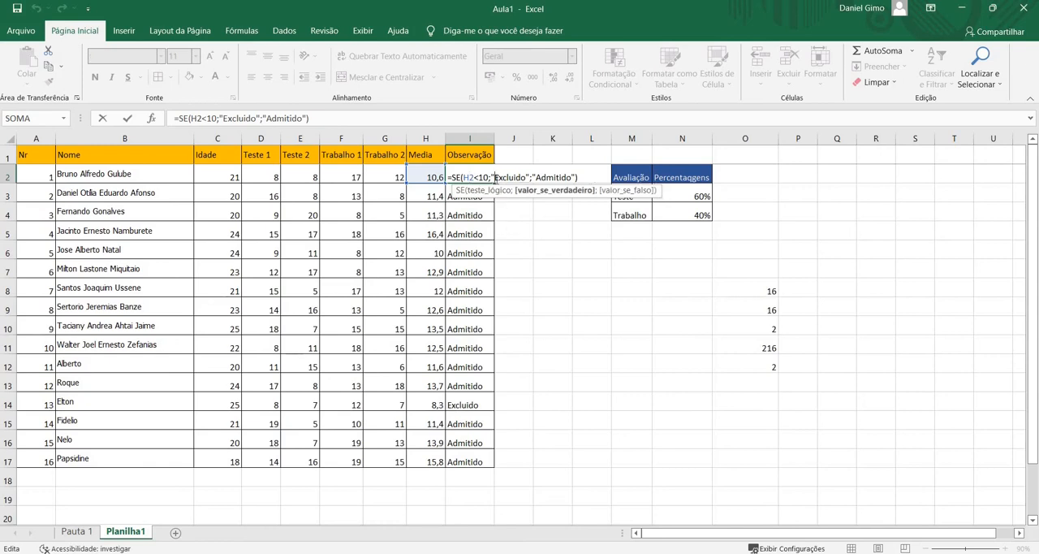
{"action": "double_click", "coordinate": [496, 178]}
{"action": "left_click", "coordinate": [495, 178]}
{"action": "left_click_drag", "start_coordinate": [574, 176], "coordinate": [532, 176]}
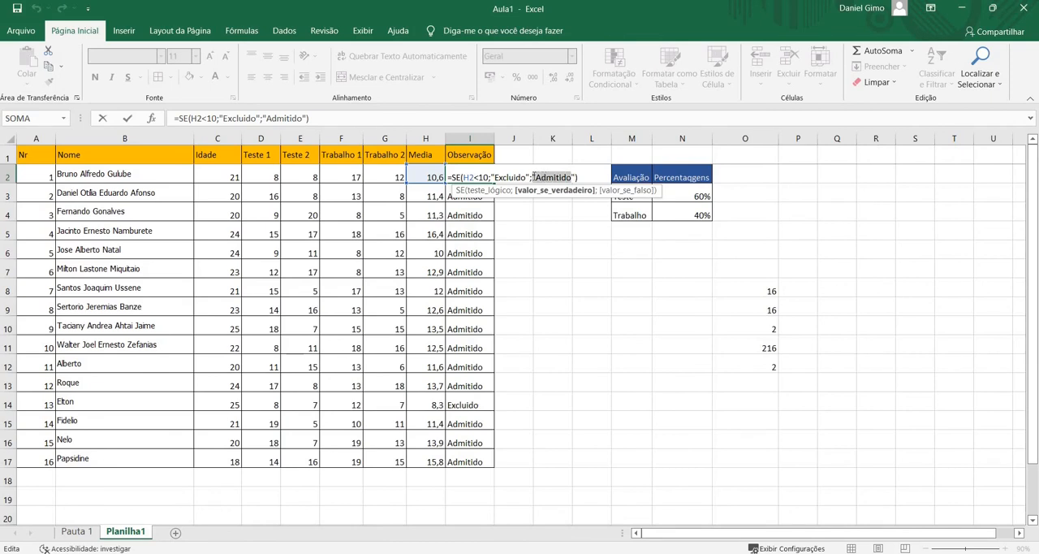
{"action": "key", "text": "BackSpace"}
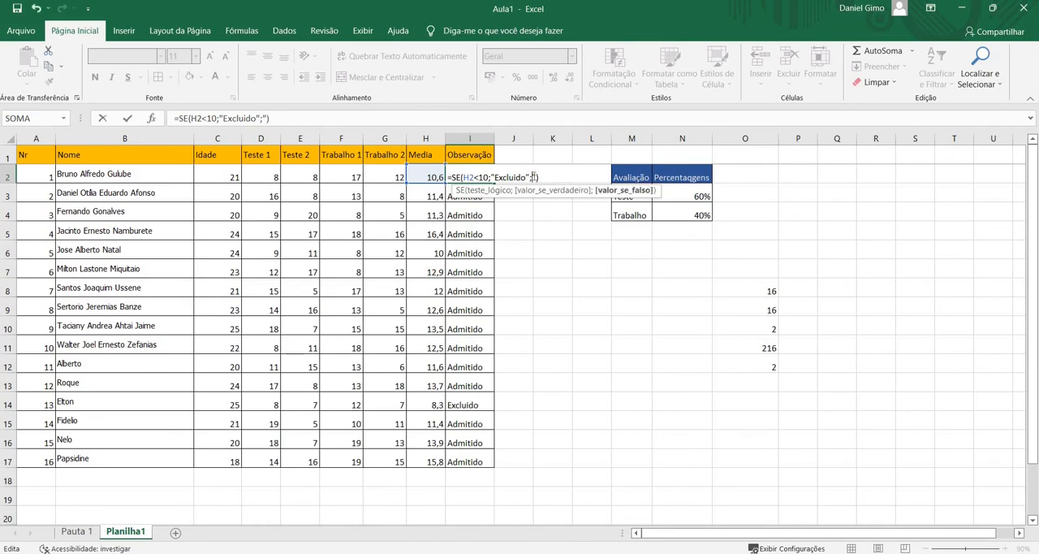
{"action": "type", "text": "SE"}
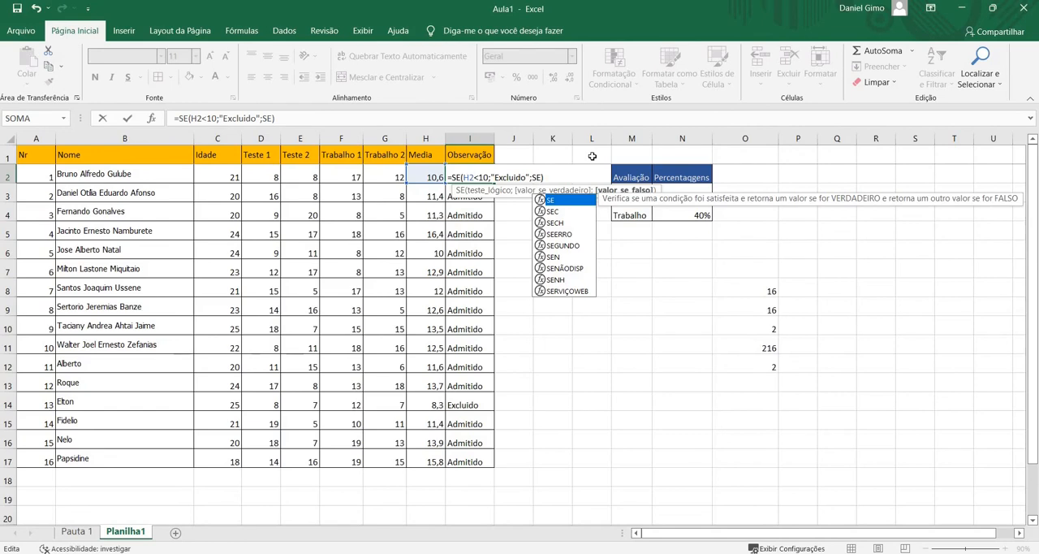
{"action": "type", "text": "("}
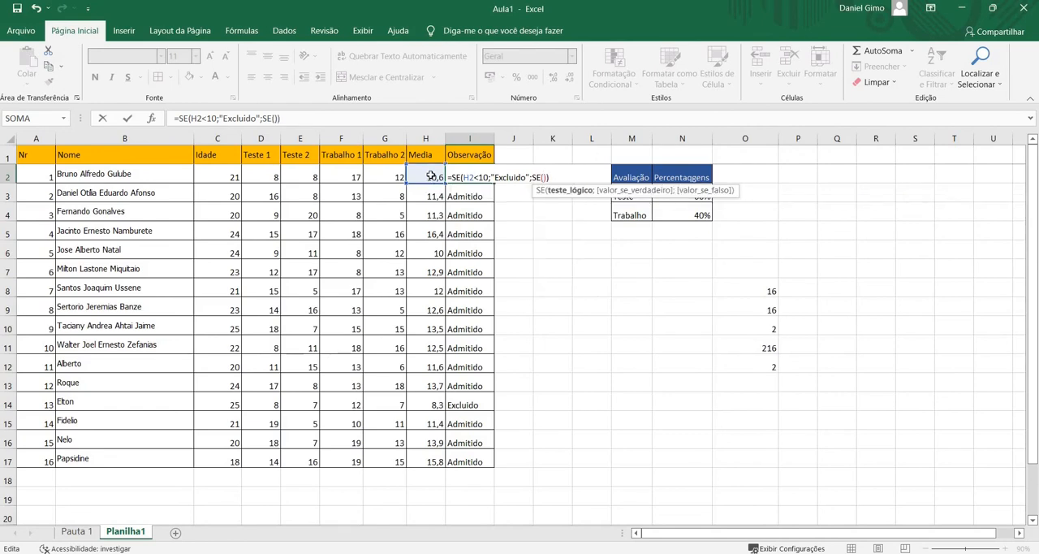
Set the nested SE's logical test in I2 to H2>13,9
{"action": "left_click", "coordinate": [431, 175]}
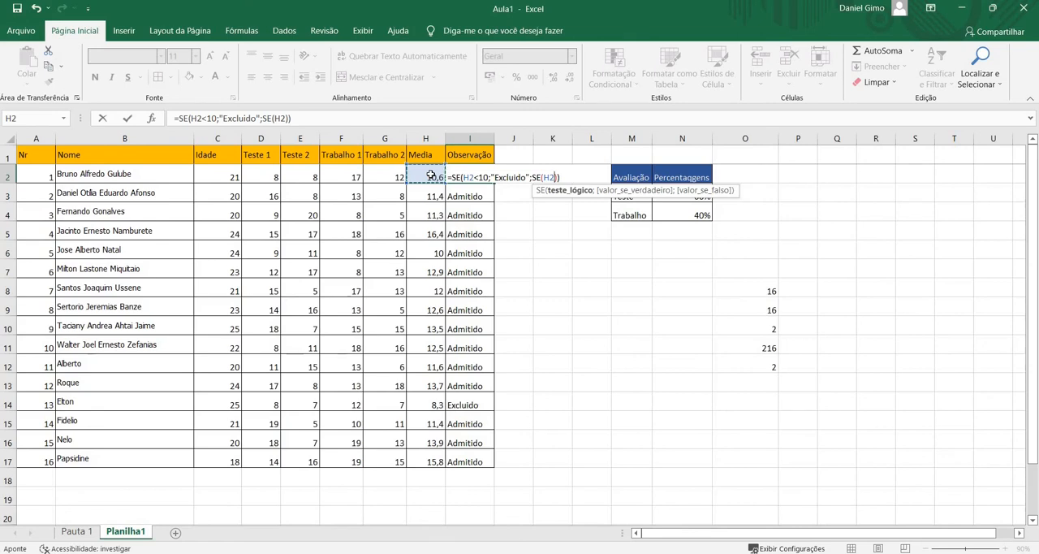
{"action": "type", "text": ">14"}
{"action": "key", "text": "BackSpace"}
{"action": "type", "text": "3"}
{"action": "type", "text": ";"}
{"action": "type", "text": "9"}
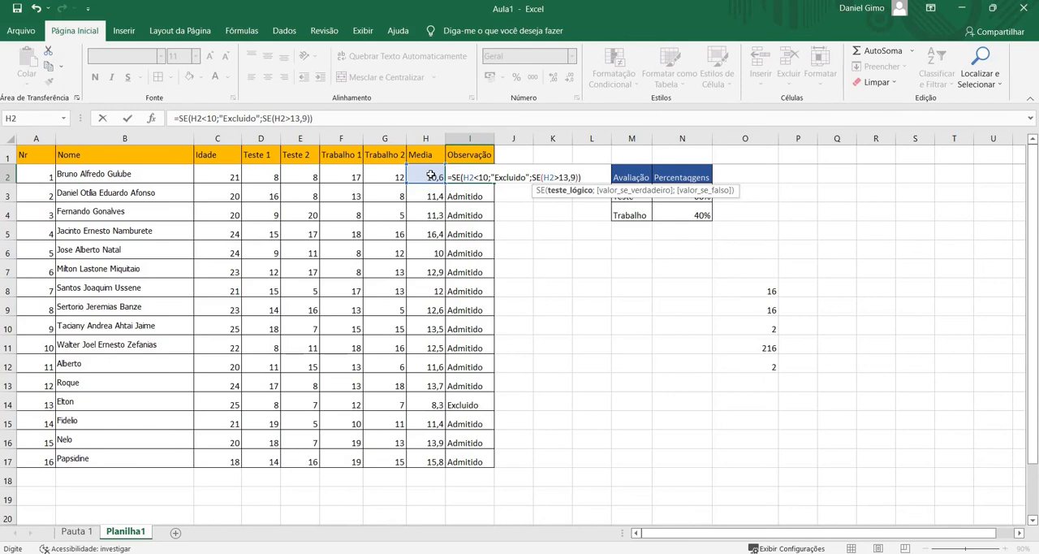
{"action": "type", "text": ";"}
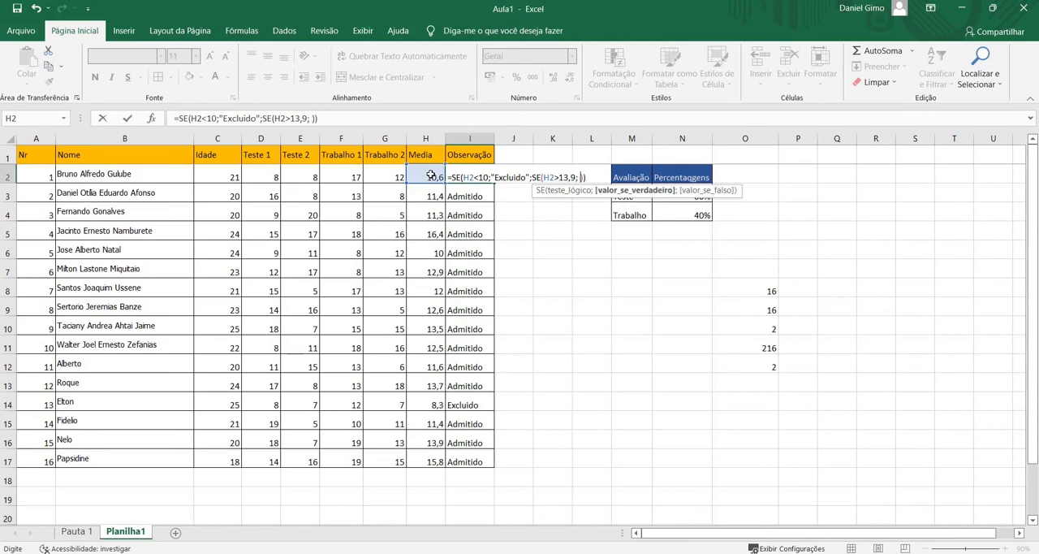
Set "Dispensado" as the nested SE's value if true in I2
{"action": "key", "text": "BackSpace"}
{"action": "type", "text": "\"Dispensado\""}
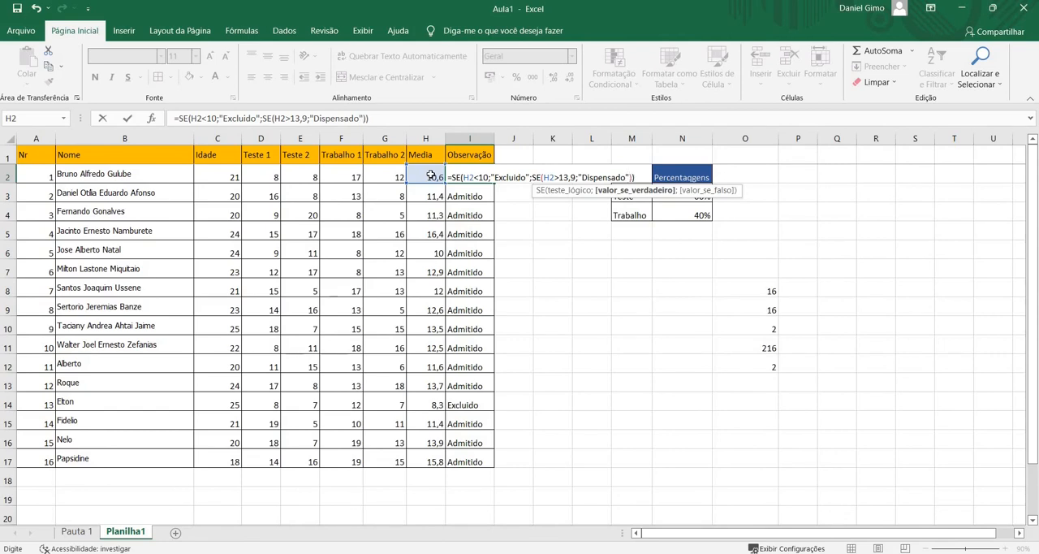
{"action": "type", "text": ";\"AD"}
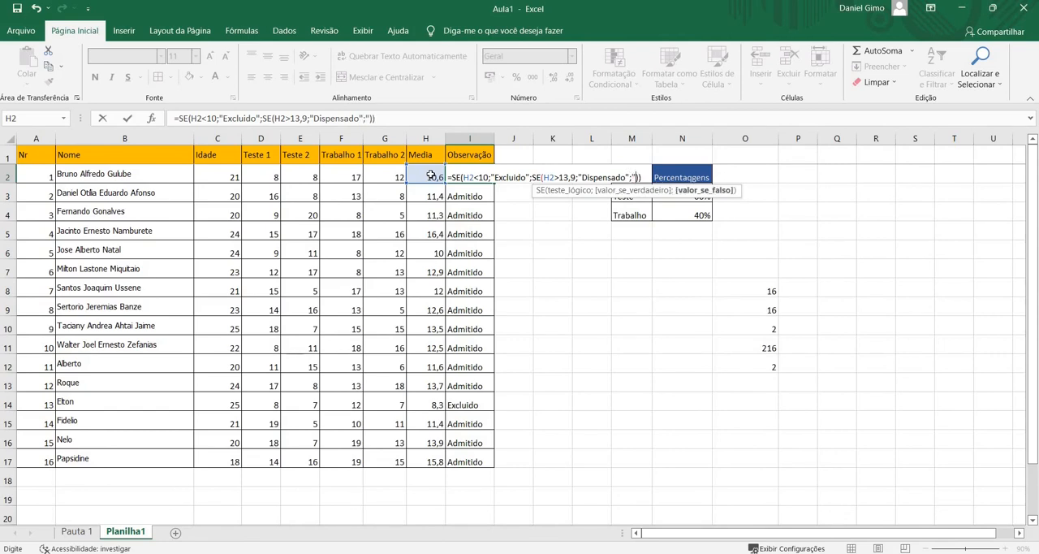
Set "Admitido" as the nested SE's value if false and enter the completed formula in I2
{"action": "key", "text": "BackSpace"}
{"action": "type", "text": "dmini"}
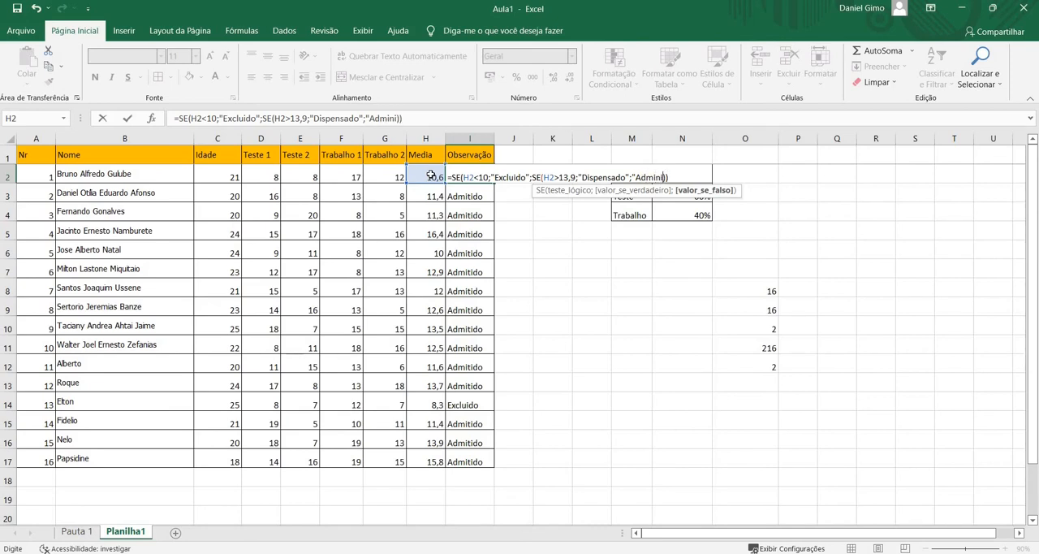
{"action": "key", "text": "BackSpace"}
{"action": "key", "text": "BackSpace"}
{"action": "type", "text": "tido\""}
{"action": "key", "text": "Tab"}
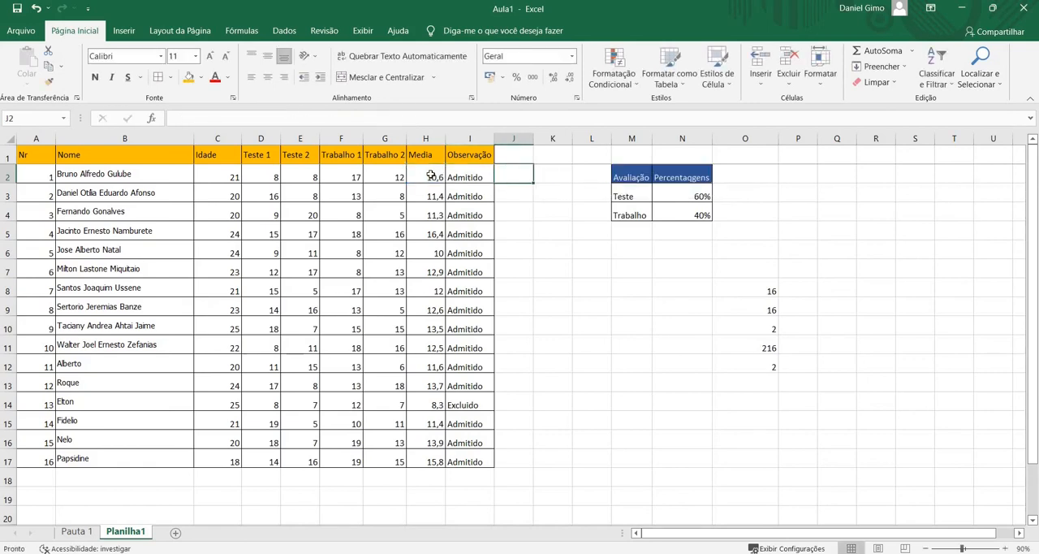
Review the arguments of both SE functions in I2's formula, leaving it as entered
{"action": "double_click", "coordinate": [468, 176]}
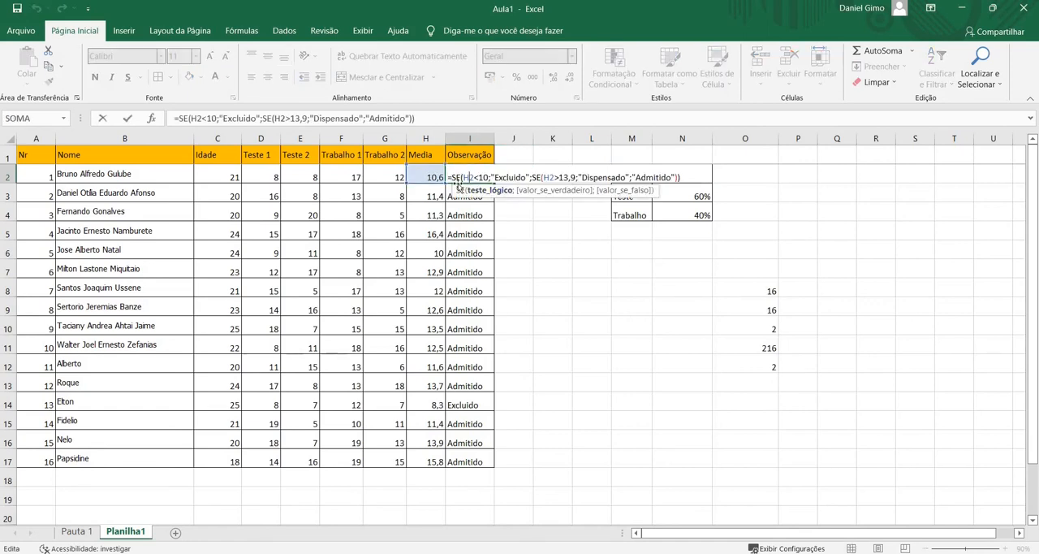
{"action": "left_click", "coordinate": [461, 177]}
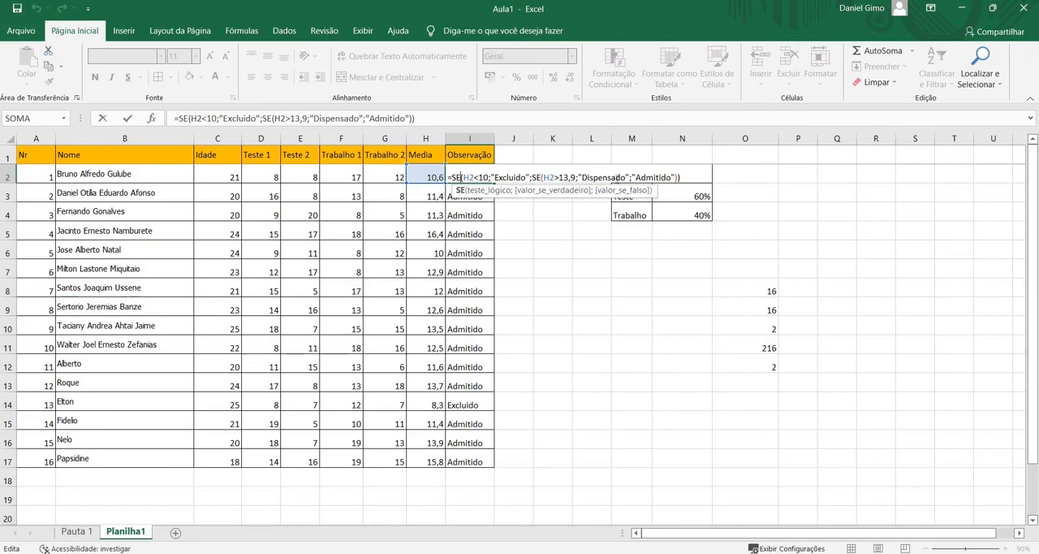
{"action": "left_click", "coordinate": [649, 176]}
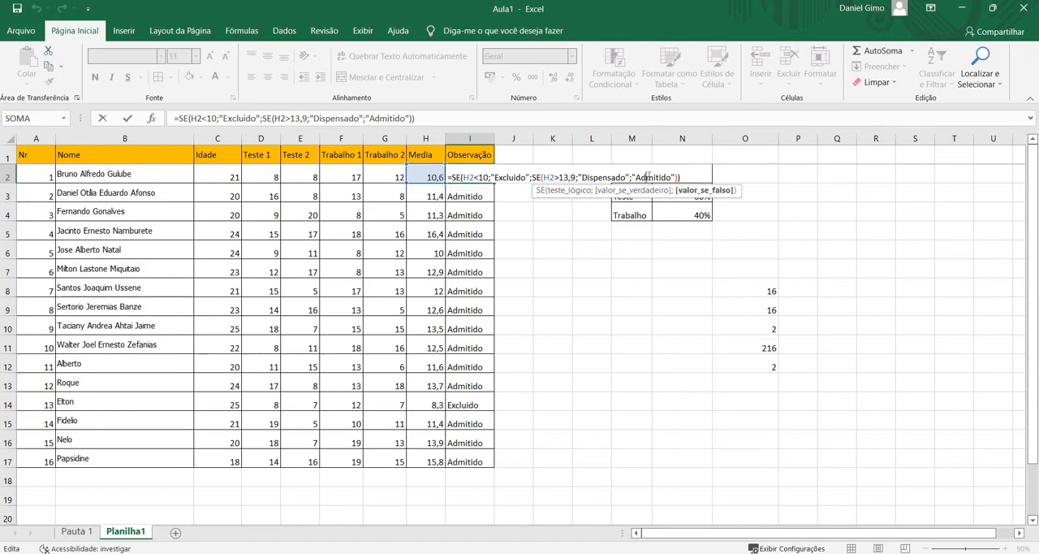
{"action": "key", "text": "Return"}
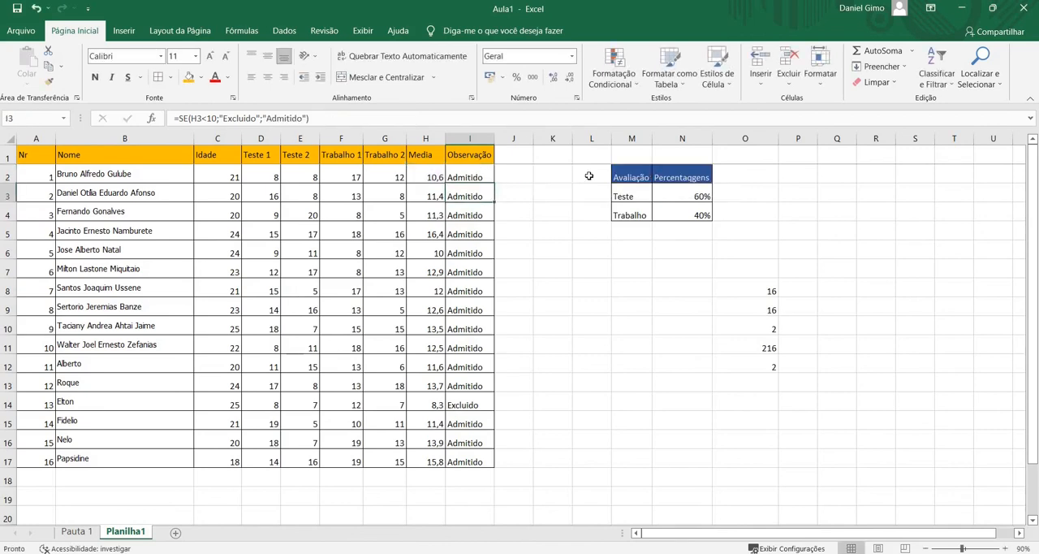
Fill the nested SE formula from I2 down to I17 and check the Media in H17
{"action": "left_click", "coordinate": [486, 176]}
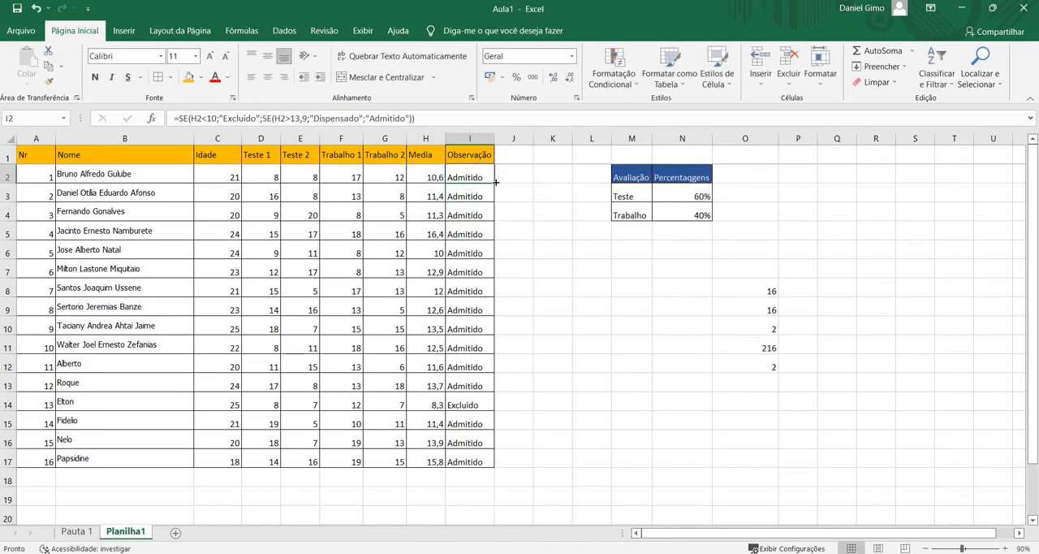
{"action": "left_click_drag", "start_coordinate": [493, 186], "coordinate": [485, 458]}
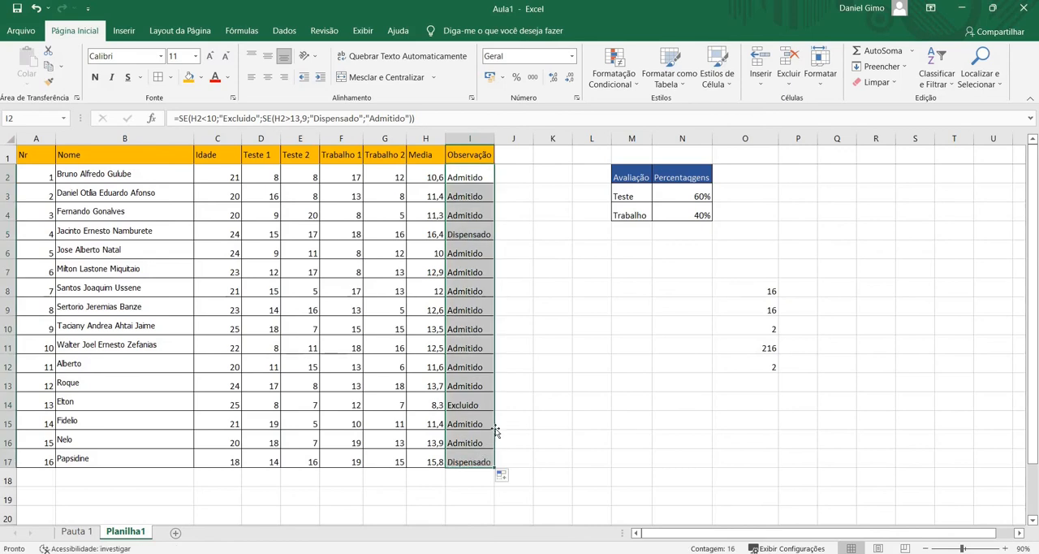
{"action": "left_click", "coordinate": [436, 462]}
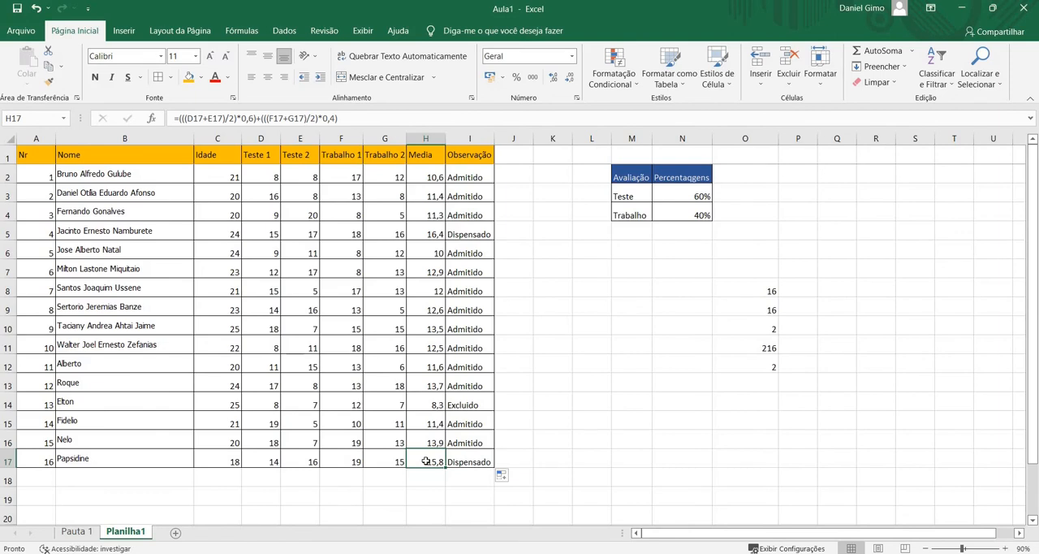
Change the Teste 2 grade in E10 to 14 to test the Observação formula
{"action": "double_click", "coordinate": [296, 327]}
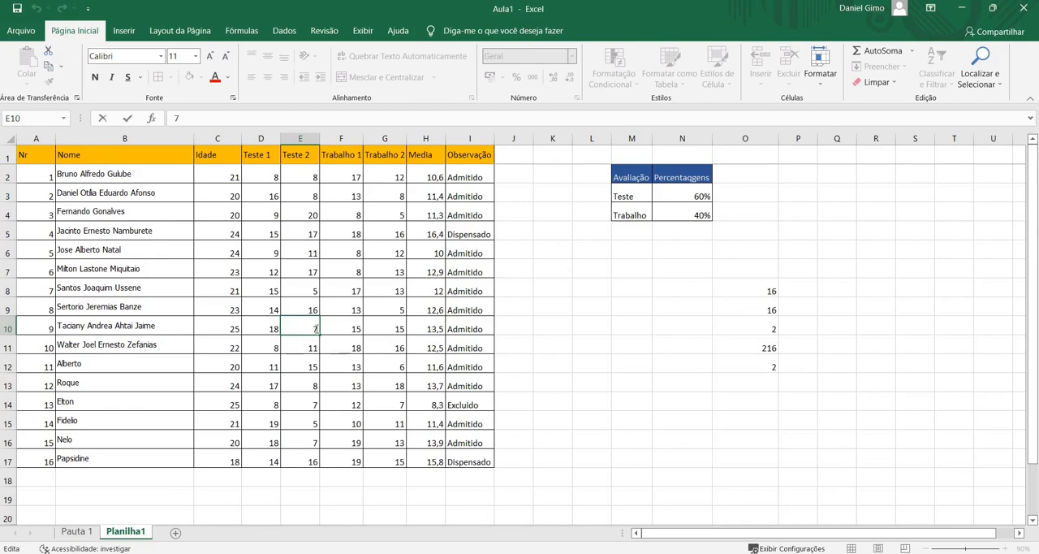
{"action": "key", "text": "BackSpace"}
{"action": "type", "text": "14"}
{"action": "key", "text": "Return"}
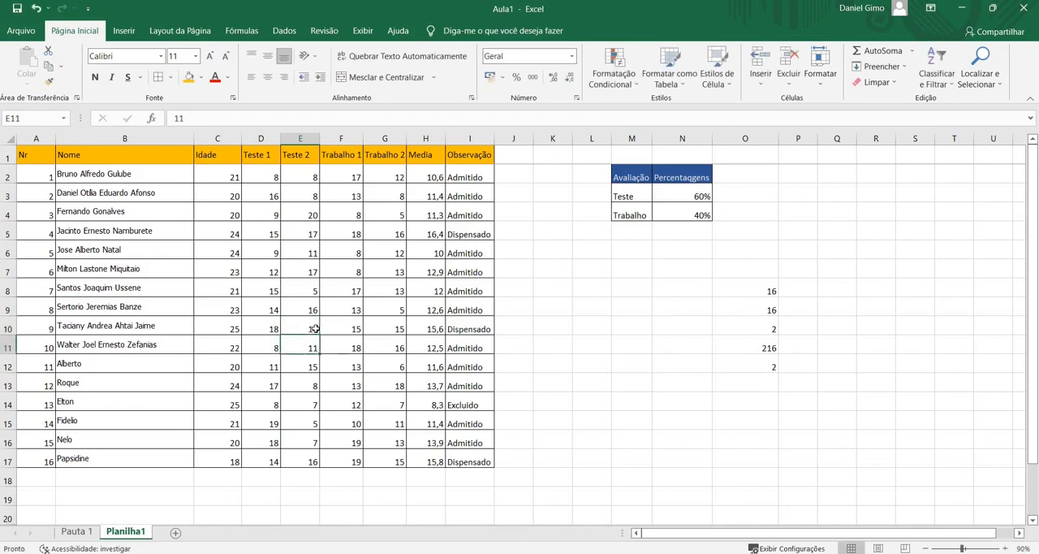
Change the Teste 2 grade in E6 to 7 to test the Observação formula
{"action": "left_click", "coordinate": [311, 255]}
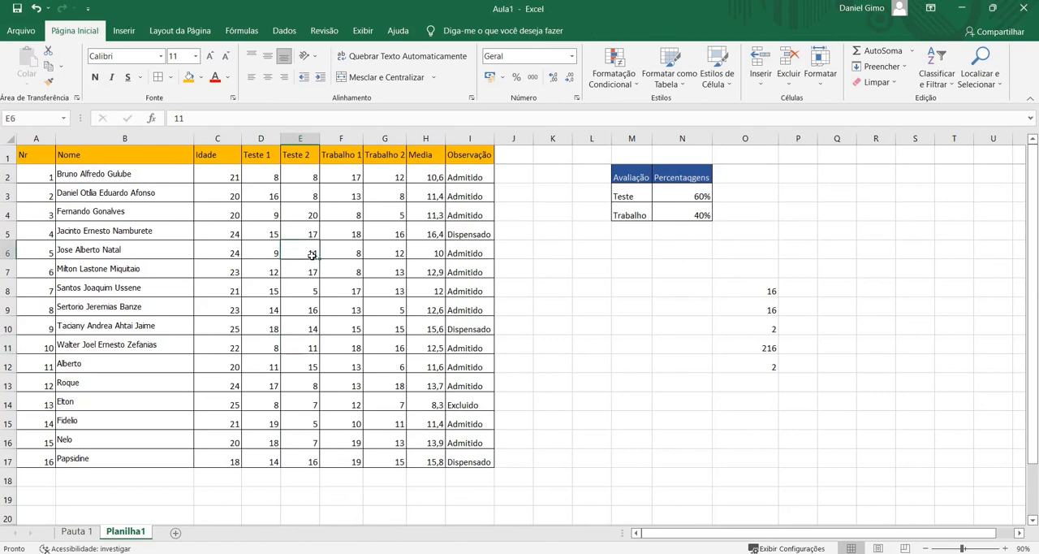
{"action": "type", "text": "7"}
{"action": "left_click", "coordinate": [299, 290]}
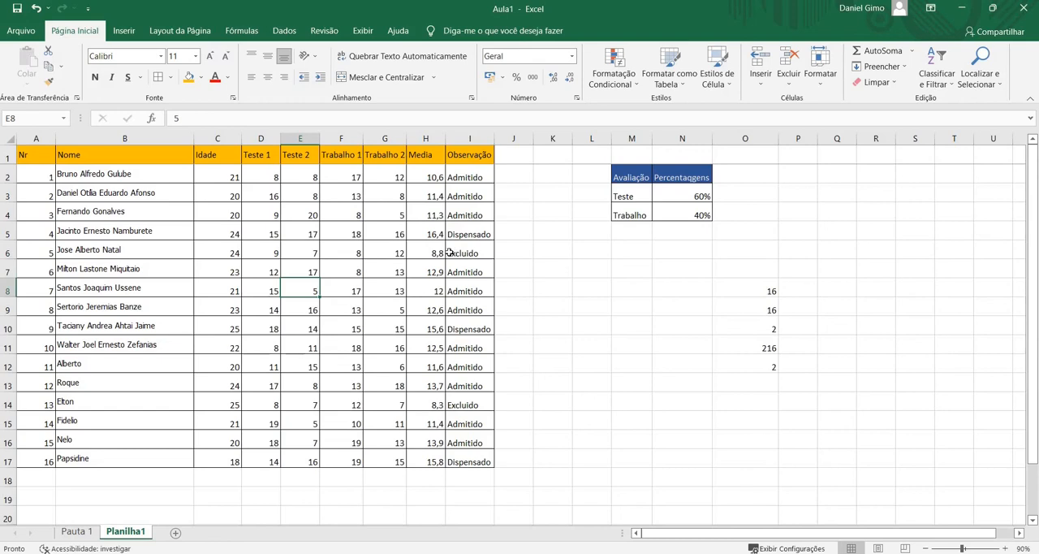
Examine the Media values and formulas in H2 to H8, including the cell references used in H6
{"action": "left_click", "coordinate": [432, 176]}
{"action": "left_click", "coordinate": [433, 208]}
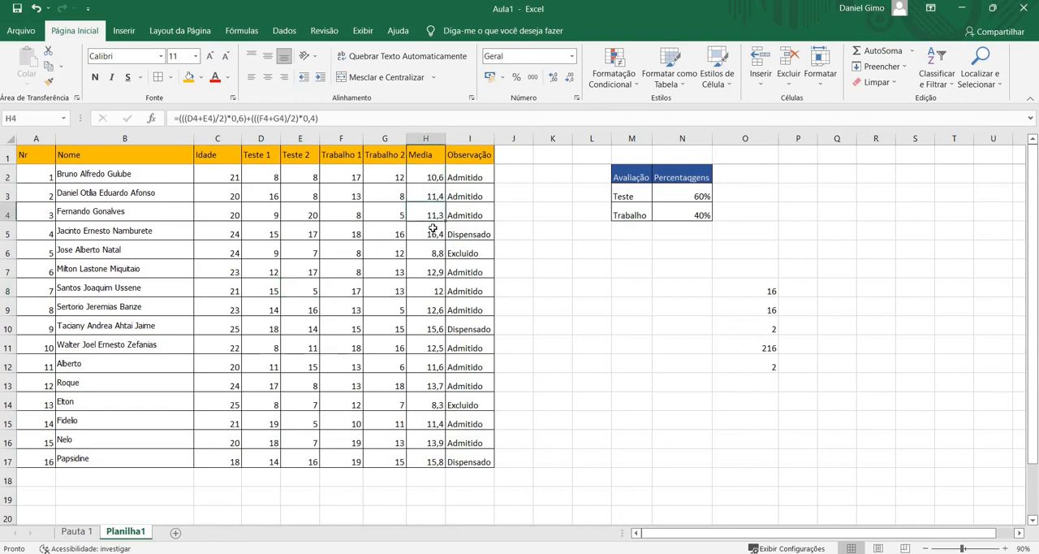
{"action": "left_click", "coordinate": [438, 242]}
{"action": "left_click", "coordinate": [429, 179]}
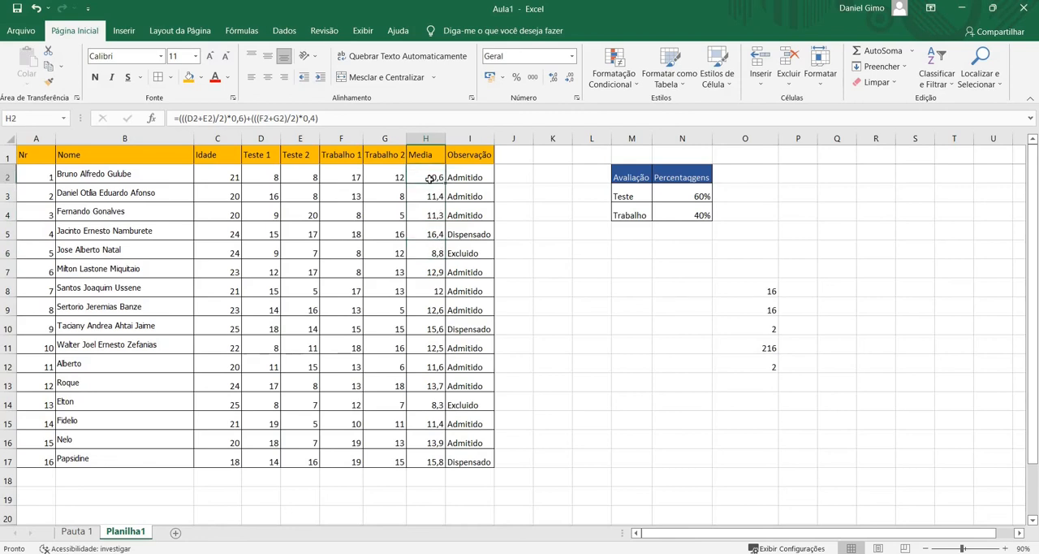
{"action": "left_click", "coordinate": [431, 216]}
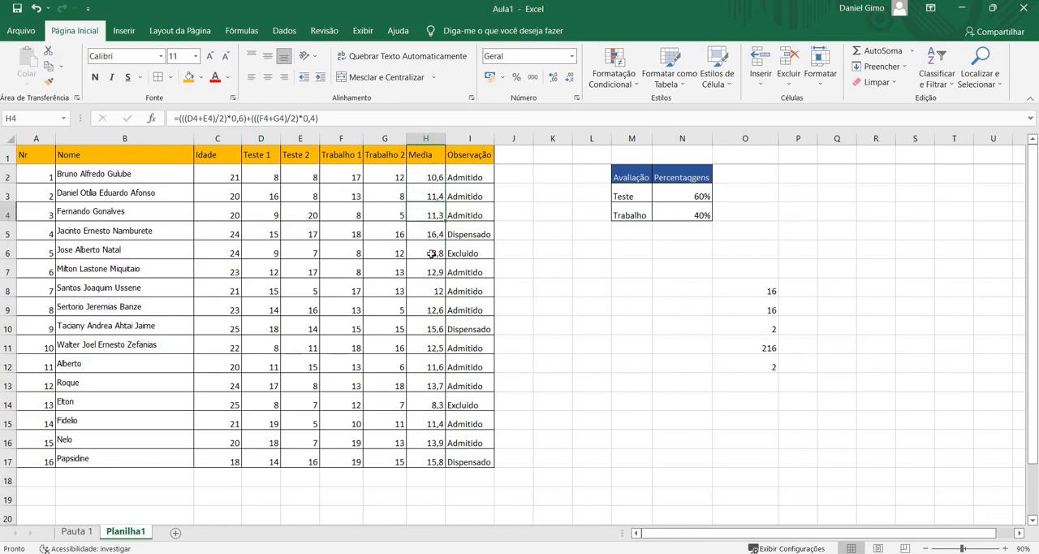
{"action": "double_click", "coordinate": [431, 254]}
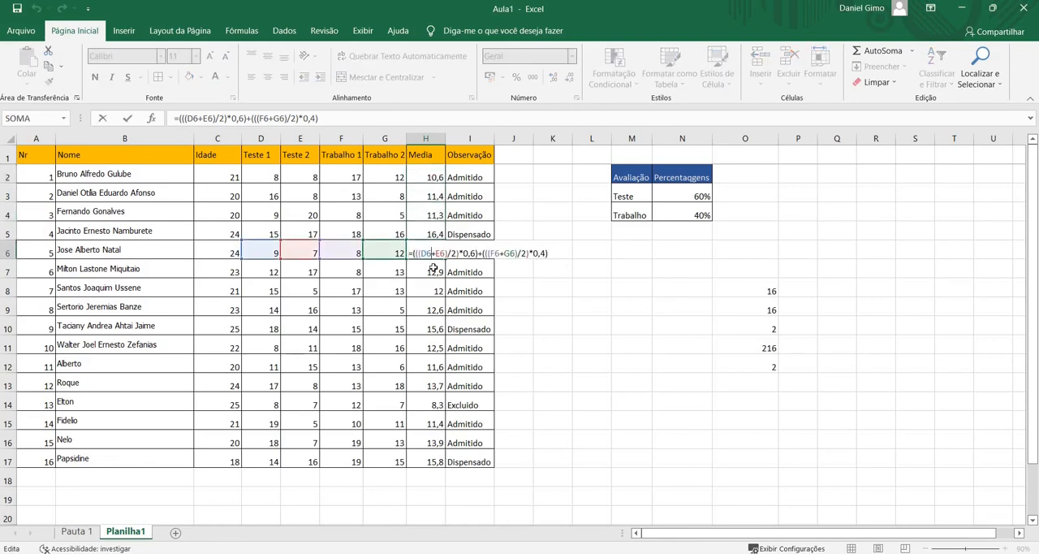
{"action": "key", "text": "Return"}
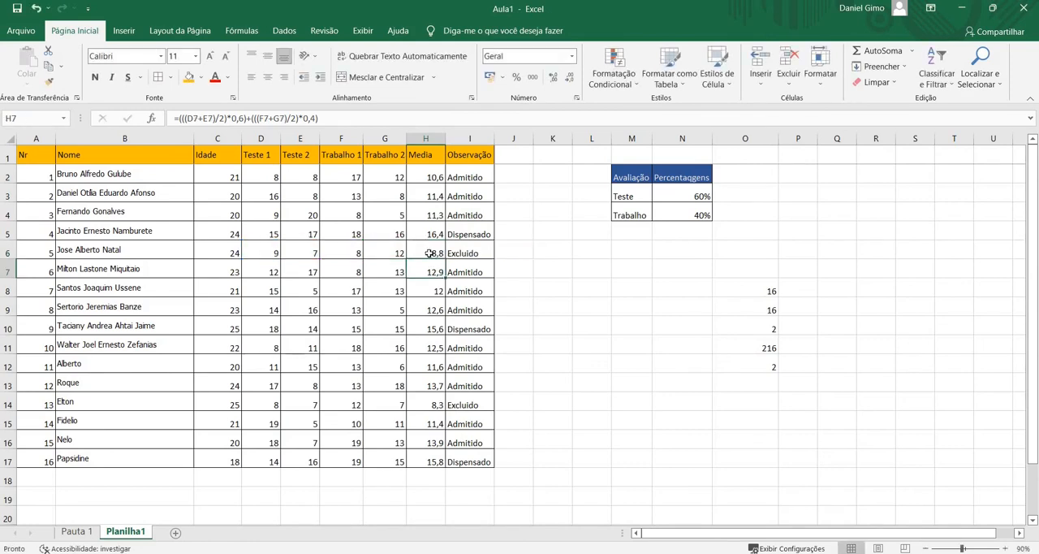
{"action": "key", "text": "Up"}
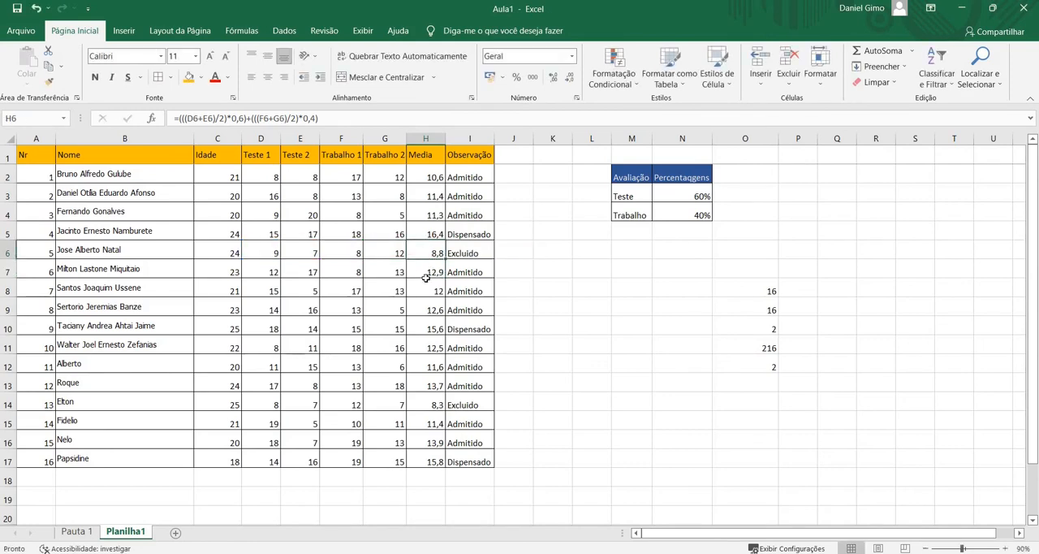
{"action": "left_click", "coordinate": [427, 285]}
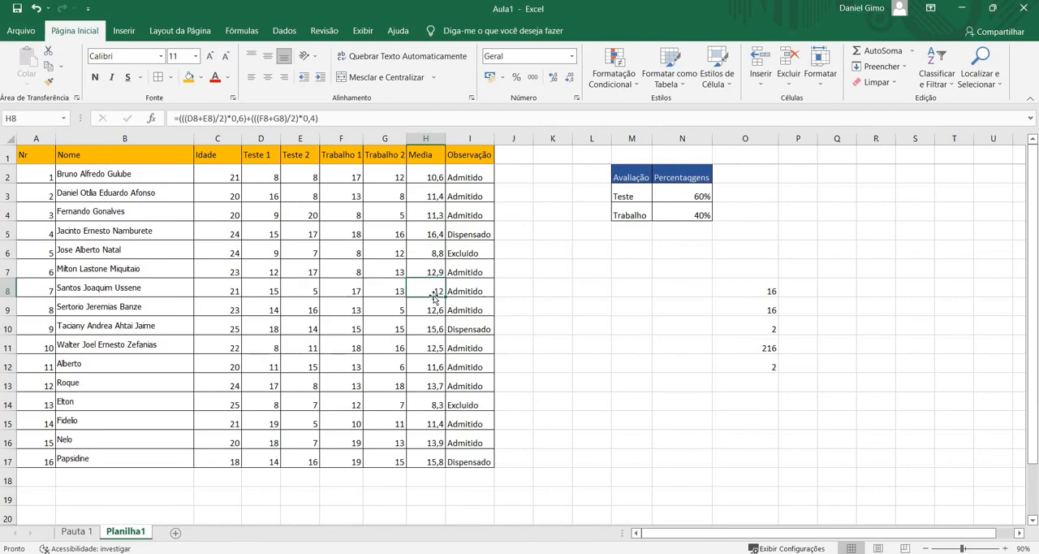
Start a less-than conditional formatting rule for the Media cell H2 with 10 as the limit
{"action": "left_click", "coordinate": [432, 184]}
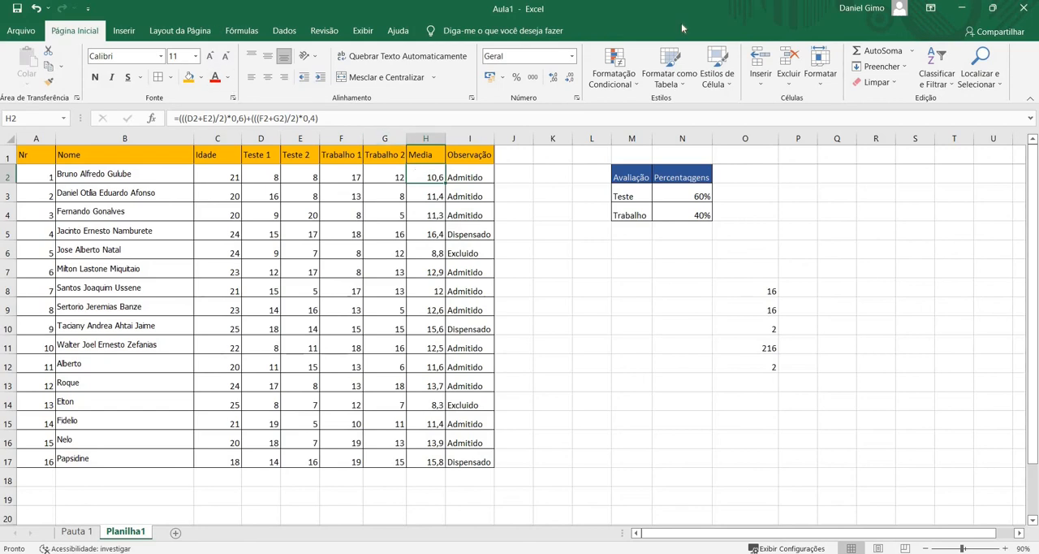
{"action": "left_click", "coordinate": [635, 88]}
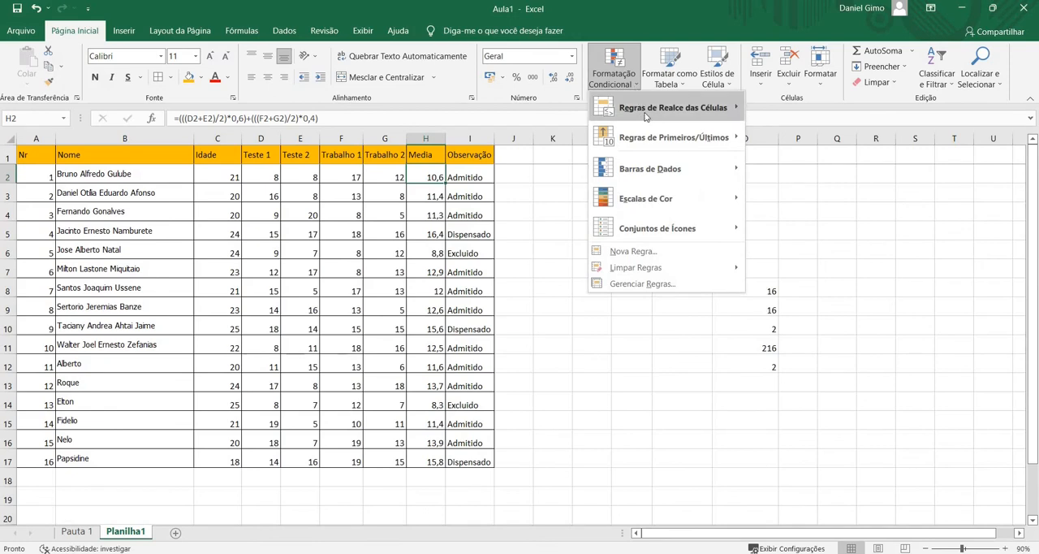
{"action": "mouse_move", "coordinate": [647, 120]}
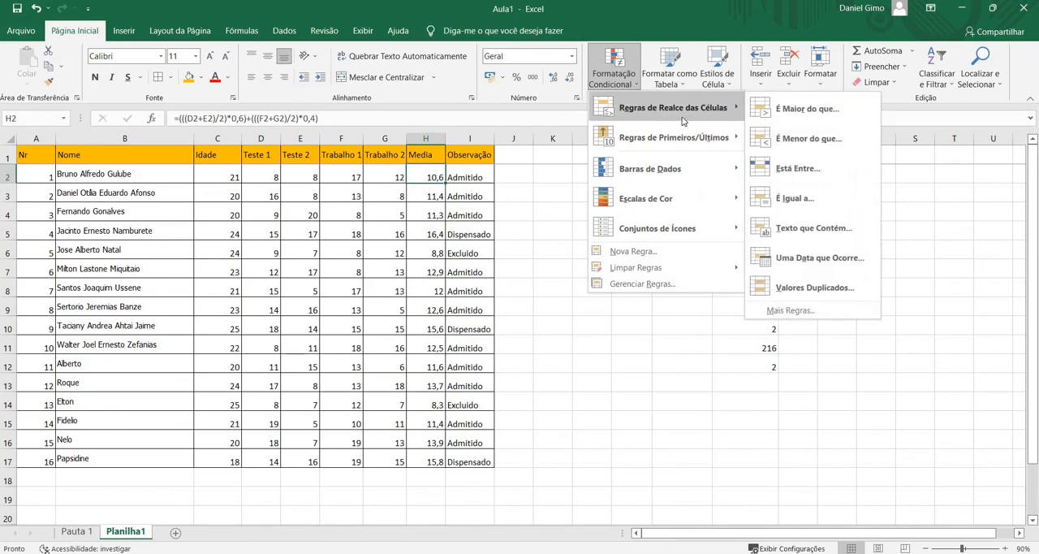
{"action": "left_click", "coordinate": [794, 146]}
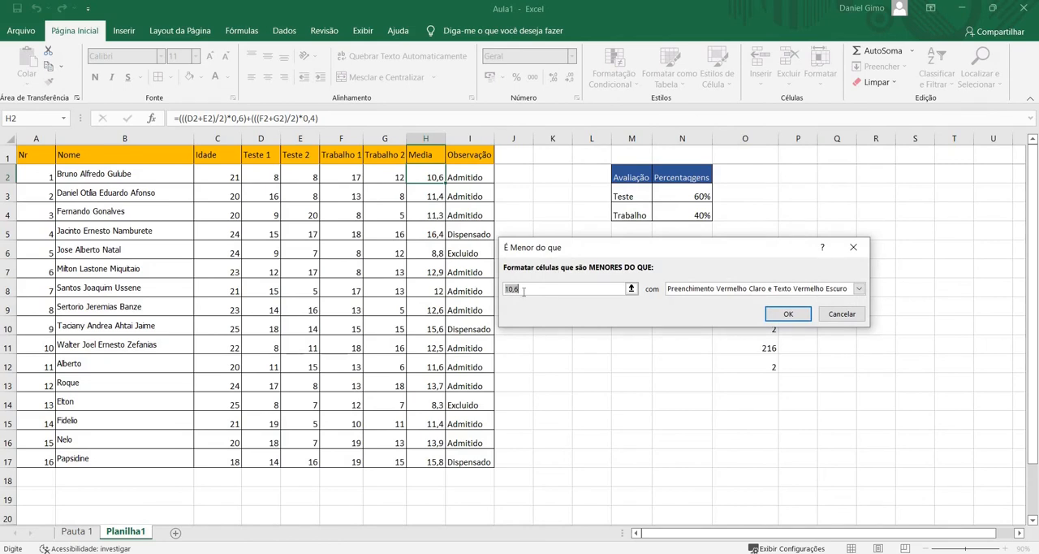
{"action": "left_click", "coordinate": [526, 288]}
{"action": "left_click_drag", "start_coordinate": [526, 289], "coordinate": [495, 288]}
{"action": "left_click", "coordinate": [477, 288]}
{"action": "type", "text": "10"}
{"action": "key", "text": "BackSpace"}
{"action": "key", "text": "BackSpace"}
{"action": "key", "text": "BackSpace"}
{"action": "key", "text": "BackSpace"}
{"action": "key", "text": "BackSpace"}
{"action": "key", "text": "BackSpace"}
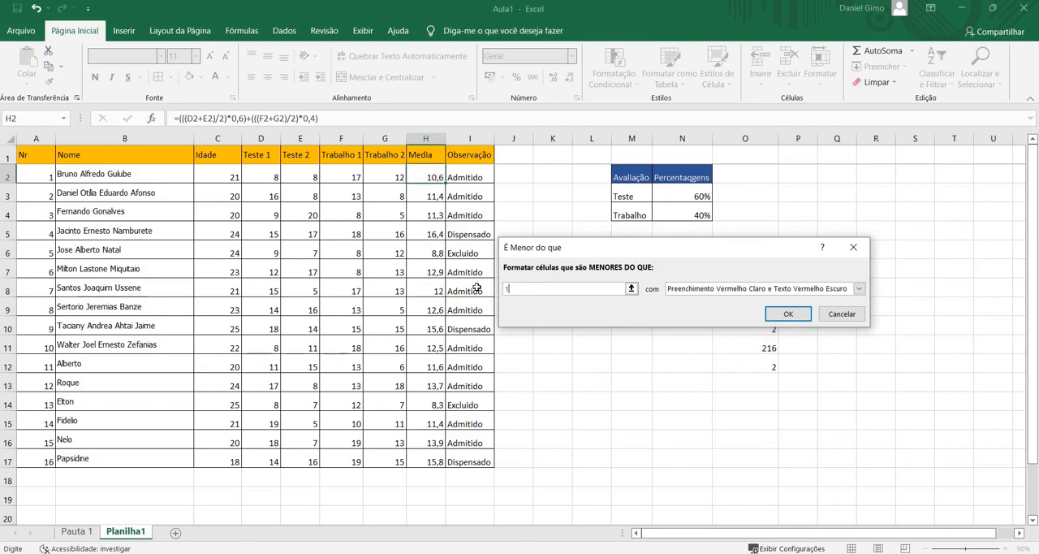
{"action": "type", "text": "10"}
Set the less-than rule's format to Texto Vermelho and apply it to H2
{"action": "left_click", "coordinate": [857, 289]}
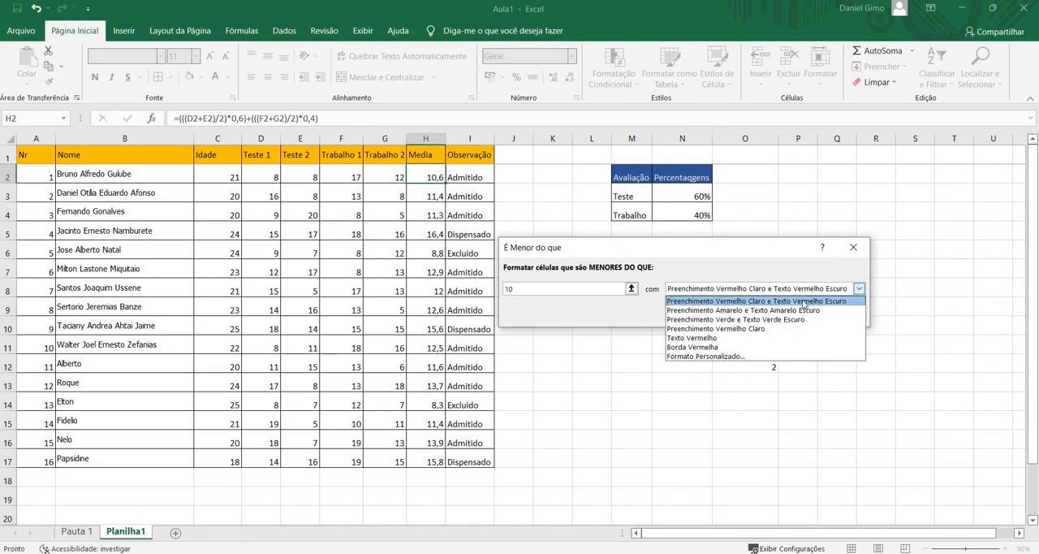
{"action": "left_click", "coordinate": [705, 337]}
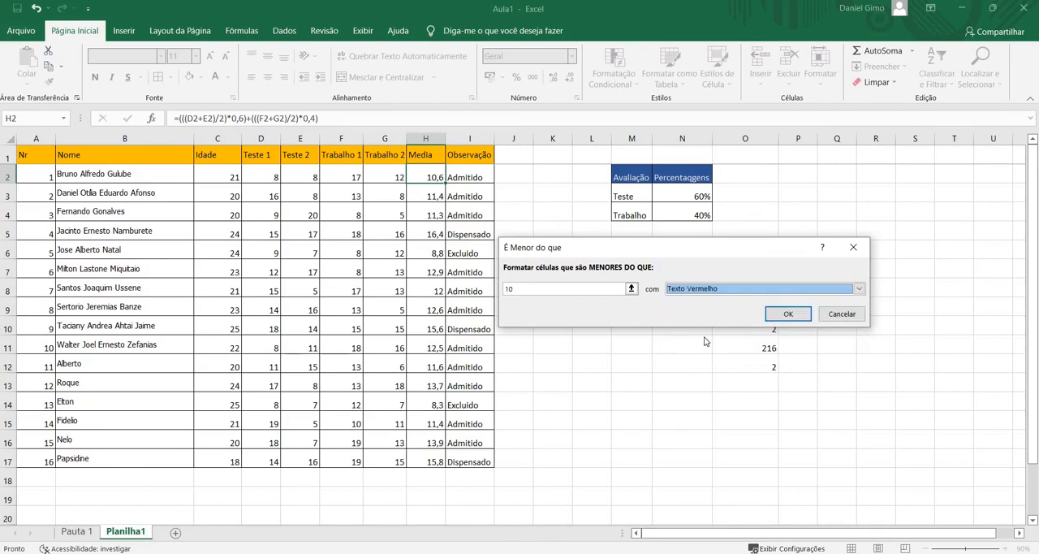
{"action": "left_click", "coordinate": [781, 314]}
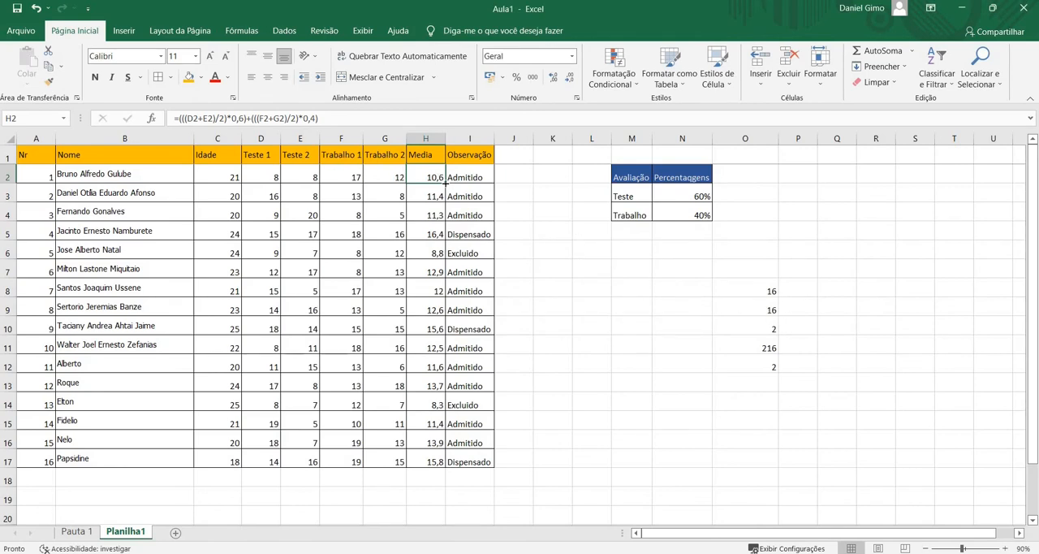
Fill H2 down to H17 to extend the red-text rule over the Media column, and check H6
{"action": "left_click_drag", "start_coordinate": [446, 183], "coordinate": [451, 461]}
{"action": "left_click", "coordinate": [436, 348]}
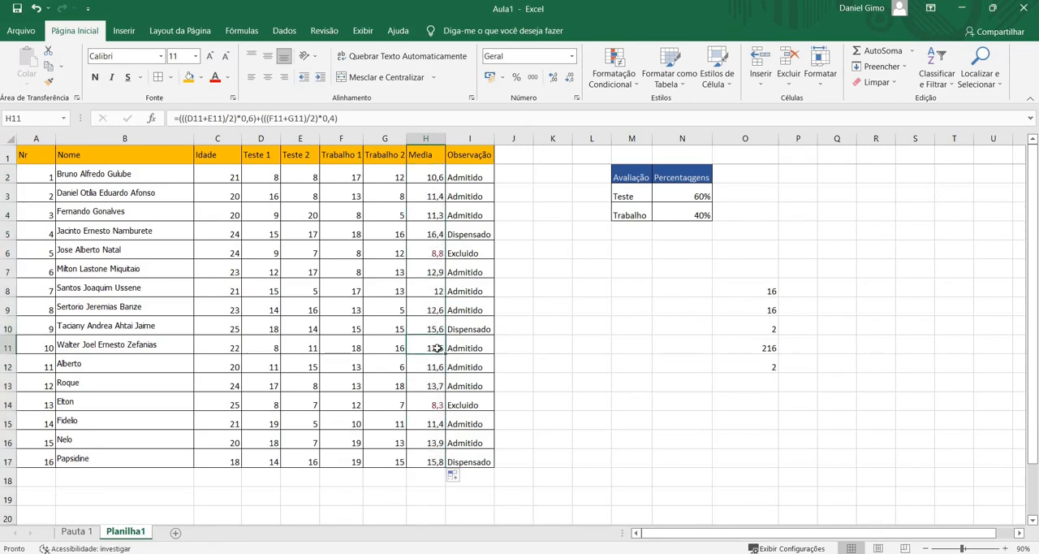
{"action": "left_click", "coordinate": [437, 252]}
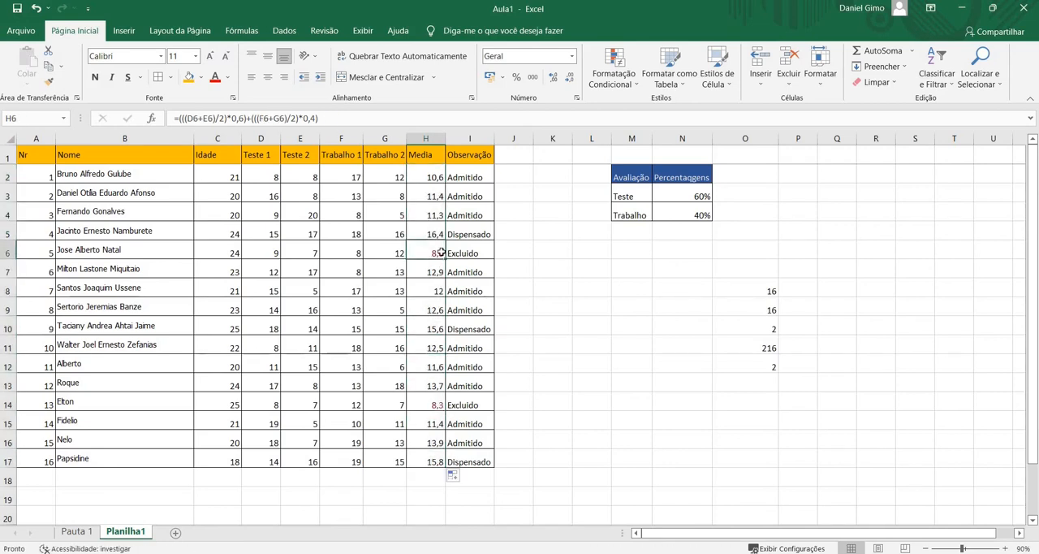
Copy H2's formatting with the Format Painter onto the test and assignment grades in D2:G17, and check the results
{"action": "left_click", "coordinate": [410, 174]}
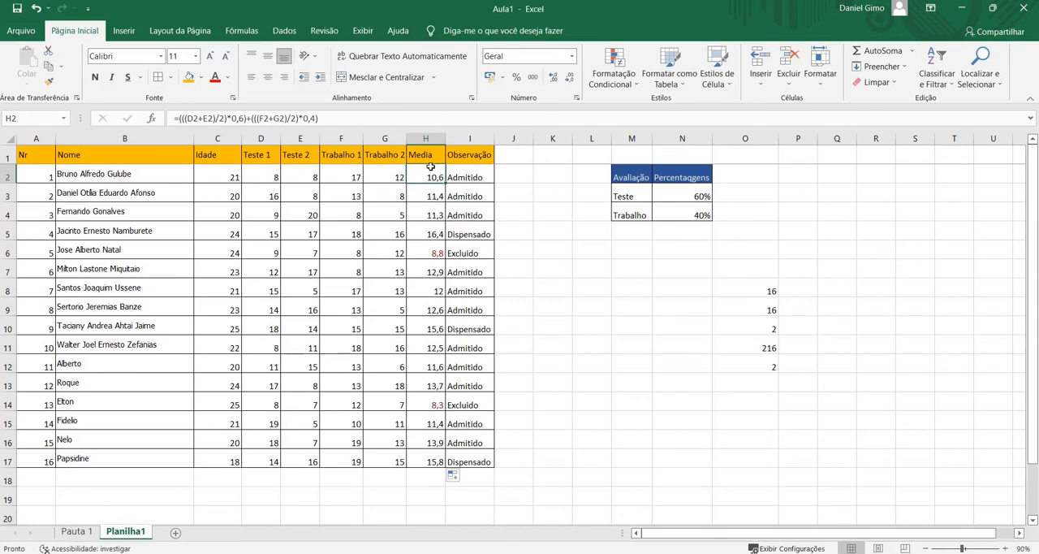
{"action": "double_click", "coordinate": [50, 80]}
{"action": "left_click", "coordinate": [267, 176]}
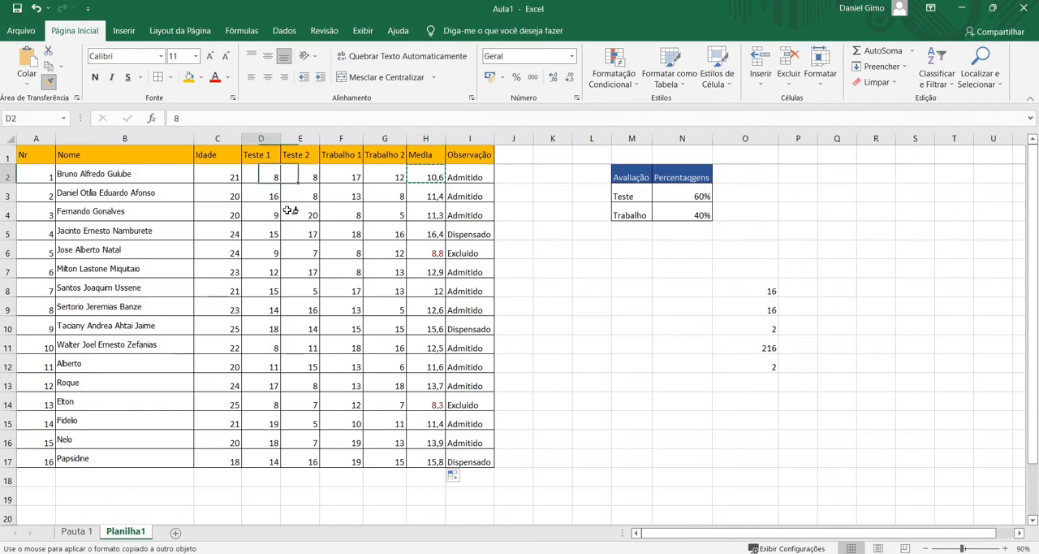
{"action": "mouse_move", "coordinate": [288, 210]}
{"action": "left_mouse_down"}
{"action": "mouse_move", "coordinate": [332, 349]}
{"action": "mouse_move", "coordinate": [413, 366]}
{"action": "mouse_move", "coordinate": [392, 457]}
{"action": "left_mouse_up"}
{"action": "left_click", "coordinate": [345, 344]}
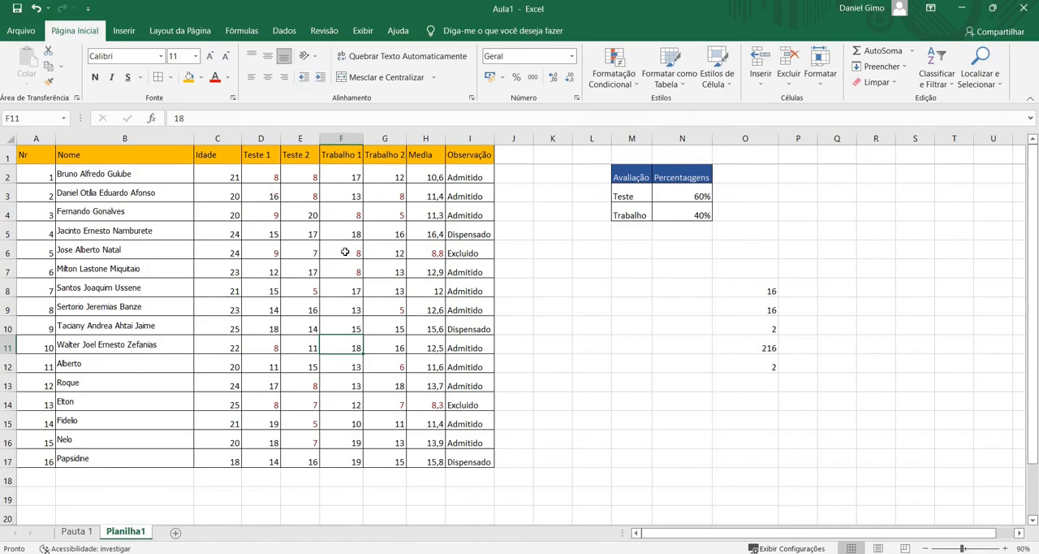
{"action": "left_click", "coordinate": [387, 225]}
{"action": "left_click", "coordinate": [386, 187]}
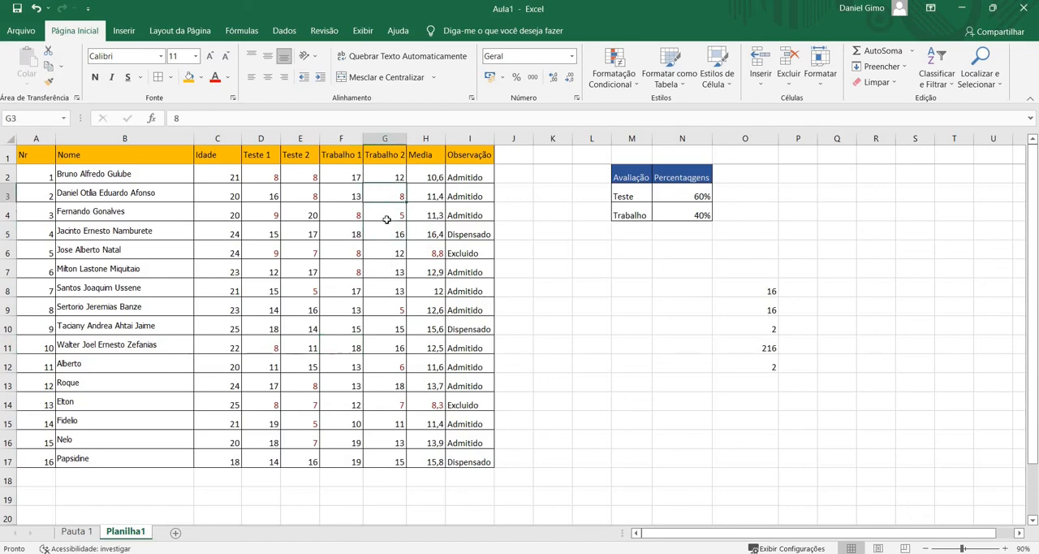
Start a greater-than conditional formatting rule for H2 with 13,9 as the limit
{"action": "left_click", "coordinate": [425, 175]}
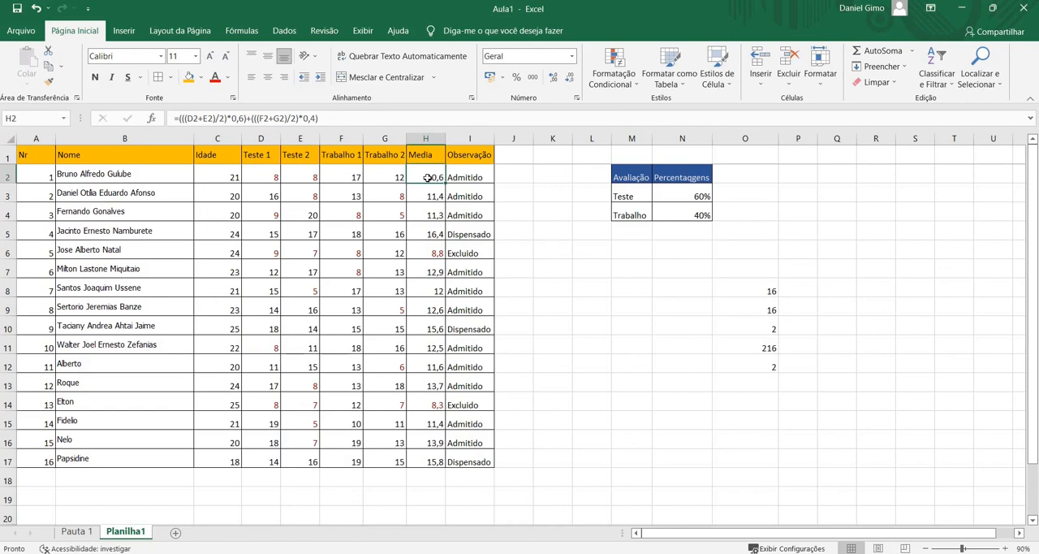
{"action": "right_click", "coordinate": [429, 182]}
{"action": "left_click", "coordinate": [422, 176]}
{"action": "left_click", "coordinate": [627, 86]}
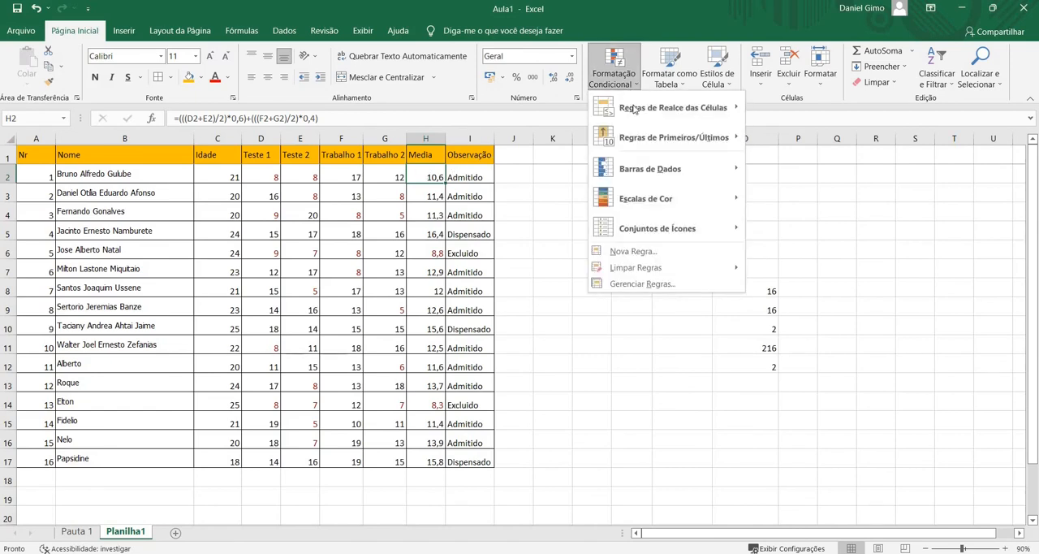
{"action": "mouse_move", "coordinate": [635, 110]}
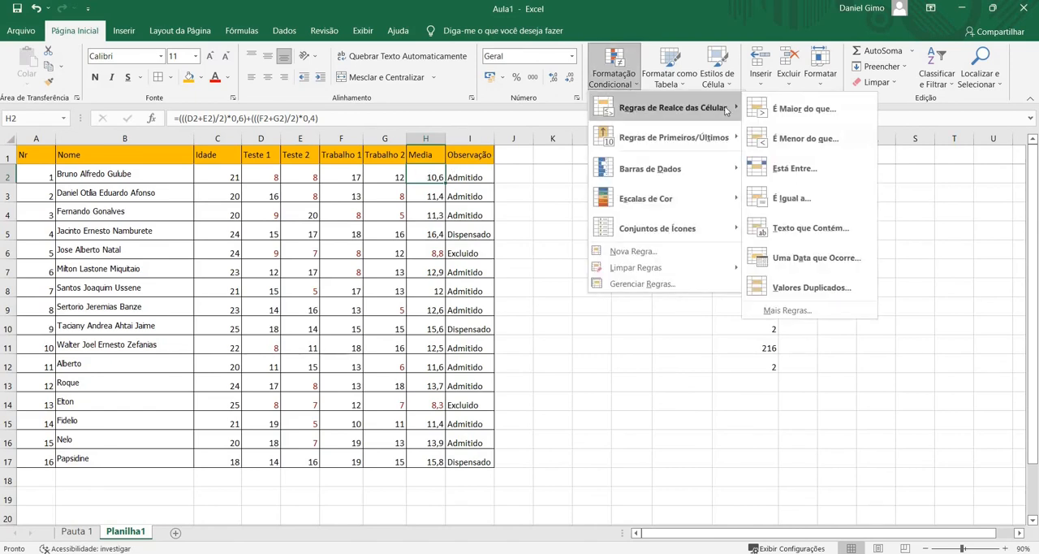
{"action": "left_click", "coordinate": [784, 120]}
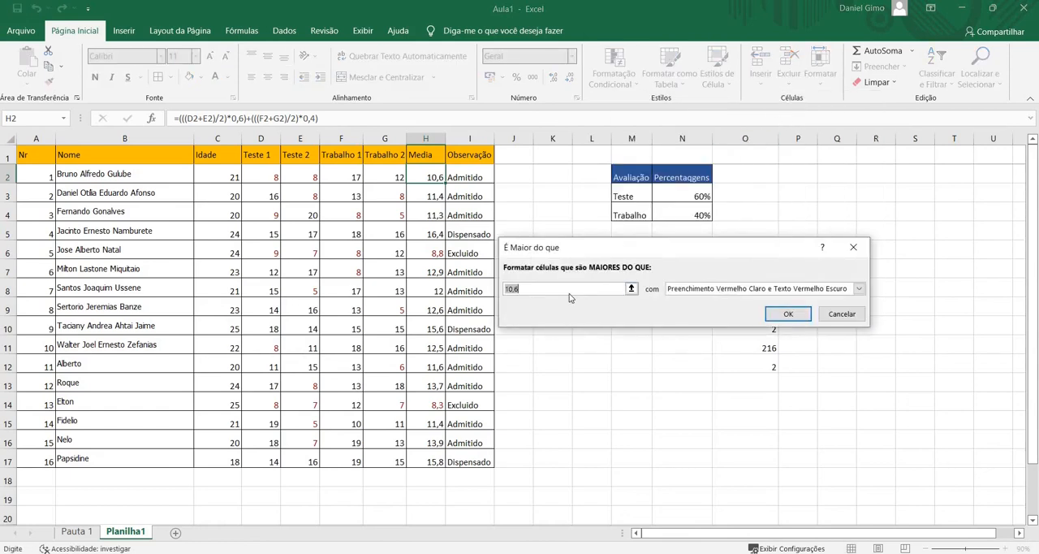
{"action": "left_click", "coordinate": [527, 288]}
{"action": "key", "text": "BackSpace"}
{"action": "type", "text": "3"}
Give the greater-than rule a custom format with Negrito font style and blue font color, and apply it to H2
{"action": "left_click", "coordinate": [810, 290]}
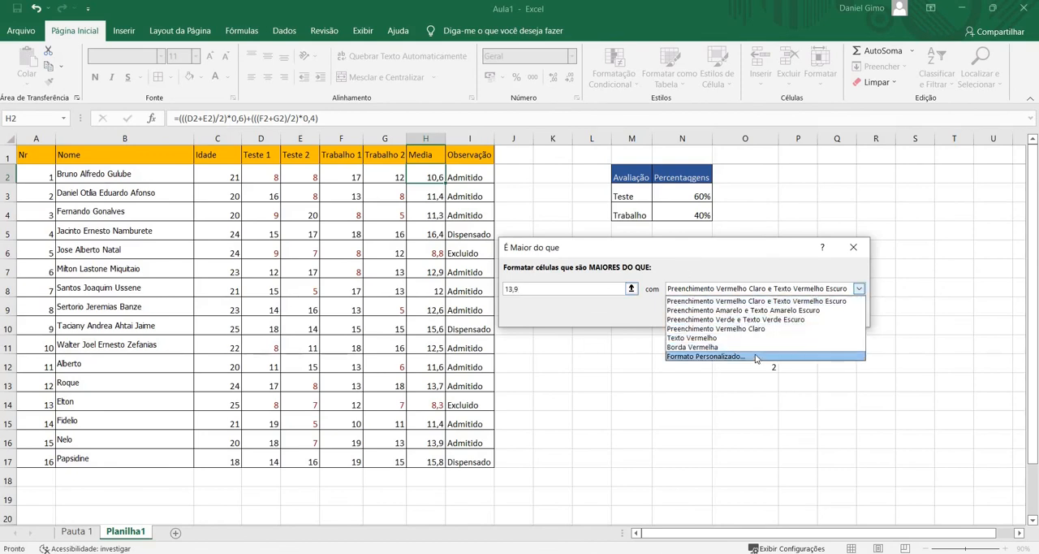
{"action": "left_click", "coordinate": [755, 357]}
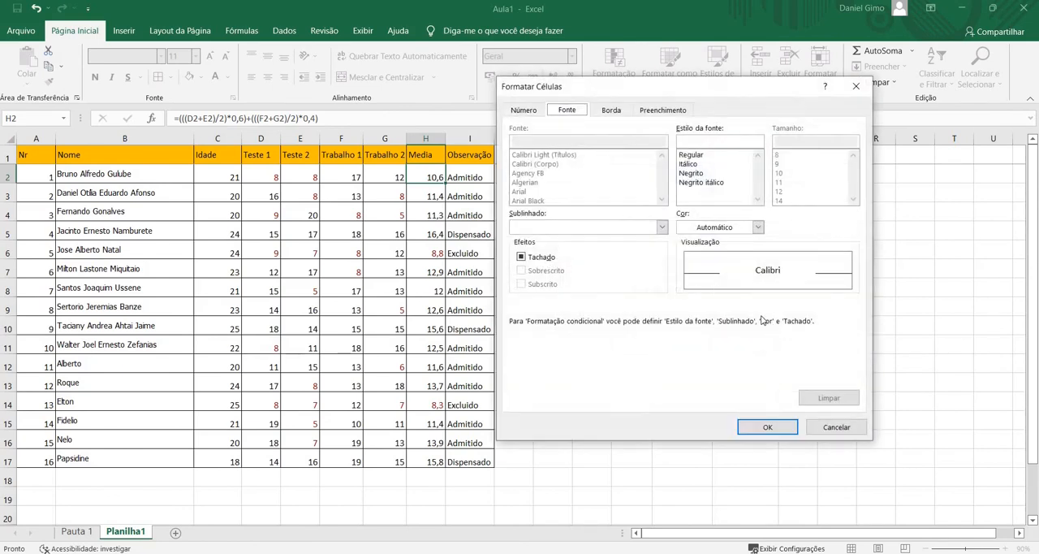
{"action": "left_click", "coordinate": [699, 174]}
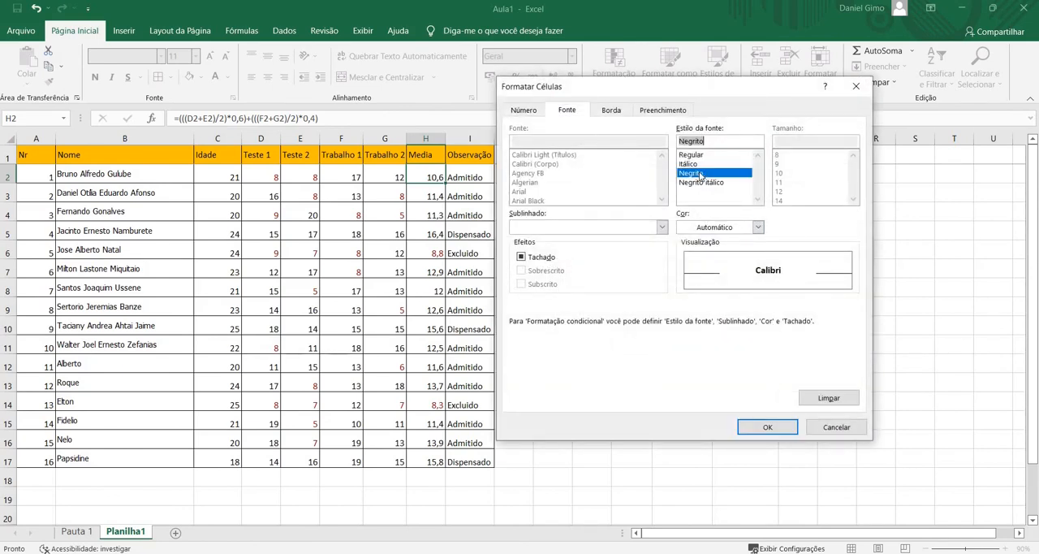
{"action": "left_click", "coordinate": [523, 110]}
{"action": "left_click", "coordinate": [611, 110]}
{"action": "left_click", "coordinate": [566, 110]}
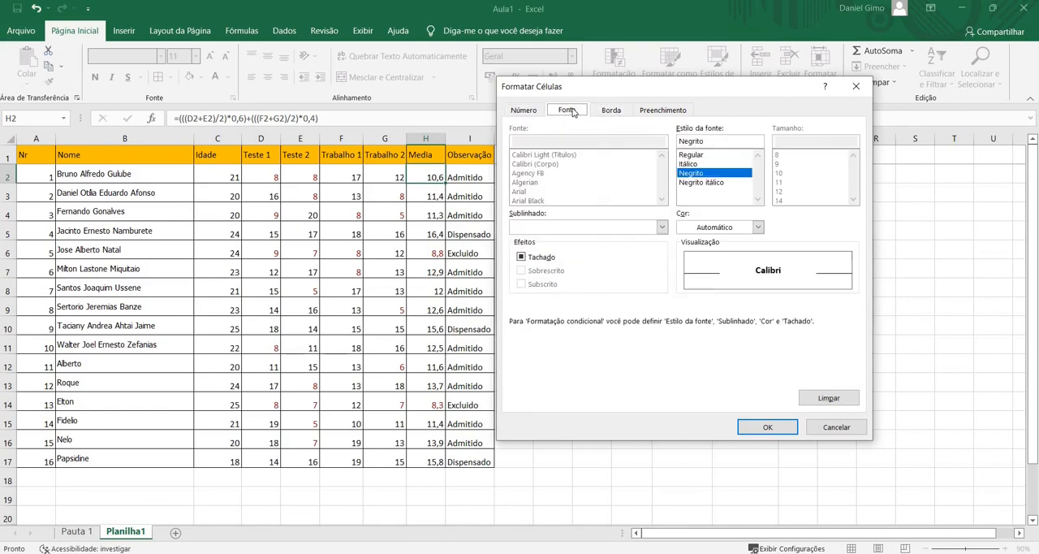
{"action": "left_click", "coordinate": [719, 231]}
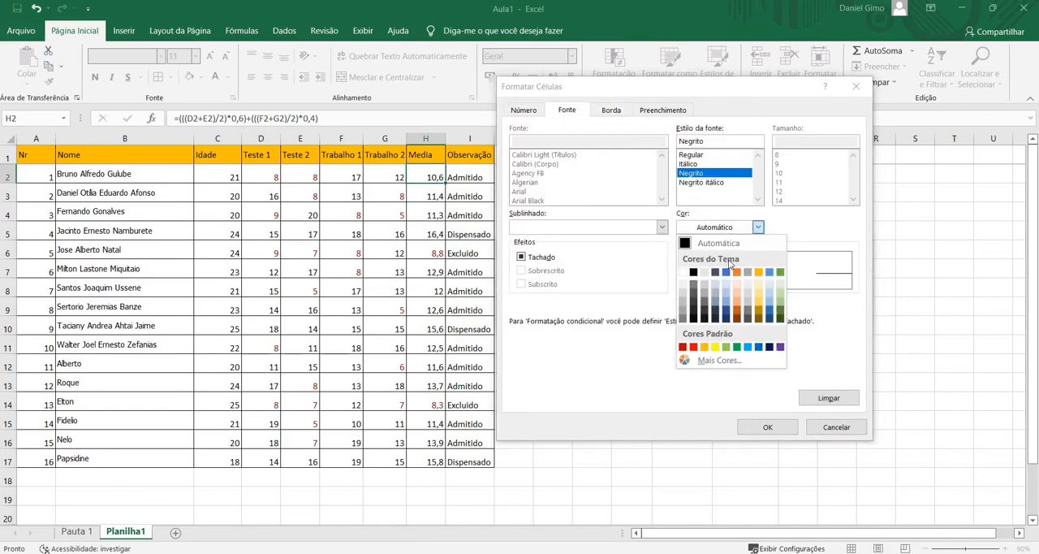
{"action": "left_click", "coordinate": [725, 272]}
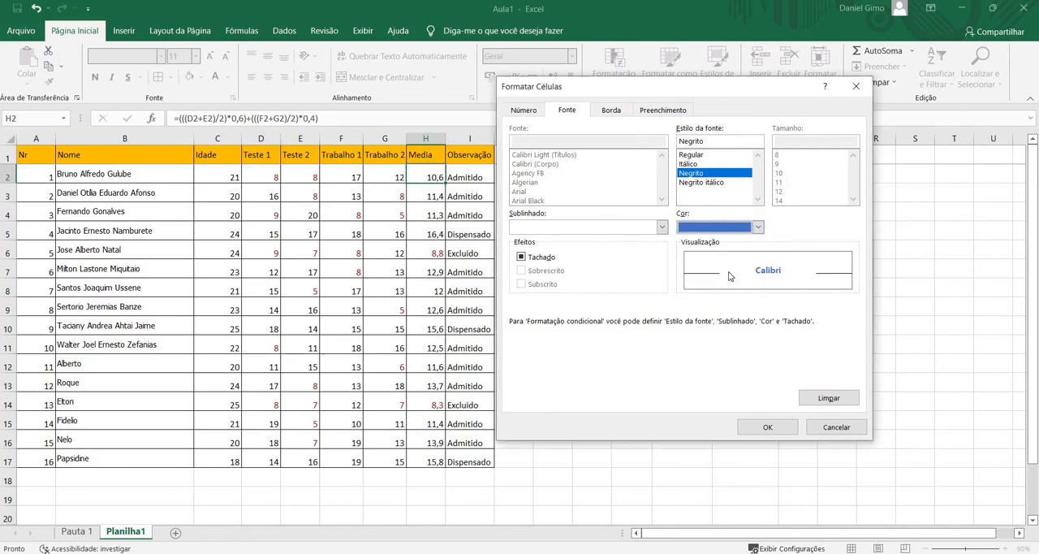
{"action": "left_click", "coordinate": [770, 426]}
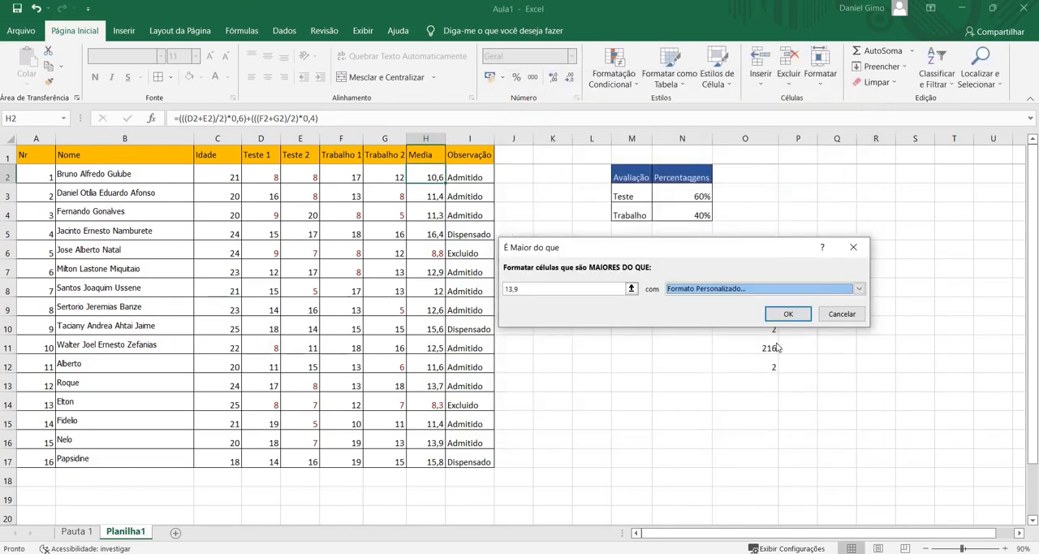
{"action": "left_click", "coordinate": [782, 312]}
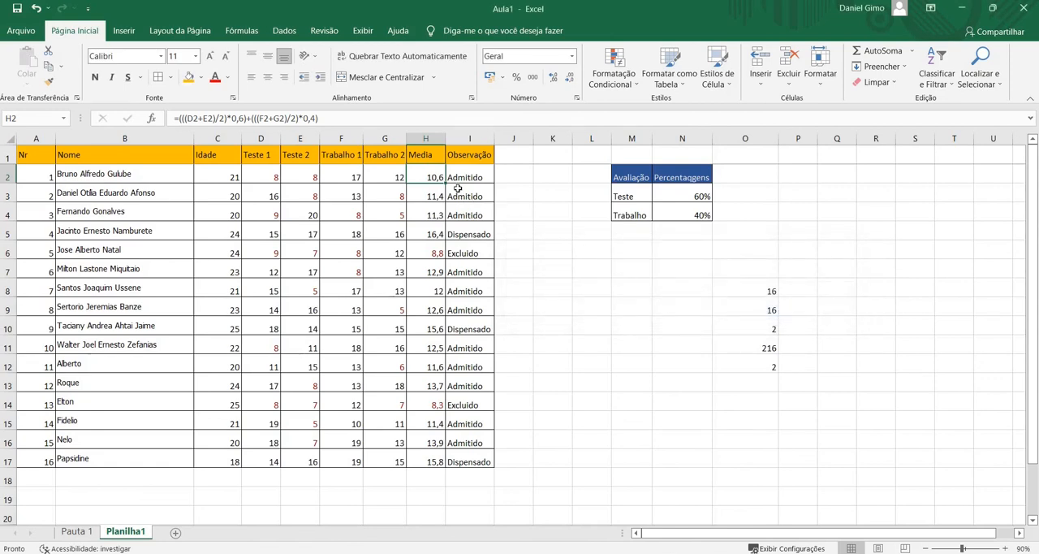
Fill H2 with its bold blue rule down to H17, and copy H2's formatting onto the grades in D2:G17
{"action": "left_click_drag", "start_coordinate": [448, 185], "coordinate": [452, 468]}
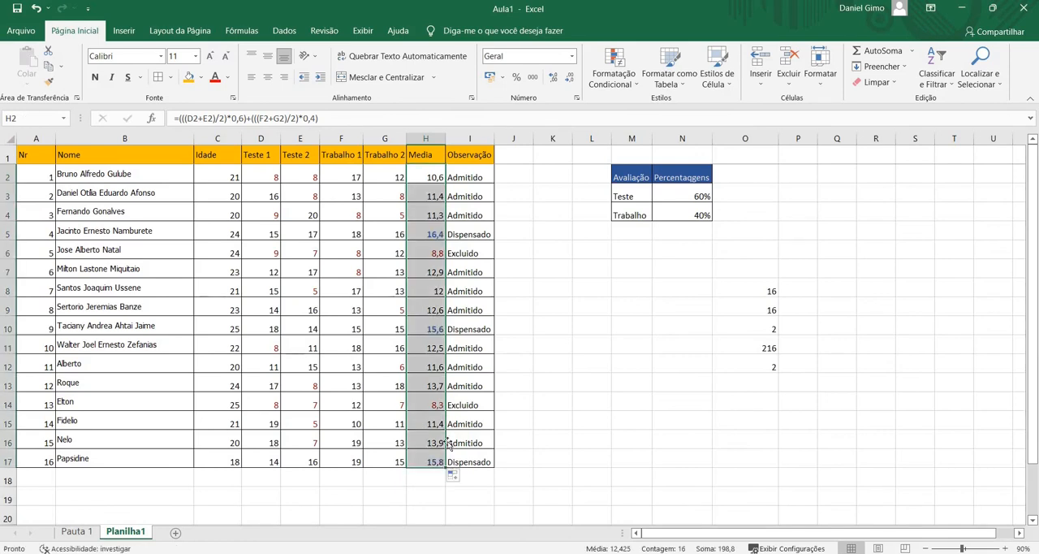
{"action": "left_click", "coordinate": [425, 370]}
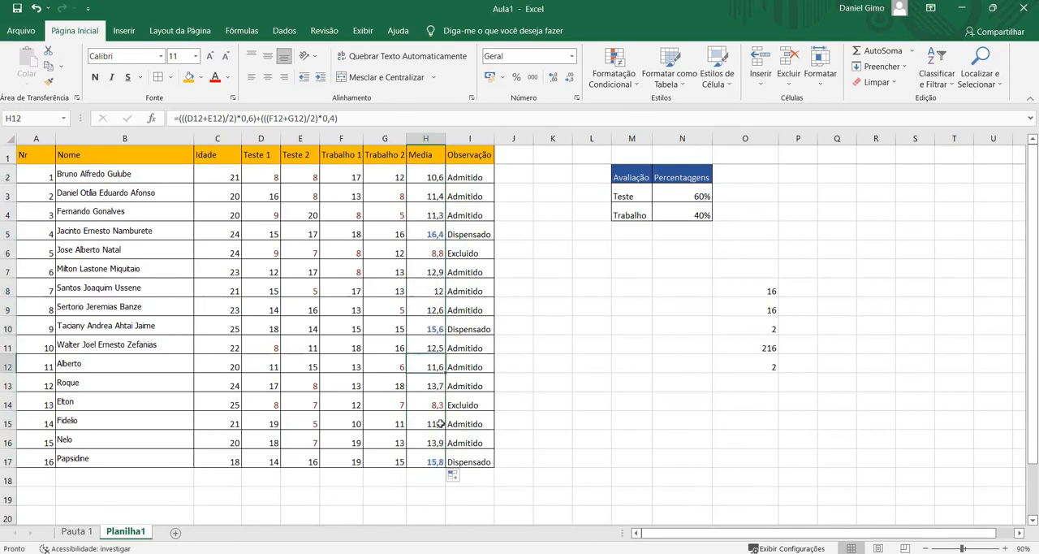
{"action": "left_click", "coordinate": [438, 173]}
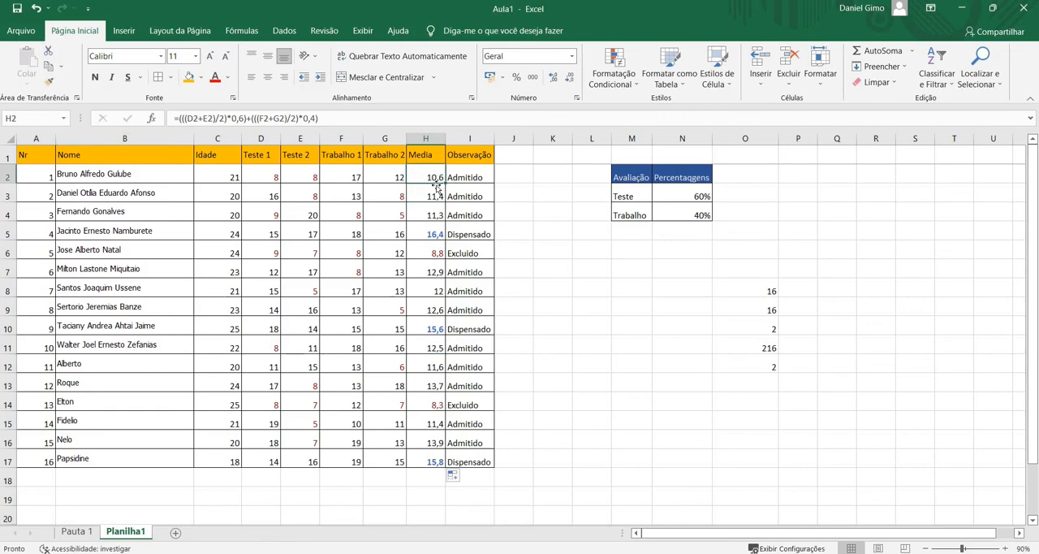
{"action": "left_click", "coordinate": [49, 82]}
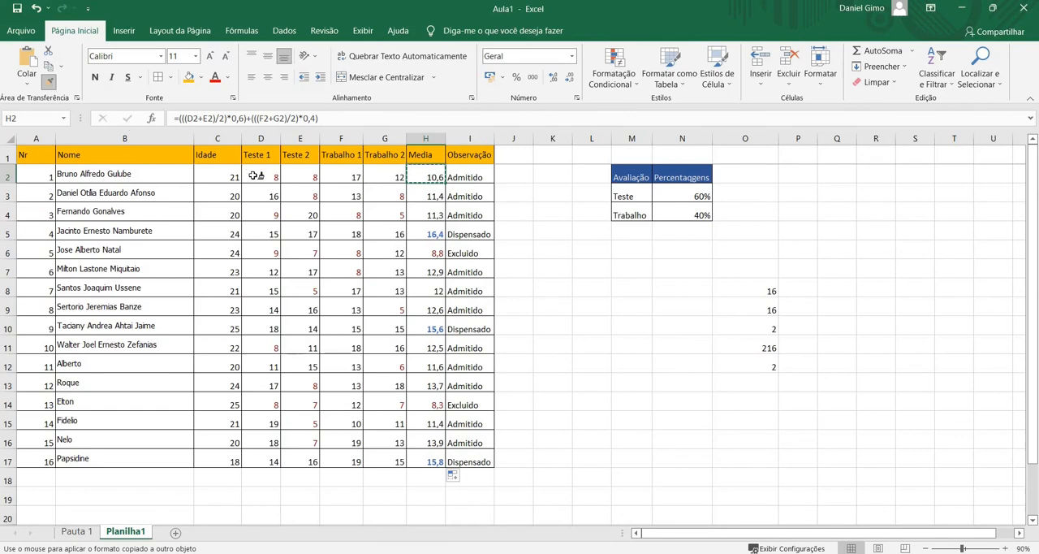
{"action": "mouse_move", "coordinate": [257, 175]}
{"action": "left_mouse_down"}
{"action": "mouse_move", "coordinate": [287, 253]}
{"action": "mouse_move", "coordinate": [338, 297]}
{"action": "mouse_move", "coordinate": [384, 461]}
{"action": "left_mouse_up"}
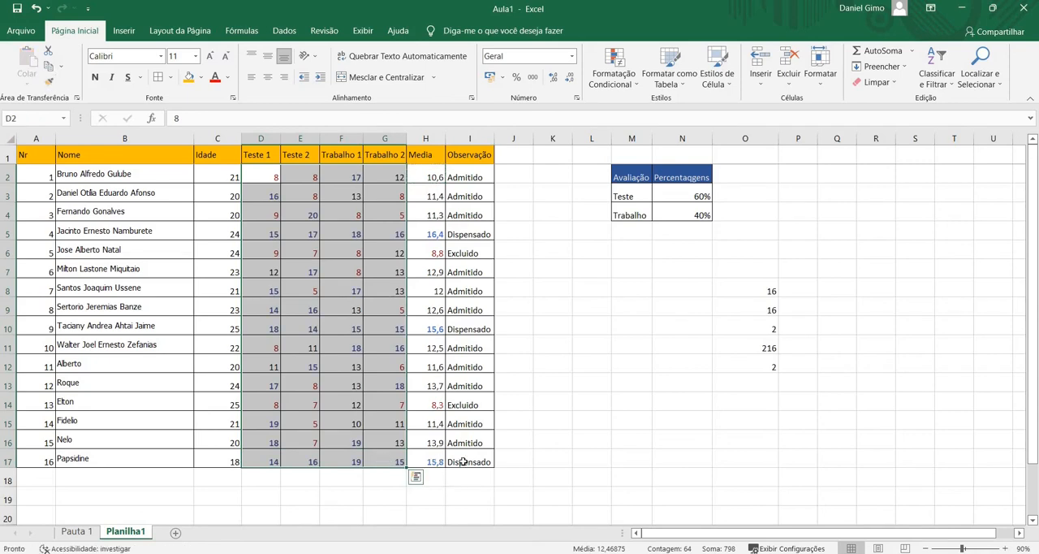
{"action": "left_click", "coordinate": [527, 426]}
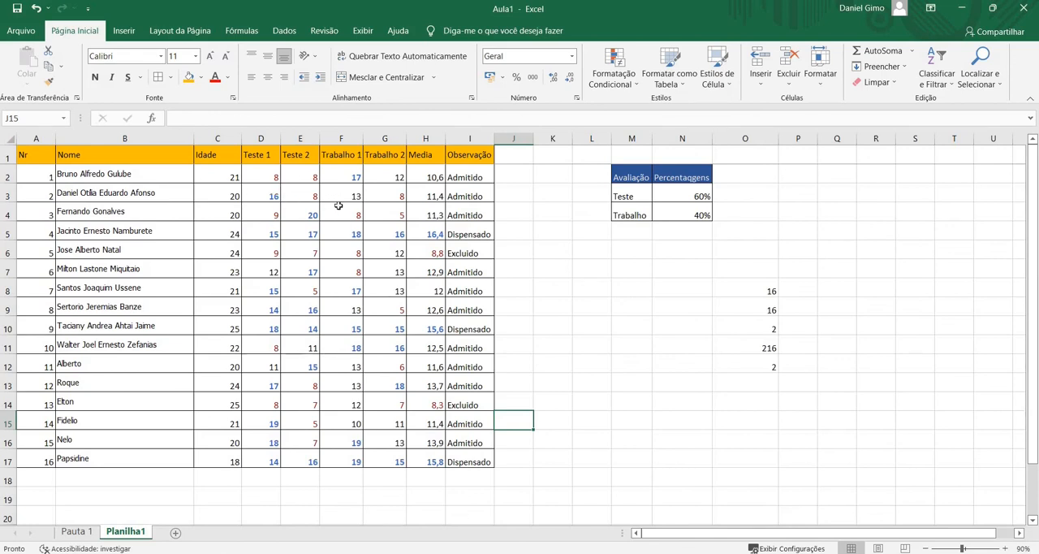
Copy the text "Admitido" from I2's nested SE formula and keep the formula as it is
{"action": "left_click", "coordinate": [474, 177]}
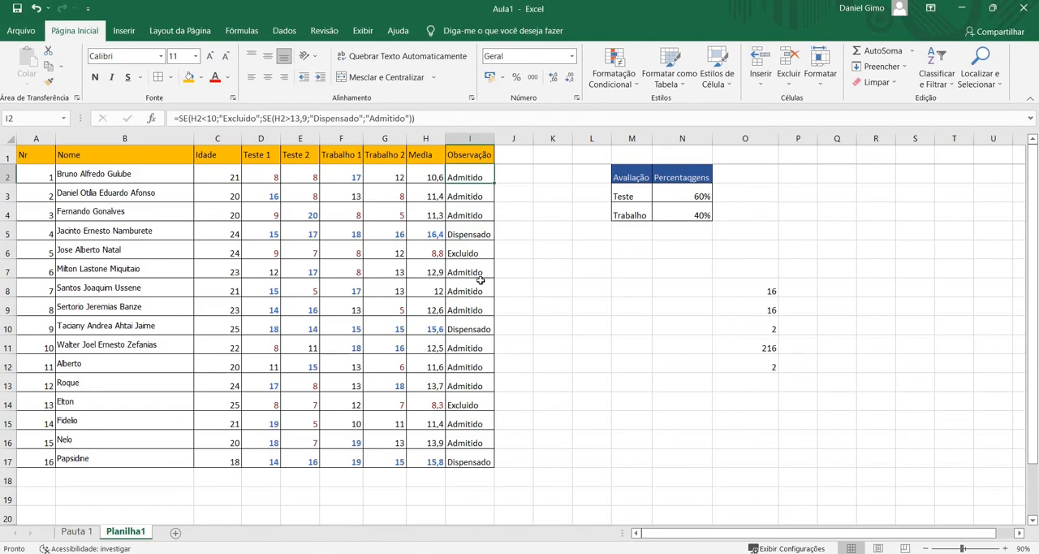
{"action": "double_click", "coordinate": [475, 177]}
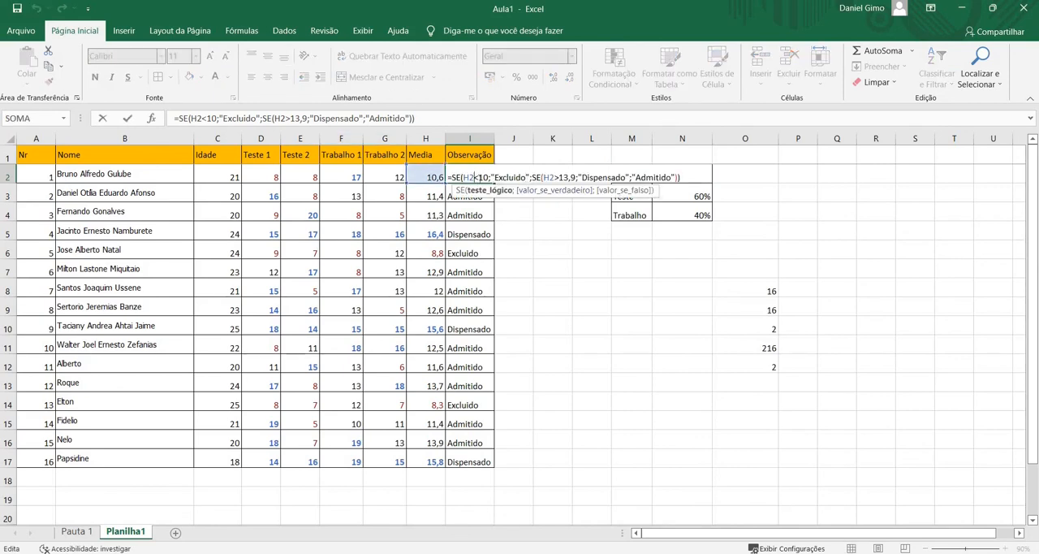
{"action": "double_click", "coordinate": [650, 176]}
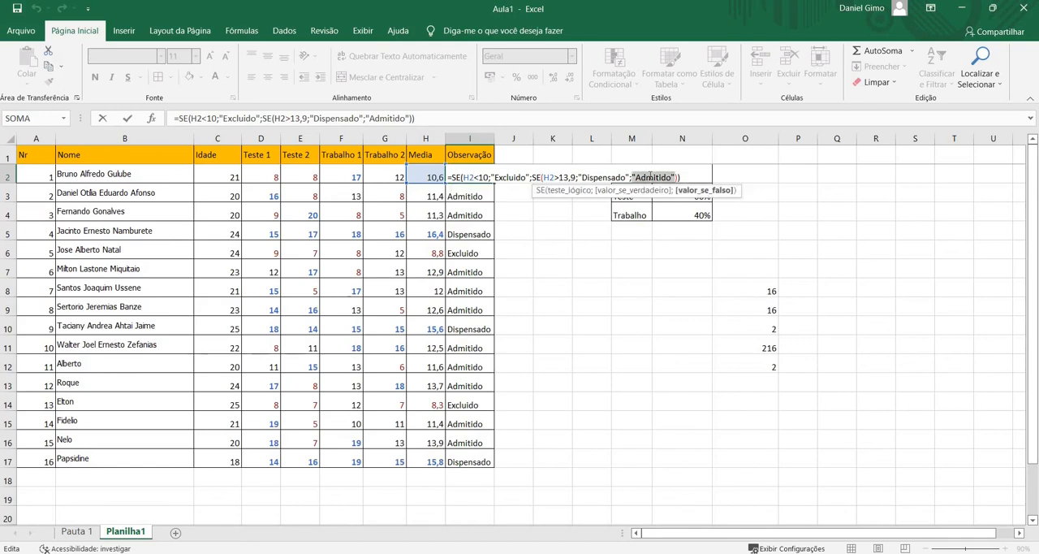
{"action": "key", "text": "ctrl+c"}
{"action": "left_click", "coordinate": [706, 173]}
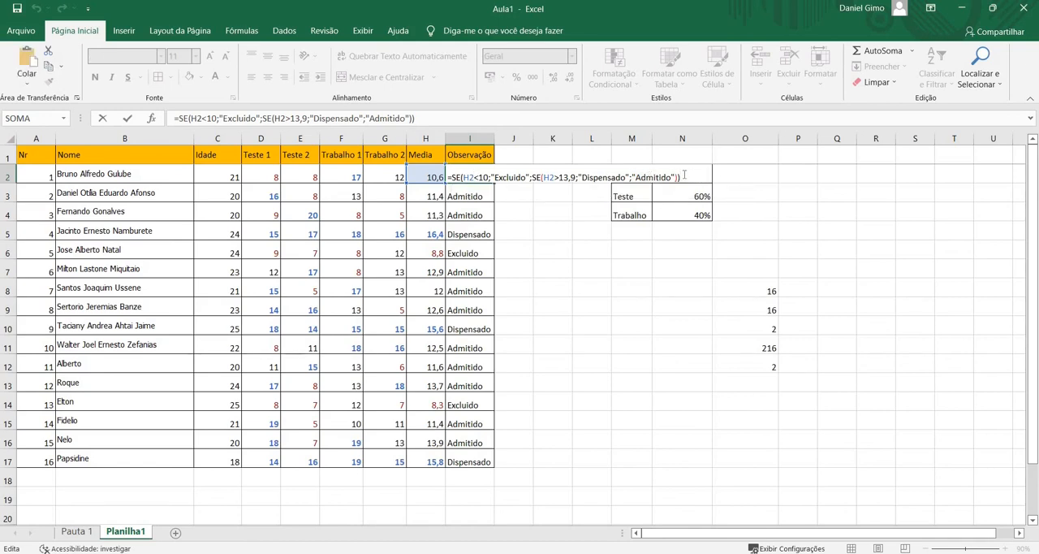
{"action": "key", "text": "Return"}
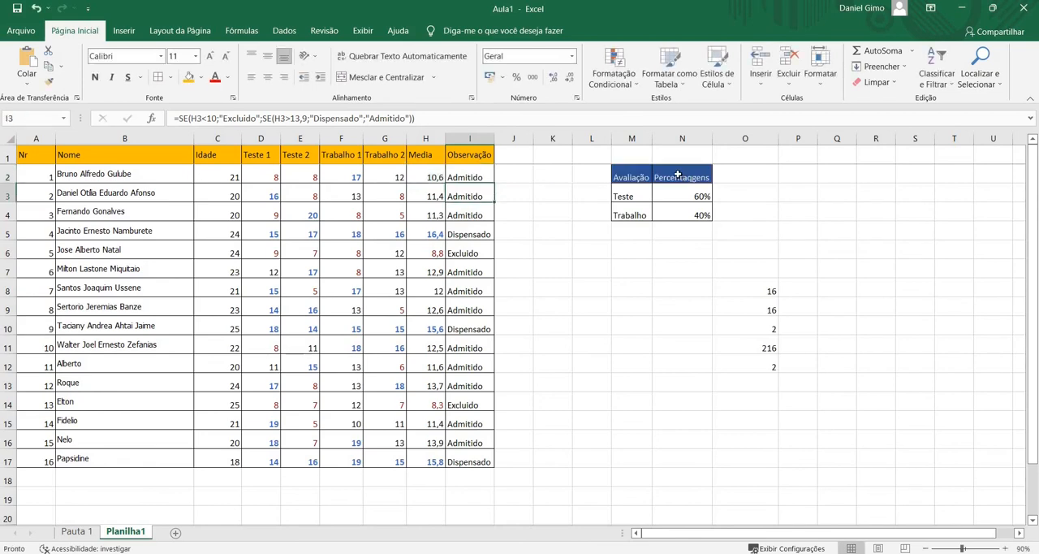
Start an equal-to conditional formatting rule for I2 with "Admitido", including its quotation marks, as the comparison value
{"action": "left_click", "coordinate": [476, 176]}
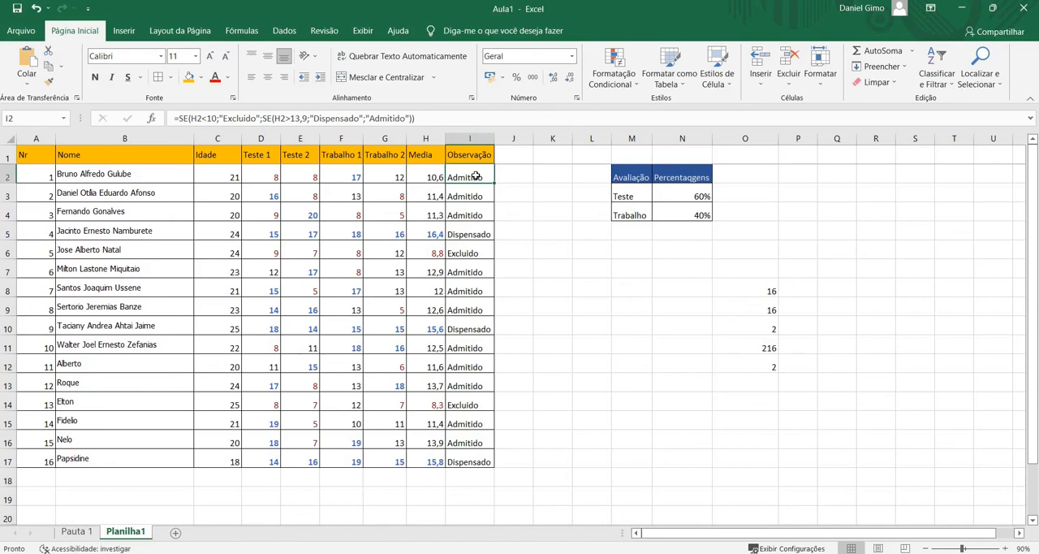
{"action": "left_click", "coordinate": [626, 91]}
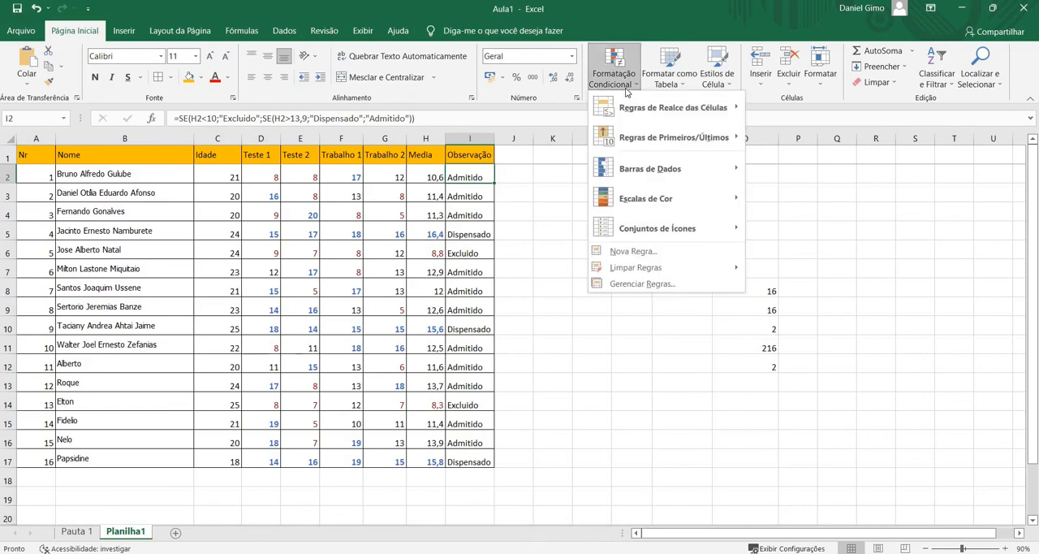
{"action": "mouse_move", "coordinate": [641, 119]}
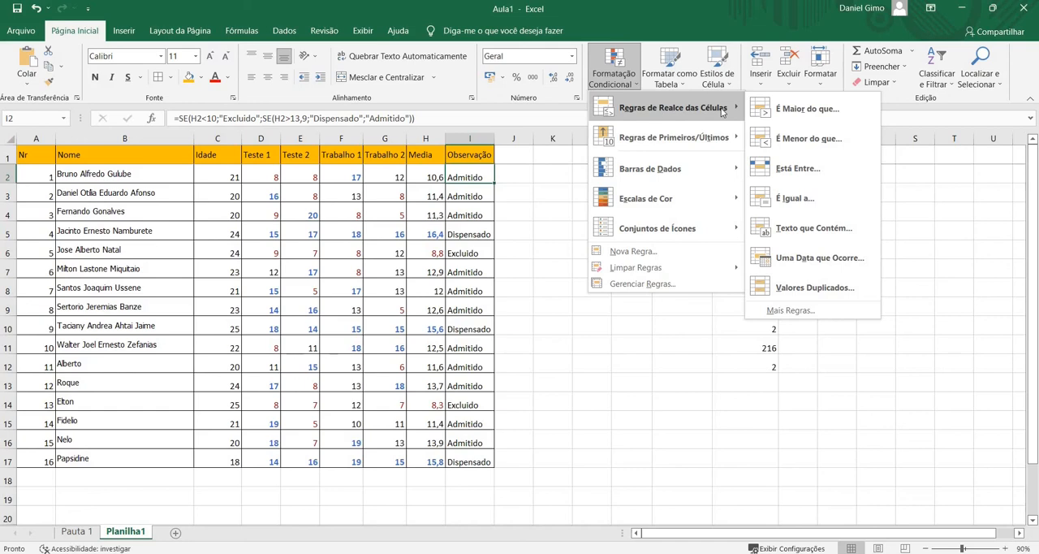
{"action": "left_click", "coordinate": [782, 206]}
{"action": "left_click", "coordinate": [787, 211]}
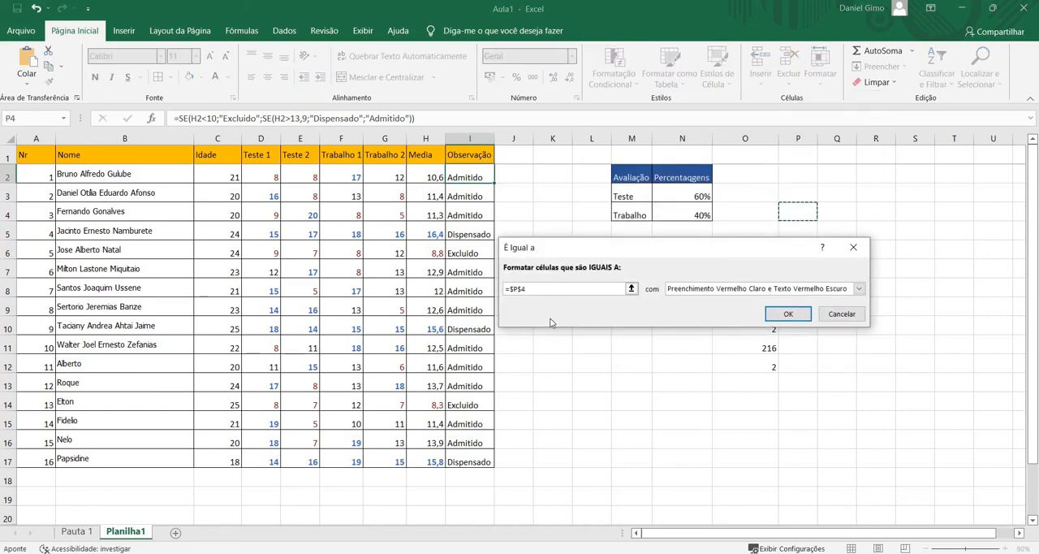
{"action": "left_click_drag", "start_coordinate": [551, 290], "coordinate": [441, 288]}
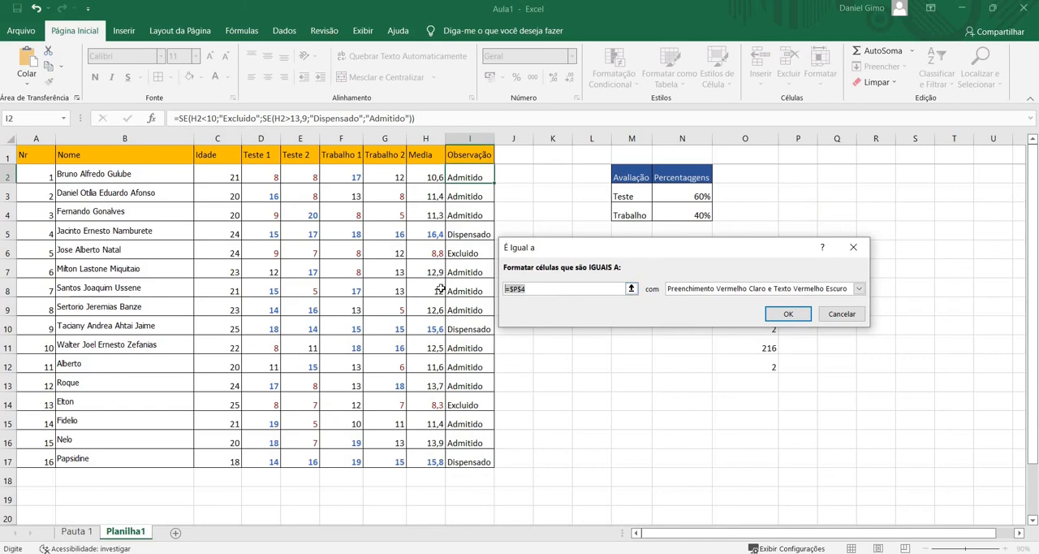
{"action": "type", "text": "\"Admitido\""}
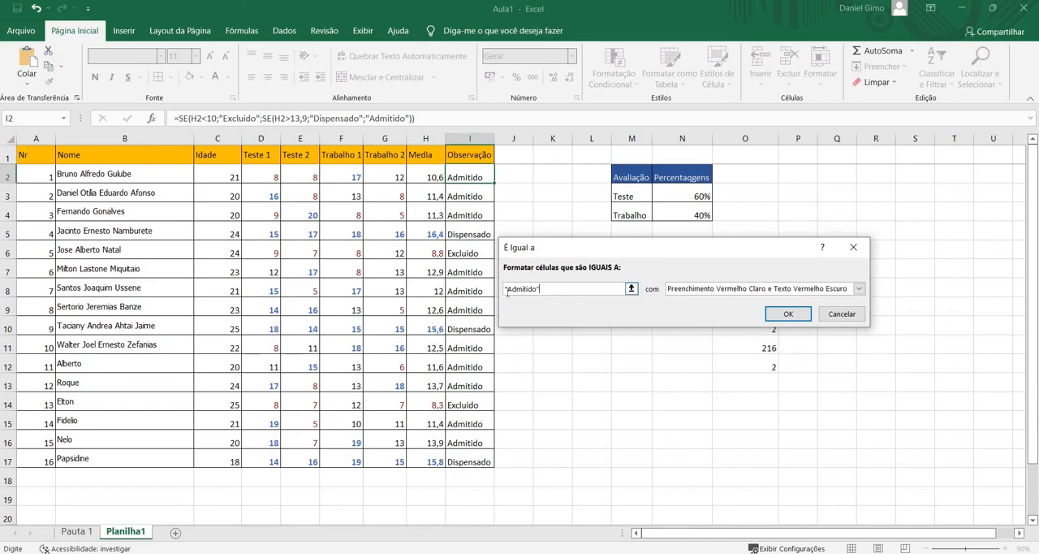
Remove the quotation marks from the equal-to rule's comparison value, leaving plain Admitido
{"action": "left_click", "coordinate": [507, 290]}
{"action": "key", "text": "BackSpace"}
{"action": "type", "text": "="}
{"action": "key", "text": "Right"}
{"action": "key", "text": "Right"}
{"action": "key", "text": "Right"}
{"action": "key", "text": "Right"}
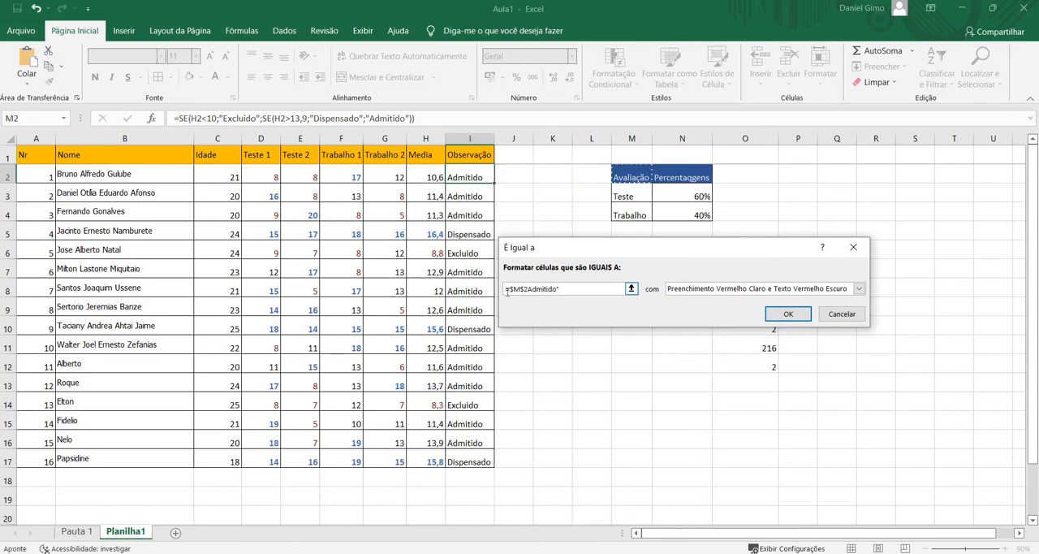
{"action": "key", "text": "BackSpace"}
{"action": "key", "text": "BackSpace"}
{"action": "key", "text": "BackSpace"}
{"action": "key", "text": "BackSpace"}
{"action": "key", "text": "BackSpace"}
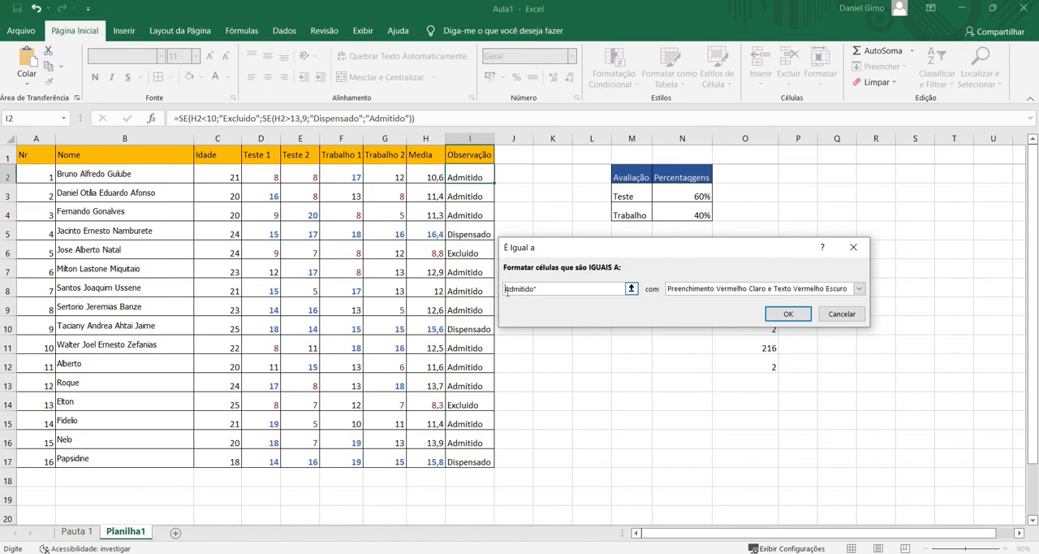
{"action": "key", "text": "BackSpace"}
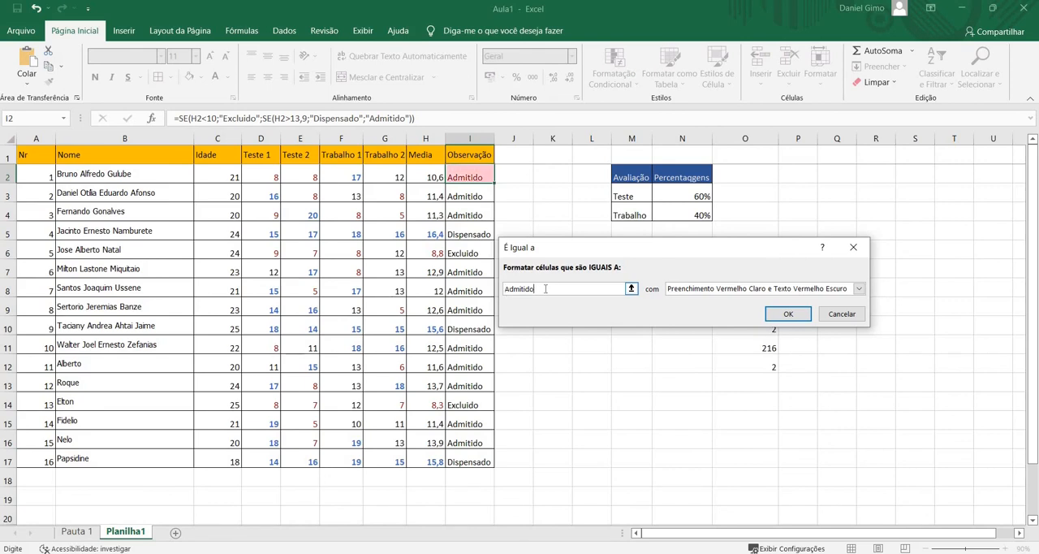
Give the Admitido rule a custom format with Negrito font style, and fill I2 with the rule down to I17
{"action": "left_click", "coordinate": [792, 292]}
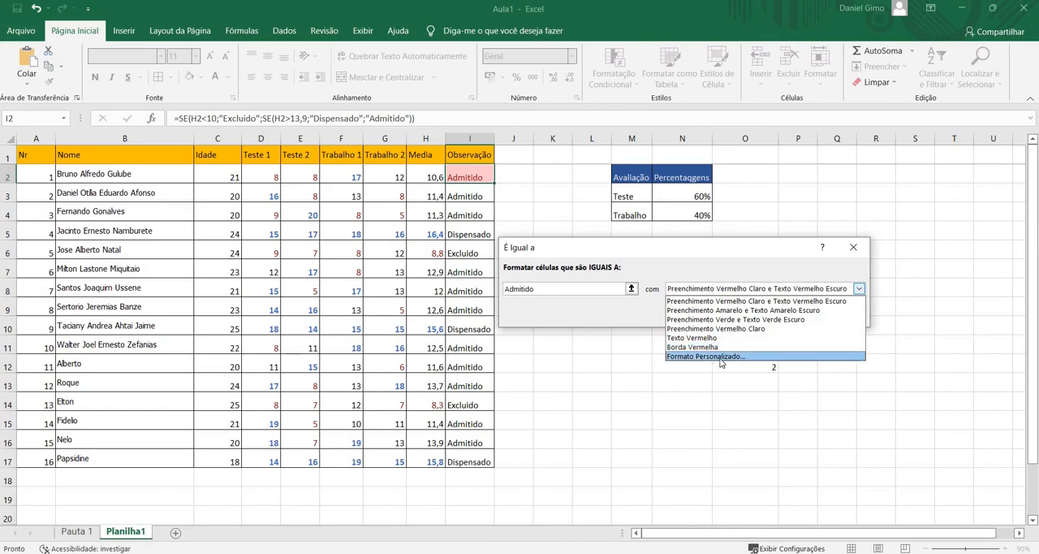
{"action": "left_click", "coordinate": [724, 357]}
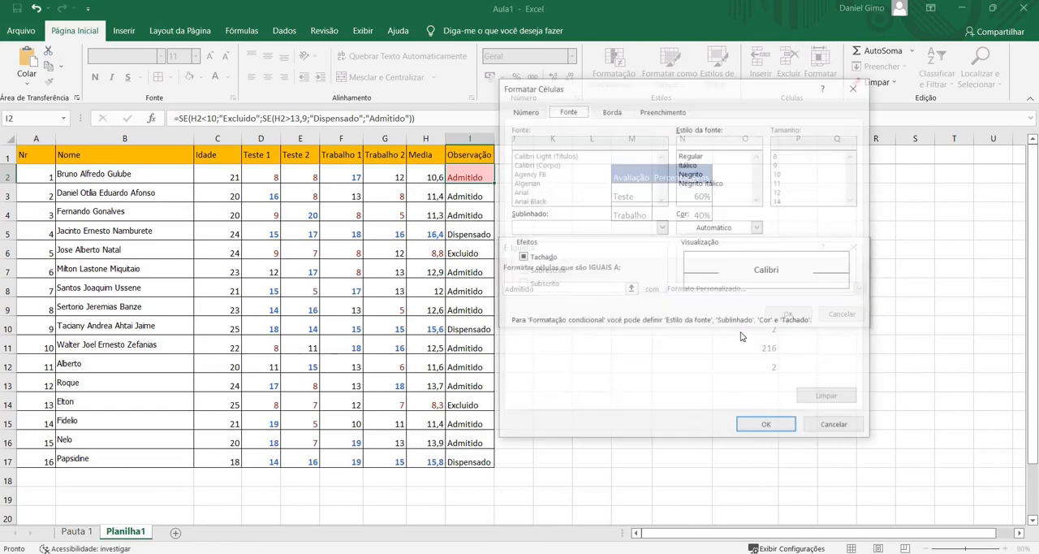
{"action": "left_click", "coordinate": [701, 174]}
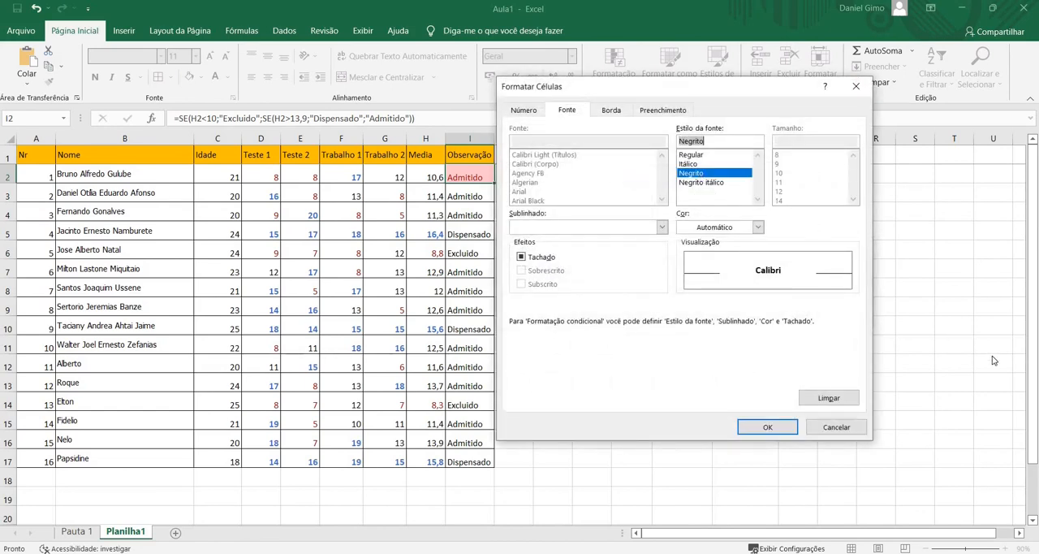
{"action": "left_click", "coordinate": [753, 428]}
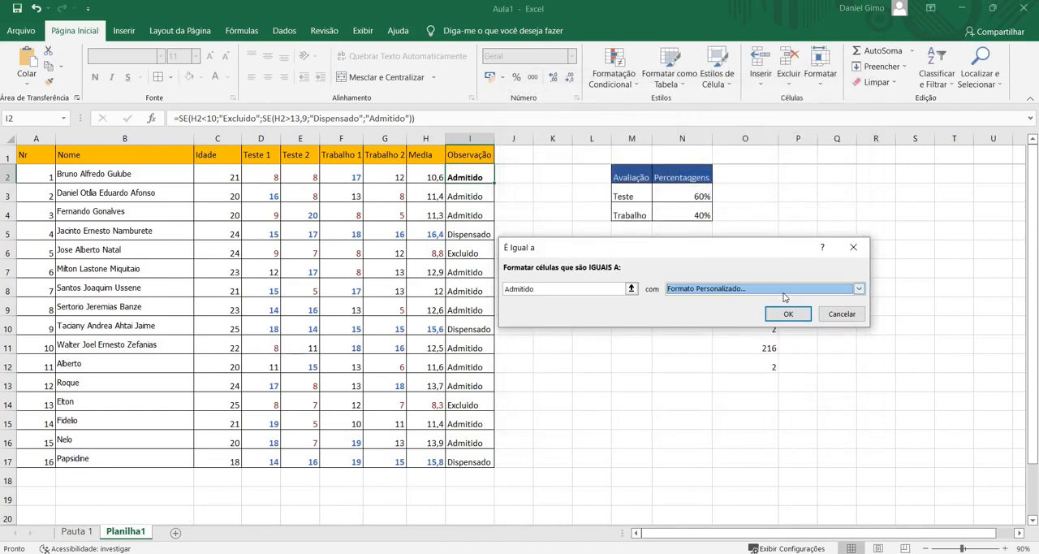
{"action": "left_click", "coordinate": [788, 313]}
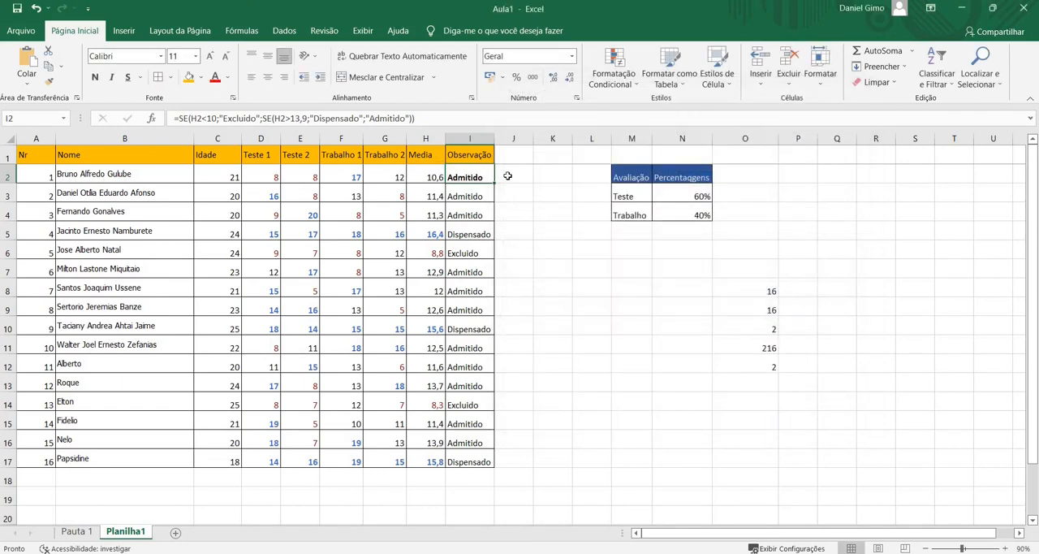
{"action": "left_click_drag", "start_coordinate": [490, 371], "coordinate": [500, 473]}
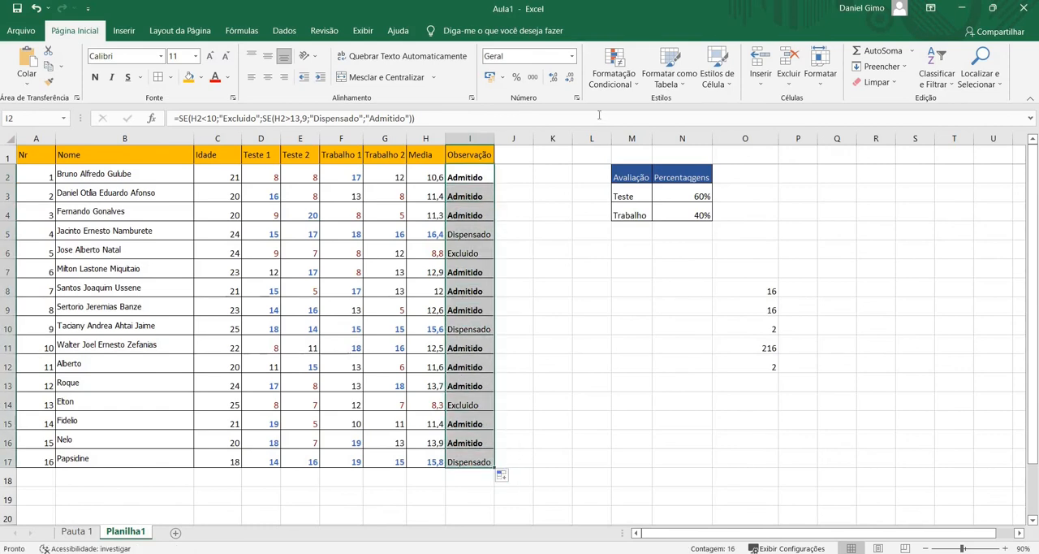
{"action": "left_click", "coordinate": [463, 180]}
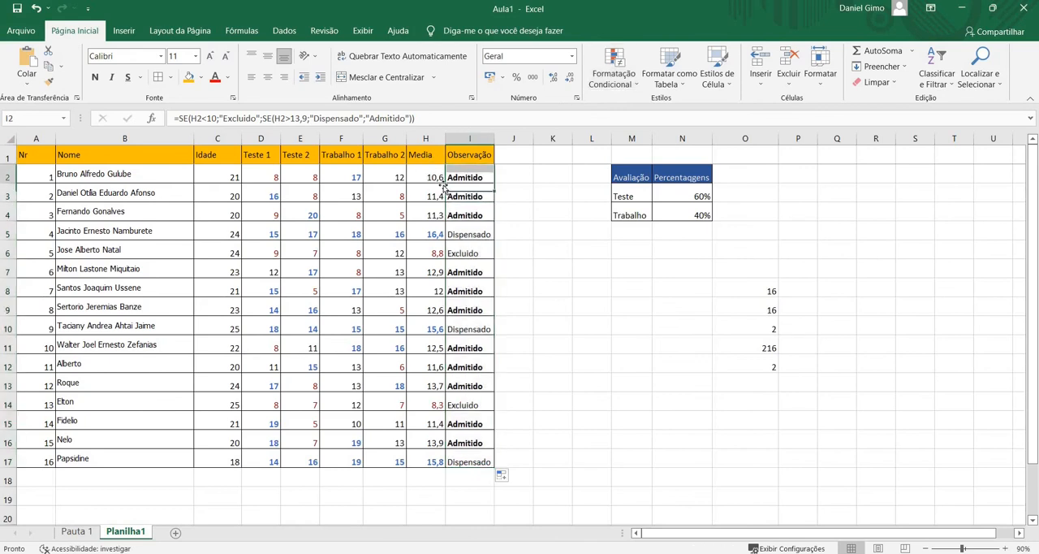
{"action": "left_click", "coordinate": [471, 236]}
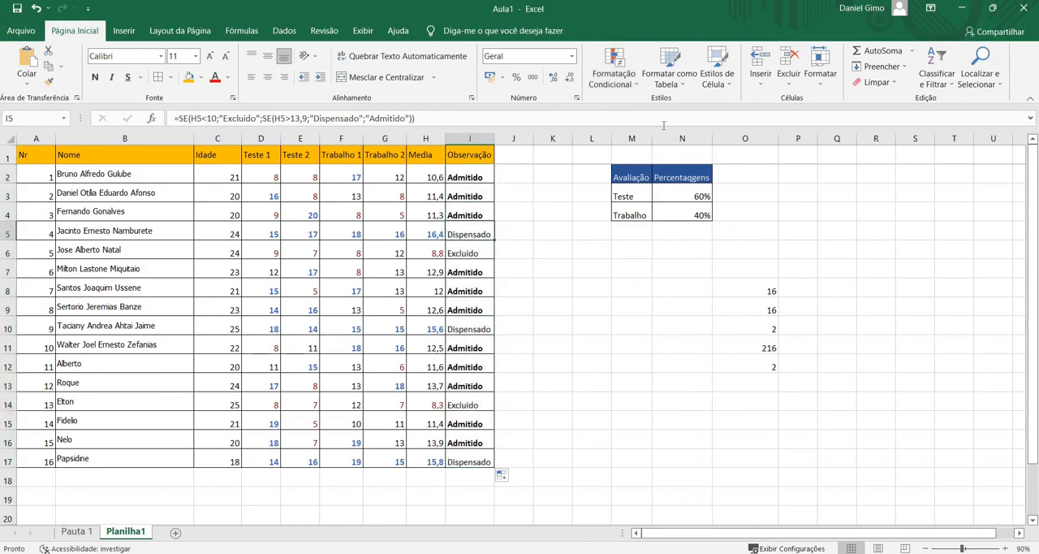
{"action": "left_click", "coordinate": [624, 86]}
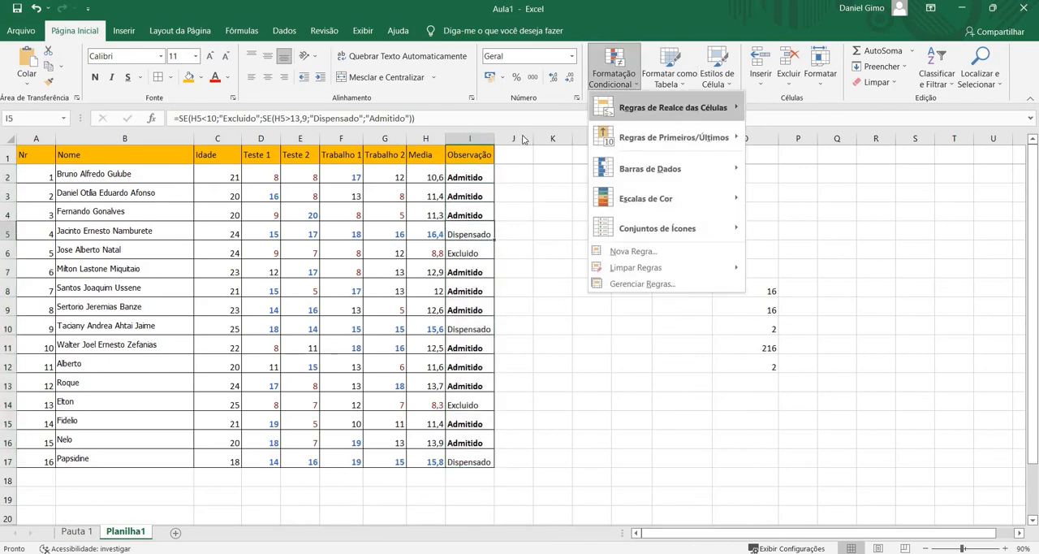
{"action": "mouse_move", "coordinate": [625, 114]}
{"action": "left_click", "coordinate": [457, 181]}
Start another equal-to conditional formatting rule for I2 with Dispensado as the comparison value
{"action": "left_click", "coordinate": [456, 177]}
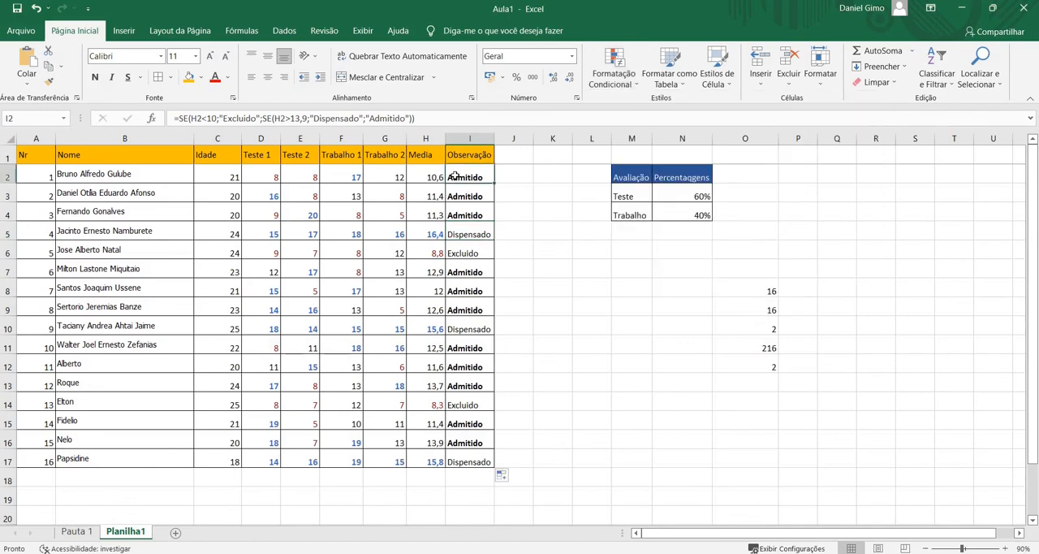
{"action": "left_click", "coordinate": [616, 78]}
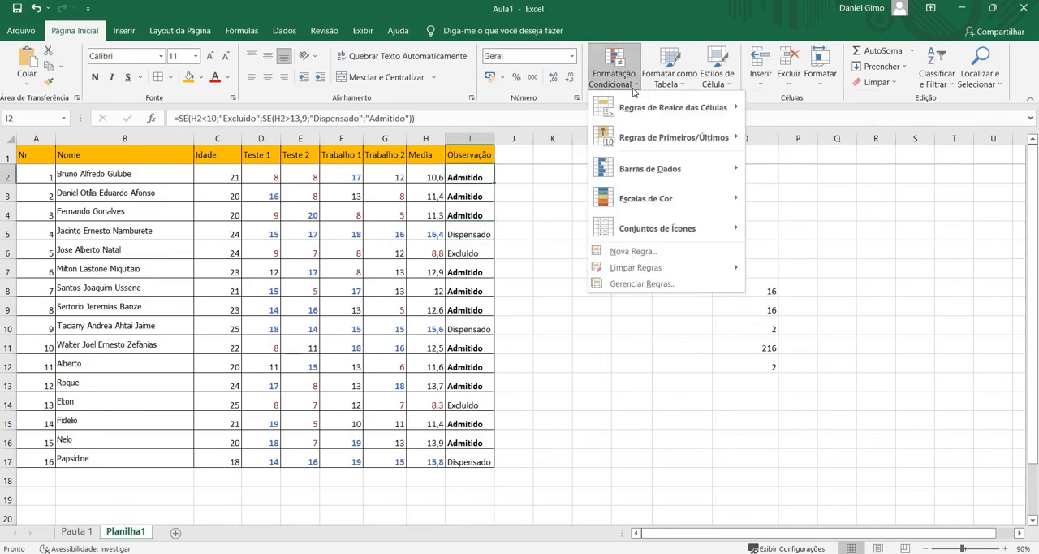
{"action": "mouse_move", "coordinate": [650, 110]}
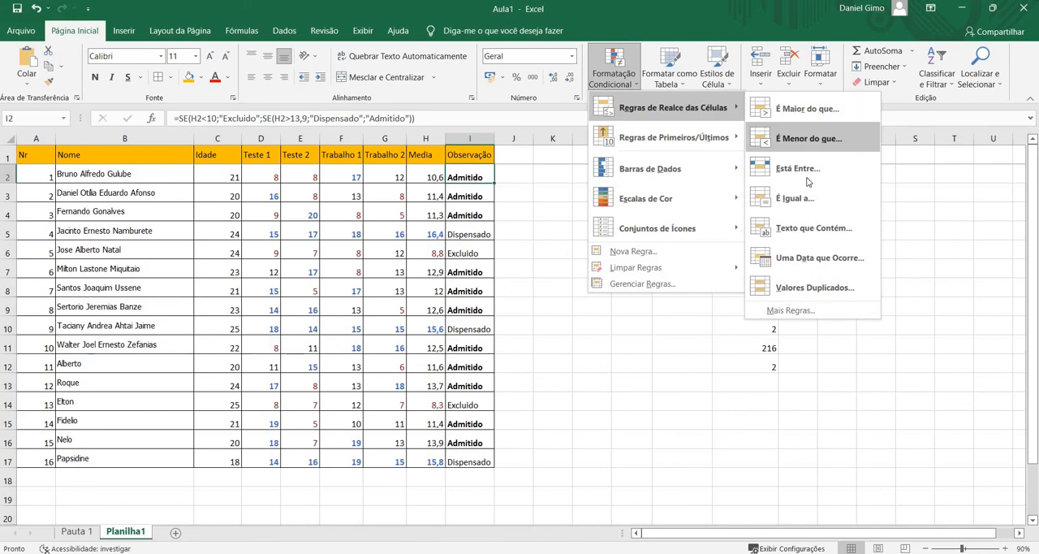
{"action": "left_click", "coordinate": [806, 207]}
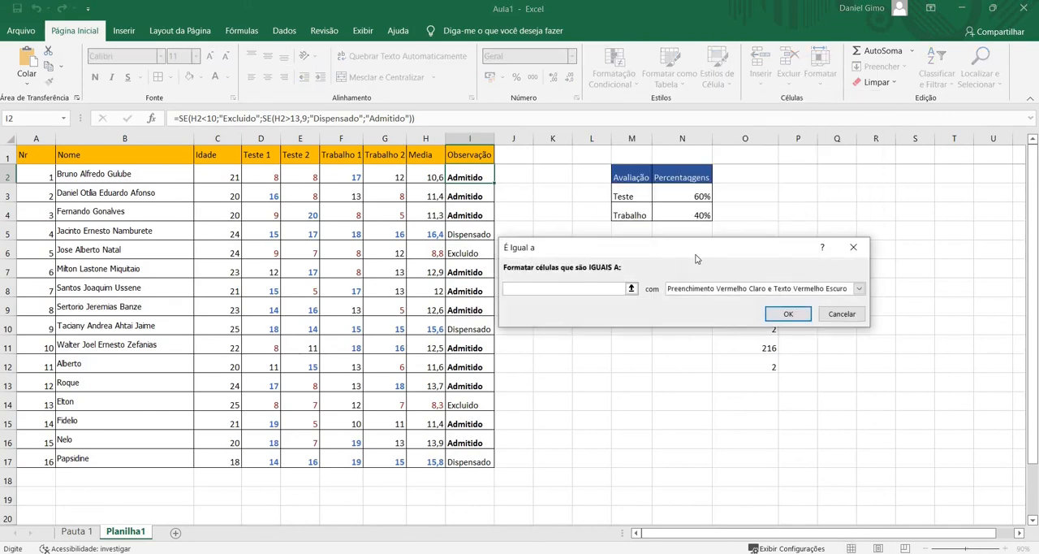
{"action": "type", "text": "Dispensado"}
Give the Dispensado rule a custom format with Negrito font style and blue font color, and fill I2 with it down to I17
{"action": "left_click", "coordinate": [856, 288]}
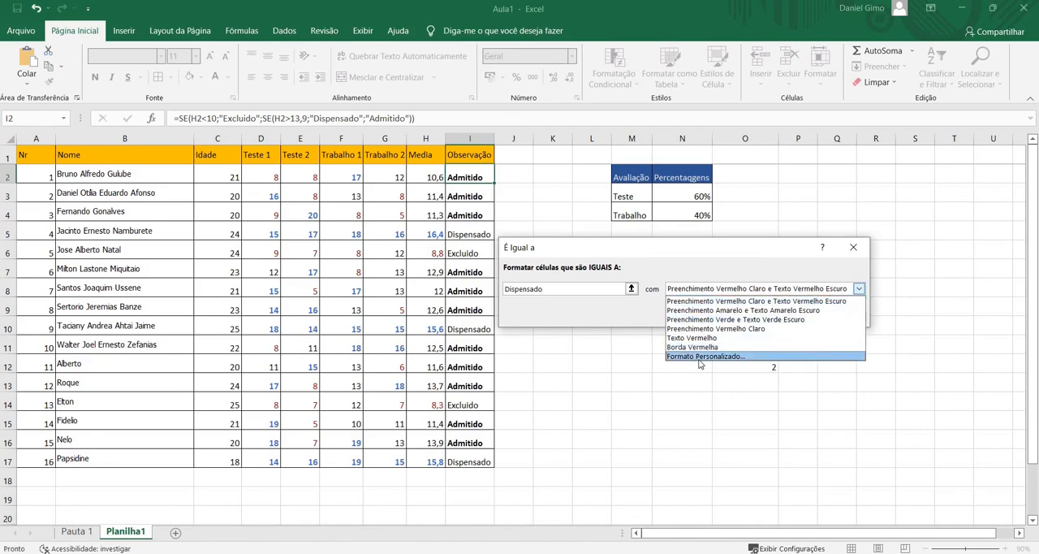
{"action": "left_click", "coordinate": [698, 360]}
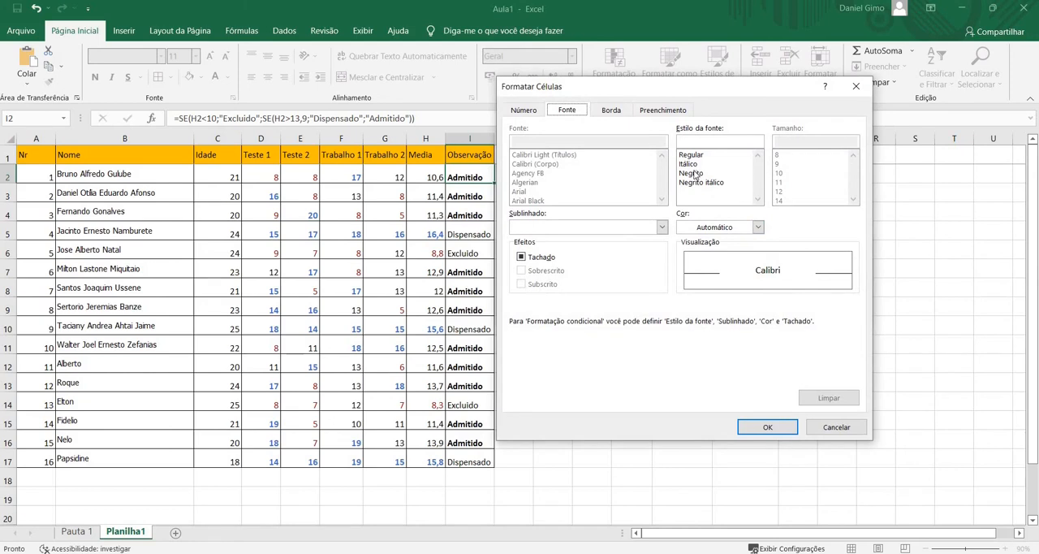
{"action": "left_click", "coordinate": [695, 173]}
{"action": "left_click", "coordinate": [733, 226]}
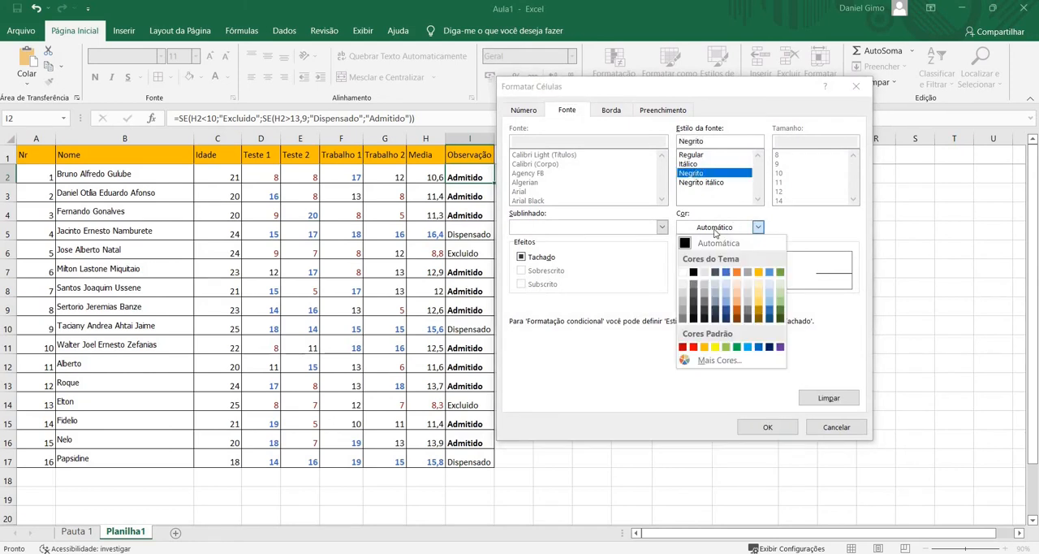
{"action": "left_click", "coordinate": [719, 273]}
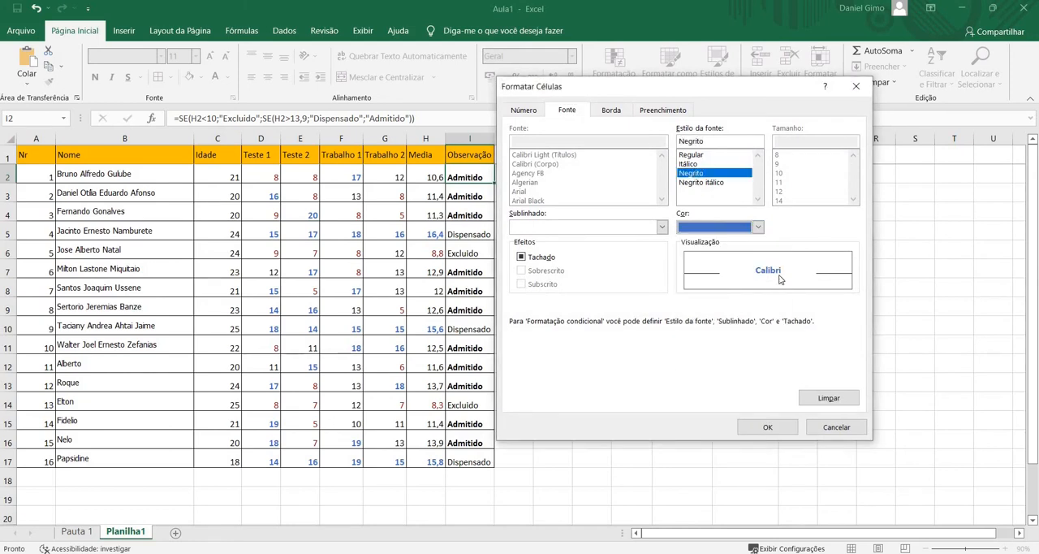
{"action": "left_click", "coordinate": [768, 427]}
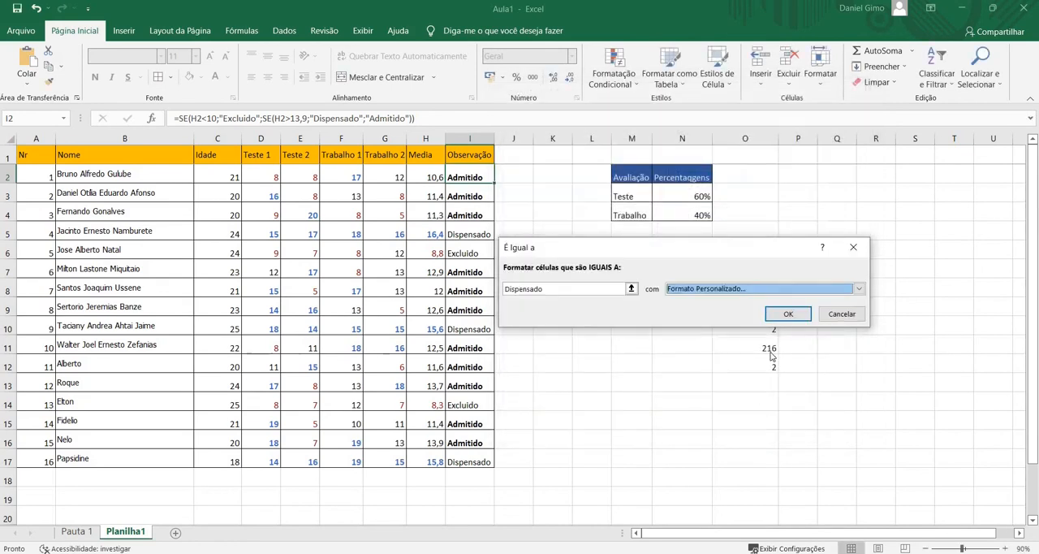
{"action": "left_click", "coordinate": [791, 315]}
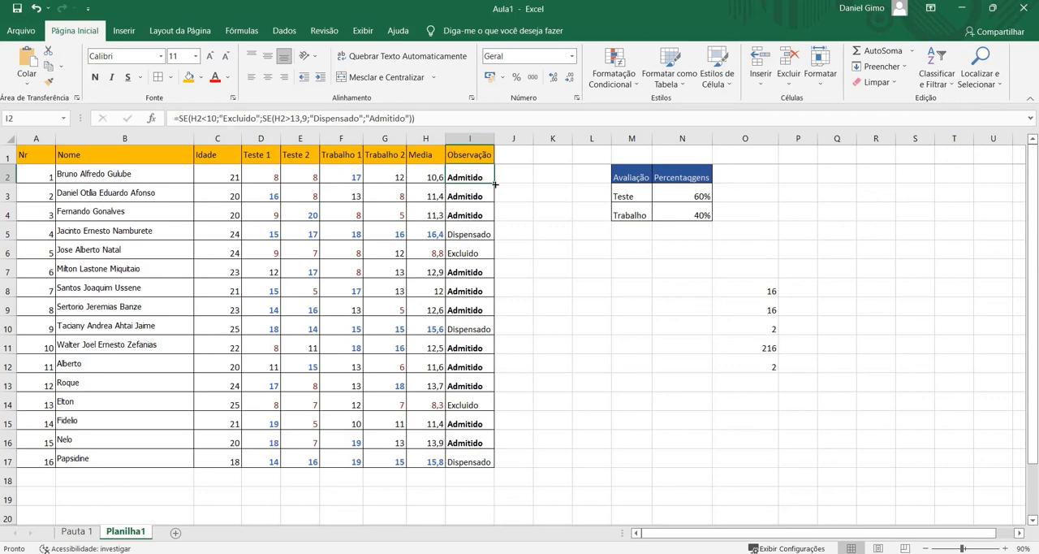
{"action": "left_click_drag", "start_coordinate": [494, 185], "coordinate": [499, 461]}
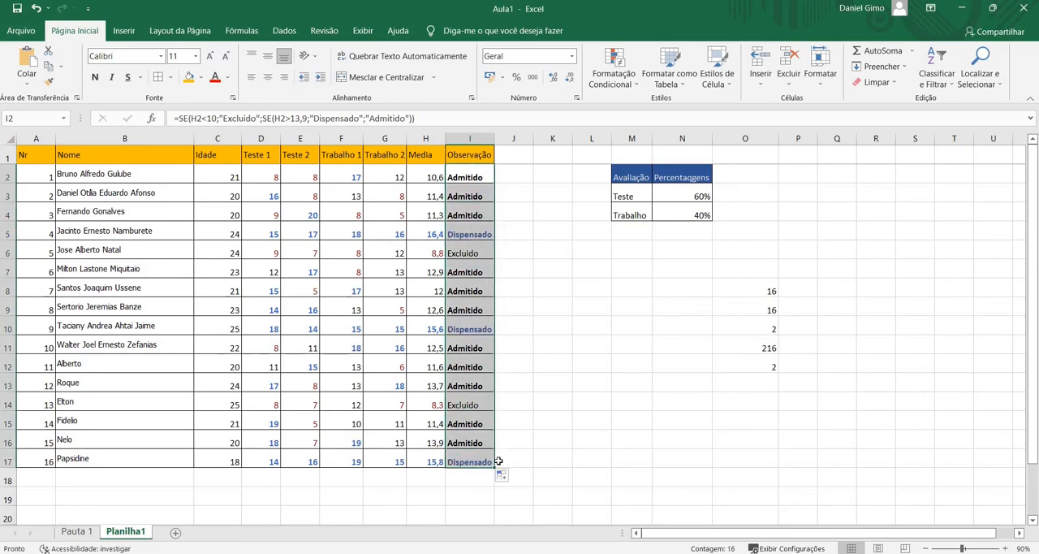
{"action": "left_click", "coordinate": [463, 248]}
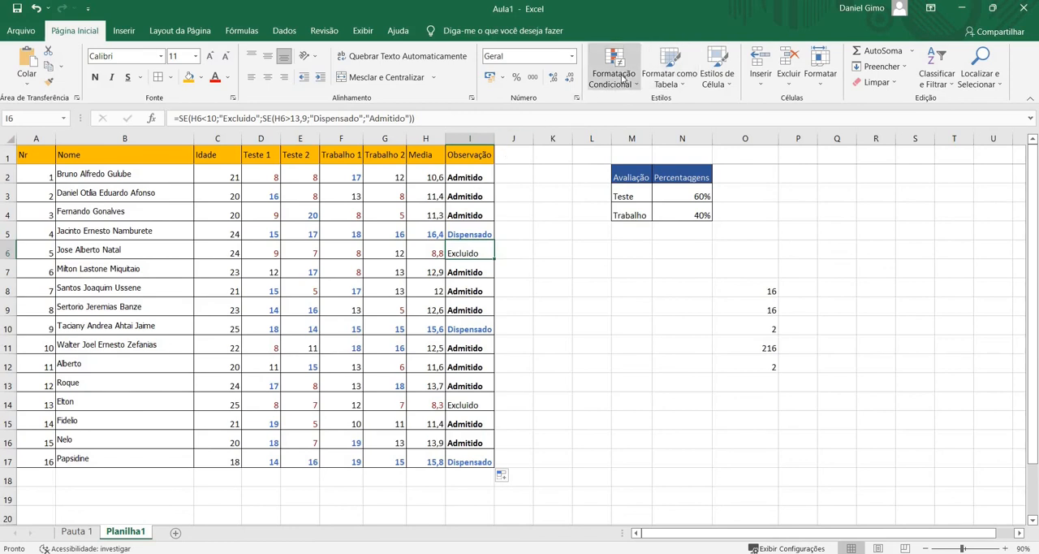
Start an equal-to conditional formatting rule for I2 with Excluido as the comparison value
{"action": "left_click", "coordinate": [461, 176]}
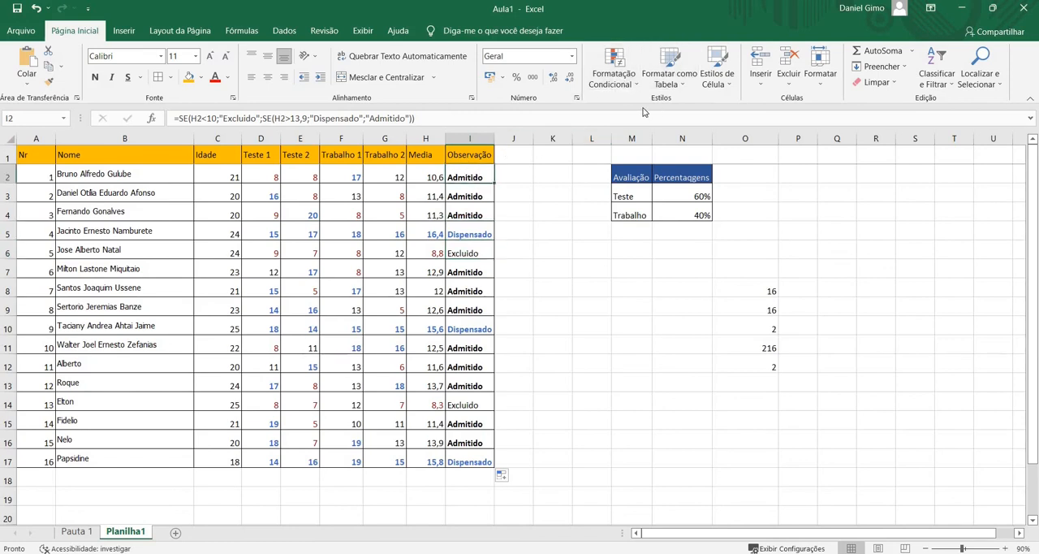
{"action": "left_click", "coordinate": [614, 71]}
{"action": "mouse_move", "coordinate": [710, 108]}
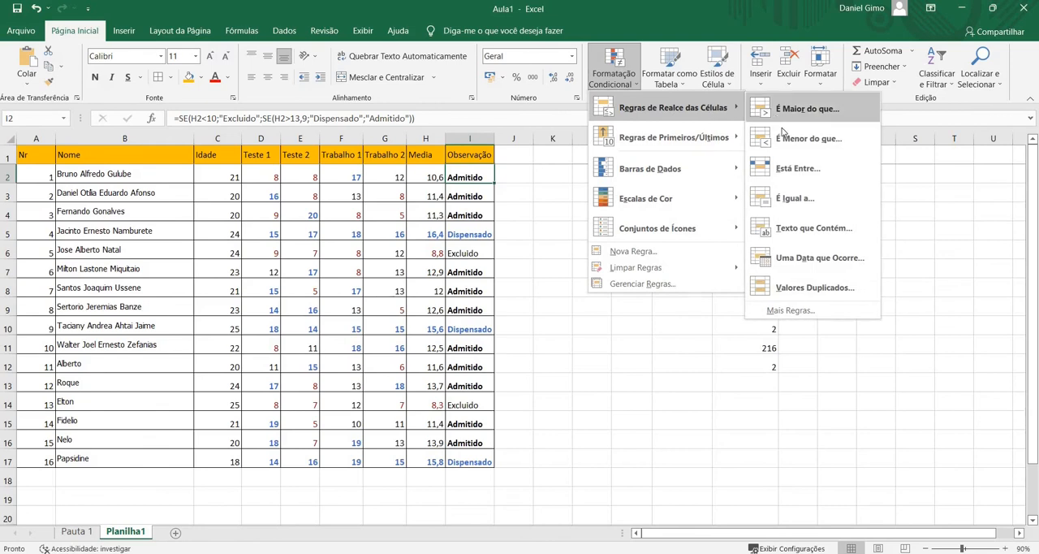
{"action": "left_click", "coordinate": [783, 203]}
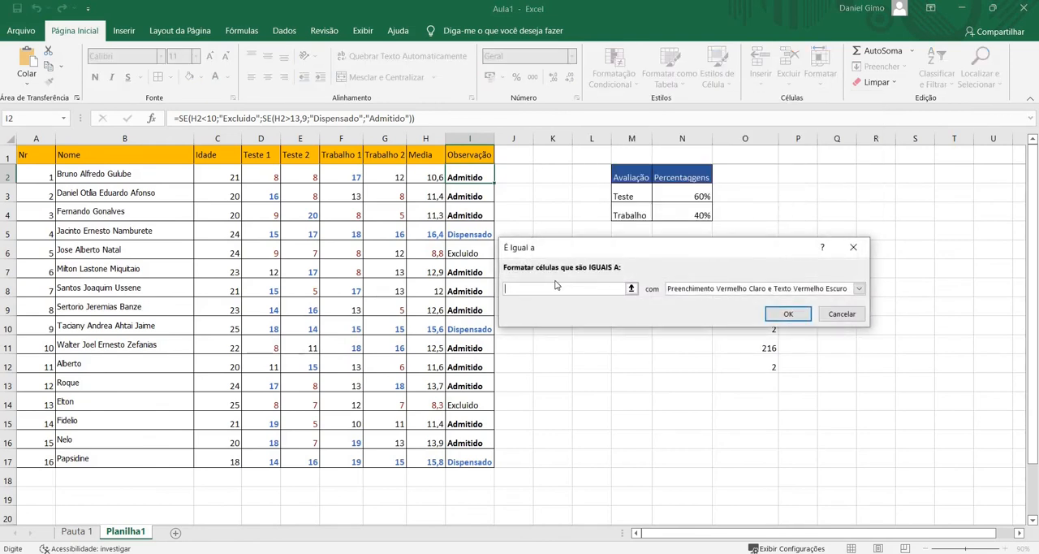
{"action": "type", "text": "Excluido"}
Apply the Texto Vermelho format to the Excluido rule, and fill I2 with the rule down to I17
{"action": "left_click", "coordinate": [859, 288]}
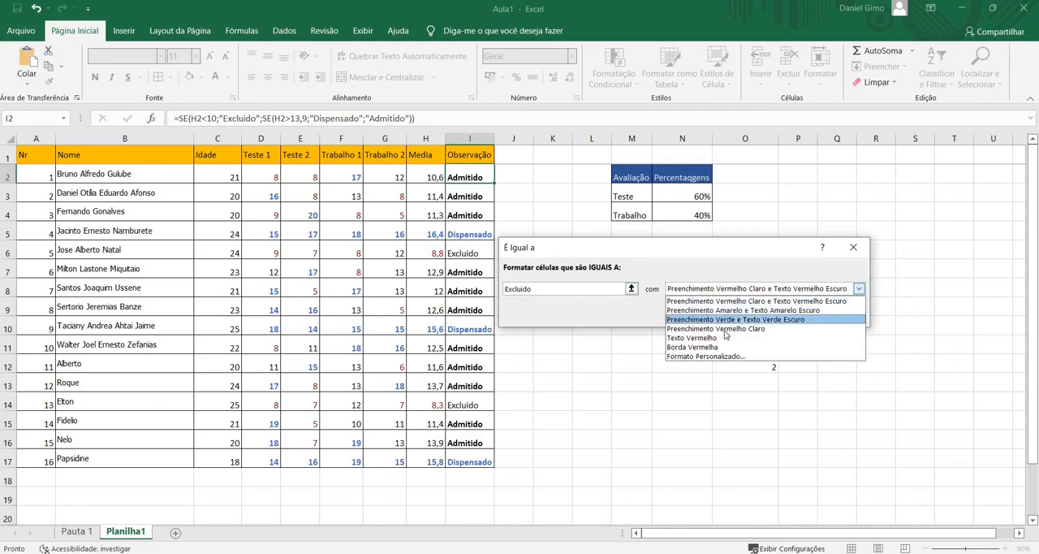
{"action": "left_click", "coordinate": [695, 338]}
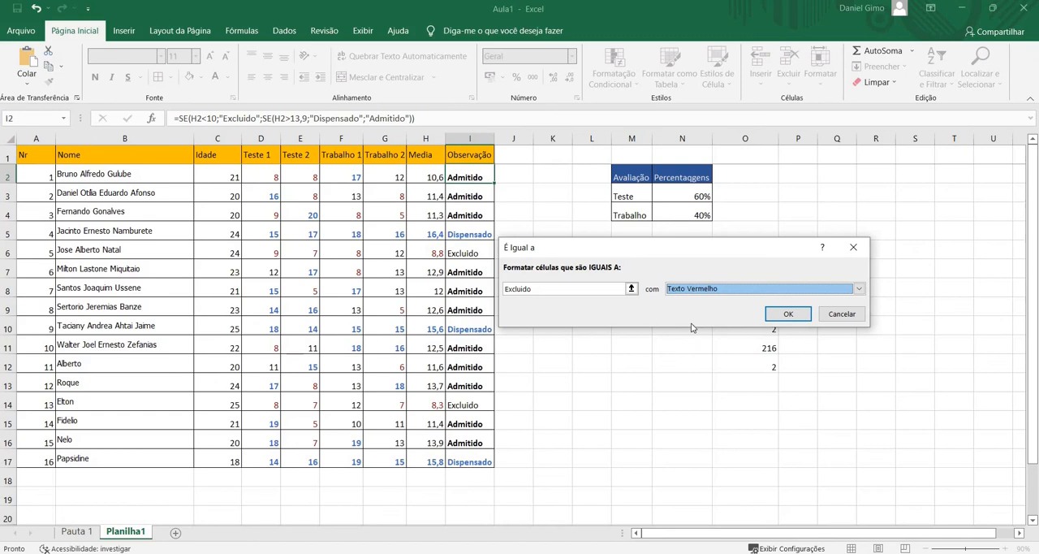
{"action": "left_click", "coordinate": [779, 314]}
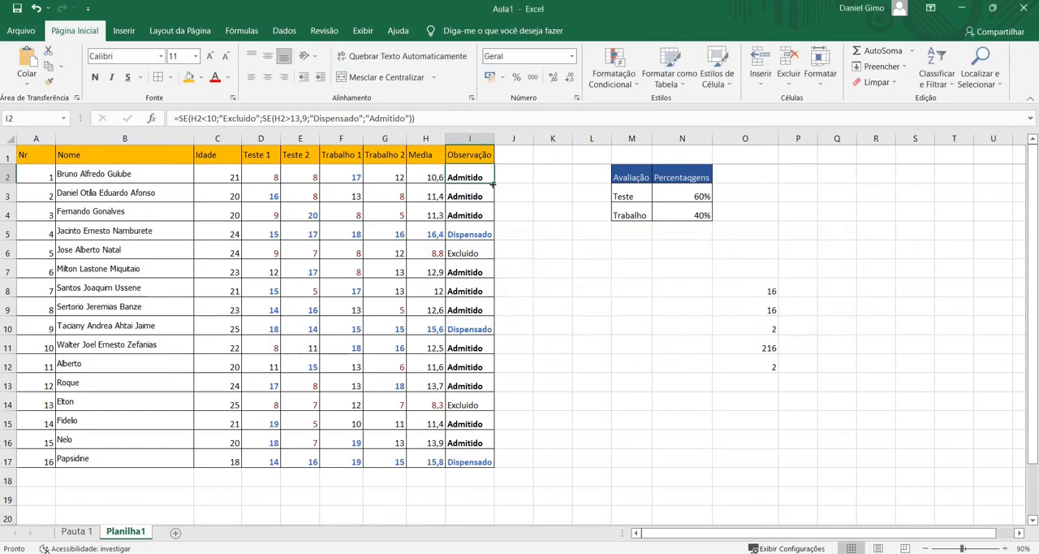
{"action": "left_click_drag", "start_coordinate": [492, 185], "coordinate": [493, 466]}
{"action": "left_click", "coordinate": [593, 366]}
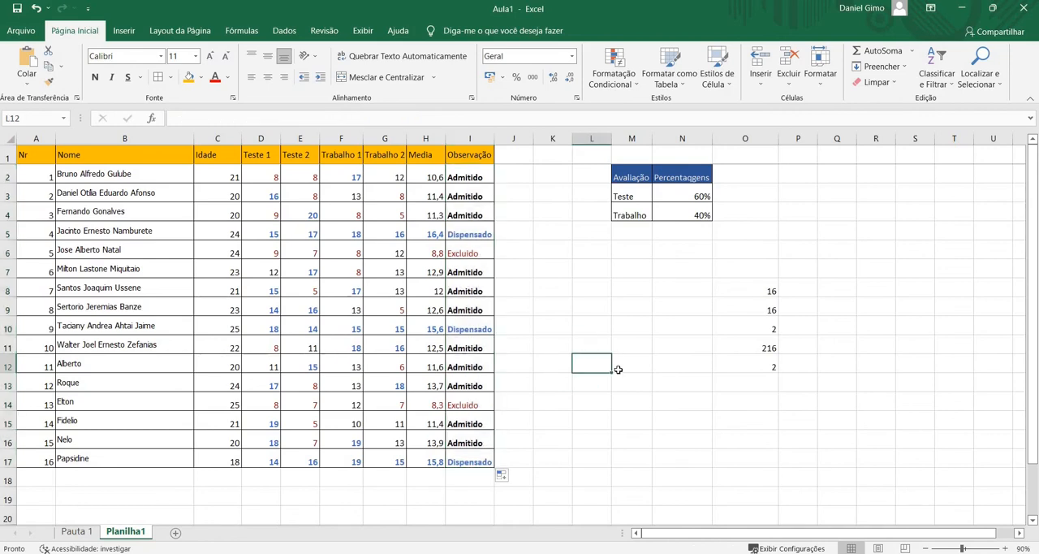